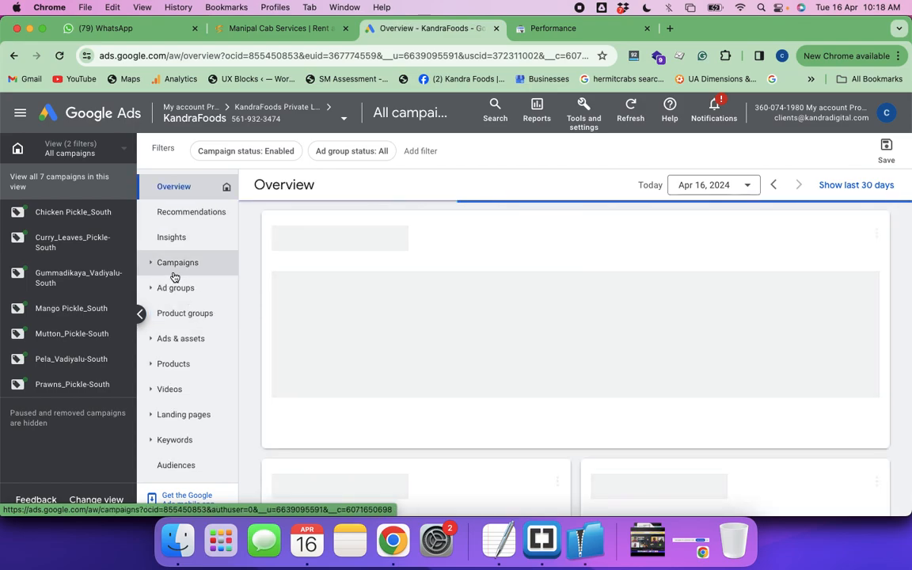
Set the overview's date range to Yesterday and open the campaigns list
{"action": "left_click", "coordinate": [748, 185]}
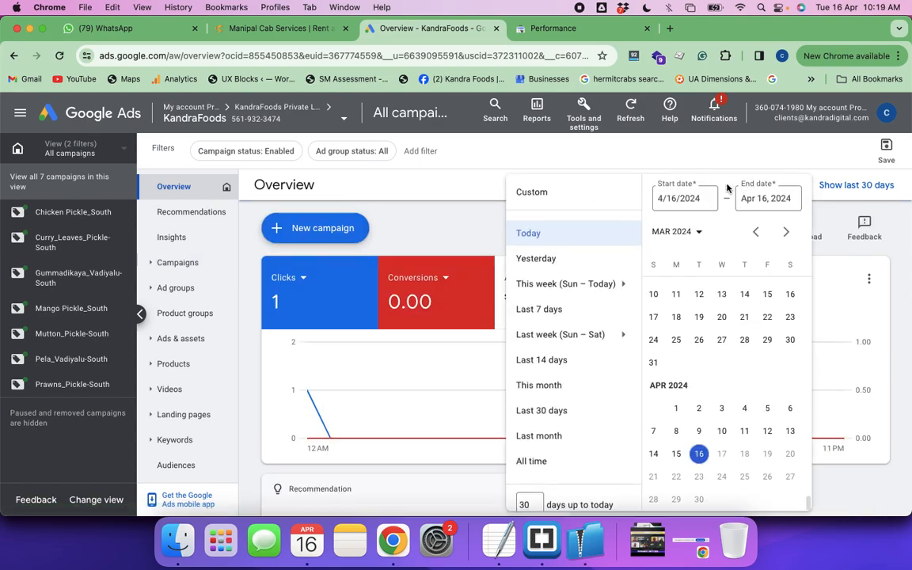
{"action": "left_click", "coordinate": [536, 259]}
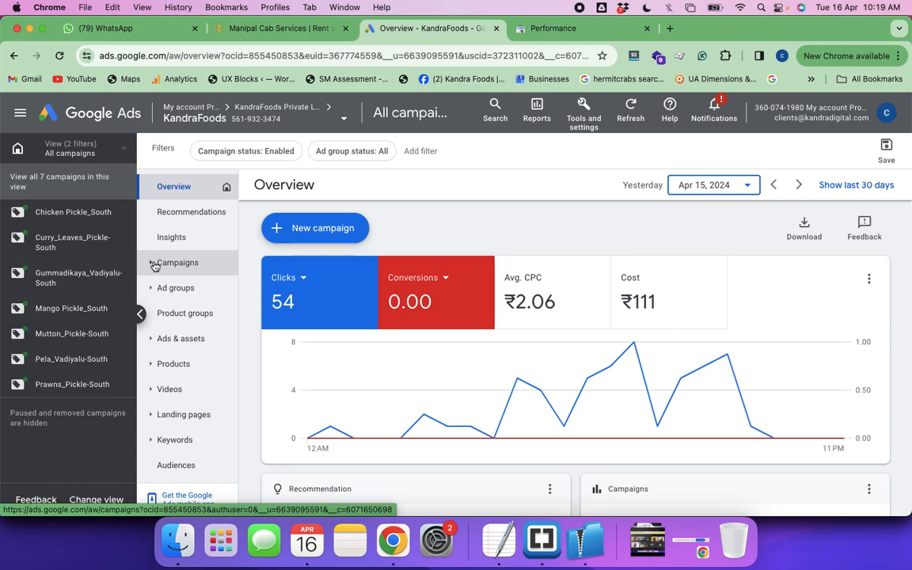
{"action": "left_click", "coordinate": [151, 263]}
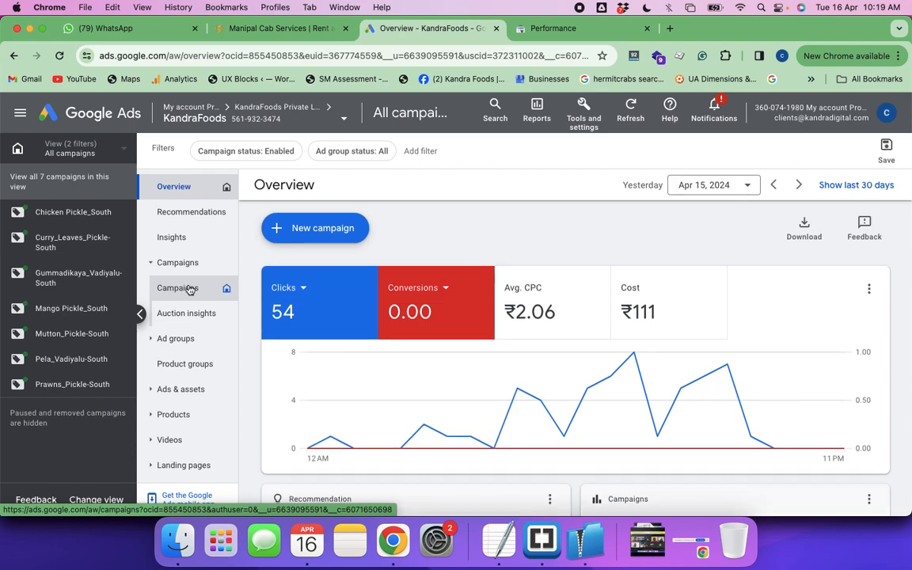
{"action": "left_click", "coordinate": [180, 290]}
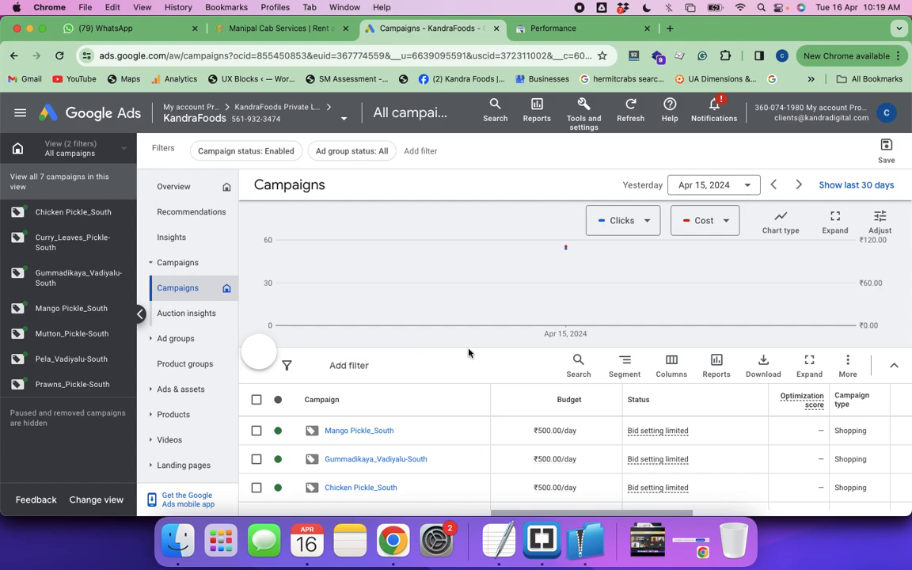
Create a new campaign with the Website traffic objective and accept the account-default Purchases conversion goal
{"action": "mouse_move", "coordinate": [285, 353]}
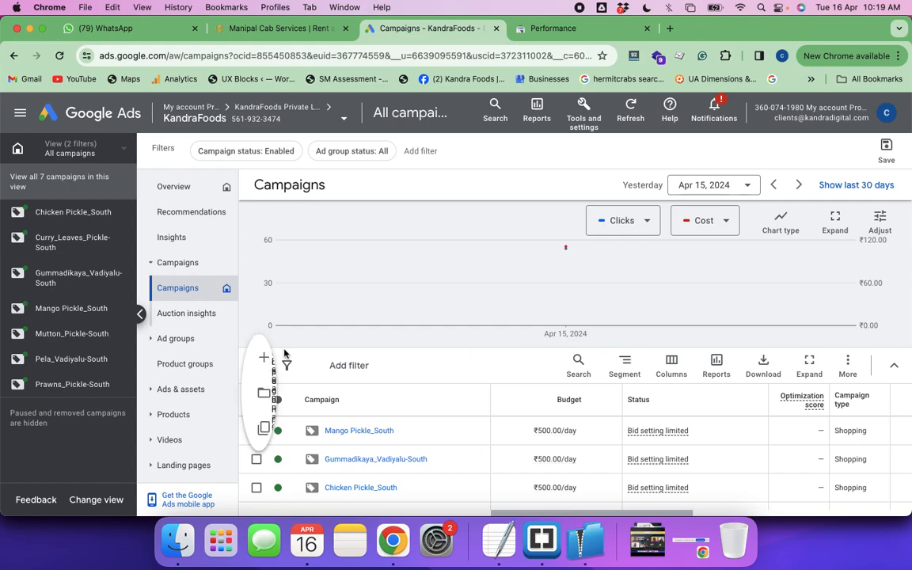
{"action": "left_click", "coordinate": [300, 360]}
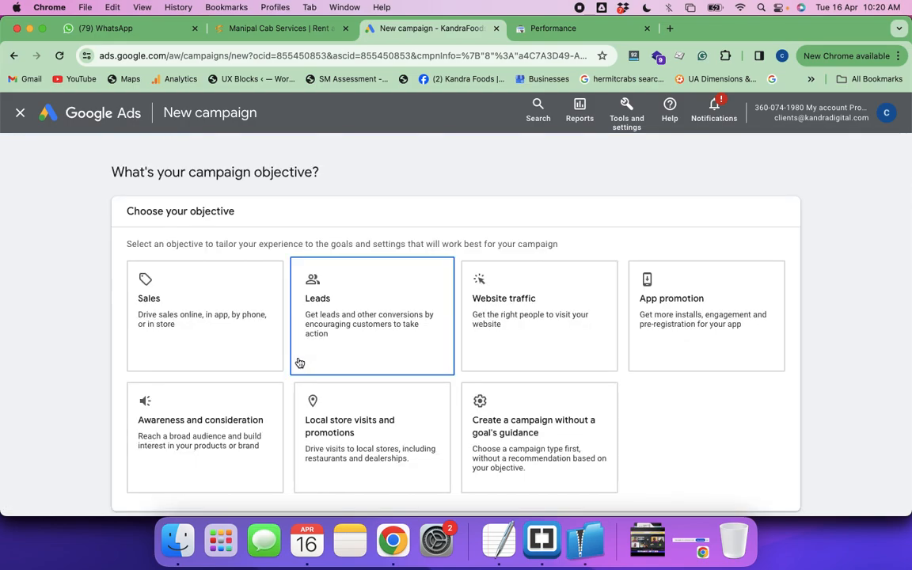
{"action": "left_click", "coordinate": [526, 316]}
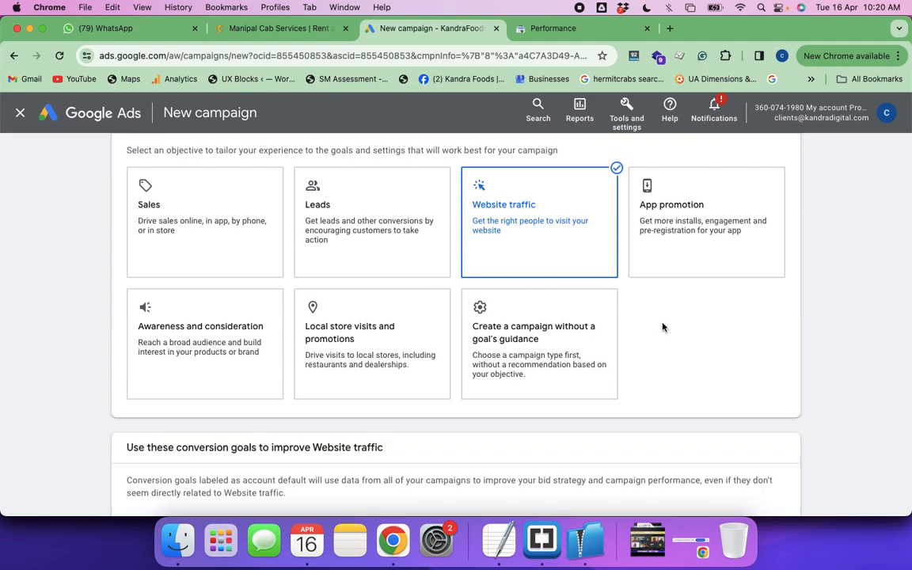
{"action": "scroll", "coordinate": [715, 383], "scroll_direction": "down", "scroll_amount": 5}
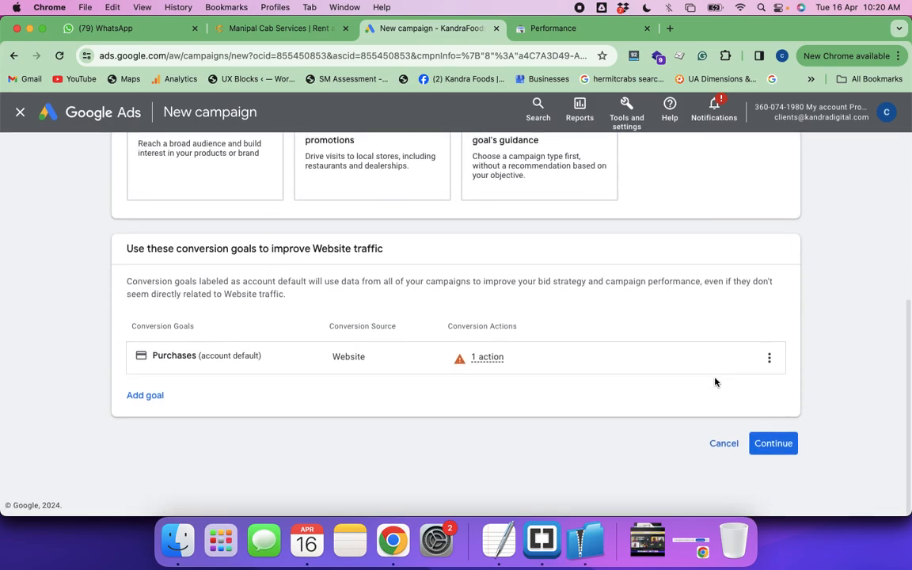
{"action": "scroll", "coordinate": [671, 377], "scroll_direction": "up", "scroll_amount": 3}
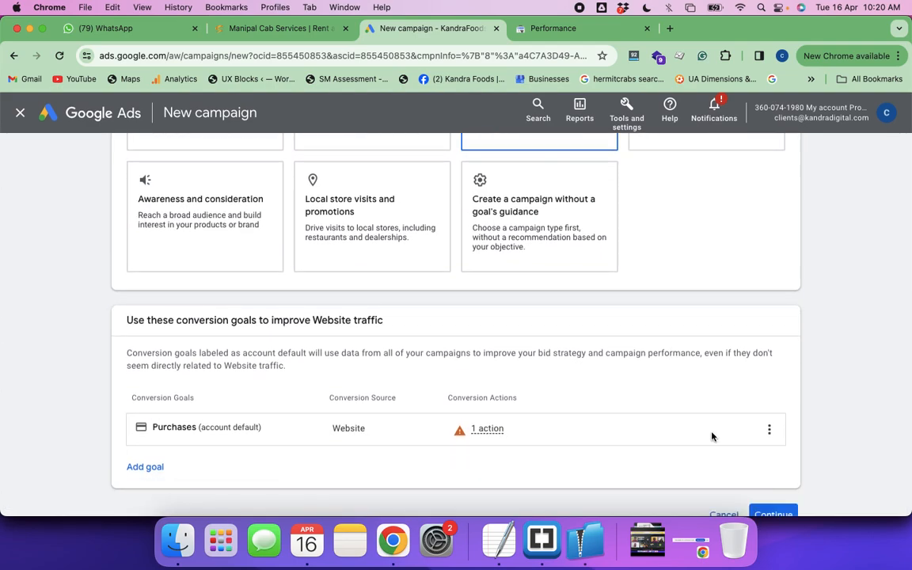
{"action": "scroll", "coordinate": [710, 435], "scroll_direction": "down", "scroll_amount": 2}
{"action": "left_click", "coordinate": [773, 457]}
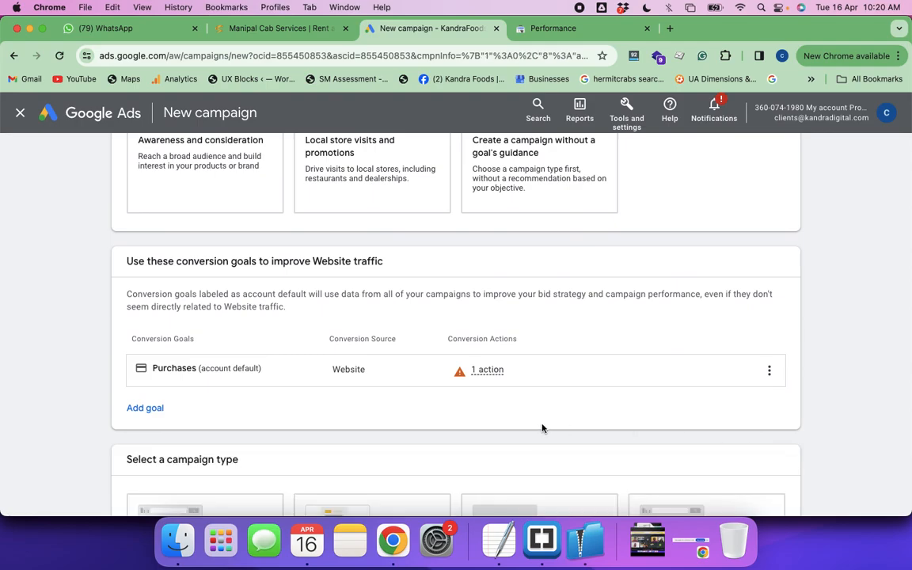
Choose Performance Max as the campaign type
{"action": "scroll", "coordinate": [542, 428], "scroll_direction": "down", "scroll_amount": 5}
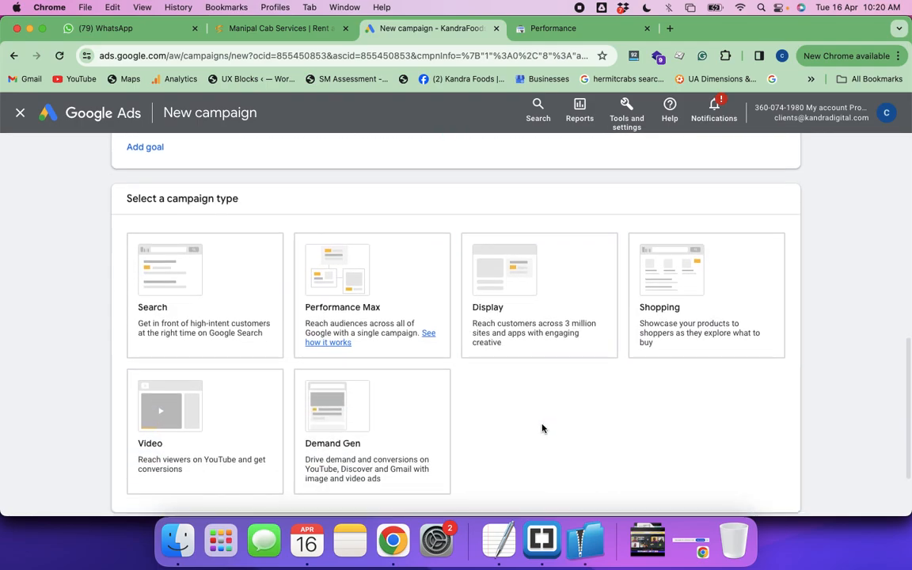
{"action": "left_click", "coordinate": [370, 345]}
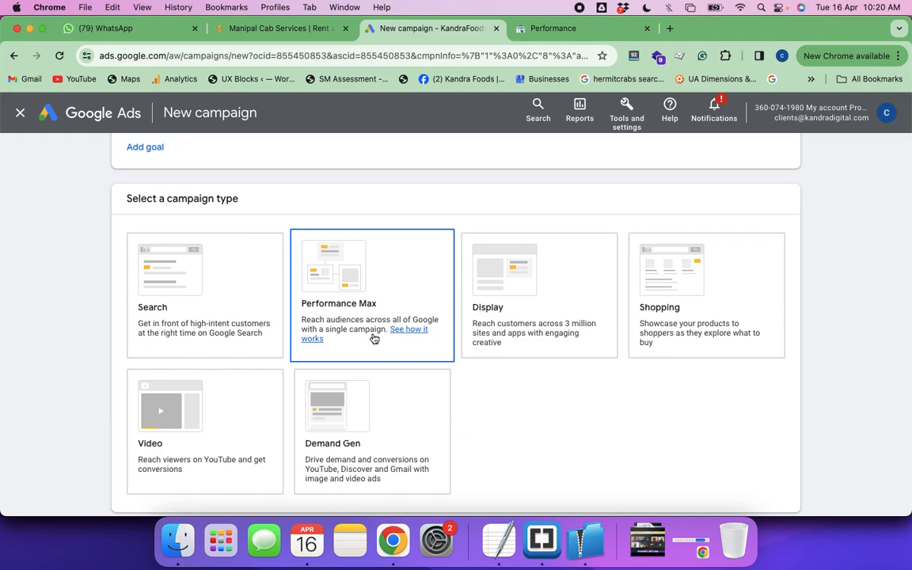
{"action": "left_click", "coordinate": [218, 278]}
{"action": "left_click", "coordinate": [377, 319]}
{"action": "scroll", "coordinate": [377, 319], "scroll_direction": "down", "scroll_amount": 2}
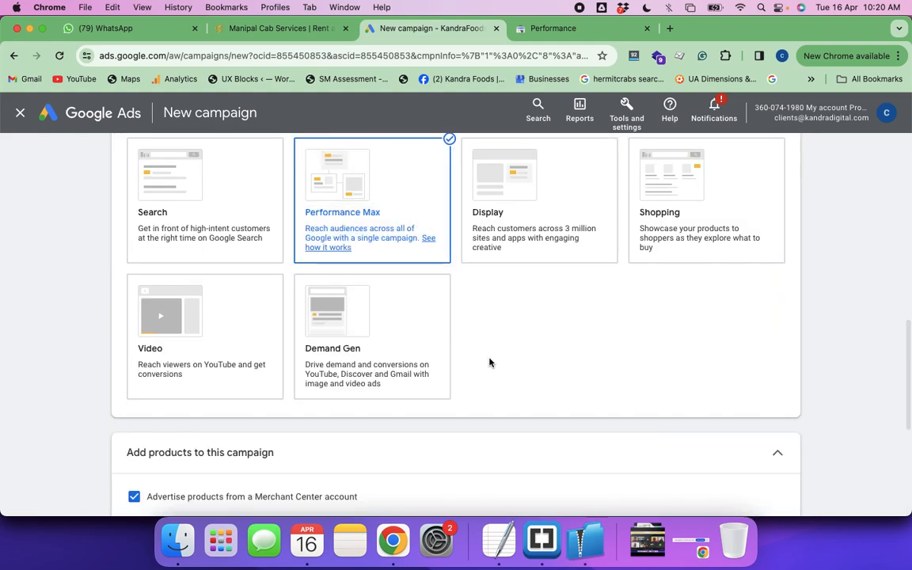
Advertise products from the Kandra Foods Private Limited Merchant Center account and start a new campaign instead of finishing the saved draft
{"action": "scroll", "coordinate": [489, 363], "scroll_direction": "down", "scroll_amount": 4}
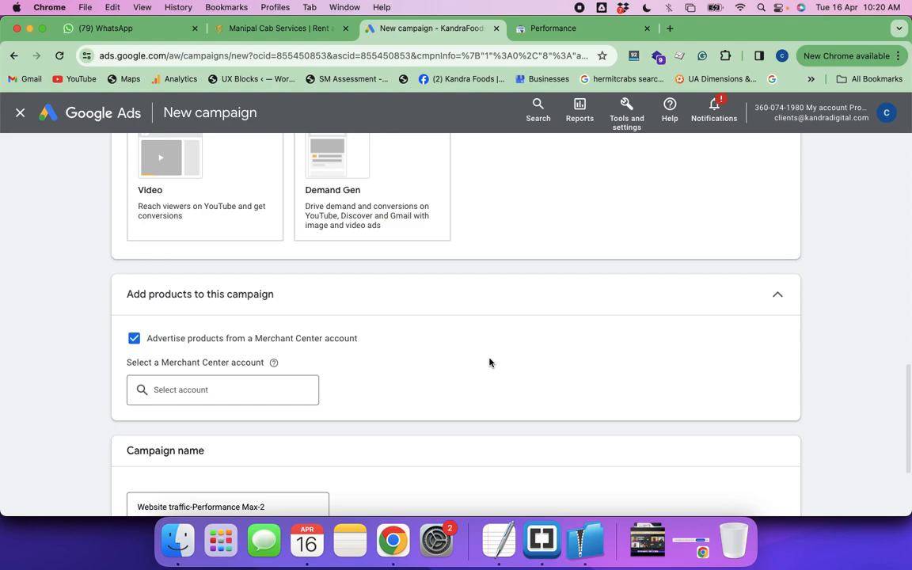
{"action": "scroll", "coordinate": [490, 363], "scroll_direction": "down", "scroll_amount": 4}
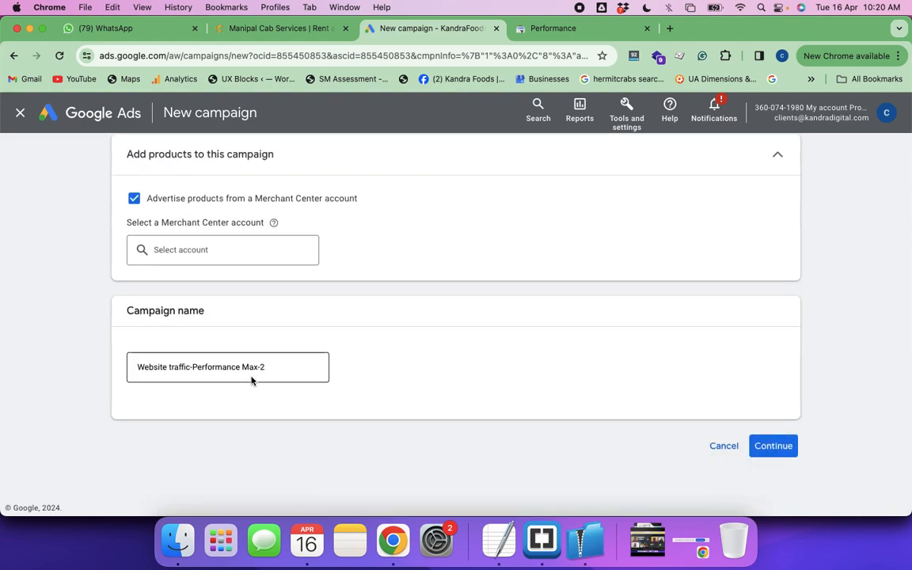
{"action": "left_click", "coordinate": [267, 366]}
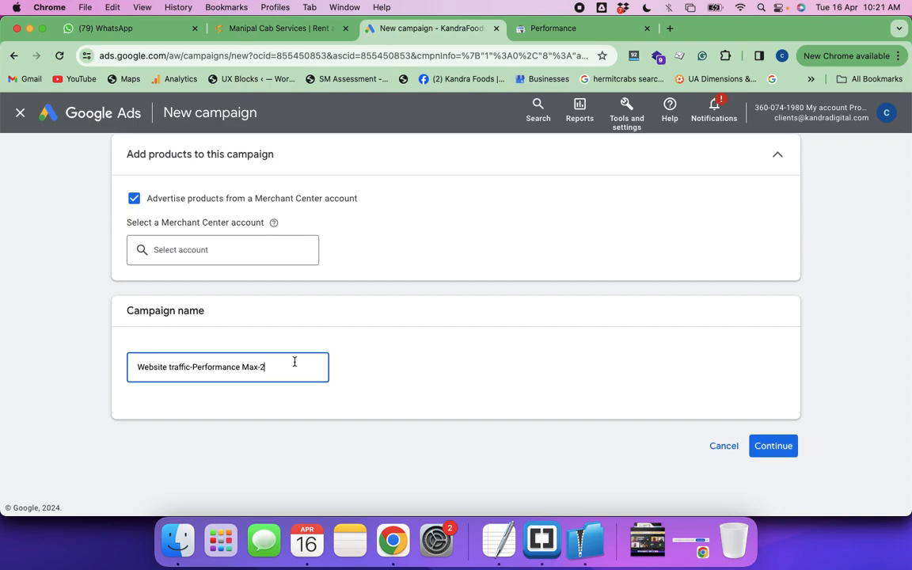
{"action": "left_click", "coordinate": [764, 446]}
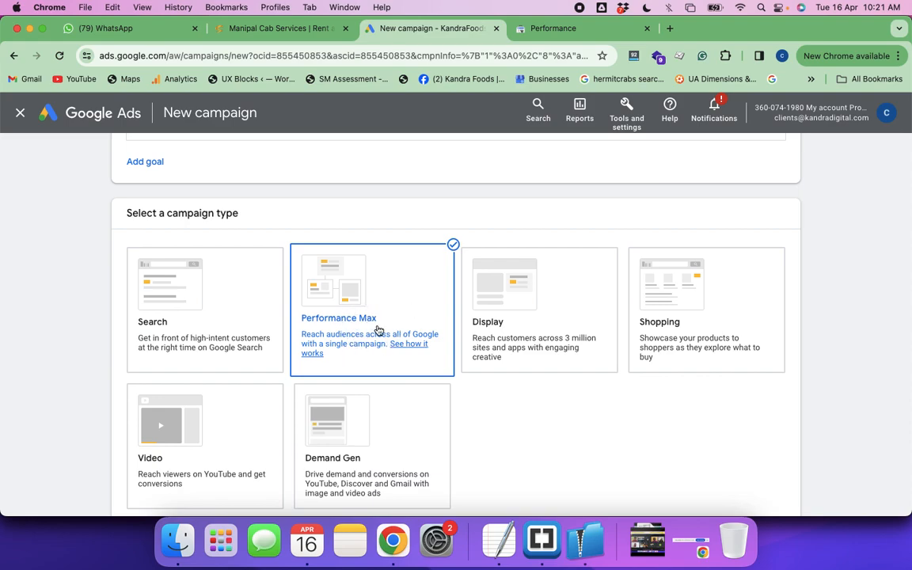
{"action": "scroll", "coordinate": [449, 370], "scroll_direction": "down", "scroll_amount": 1}
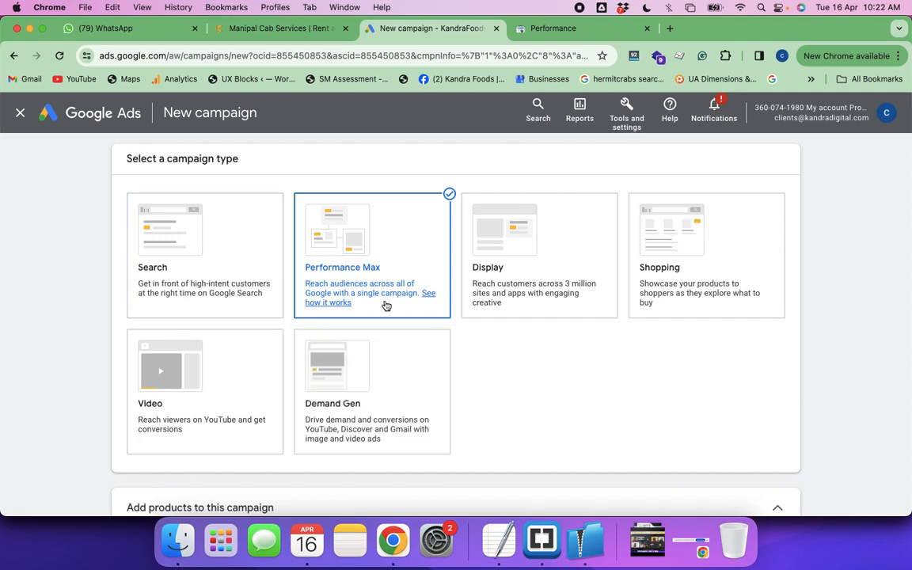
{"action": "scroll", "coordinate": [537, 407], "scroll_direction": "down", "scroll_amount": 3}
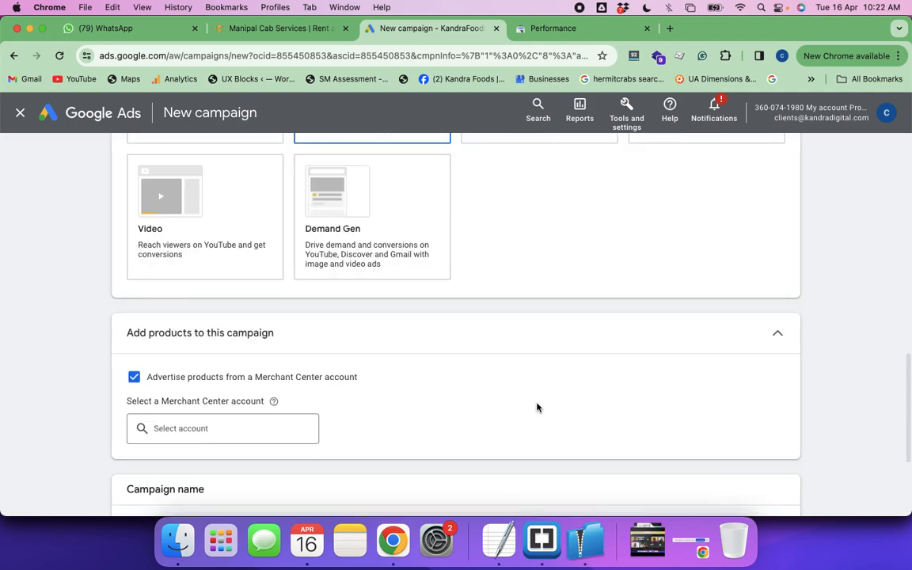
{"action": "scroll", "coordinate": [537, 408], "scroll_direction": "down", "scroll_amount": 3}
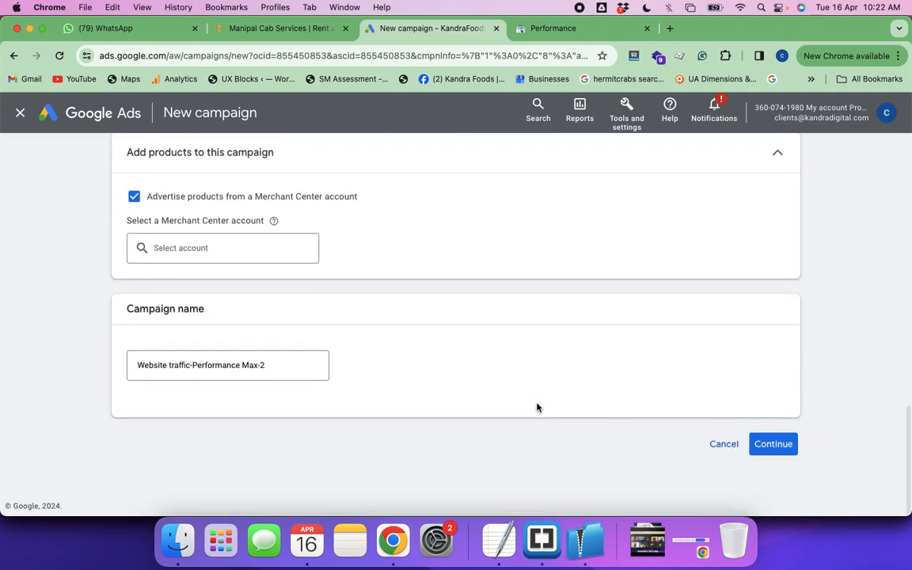
{"action": "left_click", "coordinate": [775, 444]}
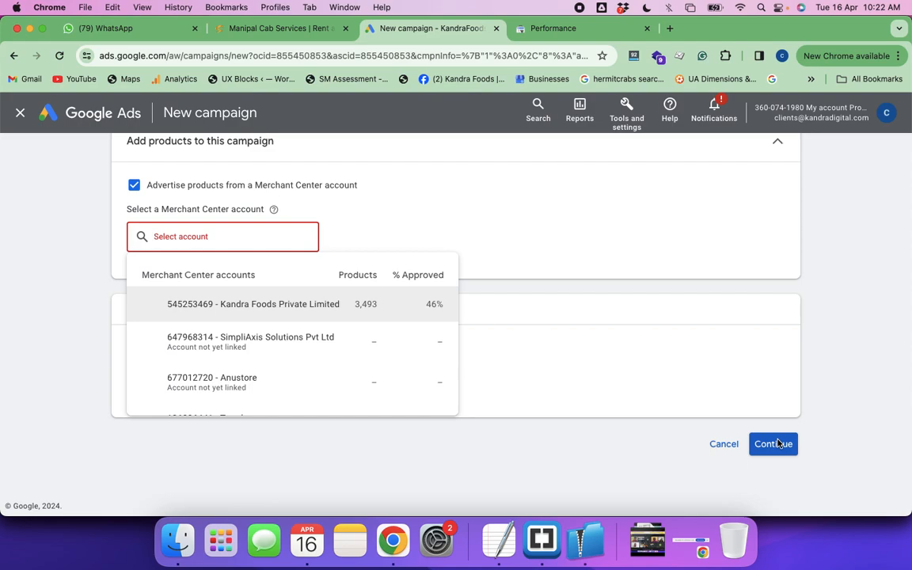
{"action": "left_click", "coordinate": [280, 304]}
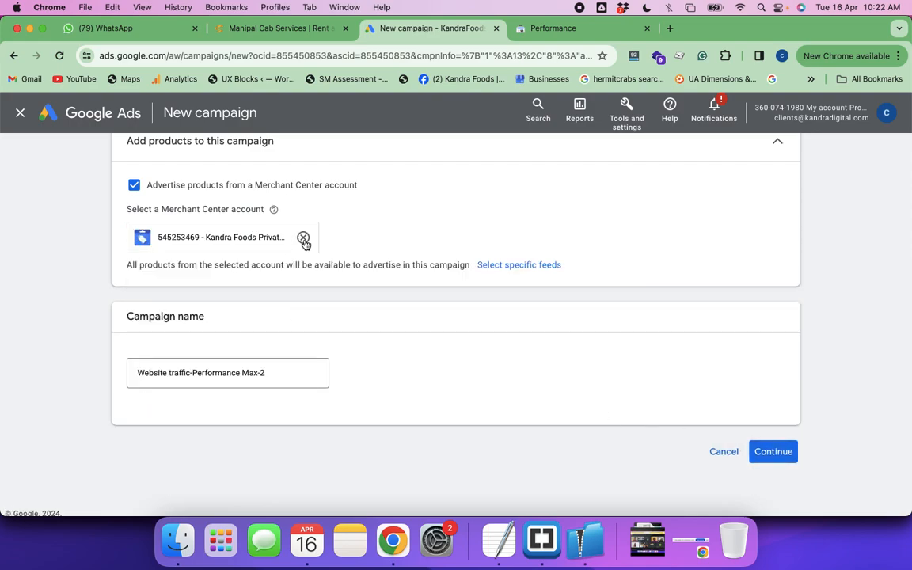
{"action": "left_click", "coordinate": [766, 453]}
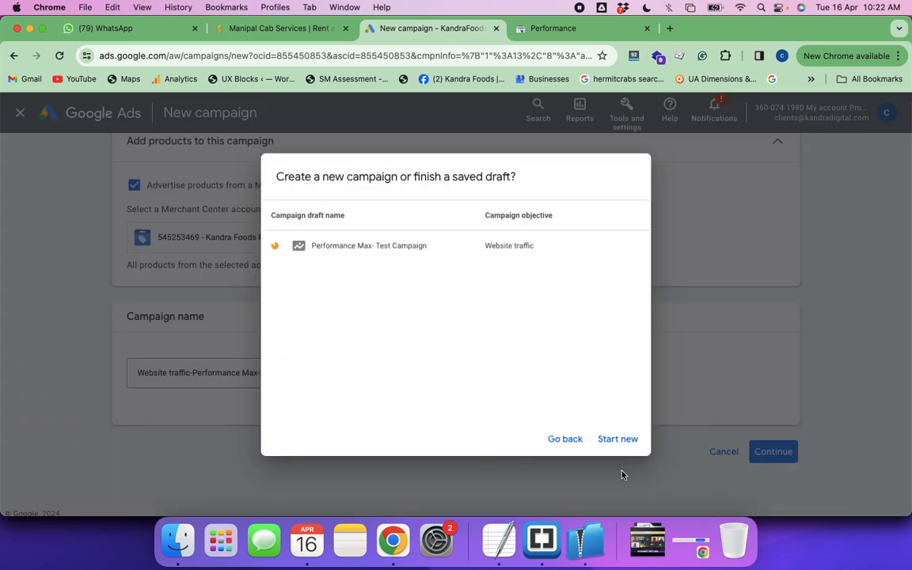
{"action": "left_click", "coordinate": [612, 441]}
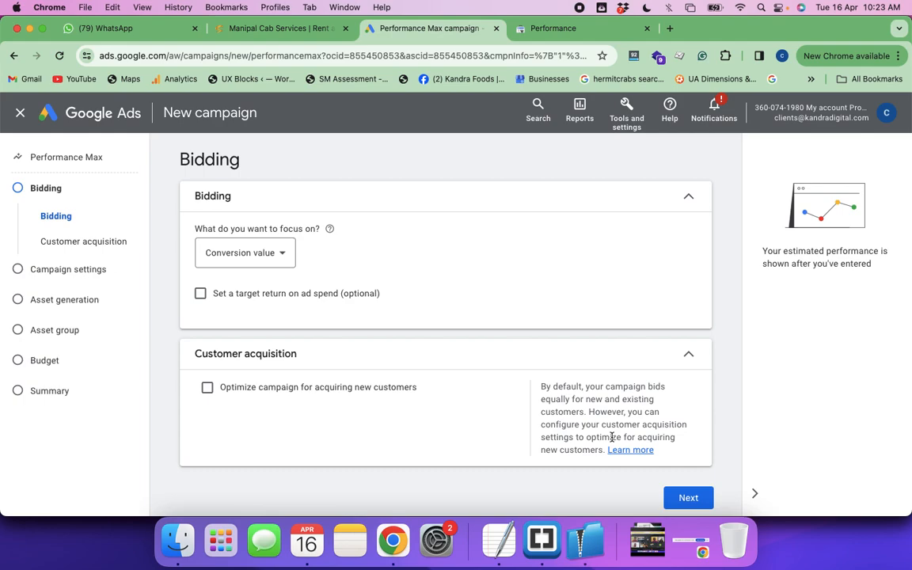
Set the bidding focus to Conversions and enable a target cost per action
{"action": "left_click", "coordinate": [283, 253]}
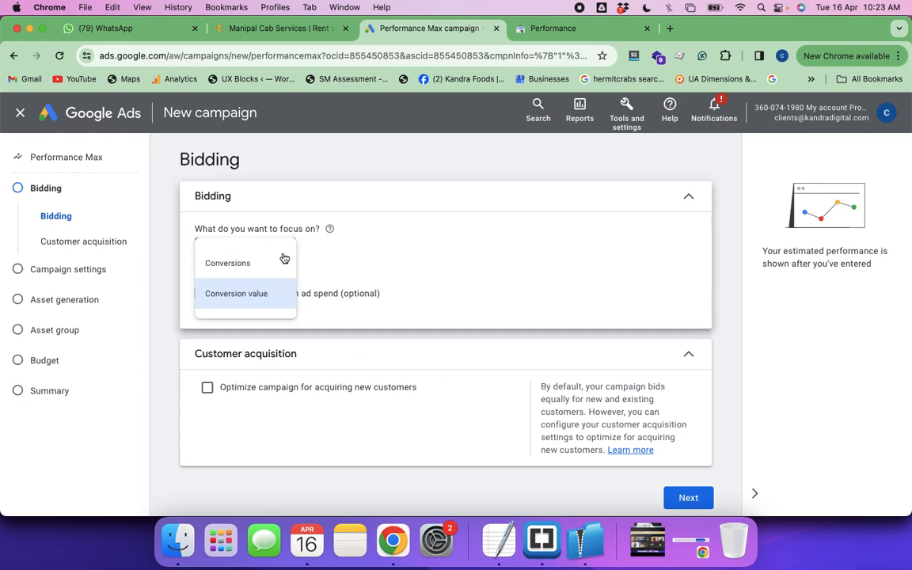
{"action": "left_click", "coordinate": [238, 268]}
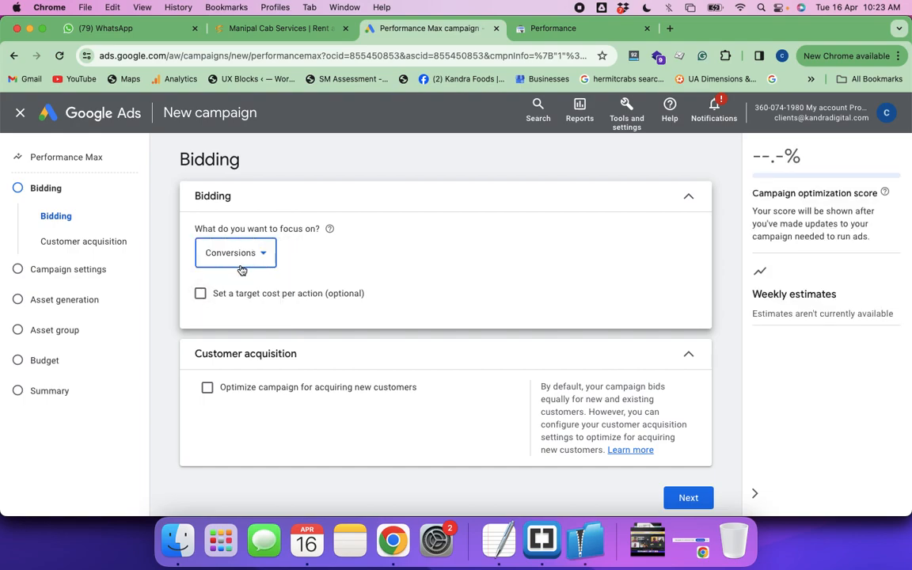
{"action": "left_click", "coordinate": [201, 294]}
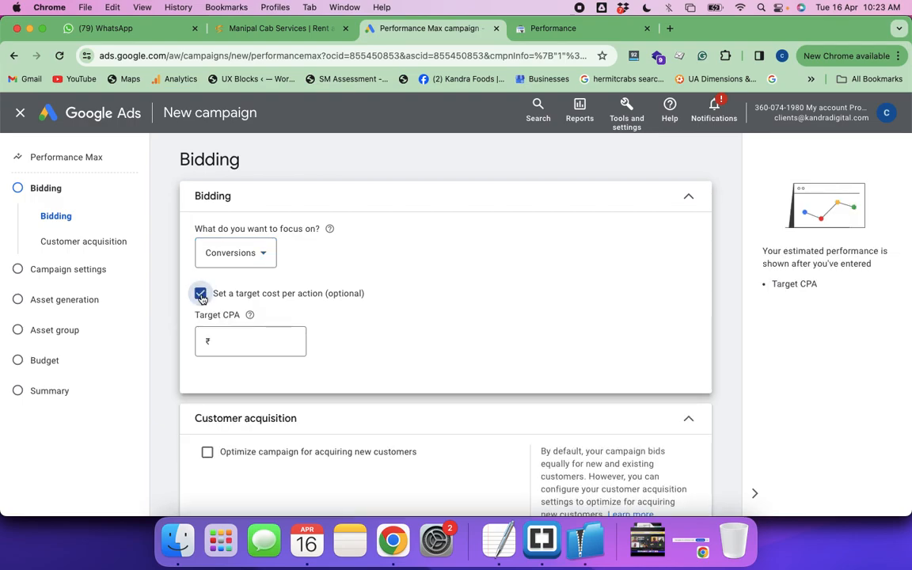
Set the target CPA to ₹100 and proceed to the campaign settings
{"action": "left_click", "coordinate": [226, 341]}
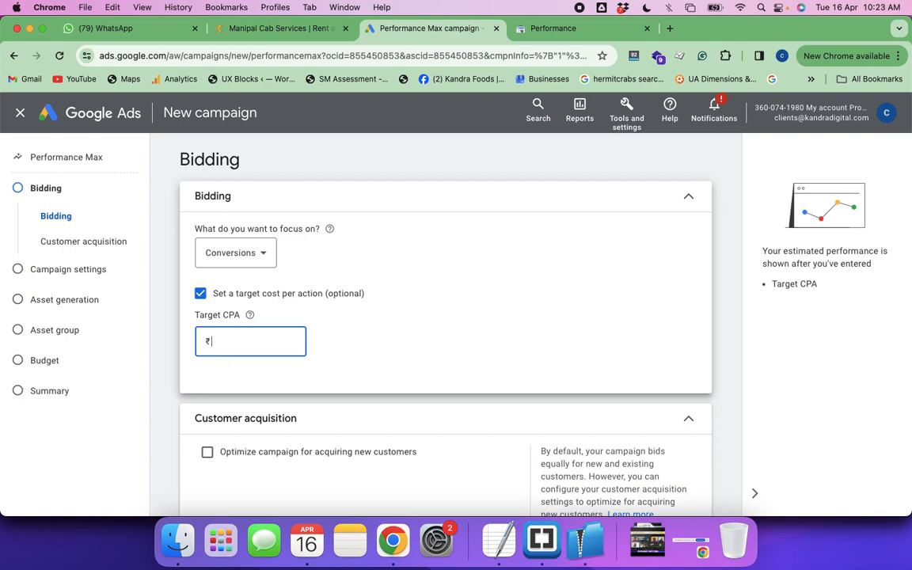
{"action": "type", "text": "5000"}
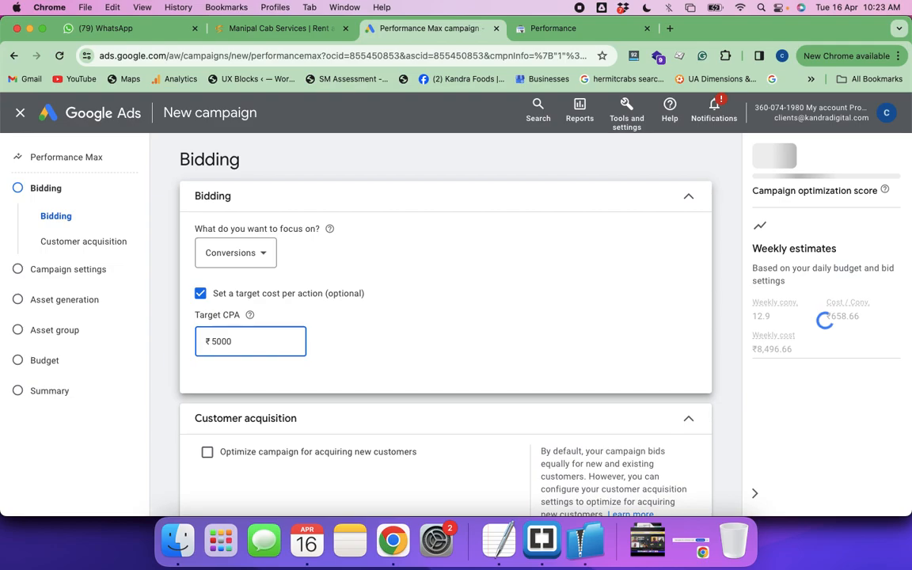
{"action": "key", "text": "BackSpace"}
{"action": "key", "text": "BackSpace"}
{"action": "key", "text": "BackSpace"}
{"action": "key", "text": "BackSpace"}
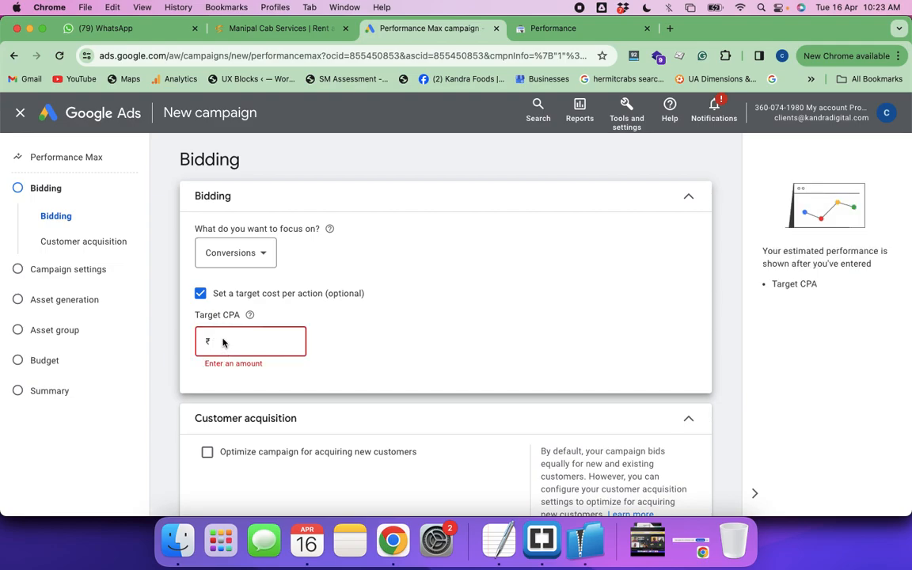
{"action": "type", "text": "100"}
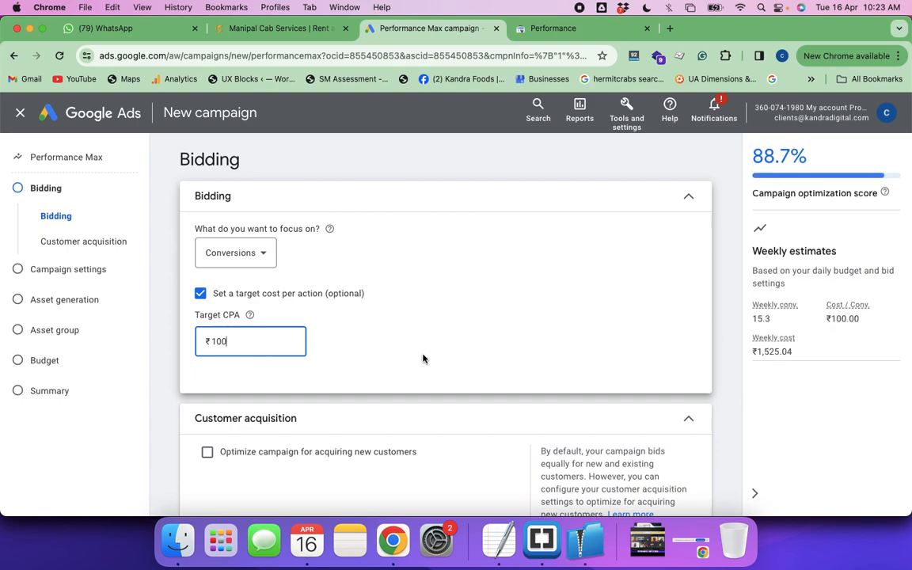
{"action": "scroll", "coordinate": [423, 359], "scroll_direction": "down", "scroll_amount": 2}
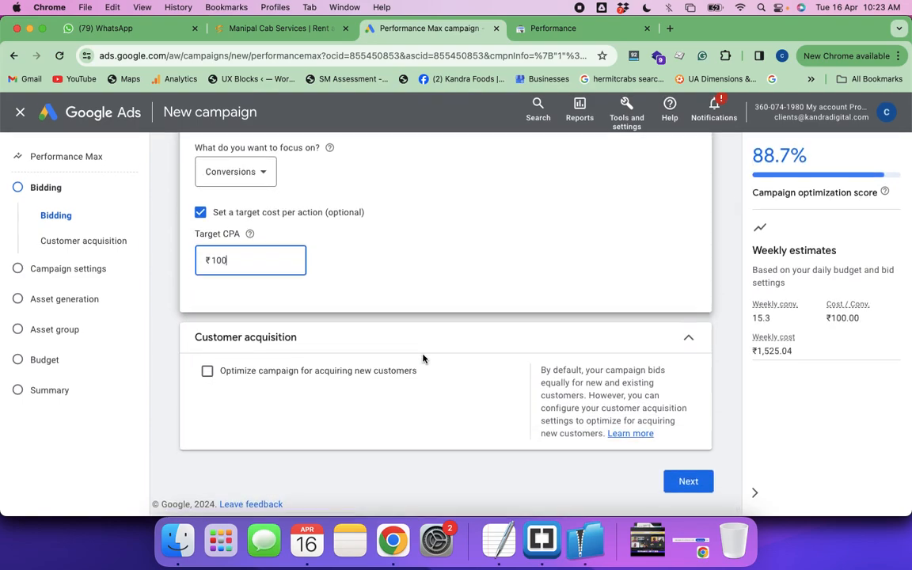
{"action": "left_click", "coordinate": [688, 483]}
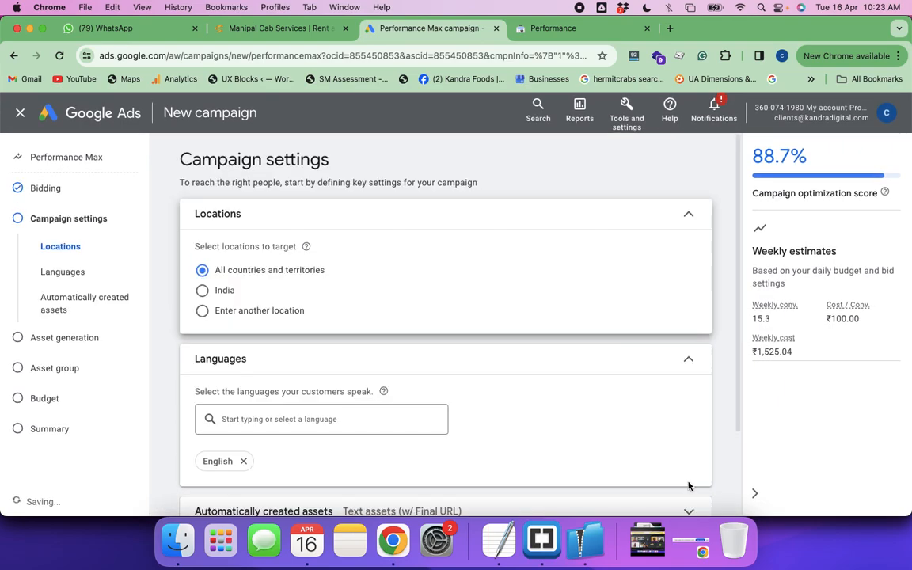
Set the campaign's target location to India
{"action": "left_click", "coordinate": [202, 291]}
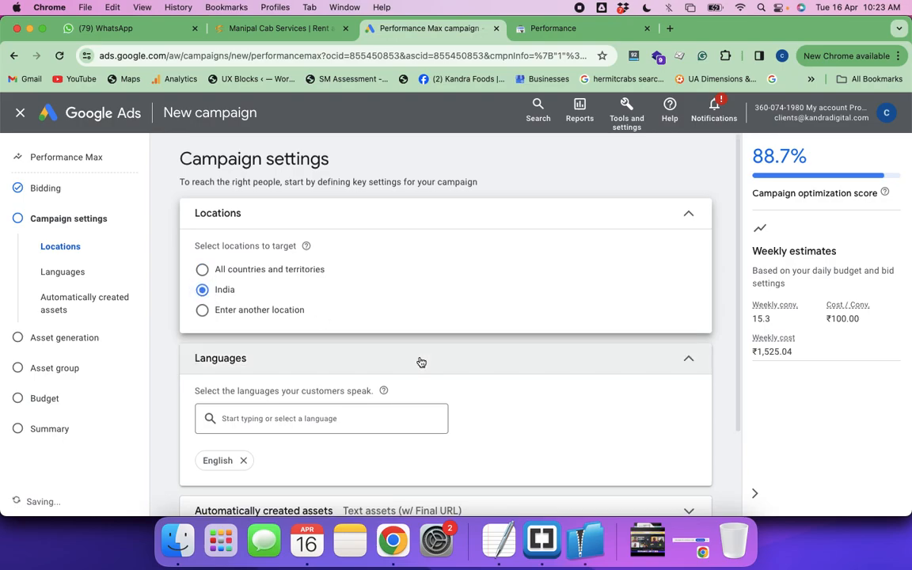
{"action": "scroll", "coordinate": [396, 332], "scroll_direction": "down", "scroll_amount": 1}
{"action": "scroll", "coordinate": [281, 443], "scroll_direction": "down", "scroll_amount": 2}
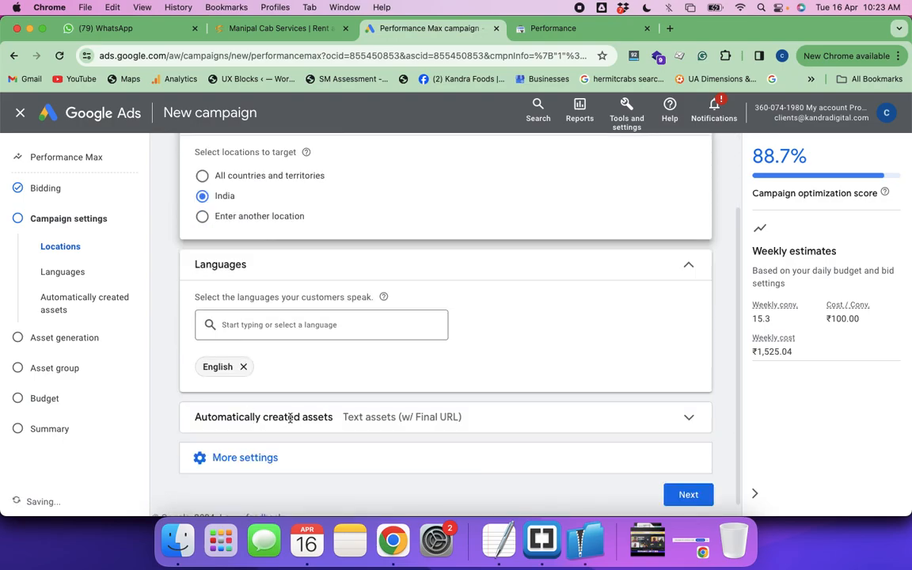
{"action": "scroll", "coordinate": [354, 379], "scroll_direction": "down", "scroll_amount": 1}
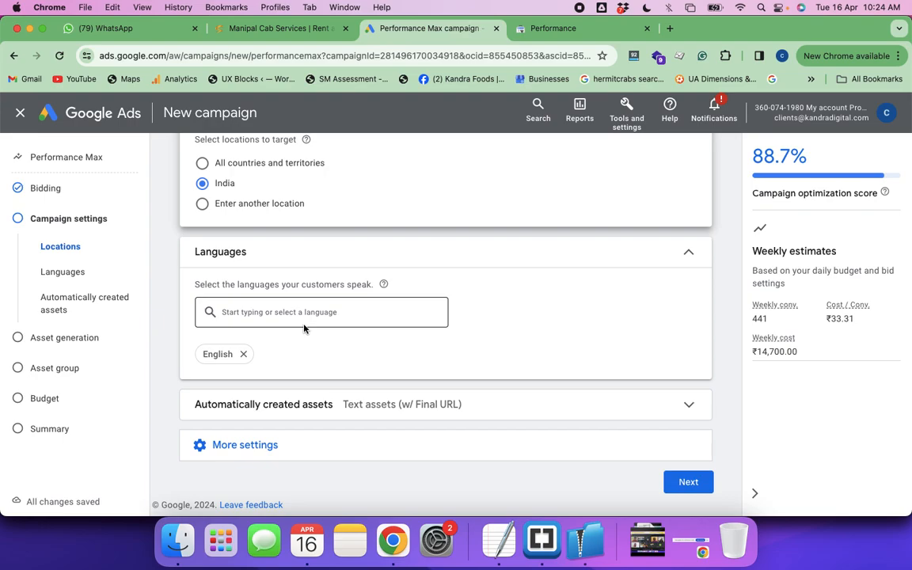
{"action": "left_click", "coordinate": [688, 485]}
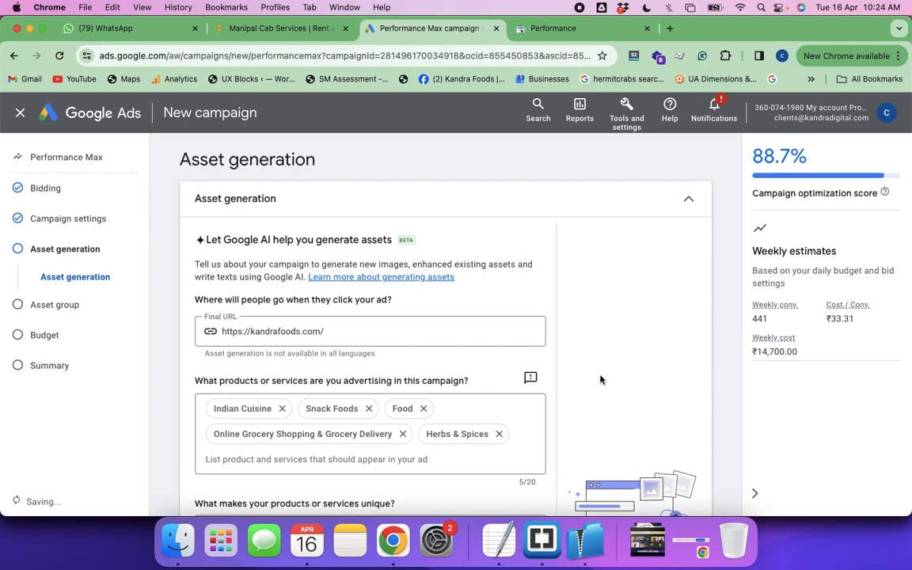
{"action": "scroll", "coordinate": [600, 380], "scroll_direction": "down", "scroll_amount": 3}
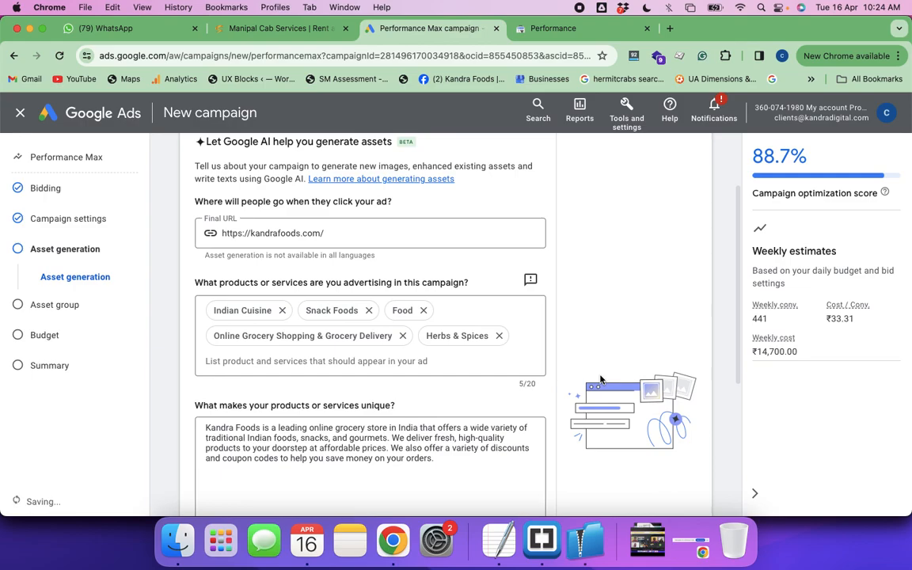
{"action": "scroll", "coordinate": [601, 380], "scroll_direction": "down", "scroll_amount": 5}
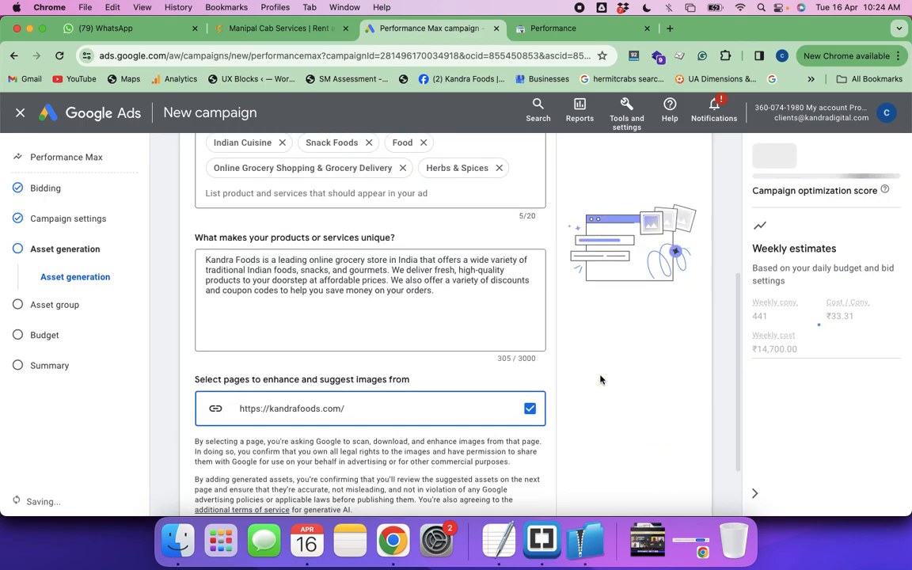
{"action": "scroll", "coordinate": [601, 380], "scroll_direction": "down", "scroll_amount": 2}
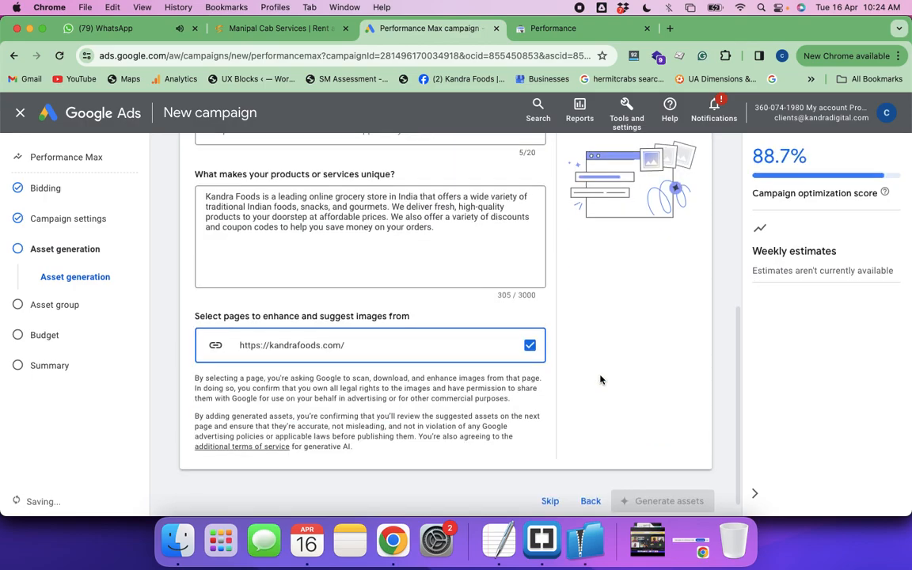
{"action": "scroll", "coordinate": [594, 396], "scroll_direction": "down", "scroll_amount": 1}
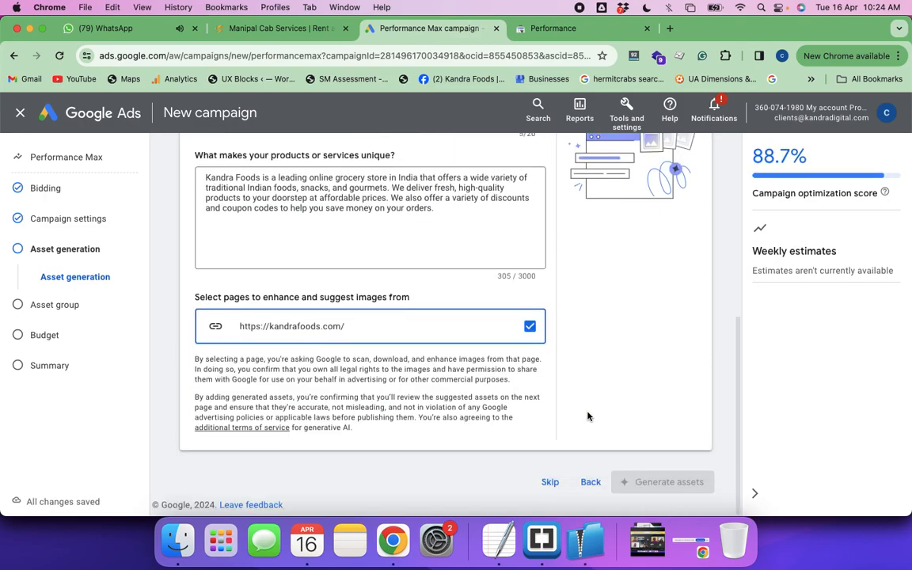
{"action": "left_click", "coordinate": [589, 484]}
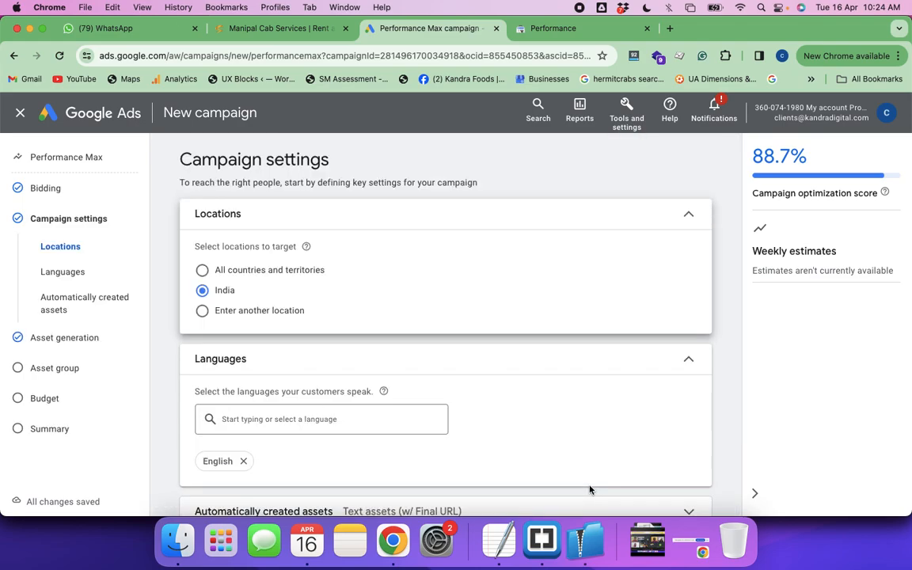
Expand the automatically created assets settings and read the explanations of the Text assets and Final URL options
{"action": "scroll", "coordinate": [454, 340], "scroll_direction": "down", "scroll_amount": 3}
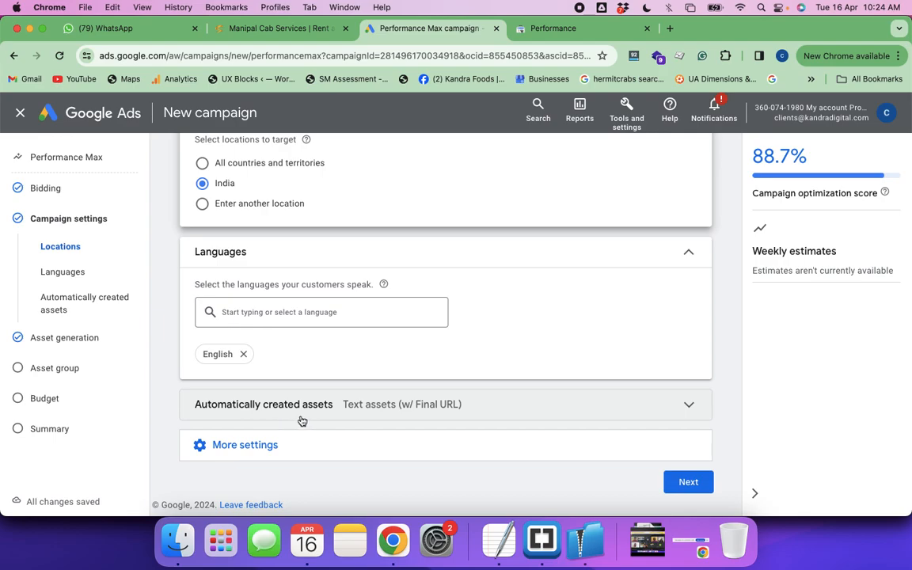
{"action": "left_click", "coordinate": [302, 420]}
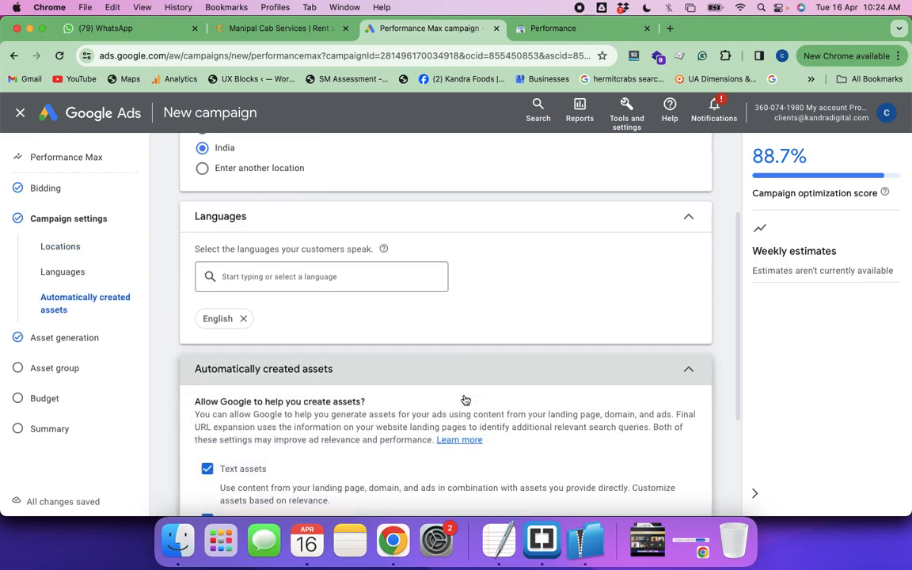
{"action": "scroll", "coordinate": [465, 399], "scroll_direction": "down", "scroll_amount": 3}
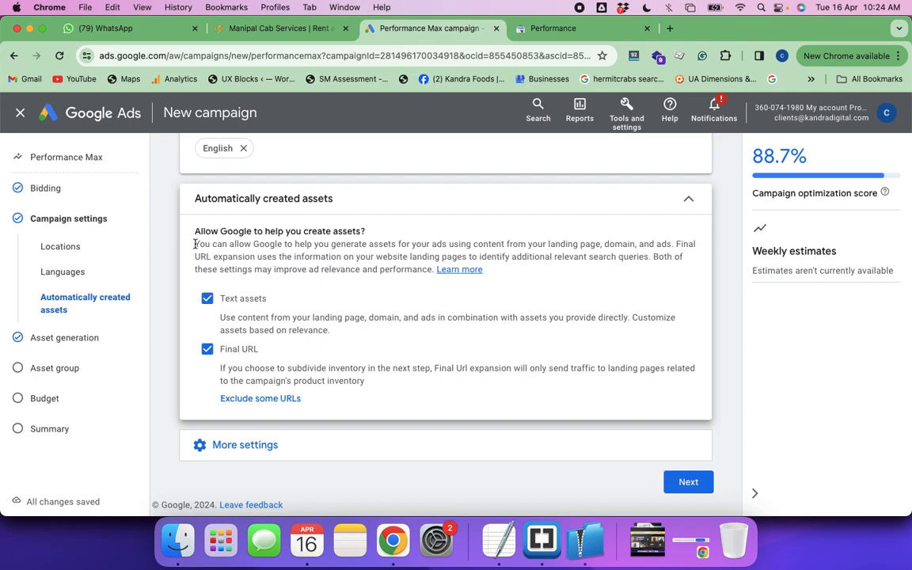
{"action": "left_click_drag", "start_coordinate": [195, 231], "coordinate": [366, 231]}
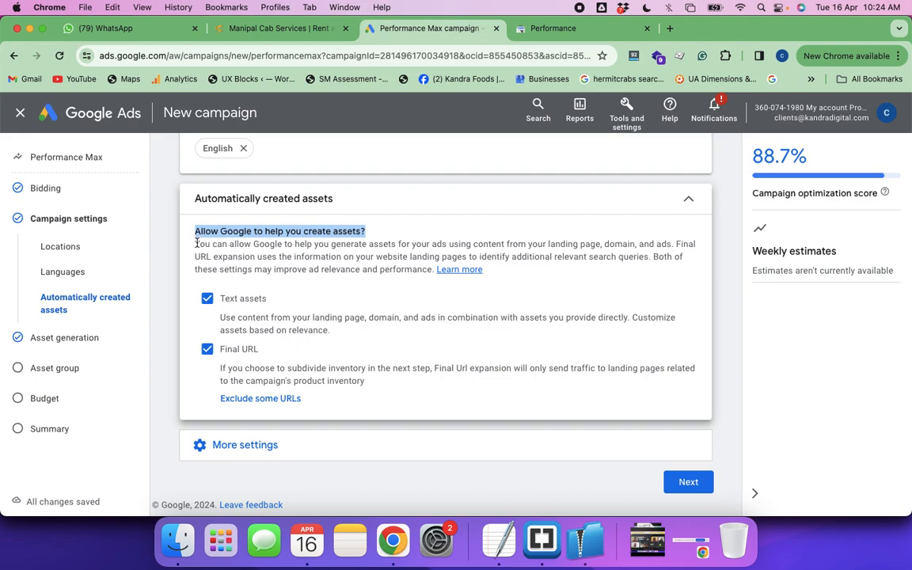
{"action": "left_click_drag", "start_coordinate": [196, 243], "coordinate": [313, 246]}
{"action": "left_click_drag", "start_coordinate": [253, 244], "coordinate": [659, 241]}
{"action": "left_click_drag", "start_coordinate": [213, 257], "coordinate": [647, 258]}
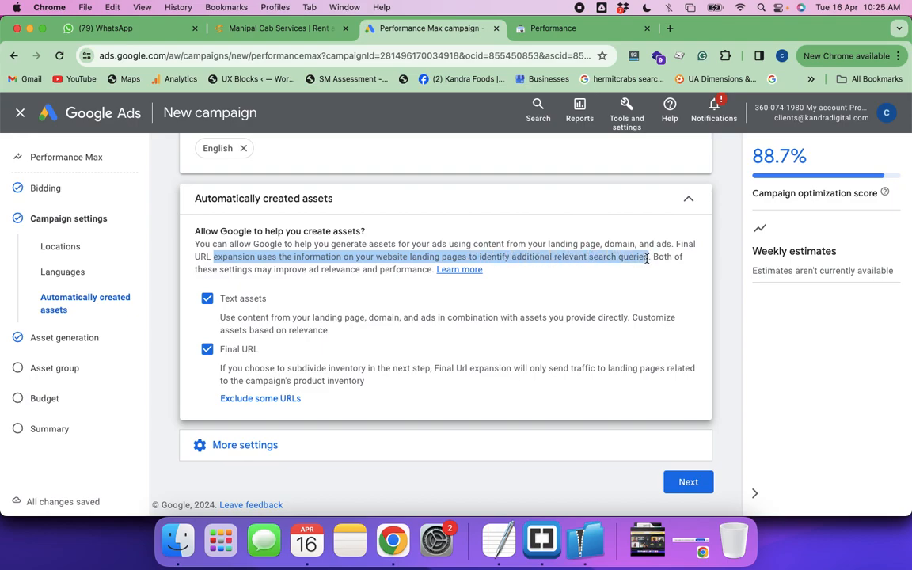
{"action": "left_click_drag", "start_coordinate": [219, 269], "coordinate": [482, 269]}
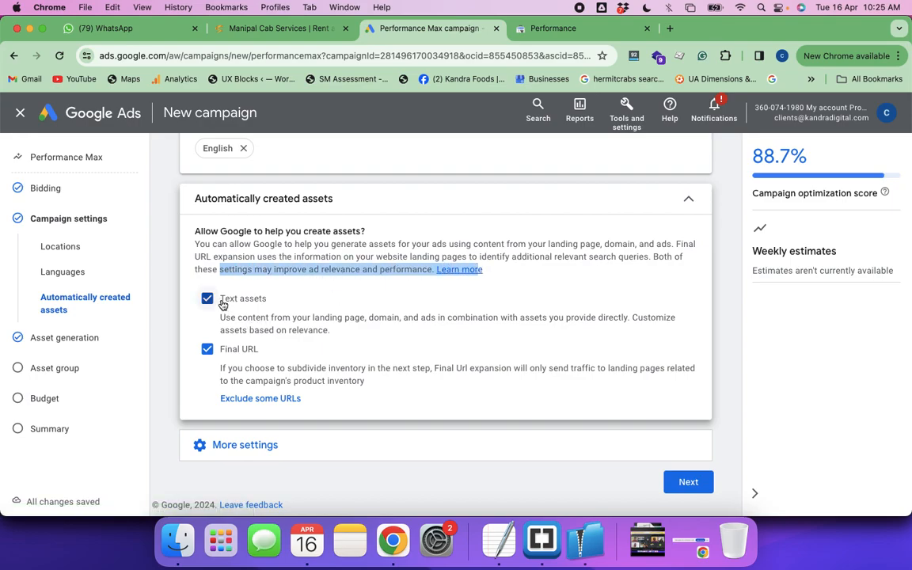
{"action": "left_click_drag", "start_coordinate": [219, 316], "coordinate": [626, 319]}
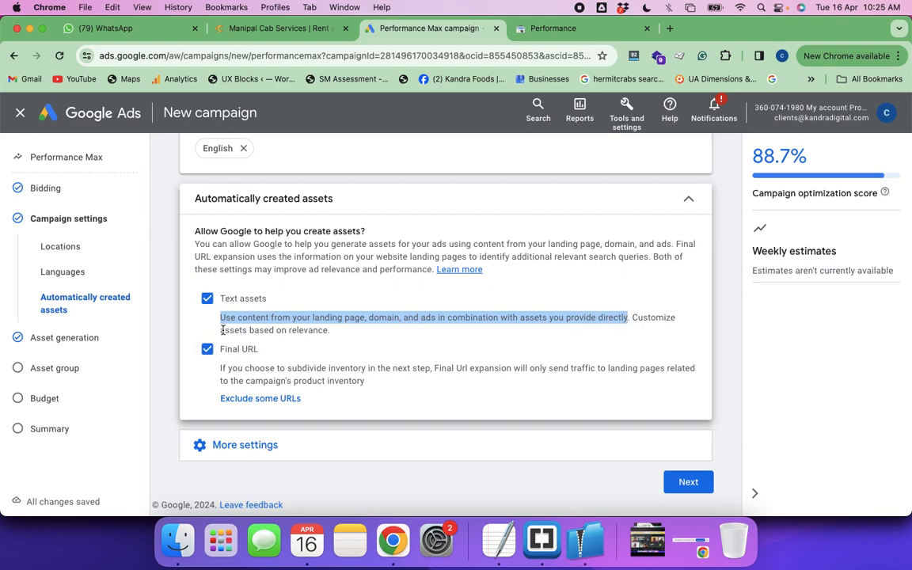
{"action": "left_click_drag", "start_coordinate": [221, 331], "coordinate": [315, 340]}
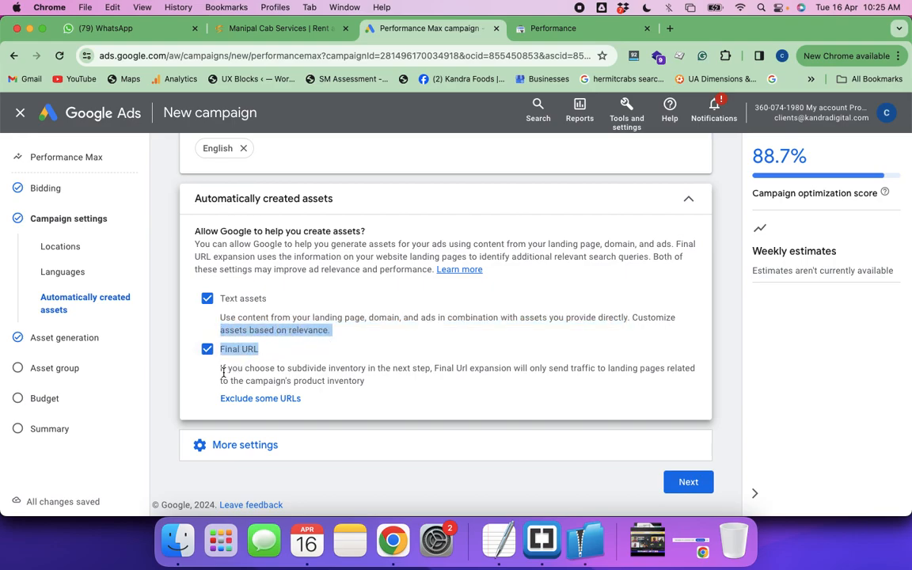
{"action": "left_click_drag", "start_coordinate": [221, 368], "coordinate": [380, 381]}
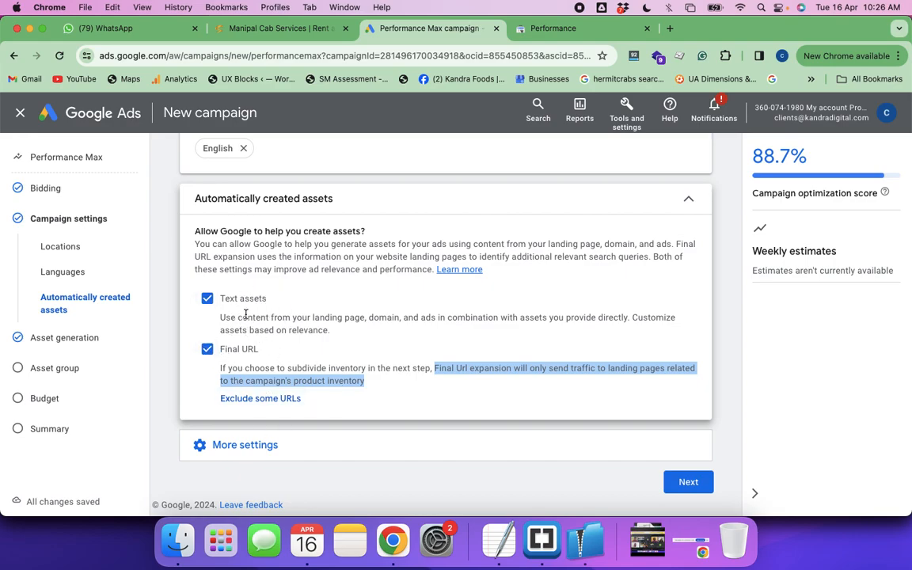
{"action": "left_click_drag", "start_coordinate": [221, 319], "coordinate": [380, 336]}
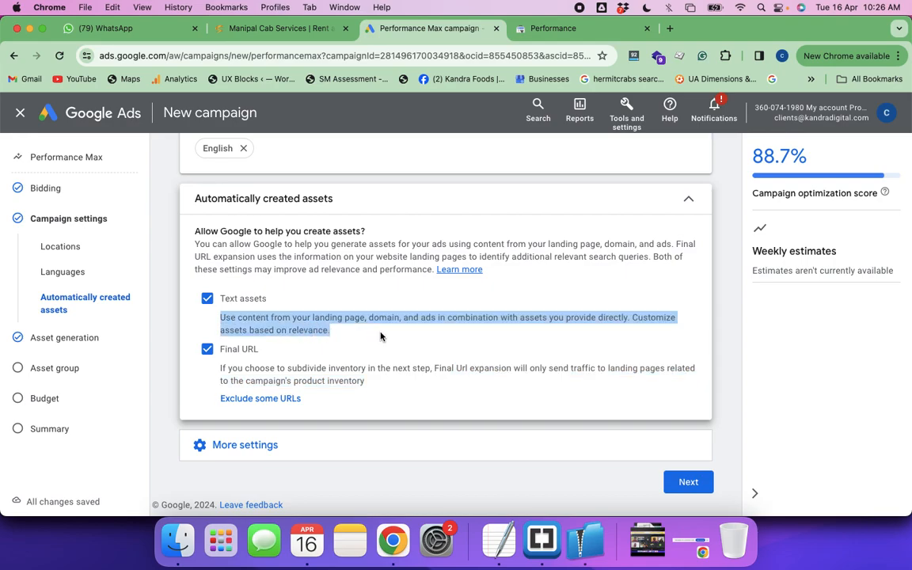
Proceed to asset generation and review the final URL, advertised products, uniqueness description and page selected for image suggestions
{"action": "left_click", "coordinate": [685, 485]}
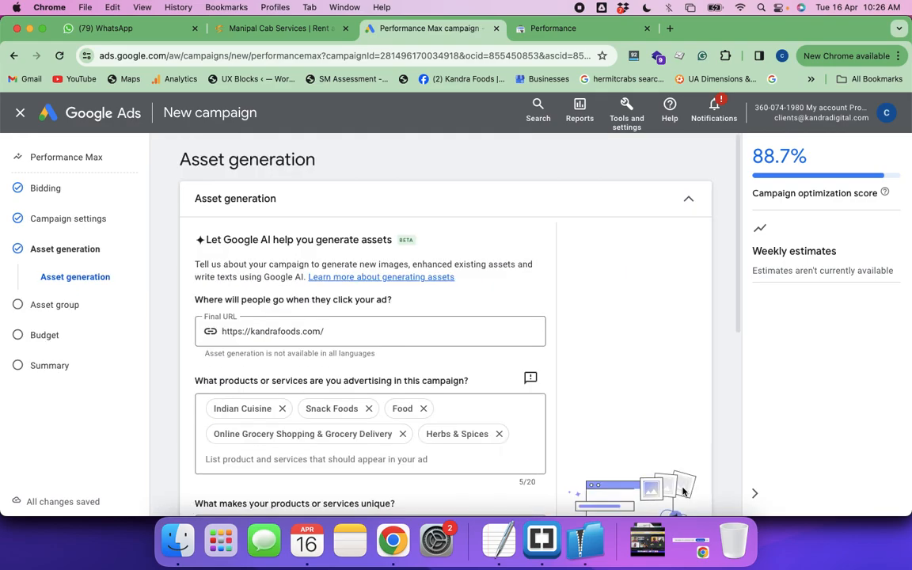
{"action": "left_click", "coordinate": [345, 335]}
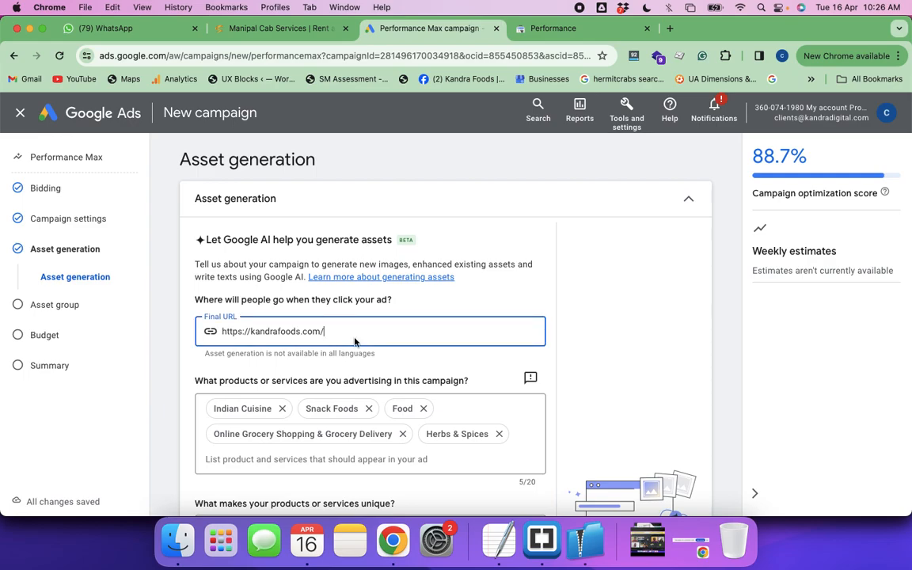
{"action": "scroll", "coordinate": [355, 340], "scroll_direction": "down", "scroll_amount": 5}
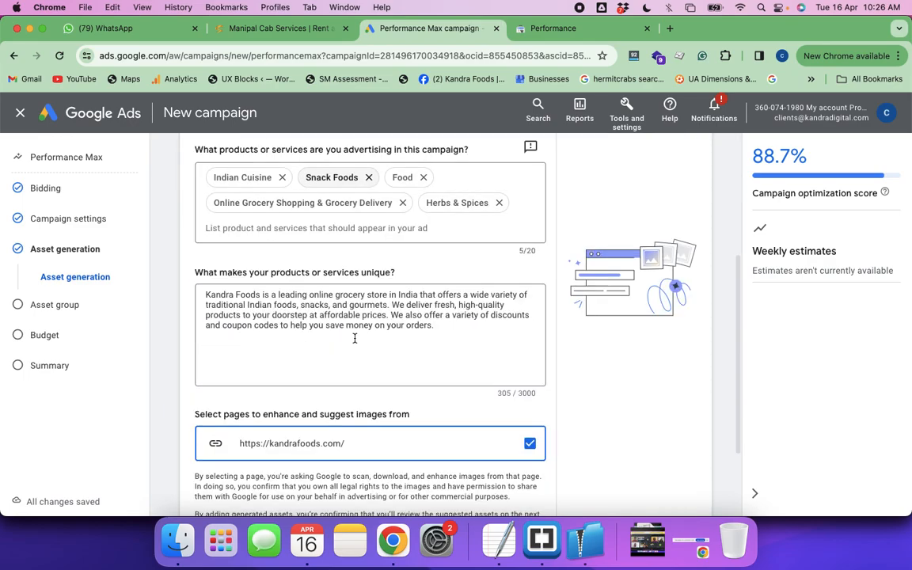
{"action": "scroll", "coordinate": [355, 338], "scroll_direction": "down", "scroll_amount": 2}
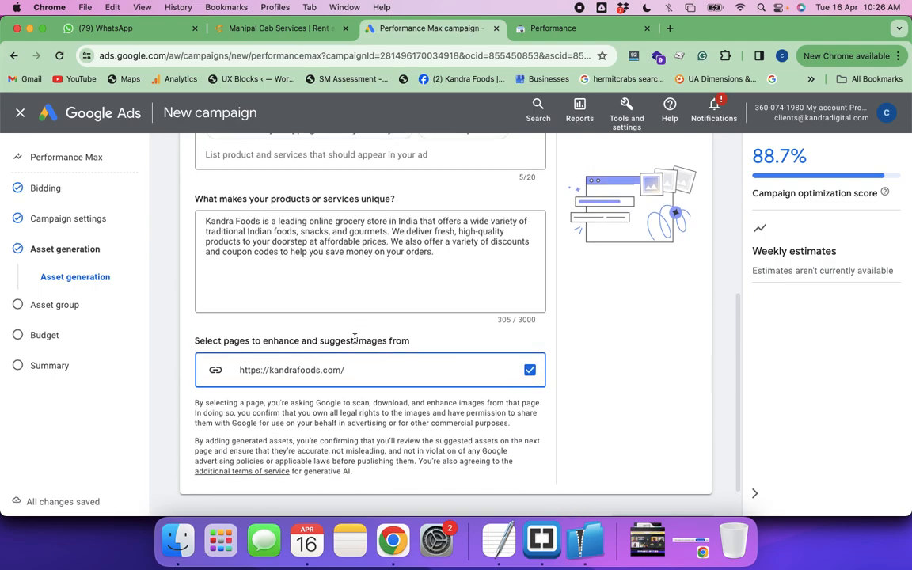
{"action": "scroll", "coordinate": [355, 340], "scroll_direction": "up", "scroll_amount": 4}
{"action": "scroll", "coordinate": [354, 342], "scroll_direction": "up", "scroll_amount": 3}
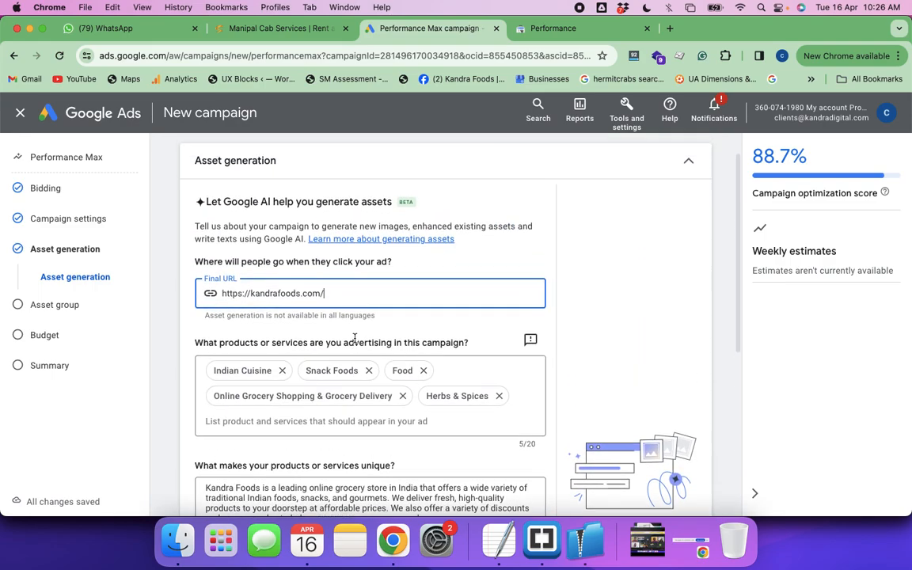
{"action": "scroll", "coordinate": [319, 303], "scroll_direction": "up", "scroll_amount": 1}
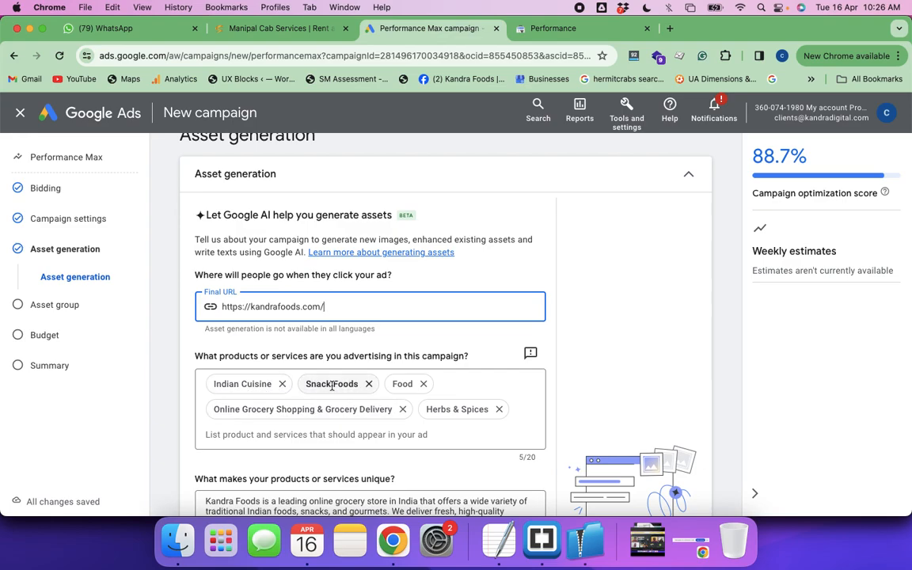
{"action": "left_click", "coordinate": [357, 384]}
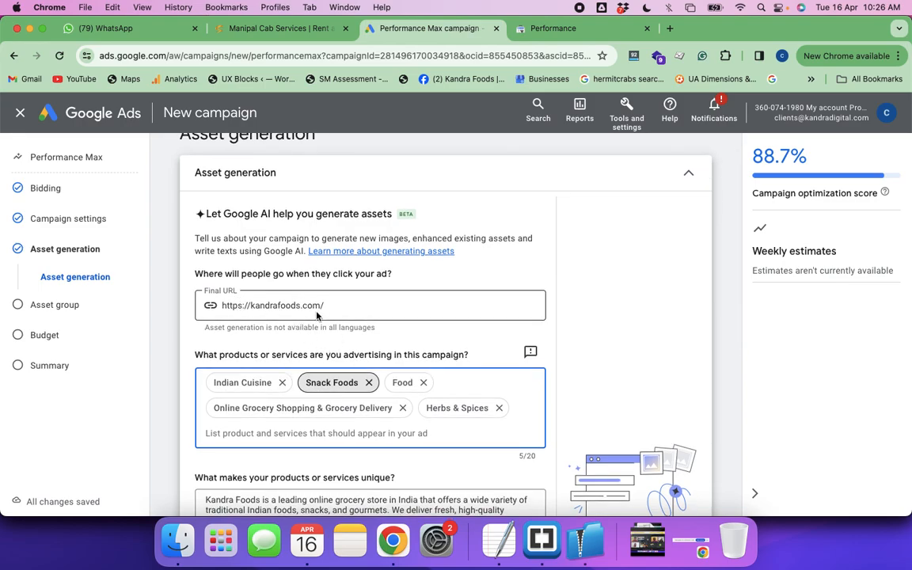
{"action": "scroll", "coordinate": [351, 348], "scroll_direction": "down", "scroll_amount": 5}
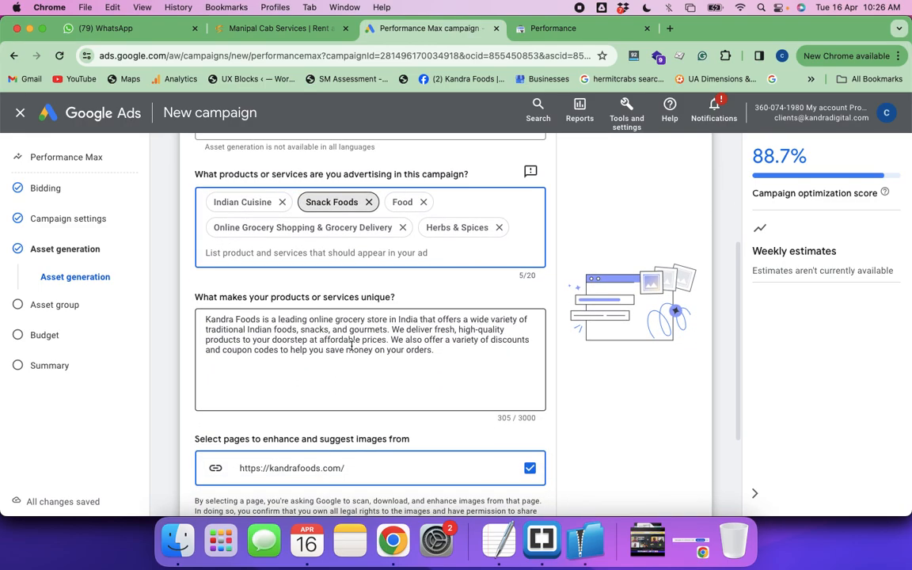
{"action": "scroll", "coordinate": [351, 346], "scroll_direction": "down", "scroll_amount": 1}
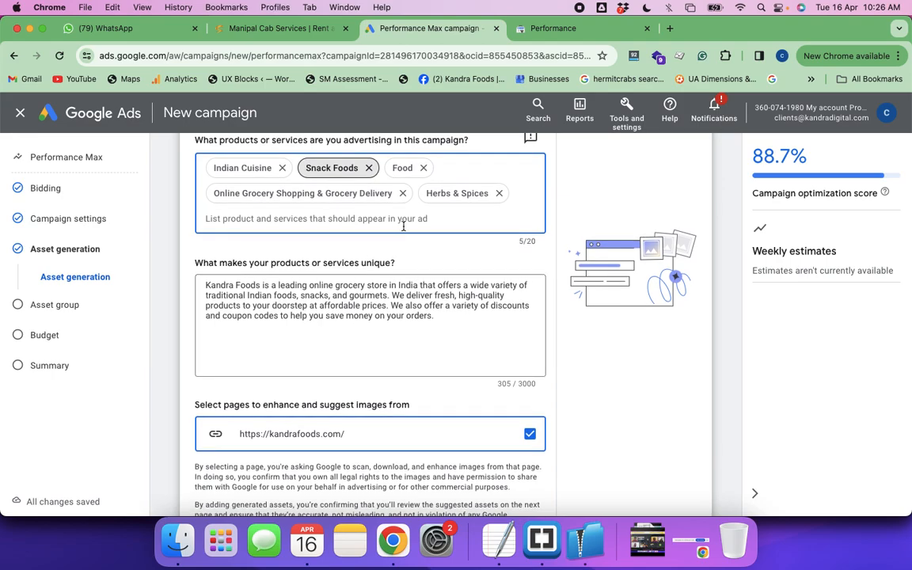
{"action": "scroll", "coordinate": [331, 310], "scroll_direction": "down", "scroll_amount": 1}
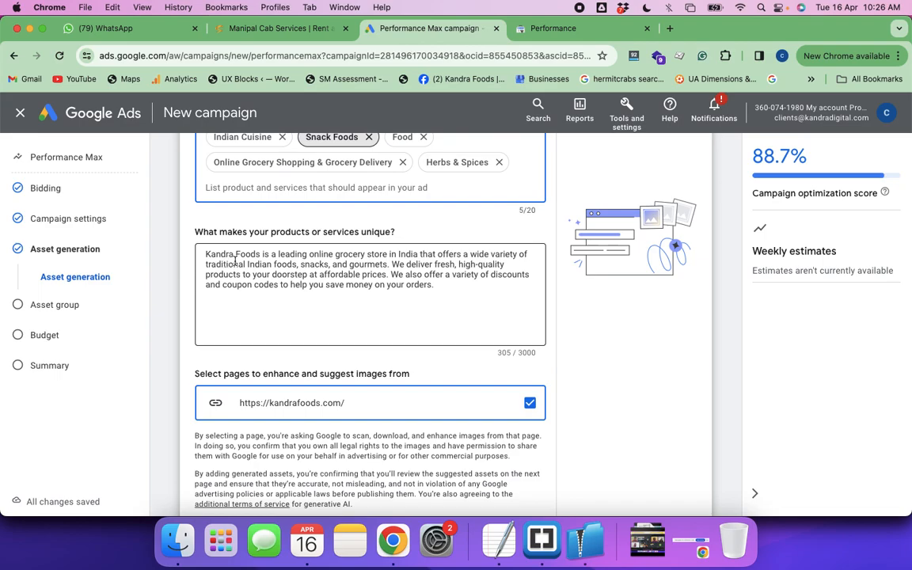
{"action": "left_click_drag", "start_coordinate": [229, 264], "coordinate": [387, 277]}
{"action": "left_click", "coordinate": [422, 295]}
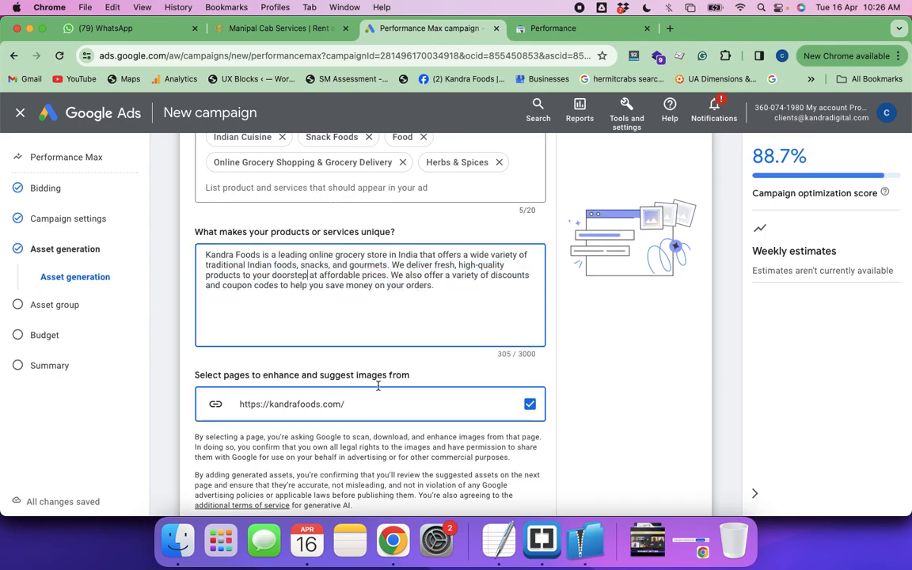
{"action": "scroll", "coordinate": [377, 385], "scroll_direction": "down", "scroll_amount": 3}
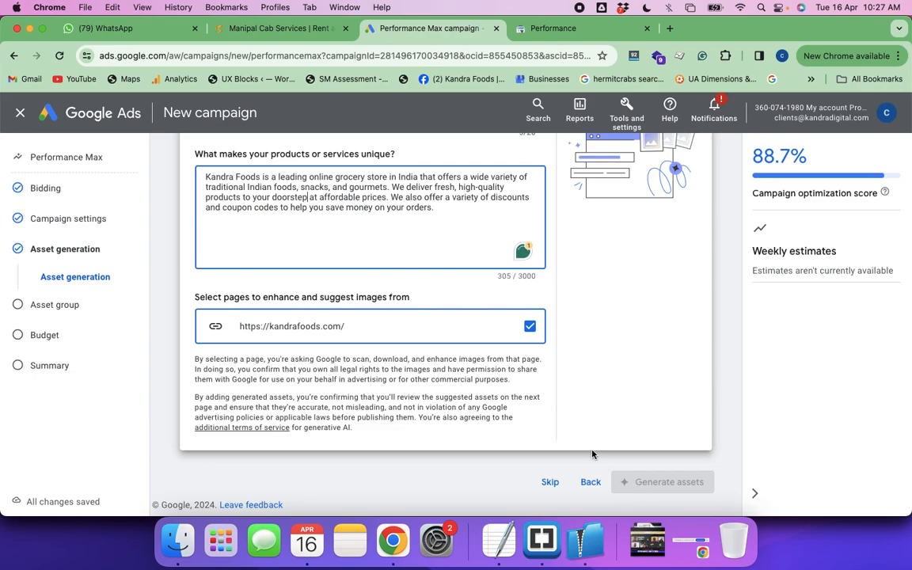
Recheck the final URL and the Food and Snack Foods entries, and place the cursor in the list of advertised products or services
{"action": "scroll", "coordinate": [577, 360], "scroll_direction": "up", "scroll_amount": 5}
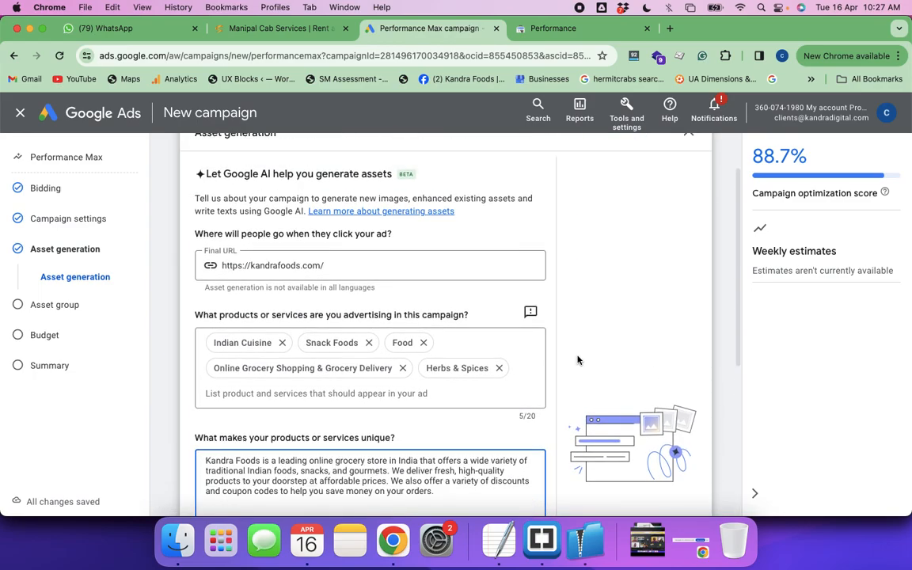
{"action": "left_click", "coordinate": [337, 267]}
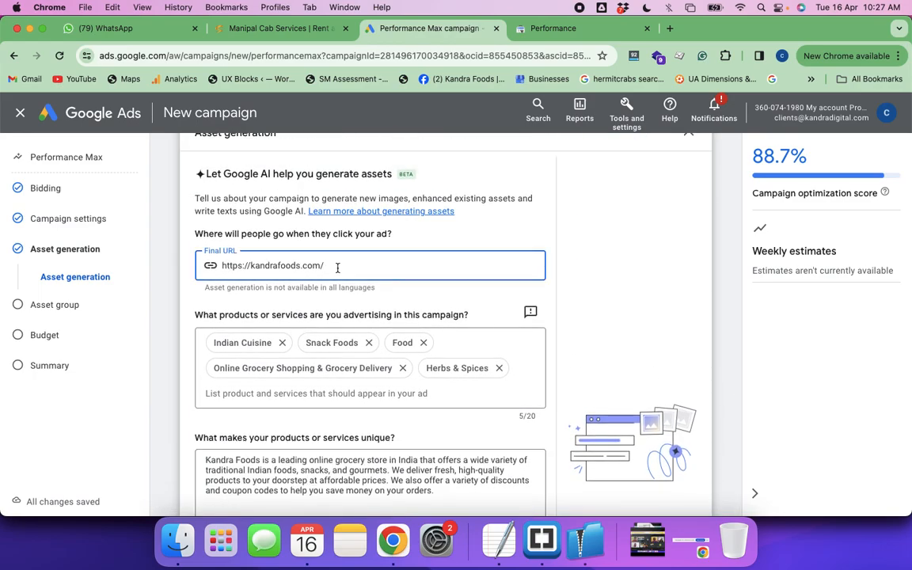
{"action": "left_click", "coordinate": [402, 342]}
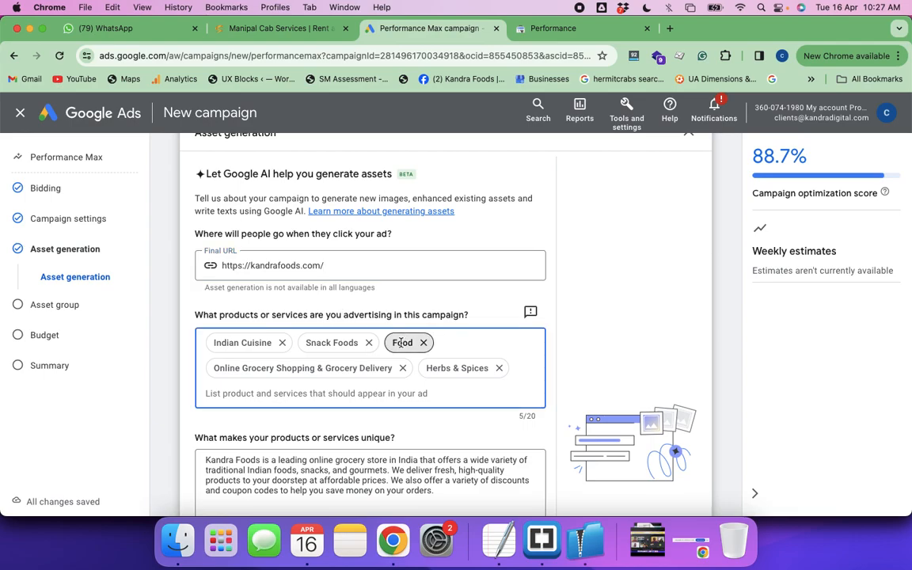
{"action": "left_click", "coordinate": [334, 342]}
{"action": "scroll", "coordinate": [352, 388], "scroll_direction": "down", "scroll_amount": 2}
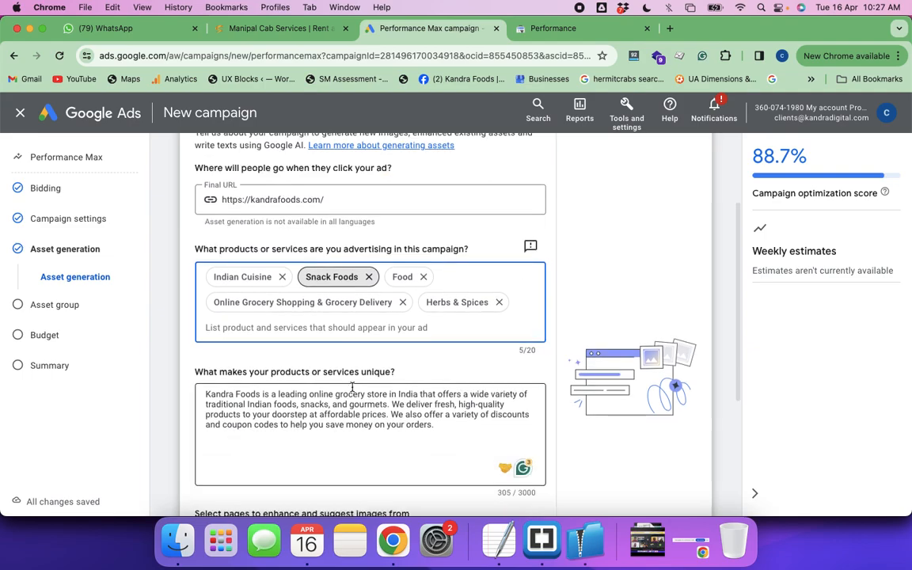
{"action": "scroll", "coordinate": [352, 387], "scroll_direction": "down", "scroll_amount": 1}
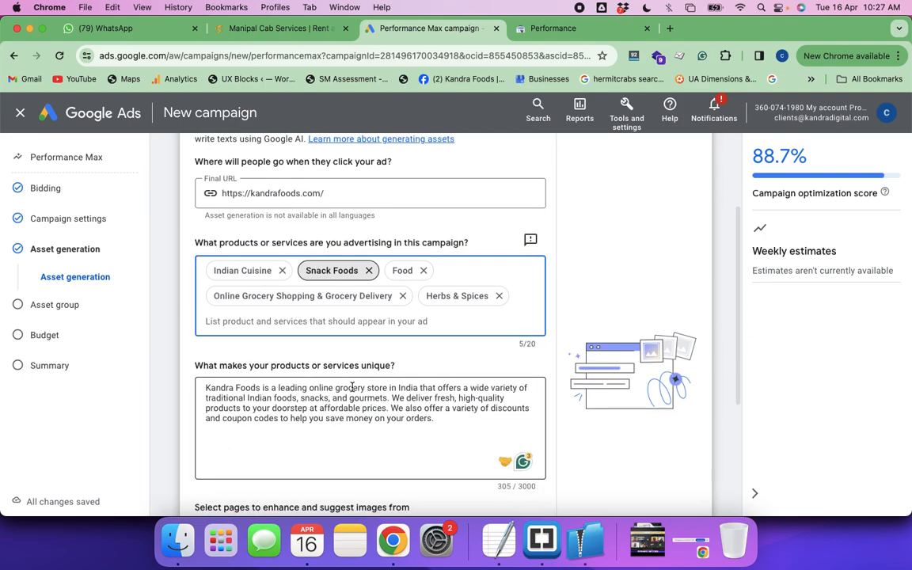
{"action": "left_click", "coordinate": [395, 322]}
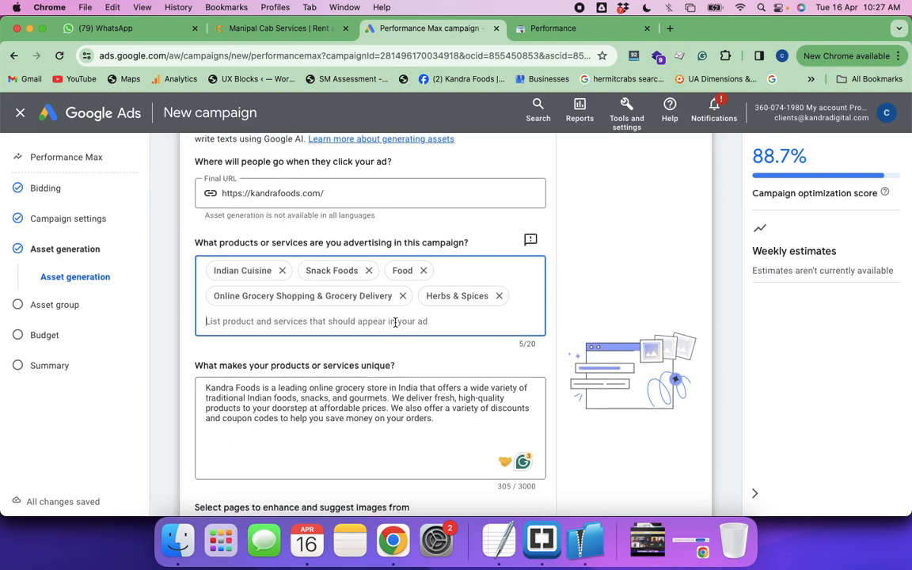
Recheck the asset generation form from the final URL and advertised products down to the page chosen for image suggestions
{"action": "type", "text": "f"}
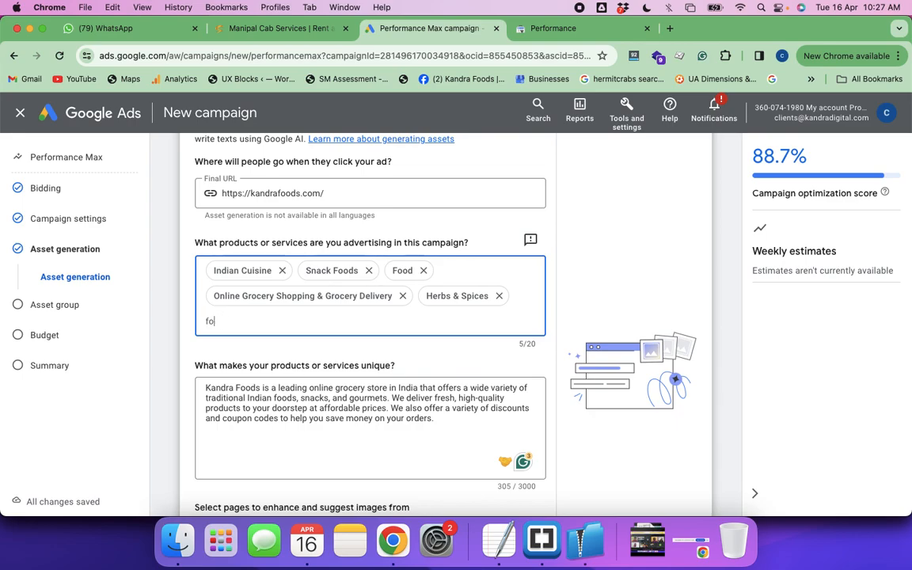
{"action": "key", "text": "BackSpace"}
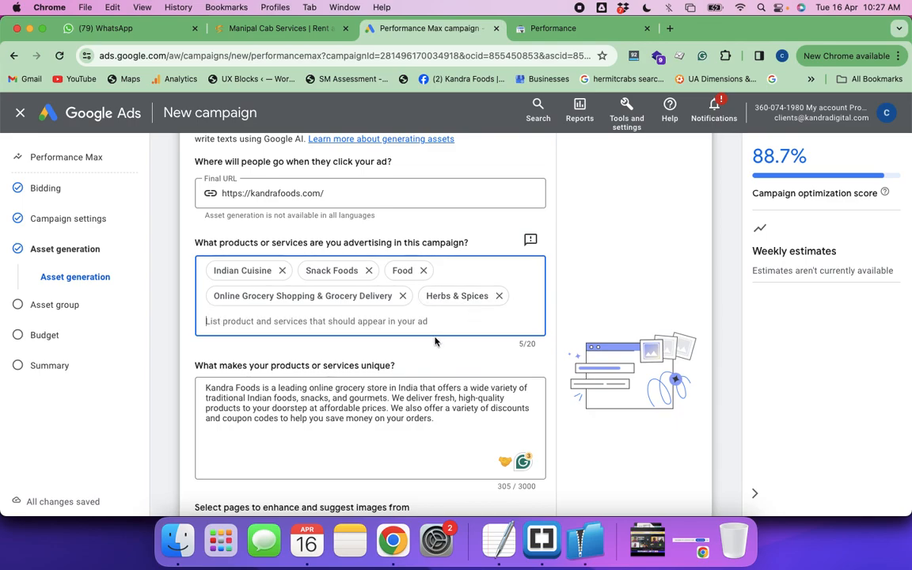
{"action": "scroll", "coordinate": [408, 378], "scroll_direction": "down", "scroll_amount": 3}
{"action": "scroll", "coordinate": [410, 377], "scroll_direction": "down", "scroll_amount": 2}
{"action": "scroll", "coordinate": [407, 380], "scroll_direction": "up", "scroll_amount": 5}
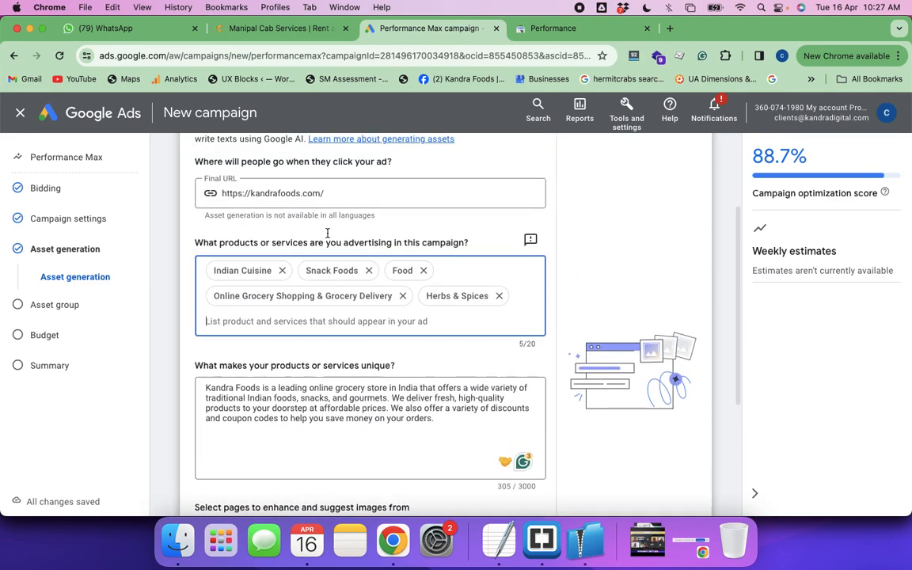
{"action": "scroll", "coordinate": [344, 238], "scroll_direction": "up", "scroll_amount": 3}
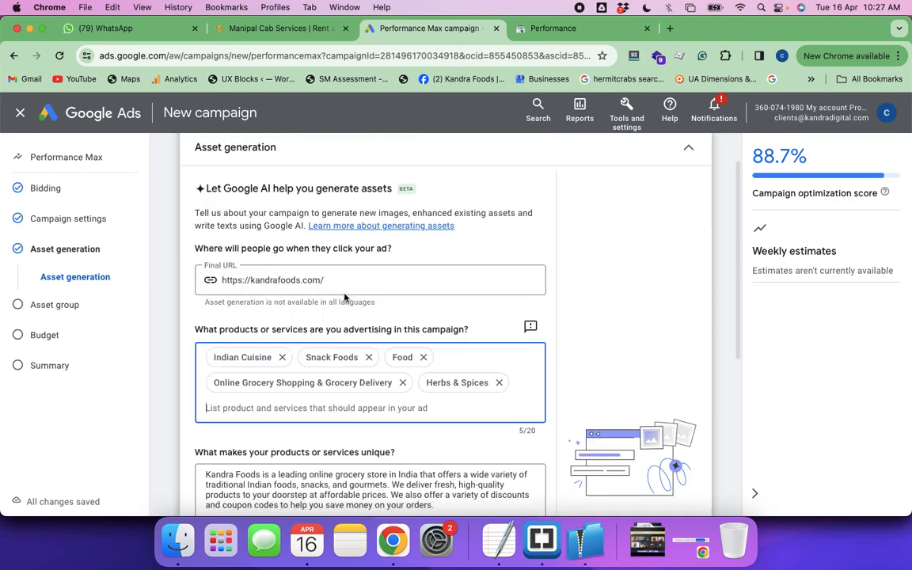
{"action": "scroll", "coordinate": [345, 298], "scroll_direction": "down", "scroll_amount": 8}
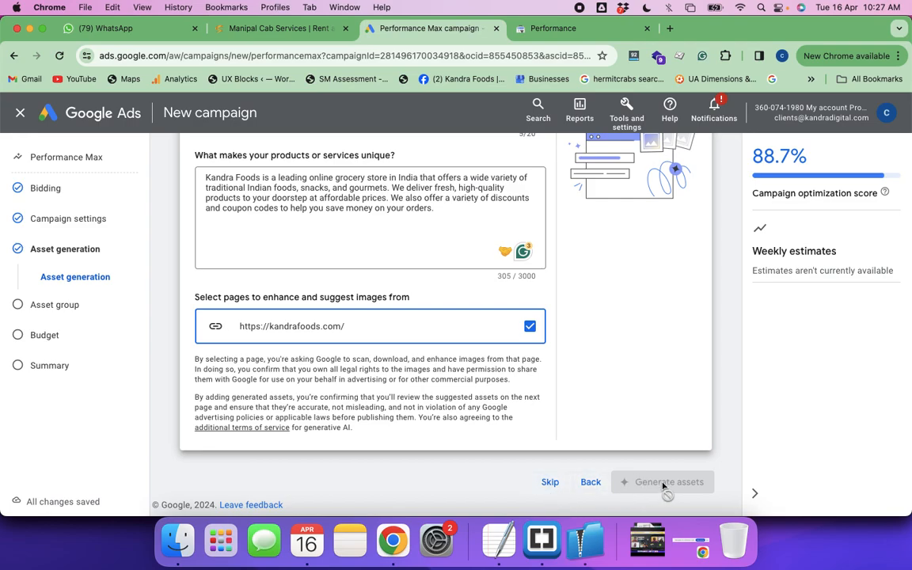
{"action": "scroll", "coordinate": [536, 390], "scroll_direction": "up", "scroll_amount": 6}
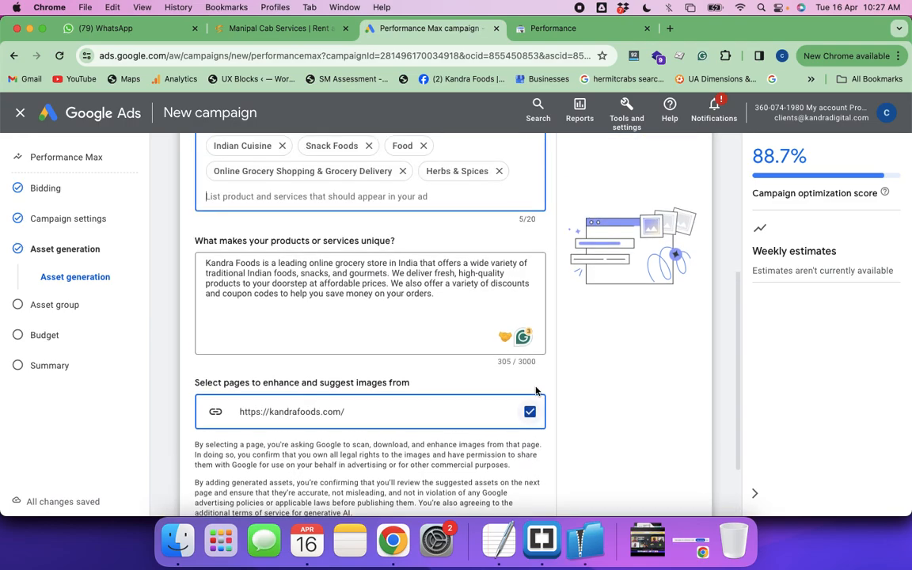
{"action": "scroll", "coordinate": [536, 390], "scroll_direction": "up", "scroll_amount": 3}
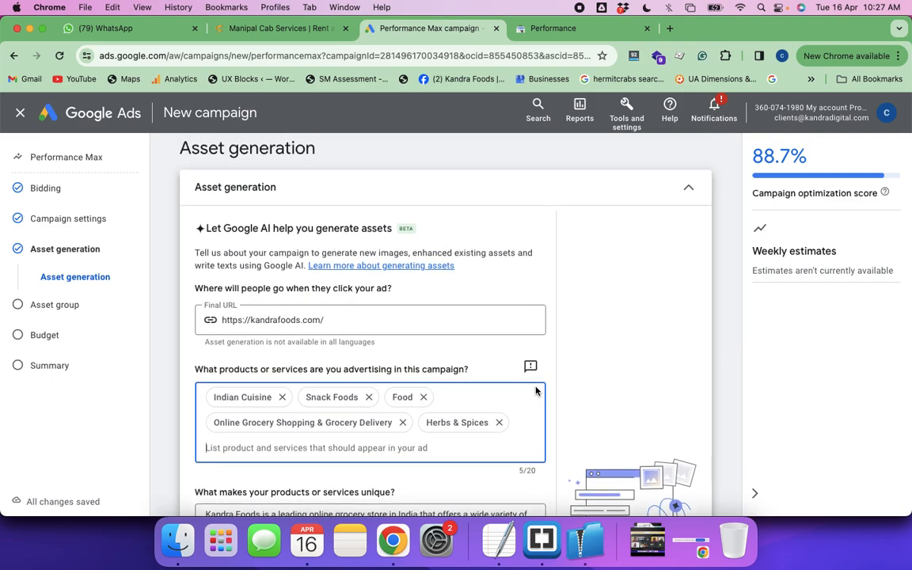
{"action": "scroll", "coordinate": [535, 390], "scroll_direction": "down", "scroll_amount": 8}
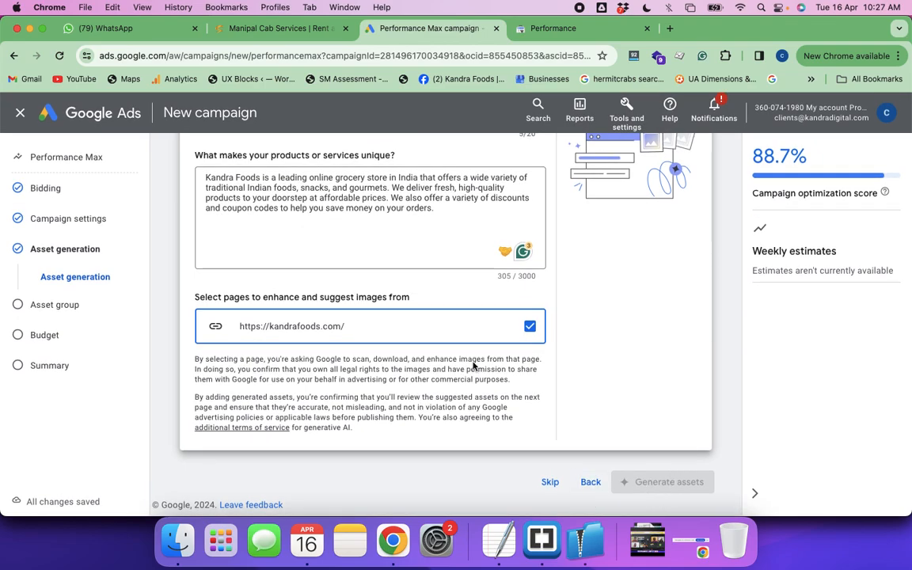
{"action": "scroll", "coordinate": [507, 362], "scroll_direction": "up", "scroll_amount": 8}
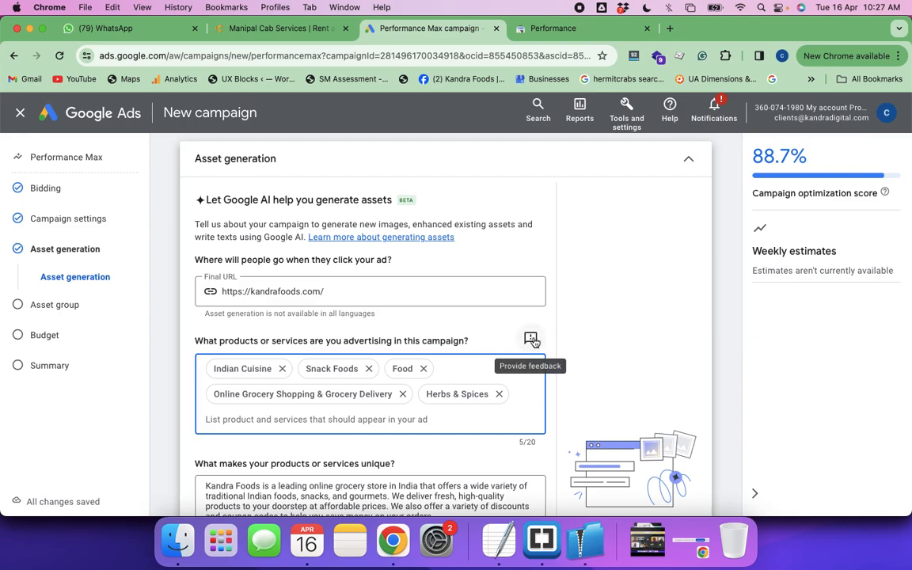
{"action": "left_click", "coordinate": [531, 339]}
{"action": "left_click", "coordinate": [336, 289]}
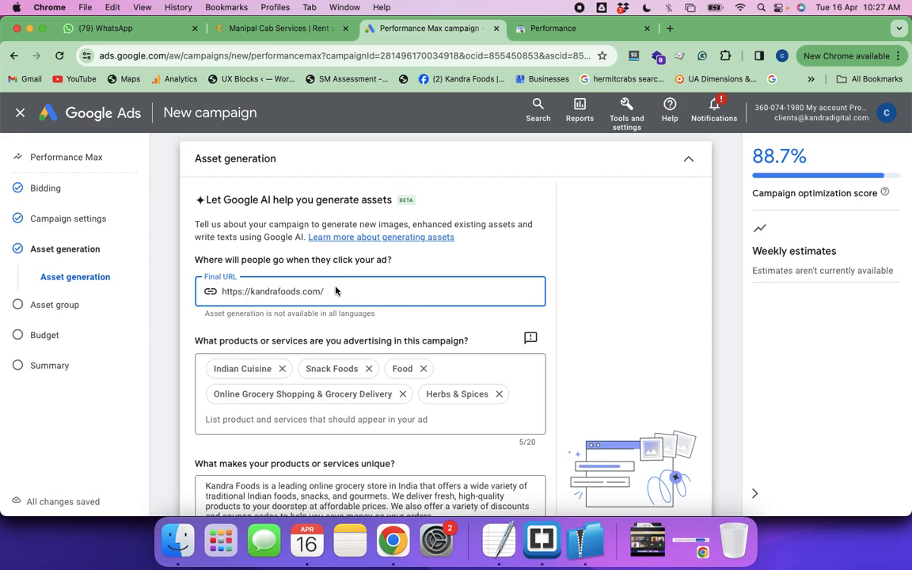
{"action": "left_click", "coordinate": [531, 338]}
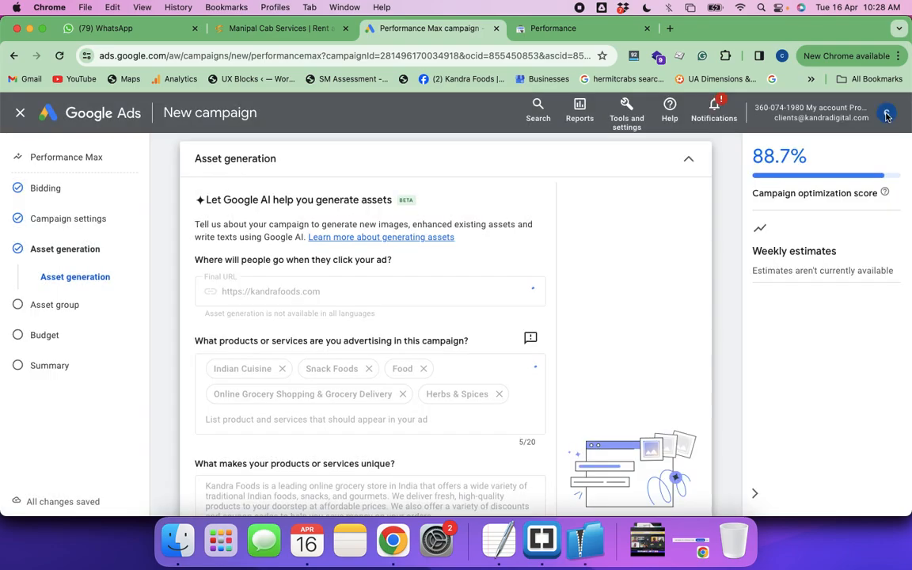
{"action": "left_click", "coordinate": [884, 114]}
Check the refreshed uniqueness description and selected image page, and generate the campaign assets
{"action": "scroll", "coordinate": [655, 368], "scroll_direction": "down", "scroll_amount": 3}
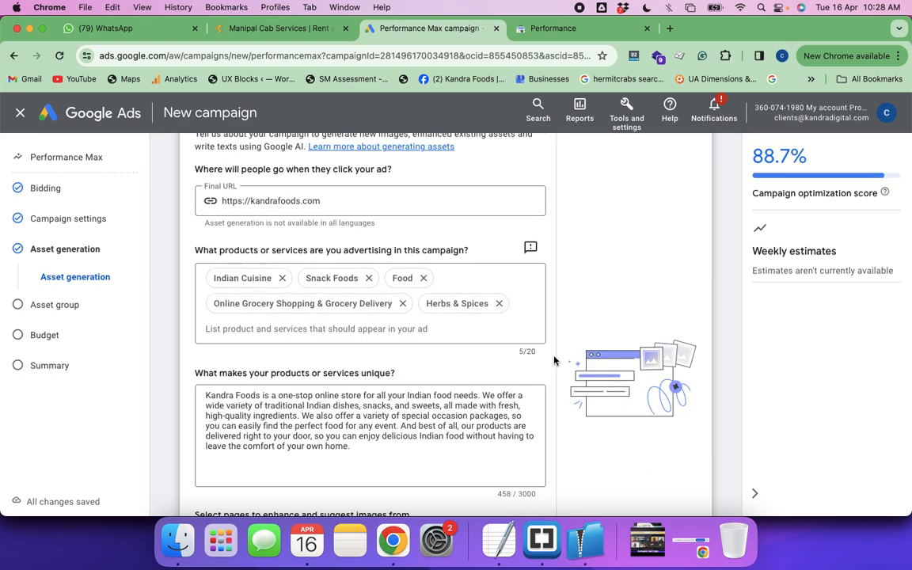
{"action": "scroll", "coordinate": [558, 358], "scroll_direction": "down", "scroll_amount": 3}
{"action": "scroll", "coordinate": [554, 360], "scroll_direction": "down", "scroll_amount": 4}
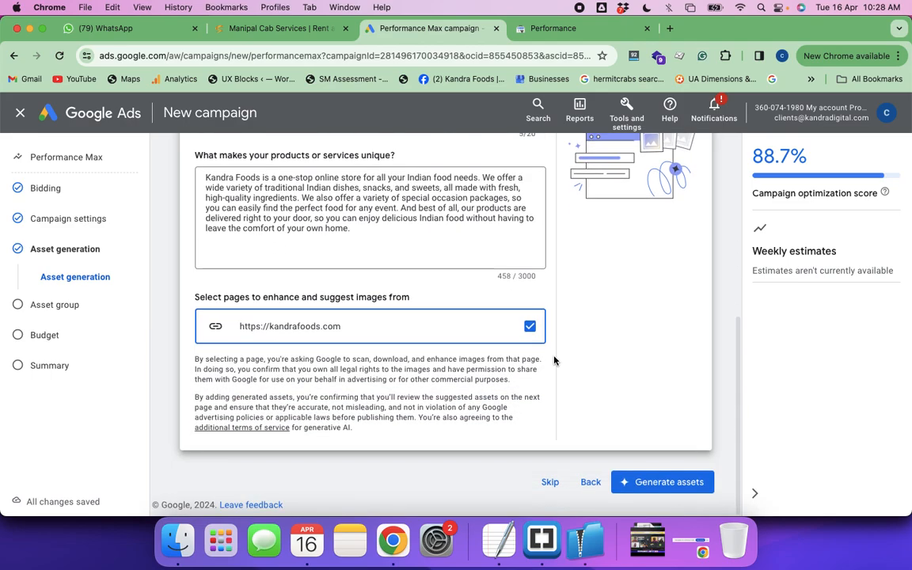
{"action": "left_click", "coordinate": [651, 482]}
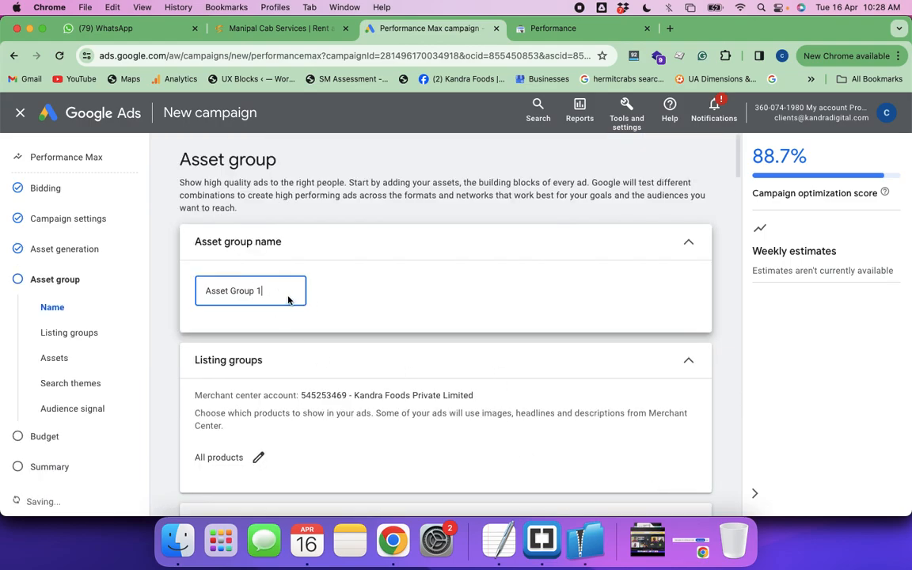
Review the asset group's name, listing groups, final URL and generated headlines
{"action": "scroll", "coordinate": [385, 353], "scroll_direction": "down", "scroll_amount": 1}
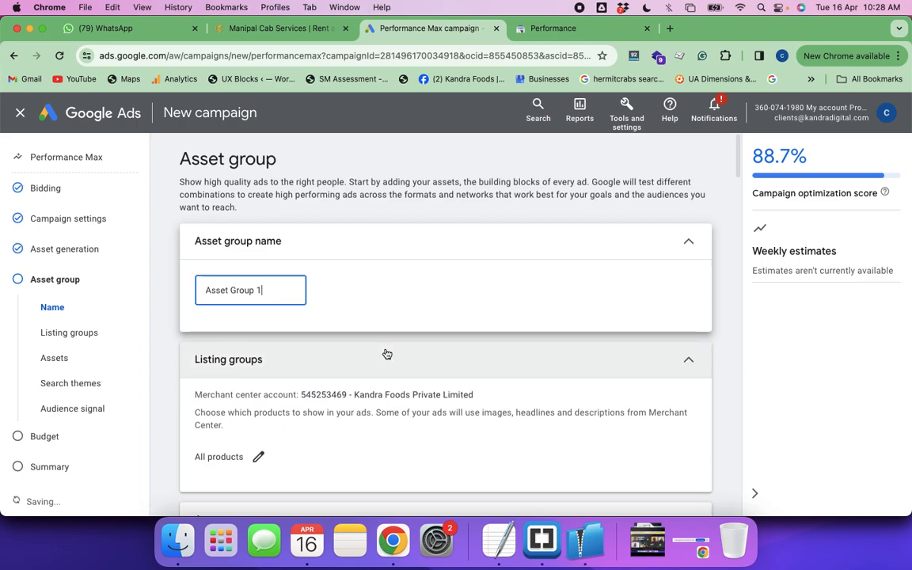
{"action": "scroll", "coordinate": [308, 302], "scroll_direction": "down", "scroll_amount": 1}
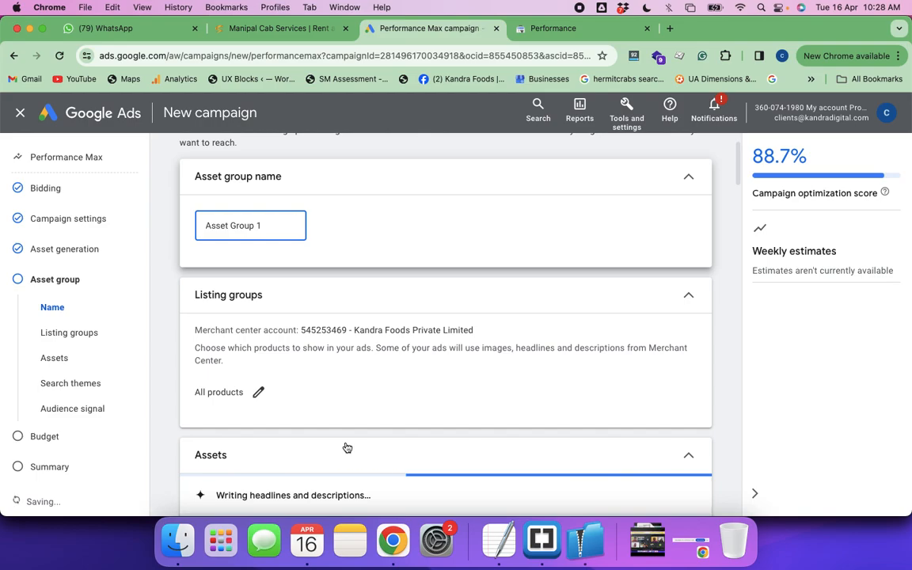
{"action": "scroll", "coordinate": [343, 446], "scroll_direction": "down", "scroll_amount": 1}
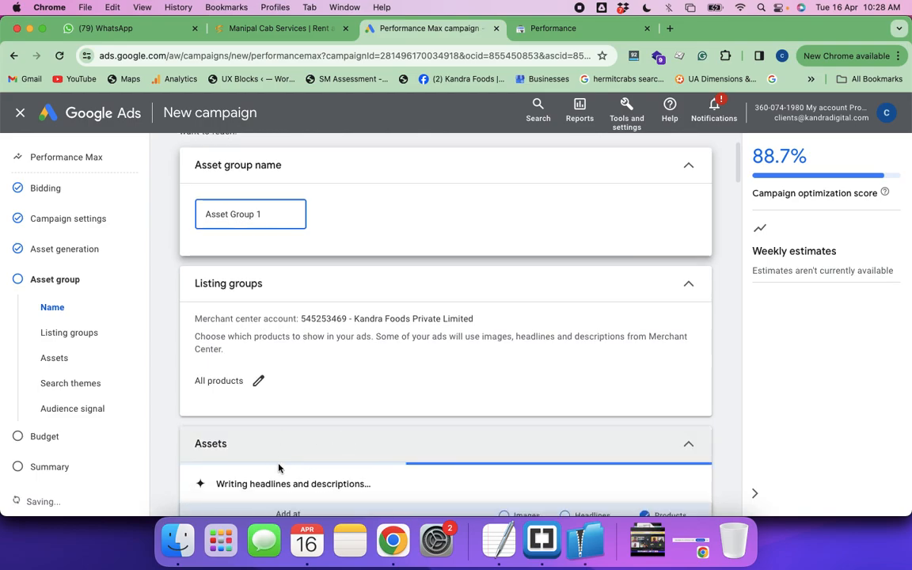
{"action": "scroll", "coordinate": [300, 432], "scroll_direction": "down", "scroll_amount": 3}
{"action": "scroll", "coordinate": [304, 451], "scroll_direction": "down", "scroll_amount": 1}
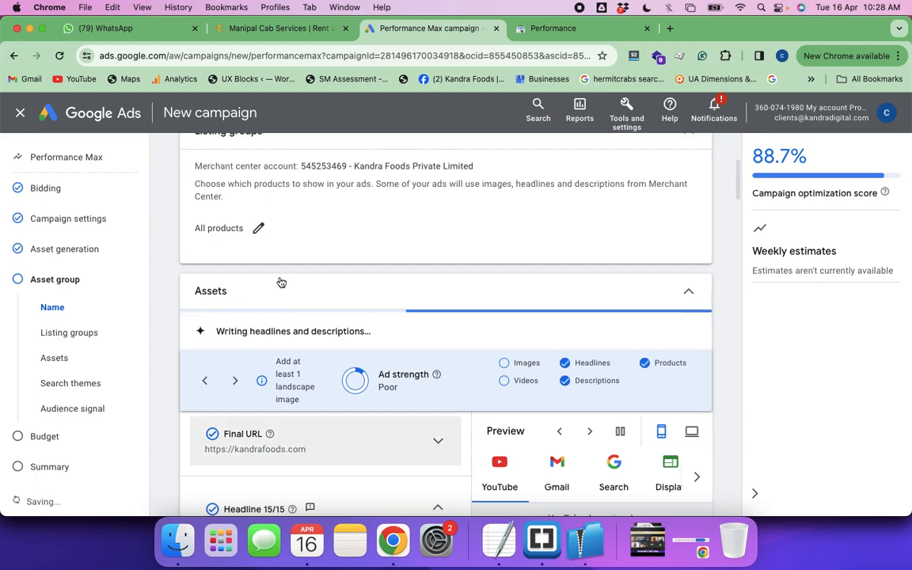
{"action": "scroll", "coordinate": [379, 425], "scroll_direction": "down", "scroll_amount": 4}
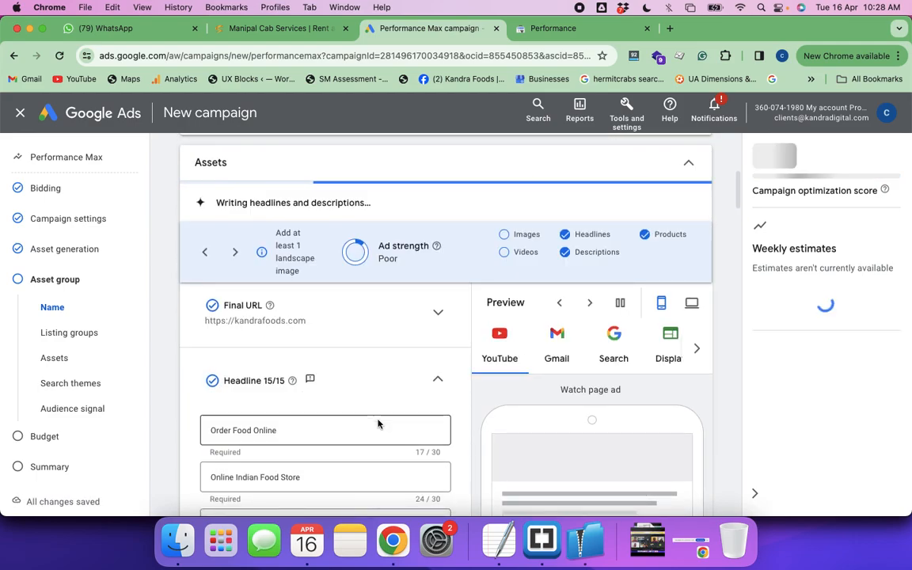
{"action": "scroll", "coordinate": [377, 424], "scroll_direction": "down", "scroll_amount": 3}
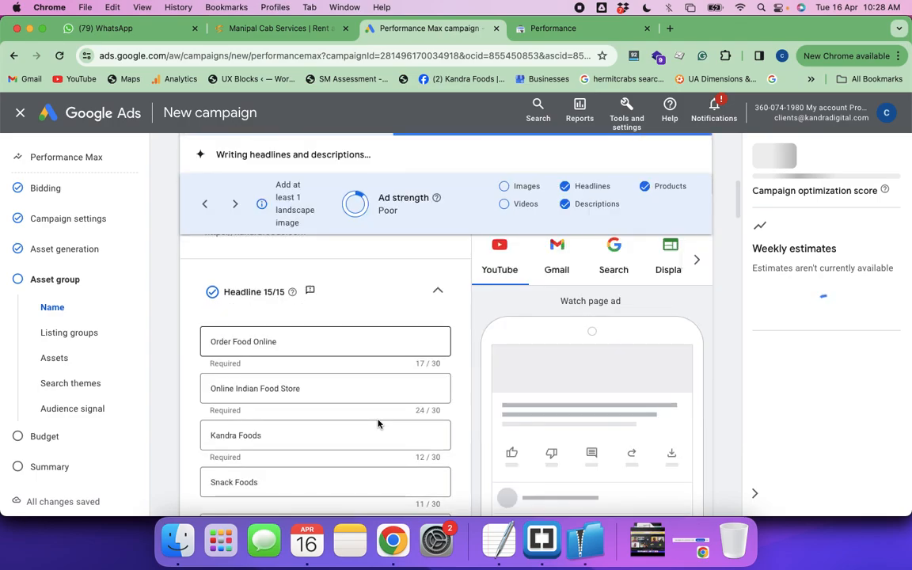
{"action": "scroll", "coordinate": [378, 424], "scroll_direction": "down", "scroll_amount": 1}
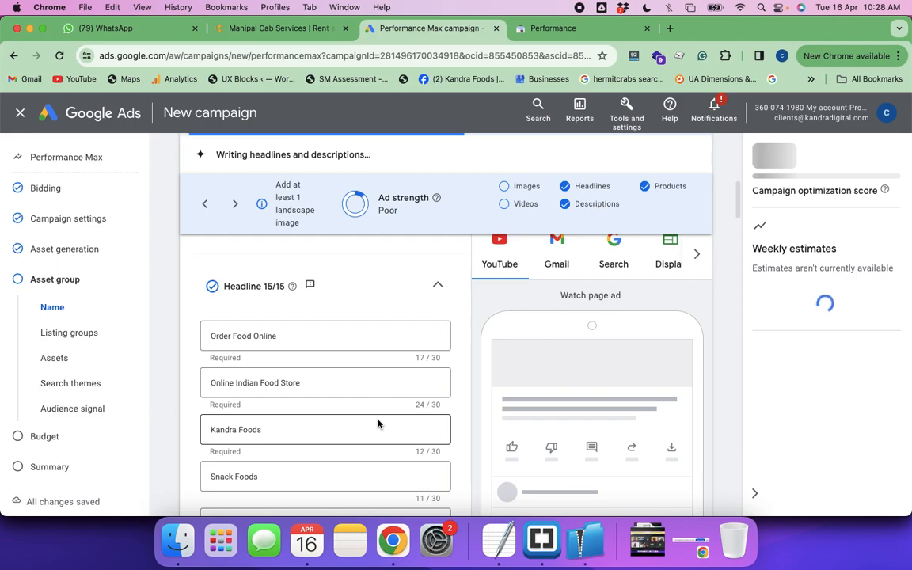
{"action": "scroll", "coordinate": [377, 424], "scroll_direction": "down", "scroll_amount": 2}
{"action": "scroll", "coordinate": [575, 259], "scroll_direction": "down", "scroll_amount": 2}
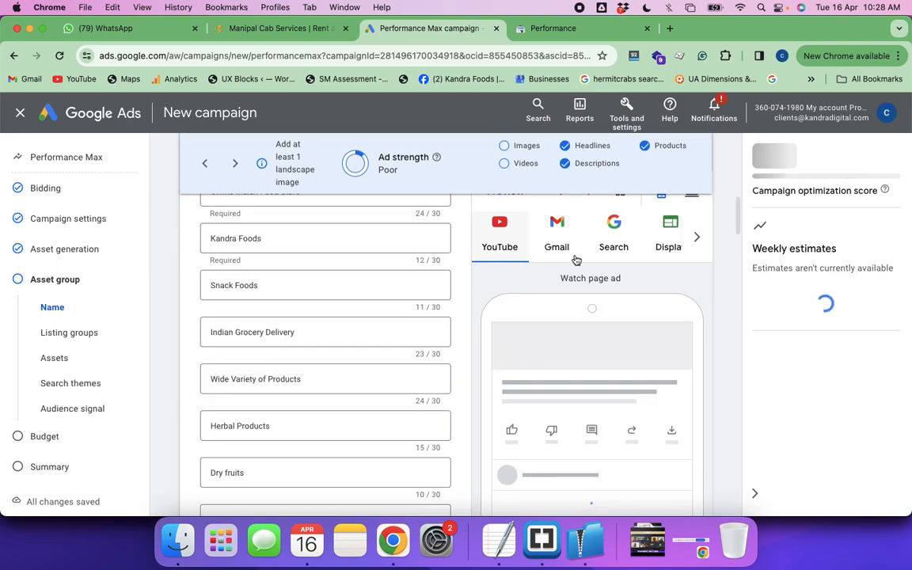
{"action": "scroll", "coordinate": [625, 249], "scroll_direction": "down", "scroll_amount": 2}
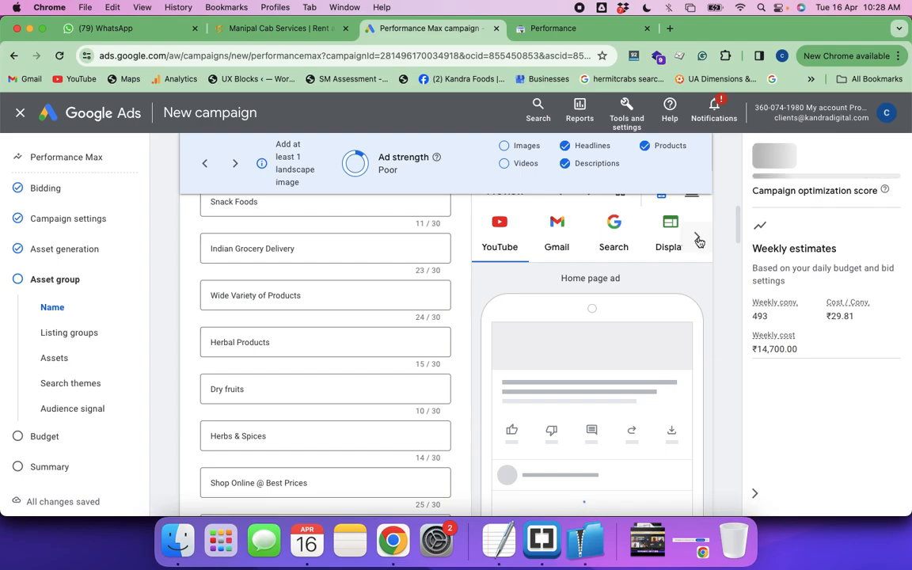
Show the Gmail ad preview and review the long headlines, descriptions, suggested images and logo section
{"action": "left_click", "coordinate": [698, 241]}
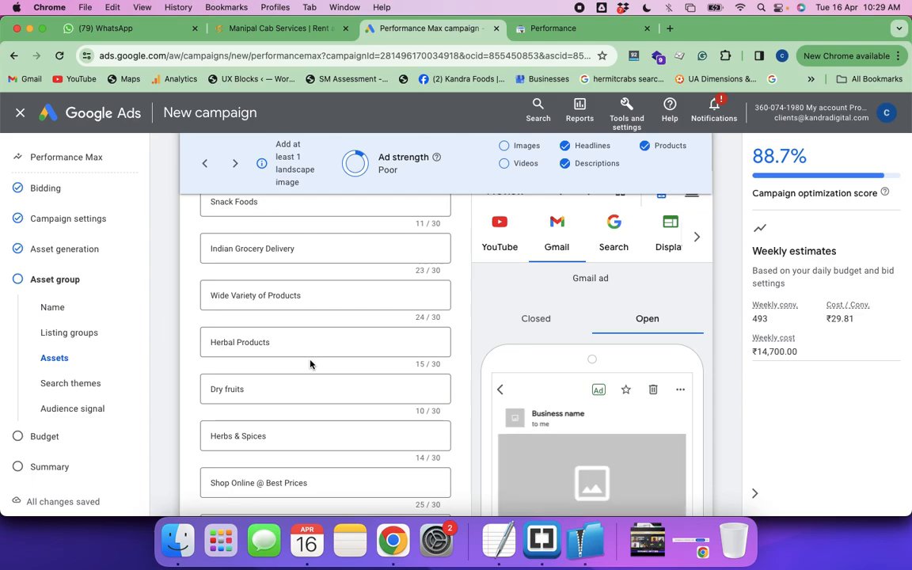
{"action": "scroll", "coordinate": [310, 364], "scroll_direction": "down", "scroll_amount": 10}
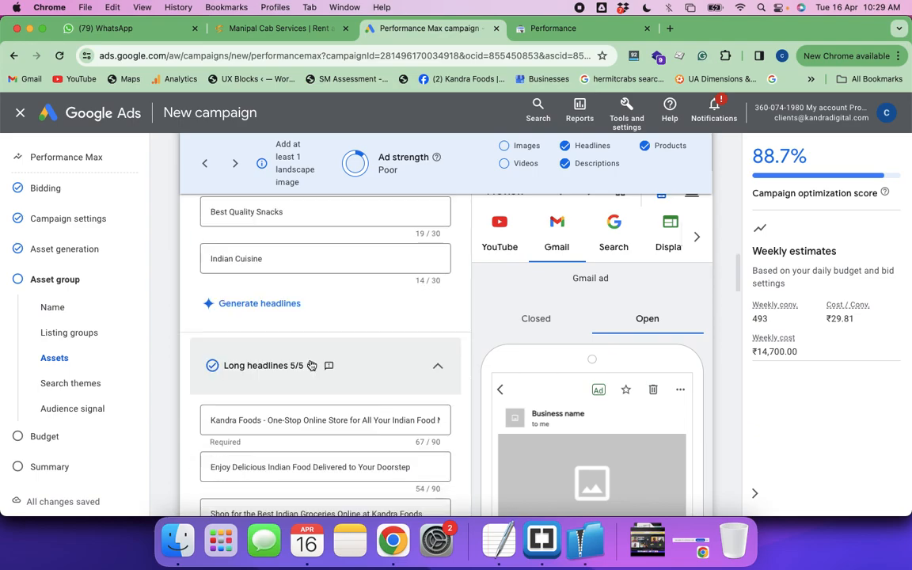
{"action": "scroll", "coordinate": [310, 364], "scroll_direction": "down", "scroll_amount": 1}
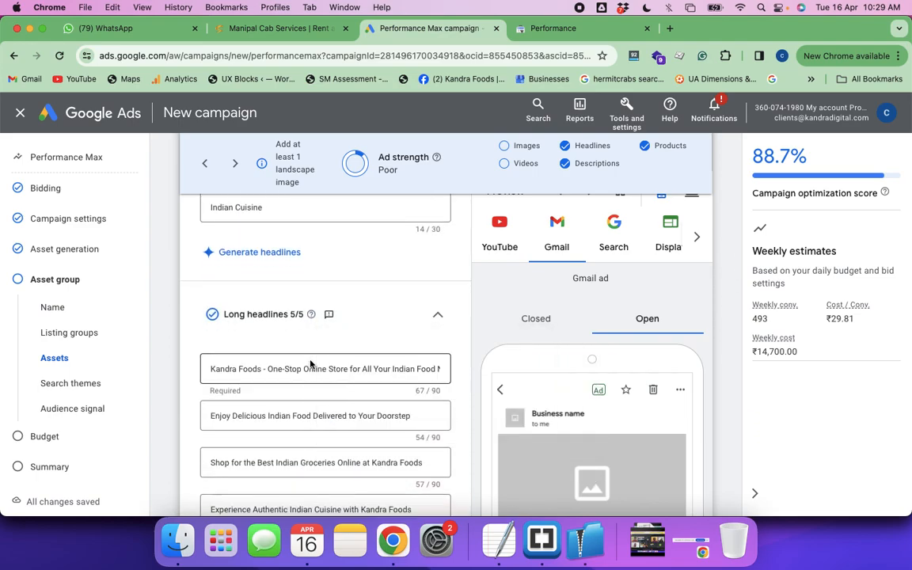
{"action": "scroll", "coordinate": [311, 365], "scroll_direction": "down", "scroll_amount": 5}
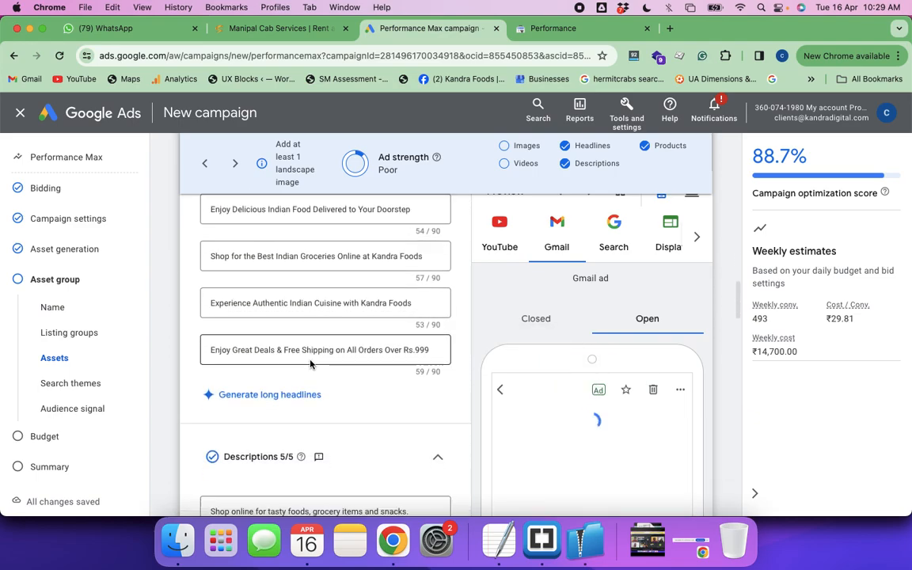
{"action": "scroll", "coordinate": [310, 364], "scroll_direction": "down", "scroll_amount": 14}
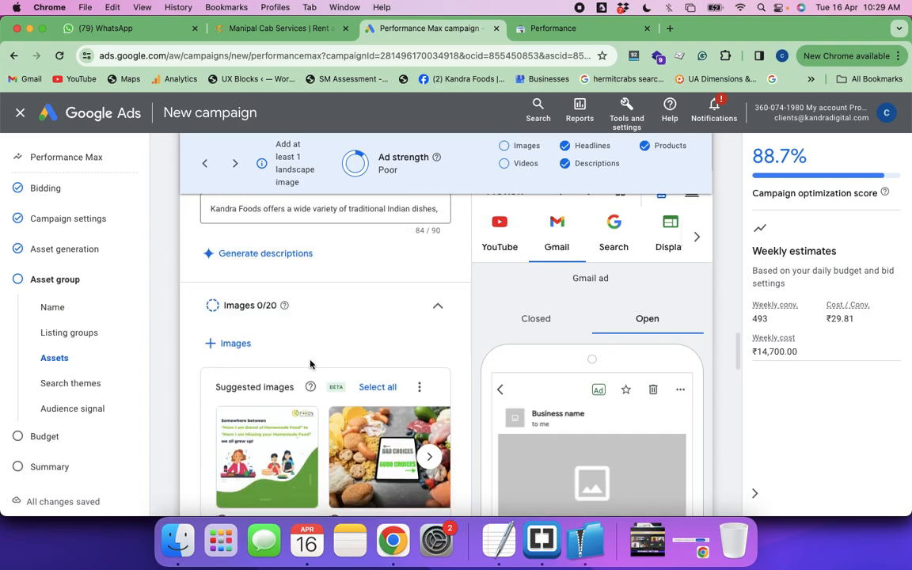
{"action": "scroll", "coordinate": [428, 366], "scroll_direction": "down", "scroll_amount": 4}
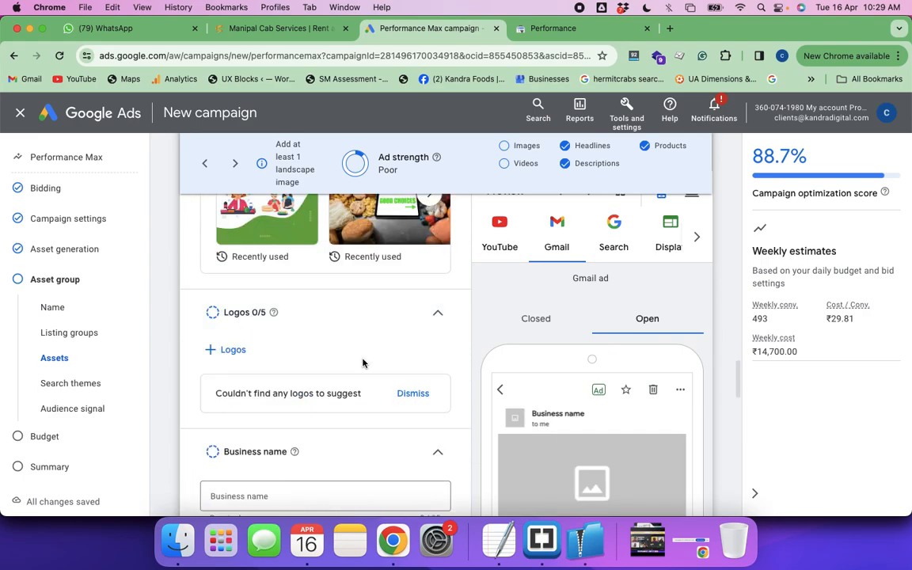
Add all suggested images to the asset group and check its Images section
{"action": "scroll", "coordinate": [363, 364], "scroll_direction": "up", "scroll_amount": 3}
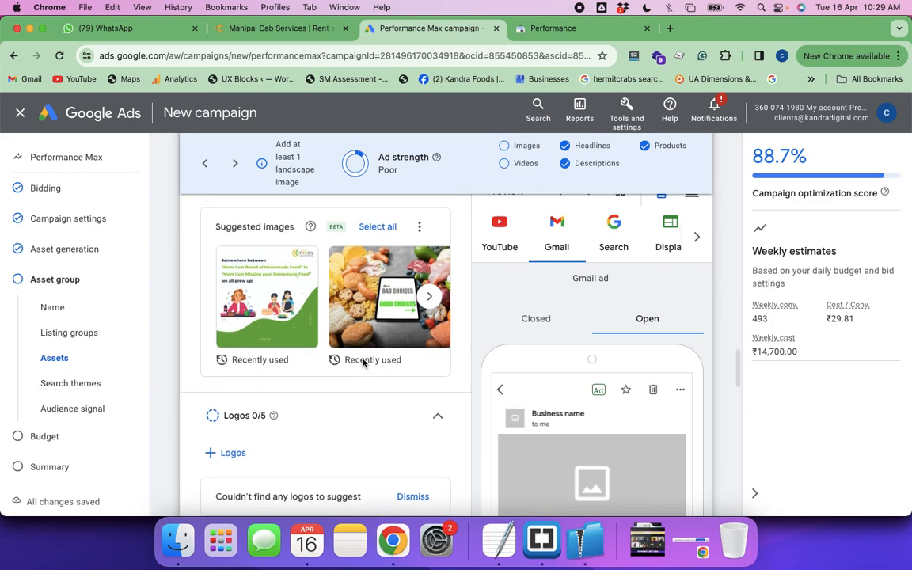
{"action": "scroll", "coordinate": [363, 363], "scroll_direction": "up", "scroll_amount": 1}
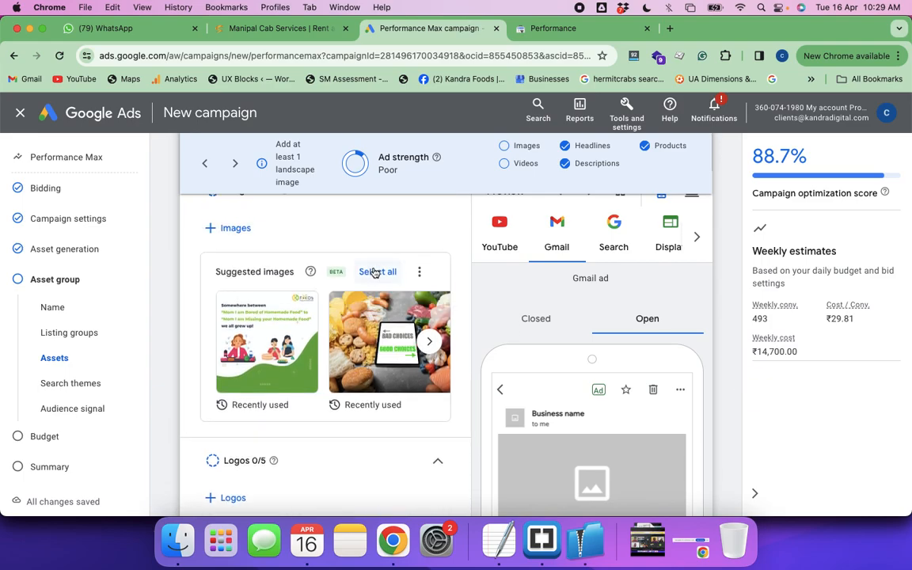
{"action": "left_click", "coordinate": [376, 272]}
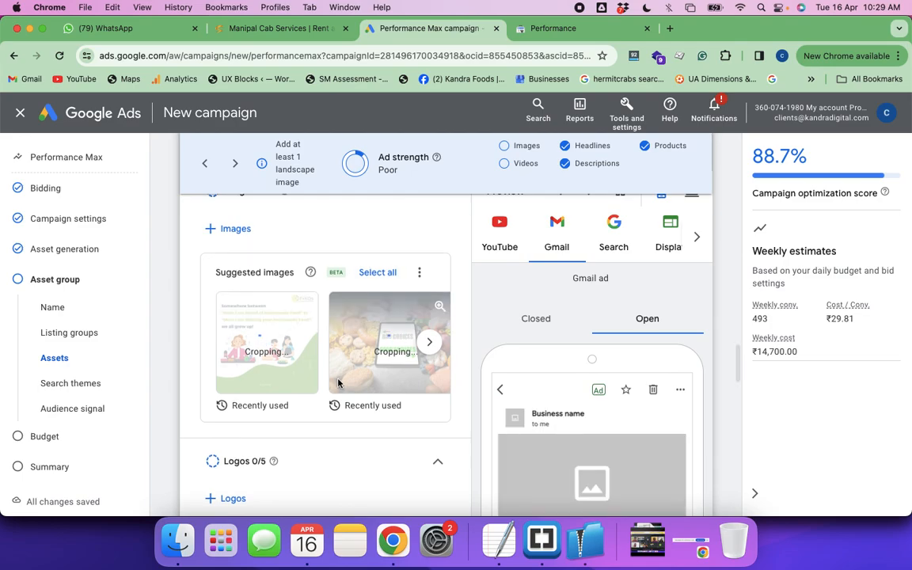
{"action": "scroll", "coordinate": [338, 383], "scroll_direction": "up", "scroll_amount": 5}
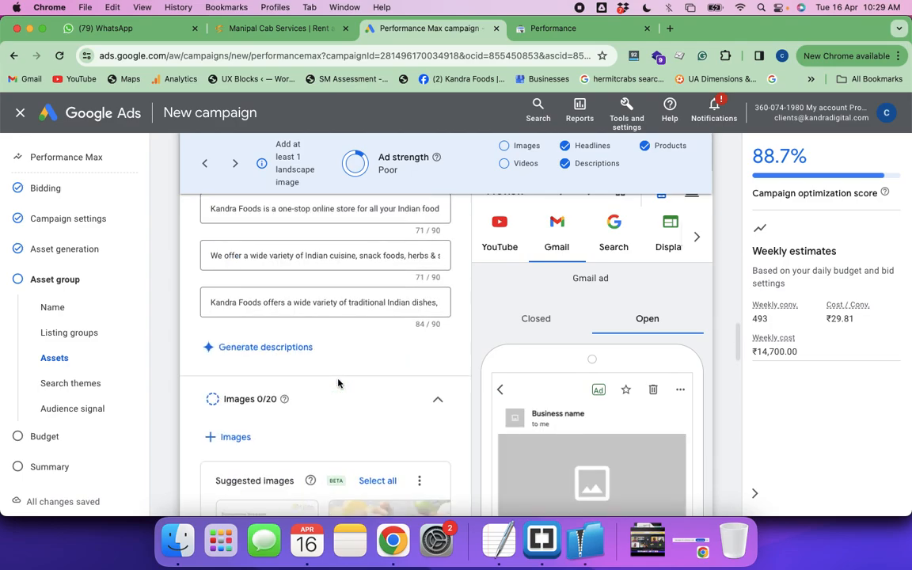
{"action": "scroll", "coordinate": [338, 383], "scroll_direction": "up", "scroll_amount": 2}
{"action": "scroll", "coordinate": [338, 380], "scroll_direction": "down", "scroll_amount": 2}
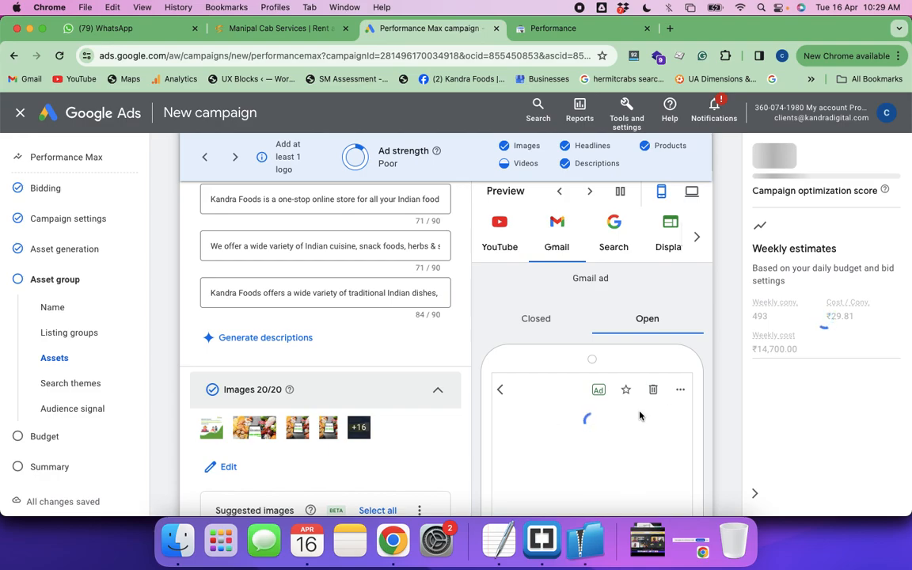
Enter Kandrafoods as the asset group's business name
{"action": "scroll", "coordinate": [650, 427], "scroll_direction": "down", "scroll_amount": 2}
{"action": "scroll", "coordinate": [650, 427], "scroll_direction": "down", "scroll_amount": 1}
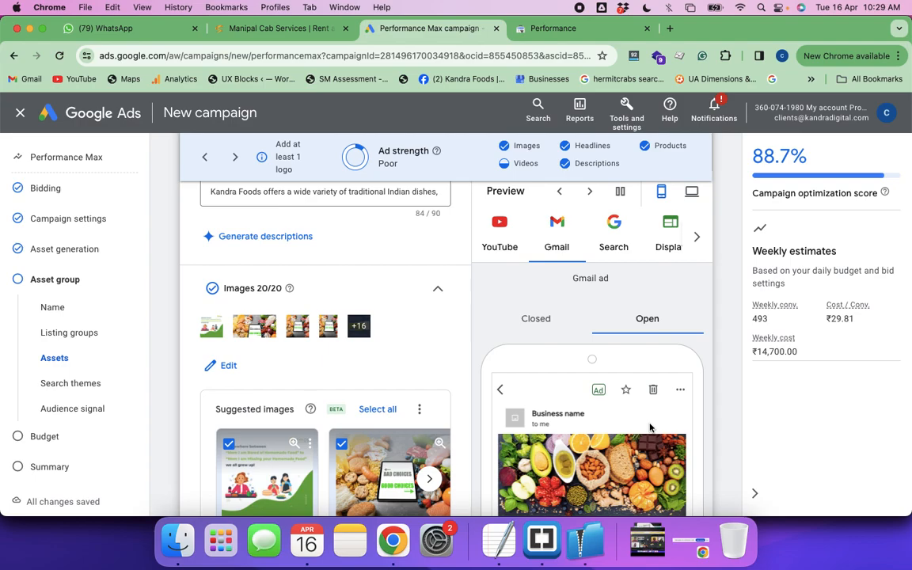
{"action": "scroll", "coordinate": [650, 427], "scroll_direction": "down", "scroll_amount": 4}
{"action": "scroll", "coordinate": [409, 435], "scroll_direction": "down", "scroll_amount": 5}
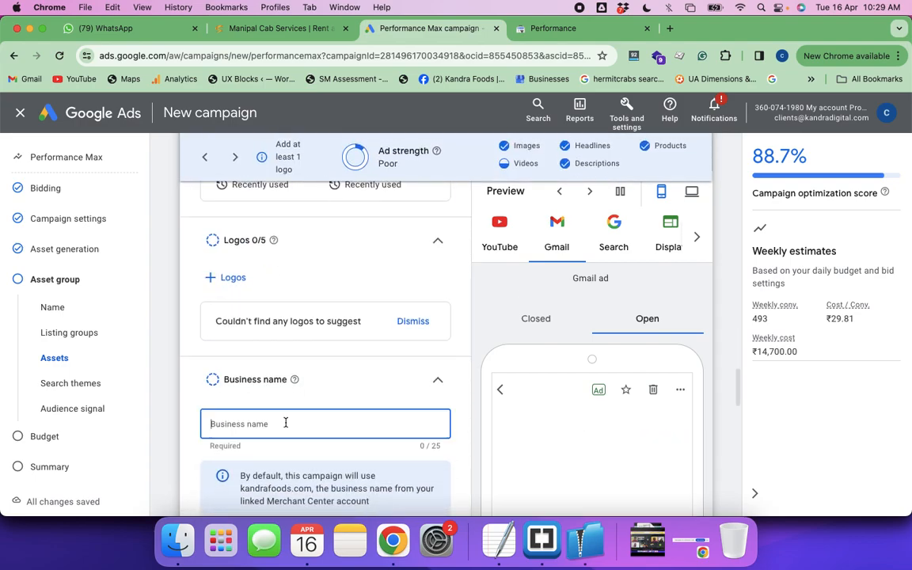
{"action": "left_click", "coordinate": [286, 424]}
{"action": "type", "text": "Kandrafoods"}
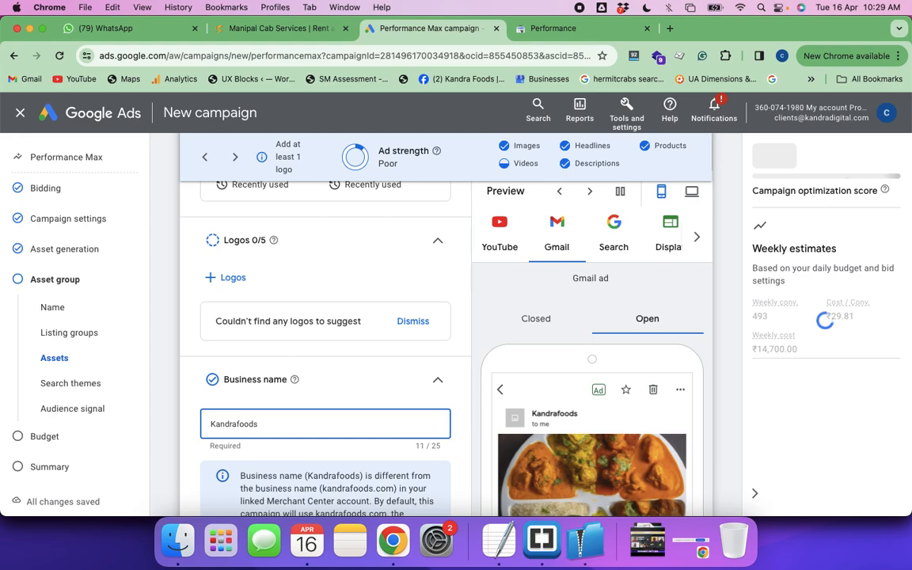
Review the business name notice, the Videos, Sitelinks and Call to action sections, and the search theme and audience signals
{"action": "scroll", "coordinate": [368, 414], "scroll_direction": "down", "scroll_amount": 5}
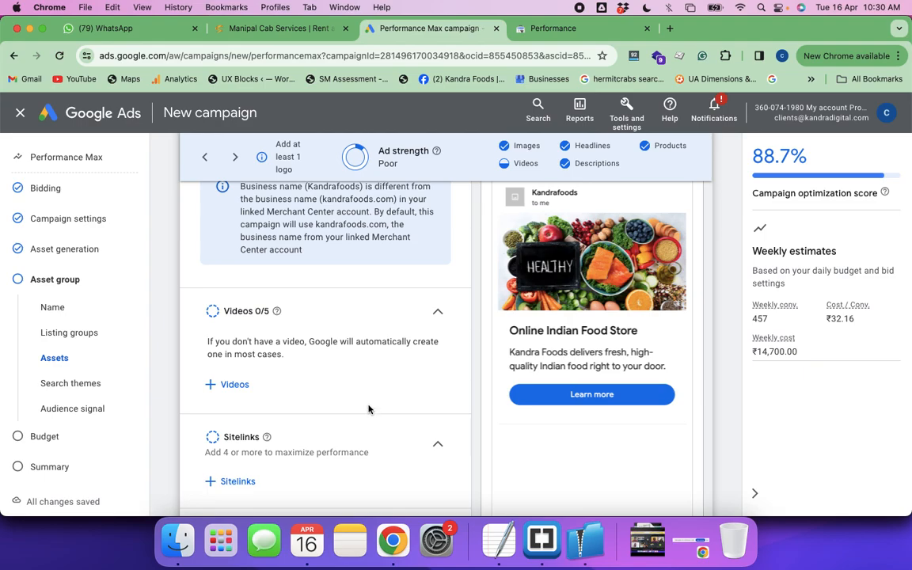
{"action": "scroll", "coordinate": [395, 383], "scroll_direction": "up", "scroll_amount": 4}
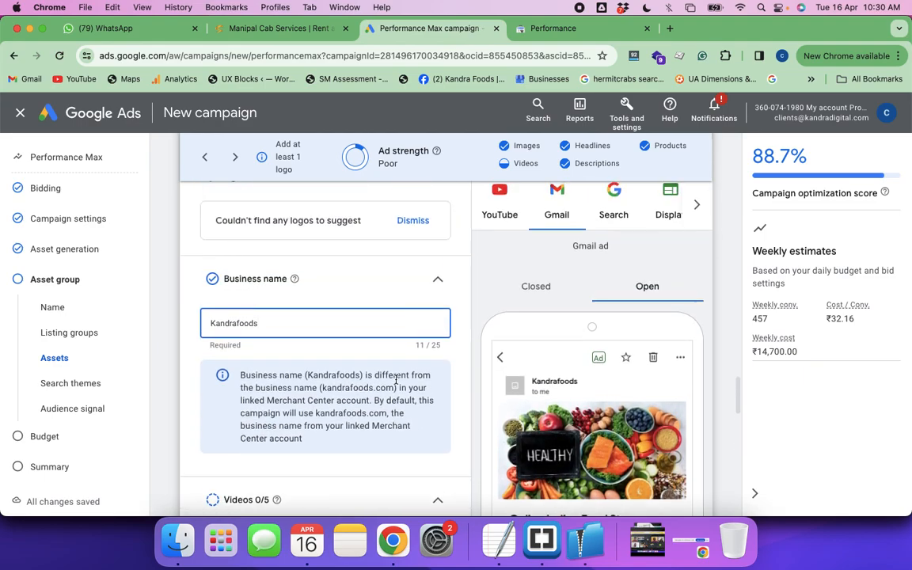
{"action": "scroll", "coordinate": [396, 383], "scroll_direction": "up", "scroll_amount": 2}
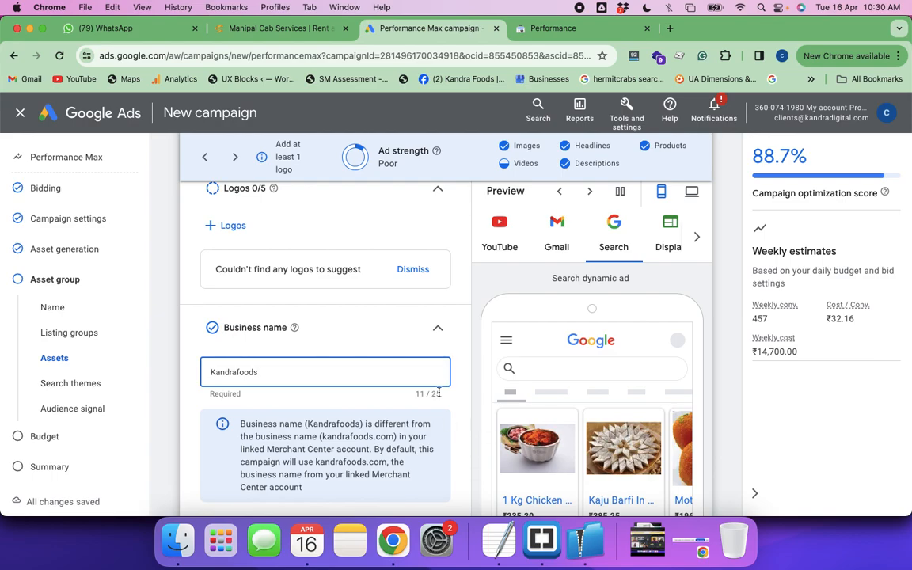
{"action": "scroll", "coordinate": [439, 393], "scroll_direction": "down", "scroll_amount": 10}
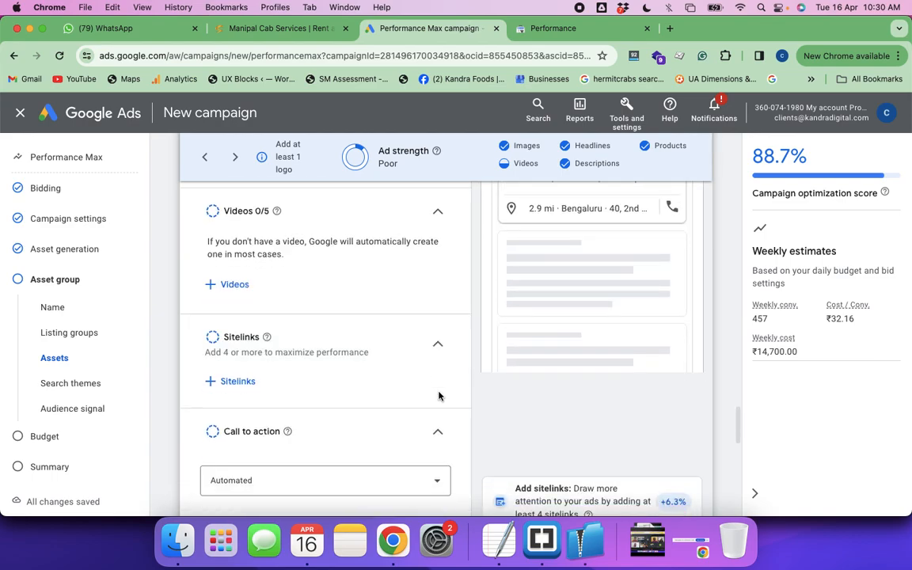
{"action": "scroll", "coordinate": [438, 396], "scroll_direction": "down", "scroll_amount": 3}
{"action": "scroll", "coordinate": [438, 396], "scroll_direction": "up", "scroll_amount": 4}
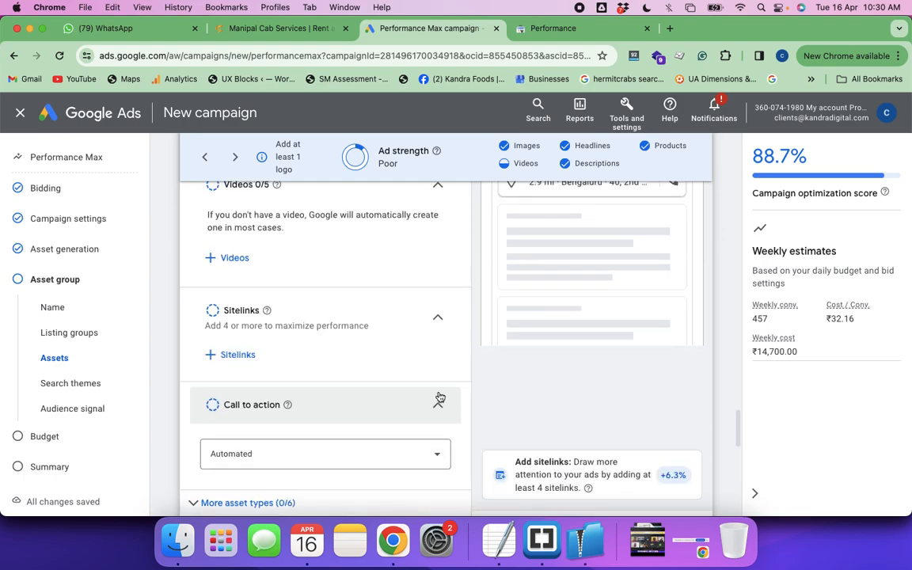
{"action": "scroll", "coordinate": [438, 396], "scroll_direction": "down", "scroll_amount": 7}
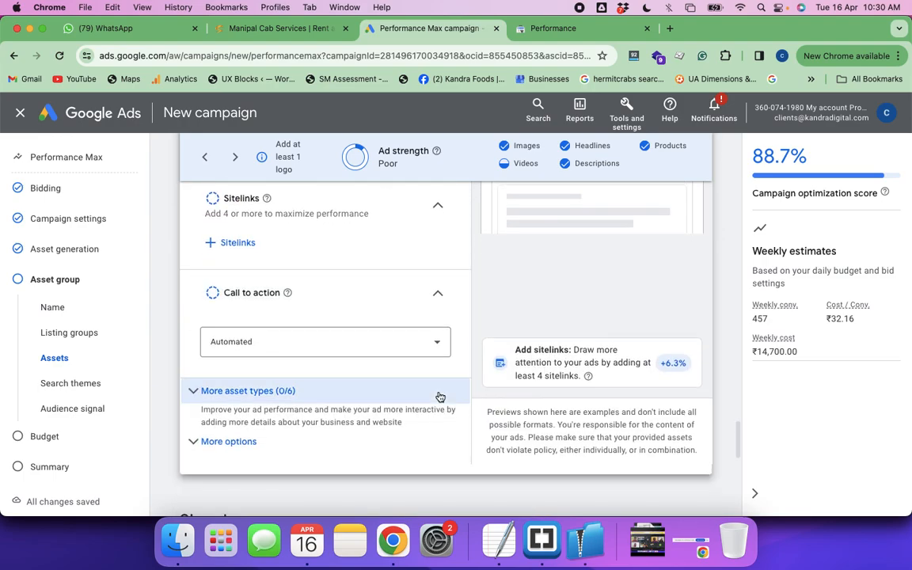
{"action": "scroll", "coordinate": [439, 396], "scroll_direction": "down", "scroll_amount": 12}
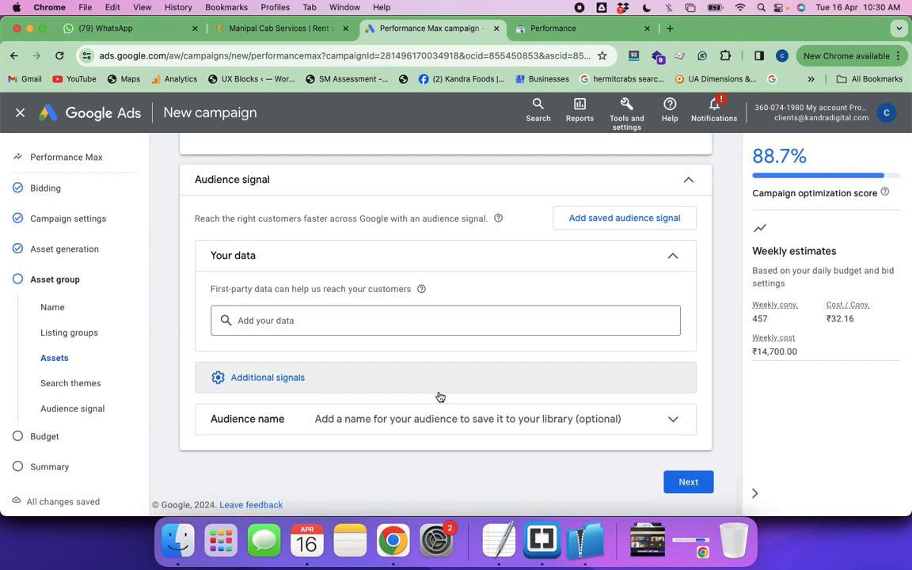
{"action": "scroll", "coordinate": [311, 276], "scroll_direction": "up", "scroll_amount": 15}
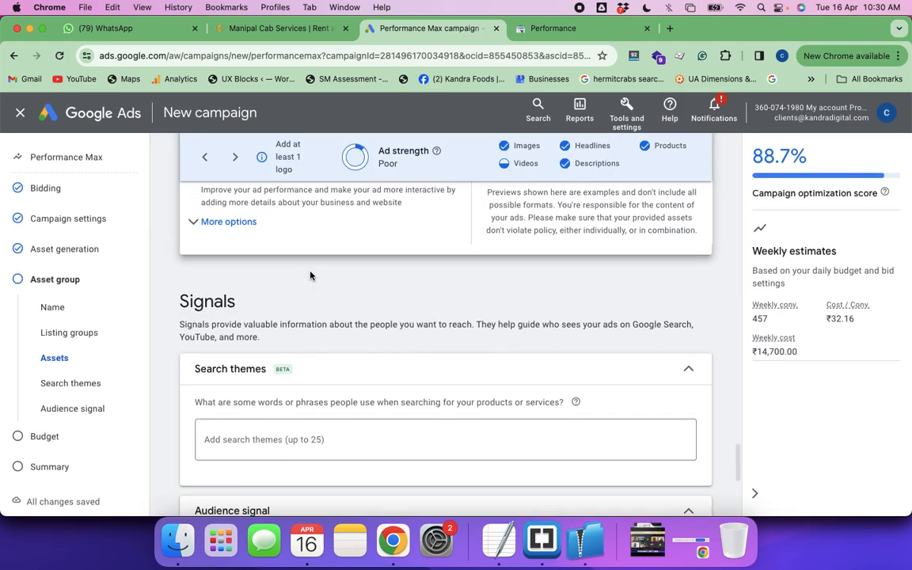
Recheck the asset sections in reverse order, from Call to action and Videos back to the headlines and final URL
{"action": "scroll", "coordinate": [368, 179], "scroll_direction": "up", "scroll_amount": 2}
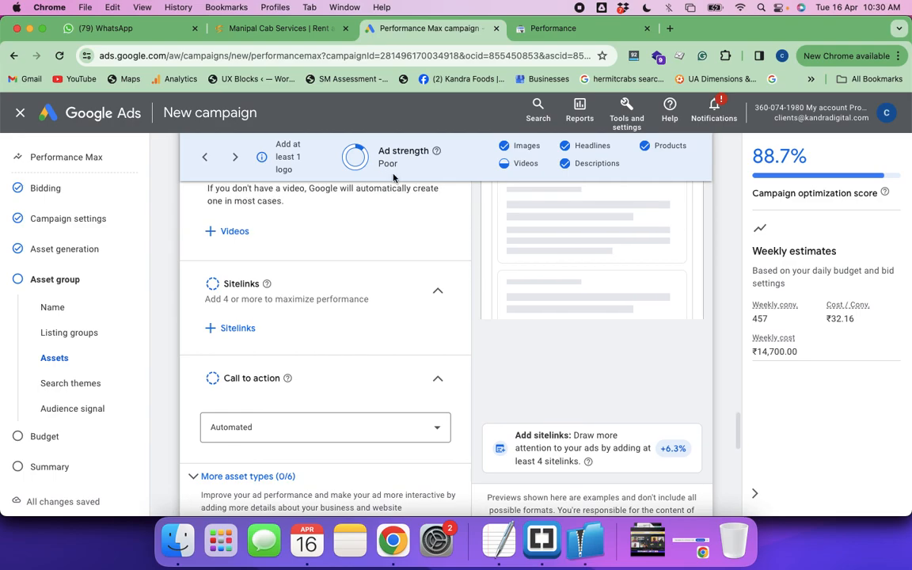
{"action": "scroll", "coordinate": [340, 316], "scroll_direction": "up", "scroll_amount": 3}
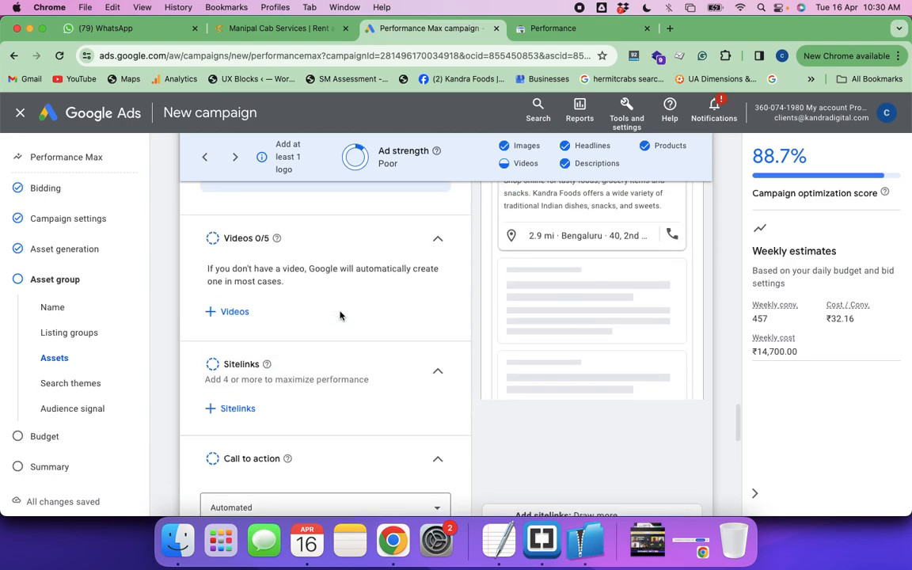
{"action": "scroll", "coordinate": [275, 296], "scroll_direction": "up", "scroll_amount": 2}
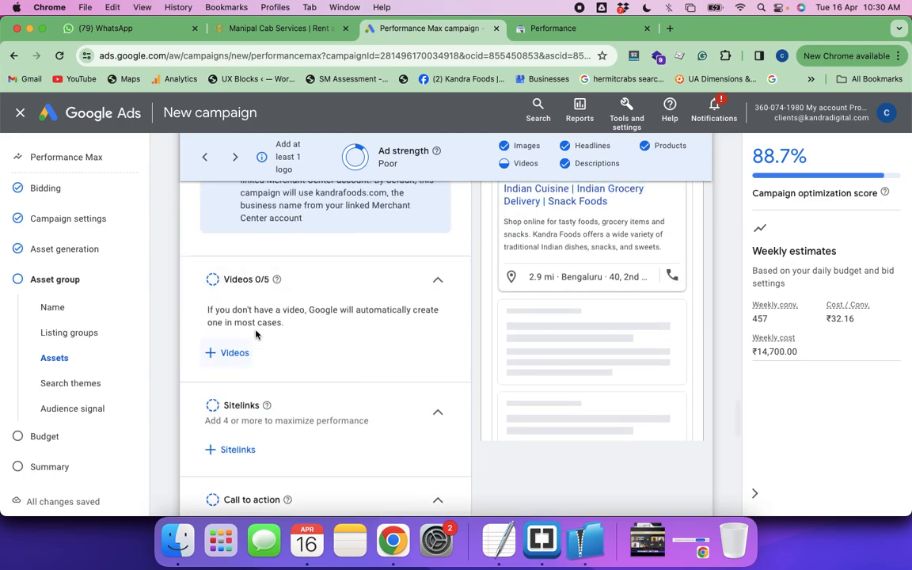
{"action": "scroll", "coordinate": [246, 358], "scroll_direction": "up", "scroll_amount": 10}
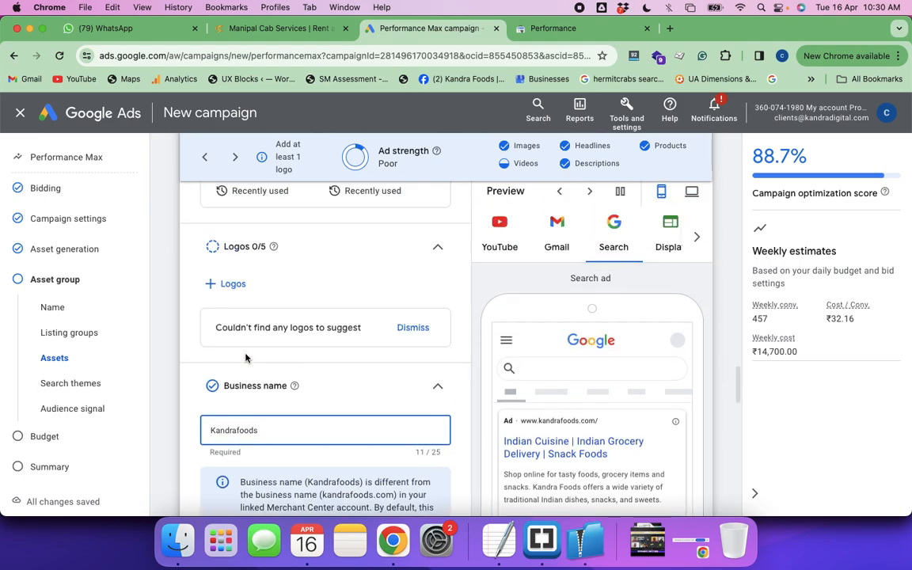
{"action": "scroll", "coordinate": [246, 358], "scroll_direction": "up", "scroll_amount": 10}
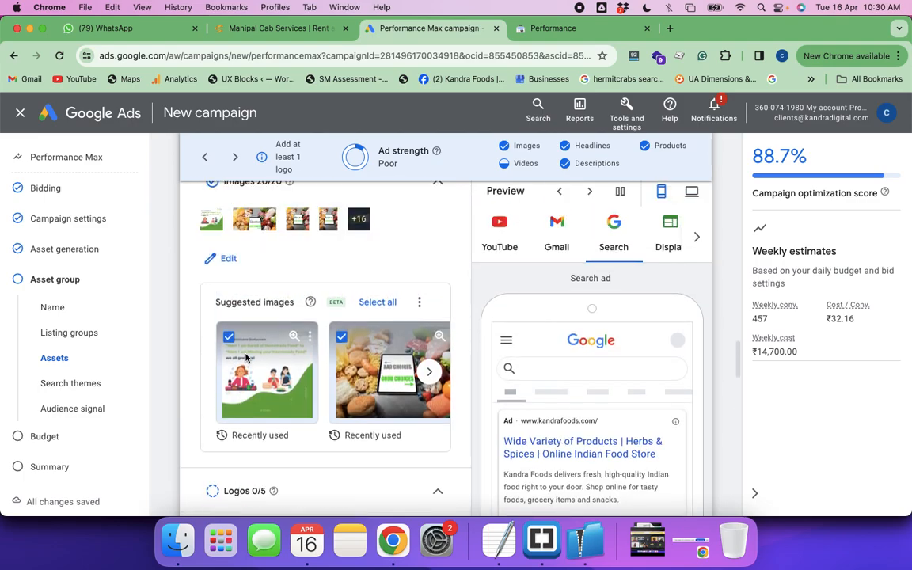
{"action": "scroll", "coordinate": [246, 358], "scroll_direction": "up", "scroll_amount": 6}
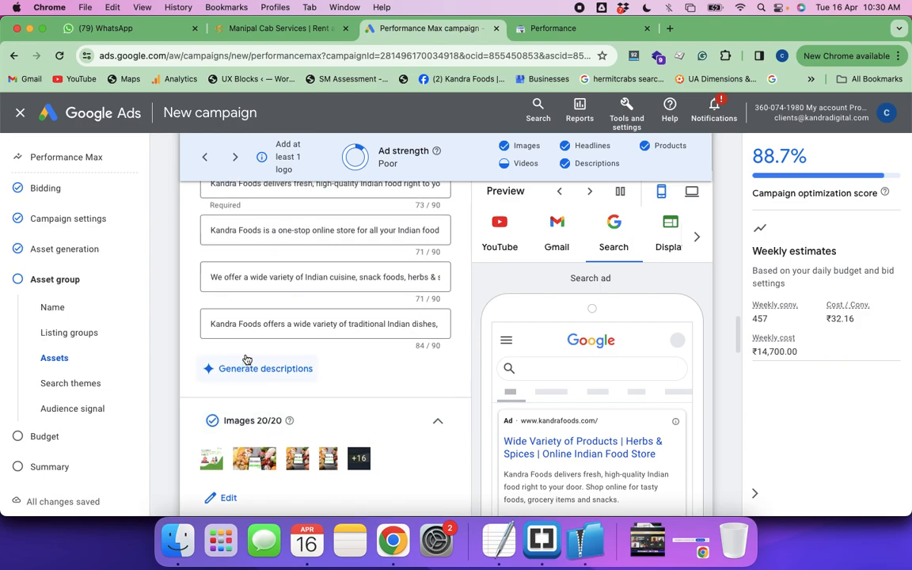
{"action": "scroll", "coordinate": [245, 359], "scroll_direction": "up", "scroll_amount": 10}
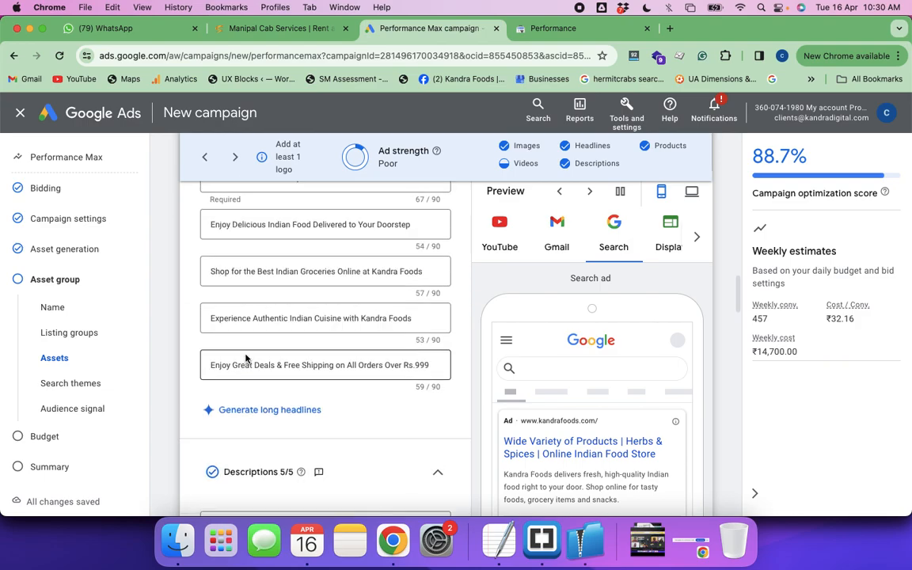
{"action": "scroll", "coordinate": [245, 356], "scroll_direction": "up", "scroll_amount": 8}
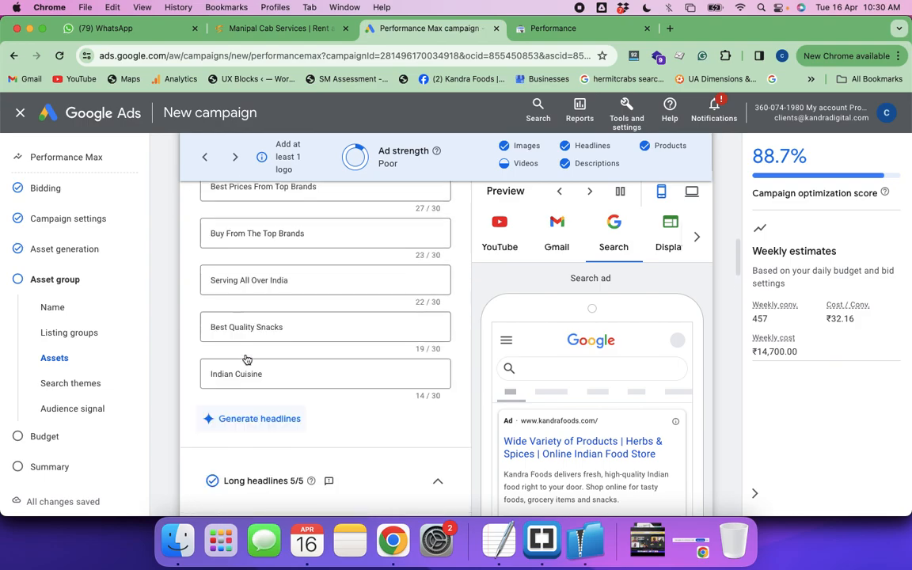
{"action": "scroll", "coordinate": [246, 357], "scroll_direction": "up", "scroll_amount": 6}
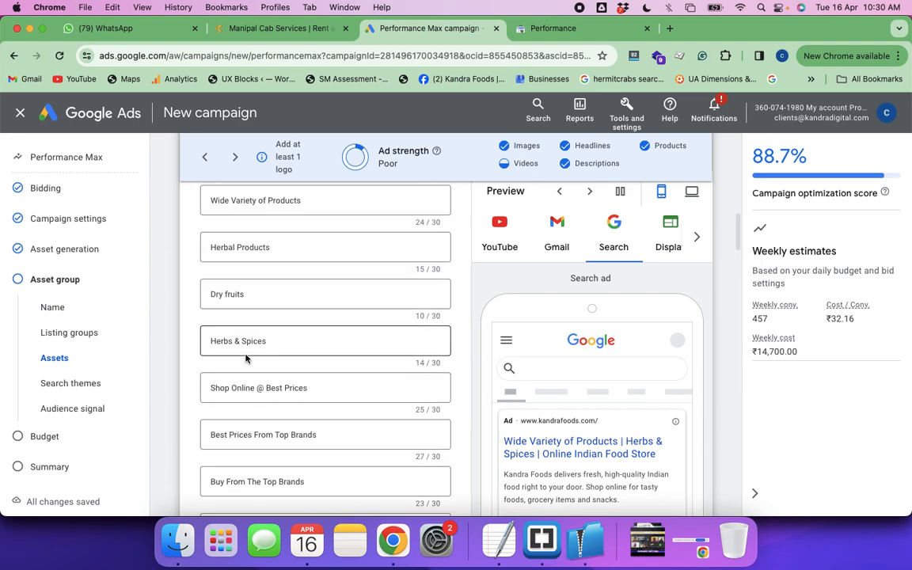
{"action": "scroll", "coordinate": [292, 376], "scroll_direction": "up", "scroll_amount": 8}
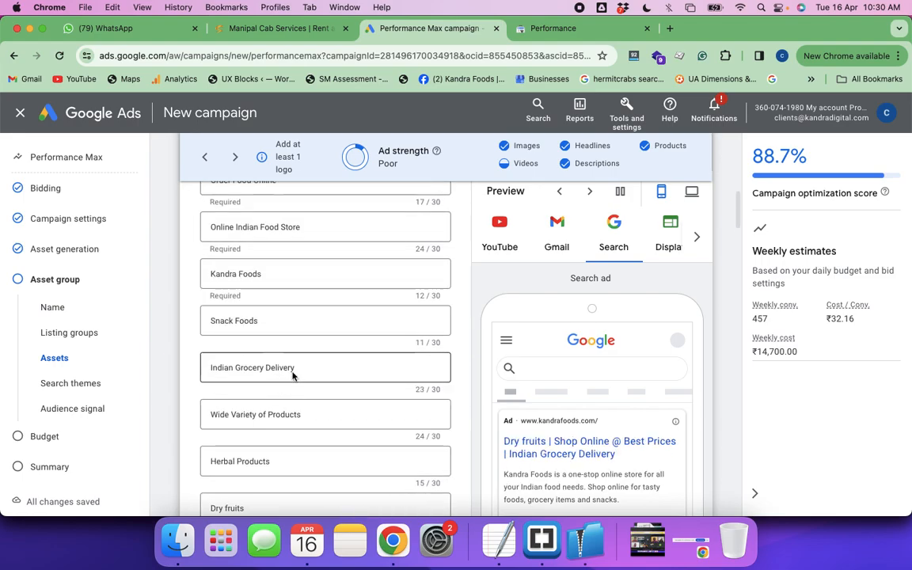
{"action": "scroll", "coordinate": [292, 376], "scroll_direction": "up", "scroll_amount": 5}
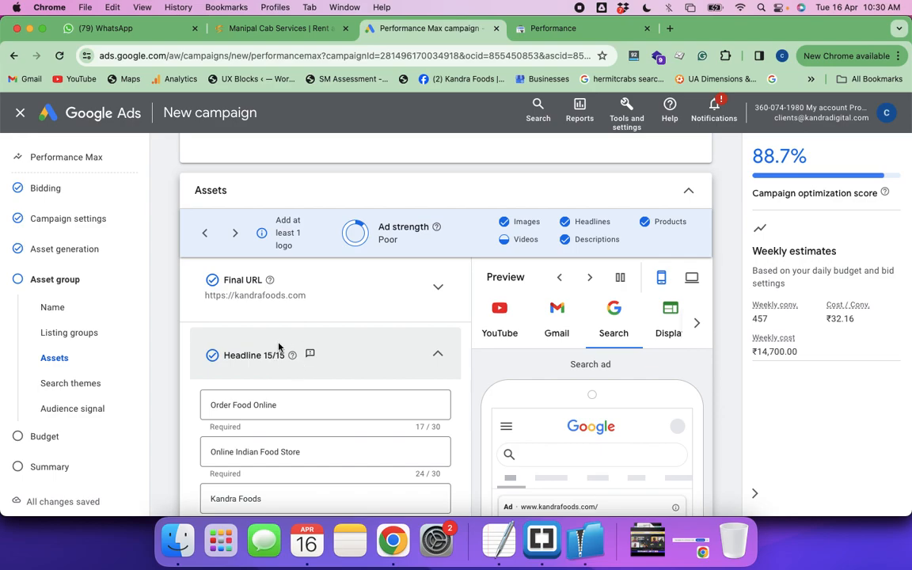
Read through the full list of generated headlines and the long headlines
{"action": "scroll", "coordinate": [330, 416], "scroll_direction": "down", "scroll_amount": 5}
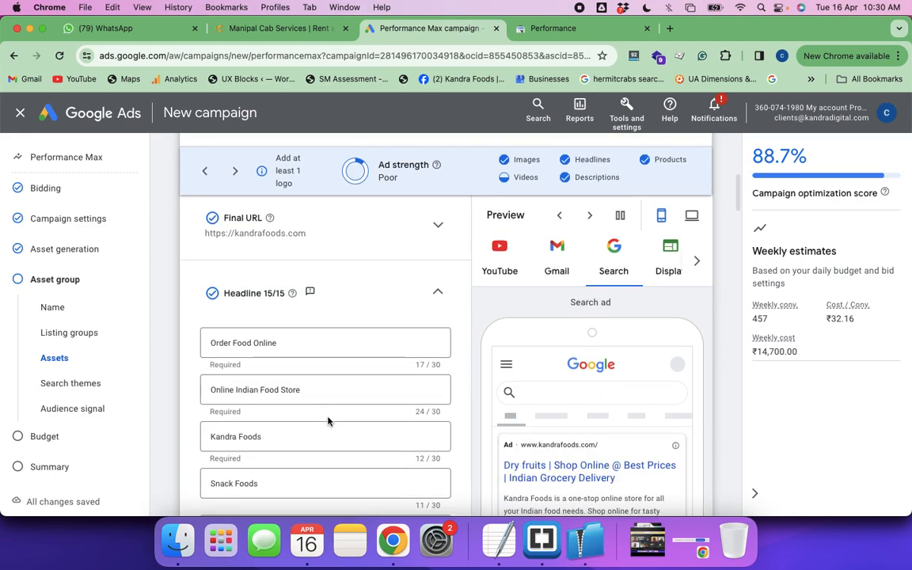
{"action": "scroll", "coordinate": [329, 421], "scroll_direction": "down", "scroll_amount": 2}
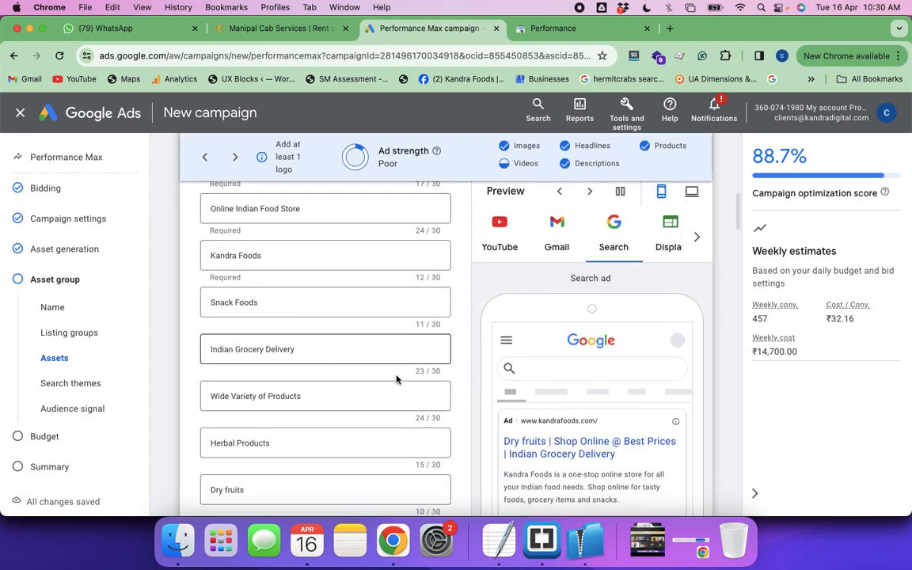
{"action": "scroll", "coordinate": [387, 421], "scroll_direction": "down", "scroll_amount": 2}
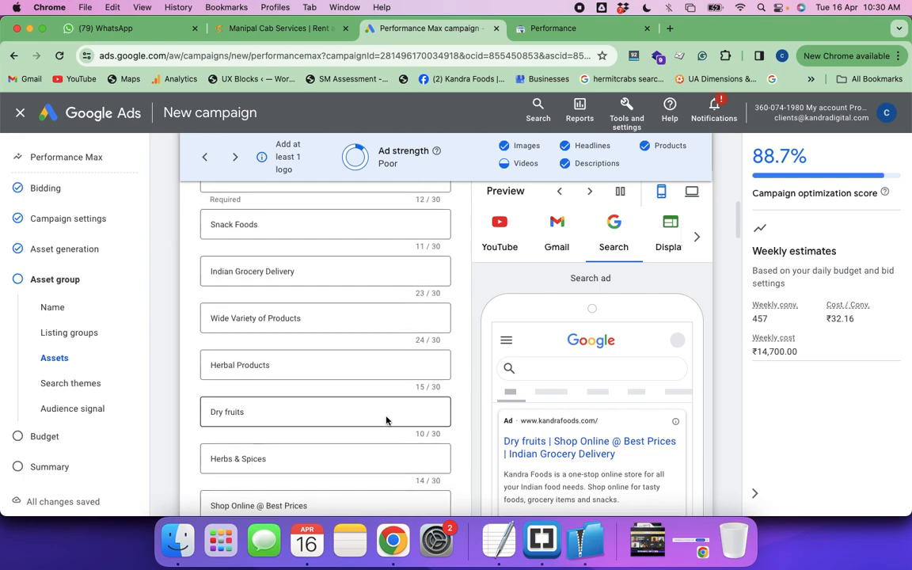
{"action": "scroll", "coordinate": [386, 420], "scroll_direction": "down", "scroll_amount": 4}
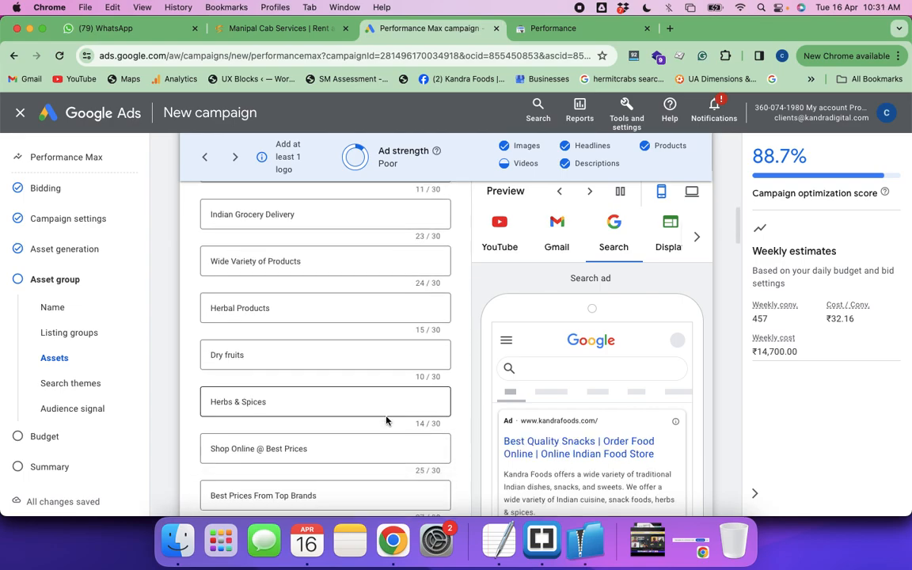
{"action": "scroll", "coordinate": [451, 398], "scroll_direction": "down", "scroll_amount": 1}
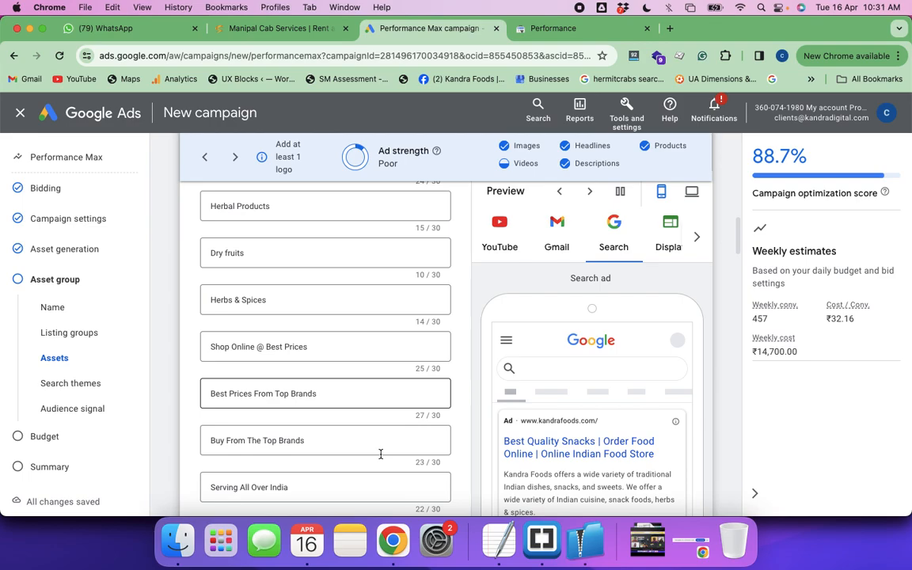
{"action": "scroll", "coordinate": [381, 454], "scroll_direction": "down", "scroll_amount": 1}
{"action": "scroll", "coordinate": [370, 448], "scroll_direction": "down", "scroll_amount": 12}
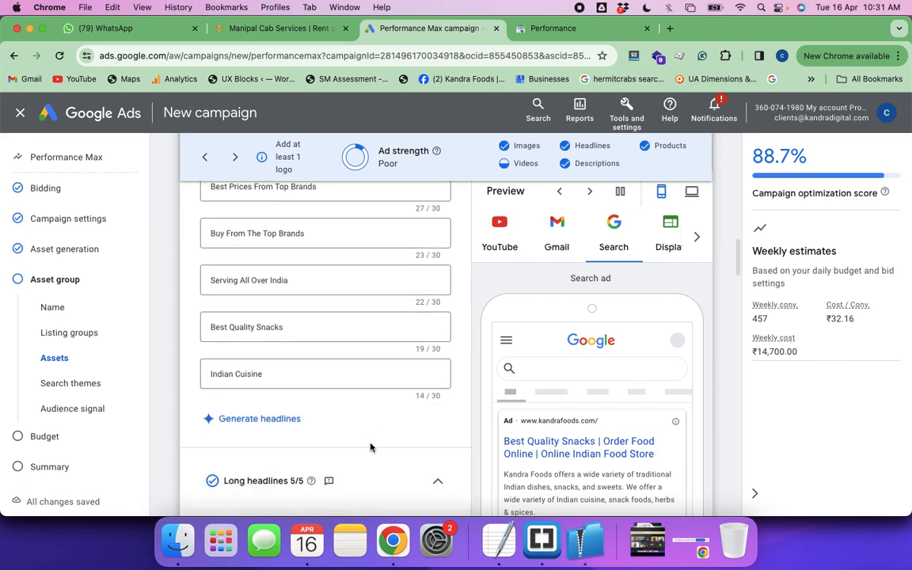
{"action": "scroll", "coordinate": [369, 448], "scroll_direction": "down", "scroll_amount": 2}
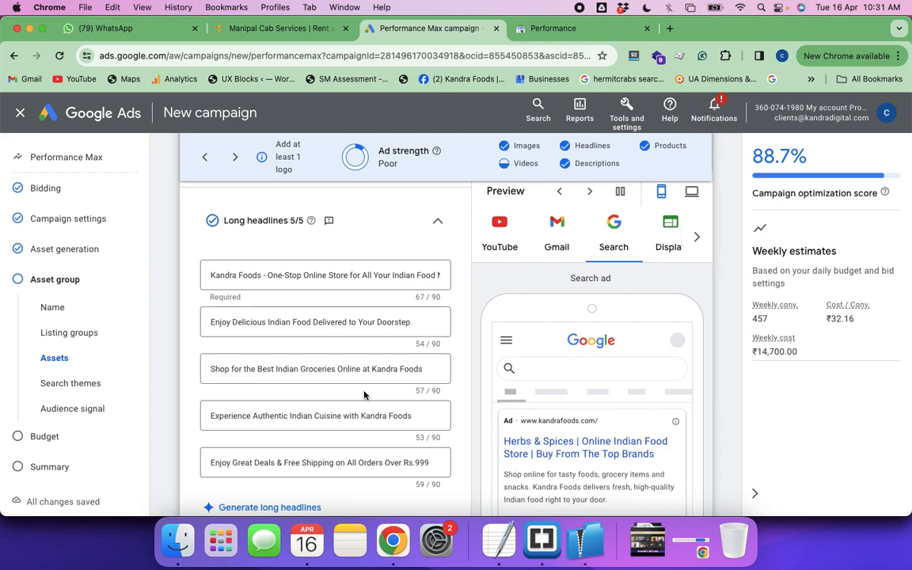
Look over the Images, Logos, Business name, Videos, Sitelinks and Call to action sections once more, then return to Images
{"action": "scroll", "coordinate": [364, 394], "scroll_direction": "down", "scroll_amount": 10}
{"action": "scroll", "coordinate": [364, 394], "scroll_direction": "down", "scroll_amount": 8}
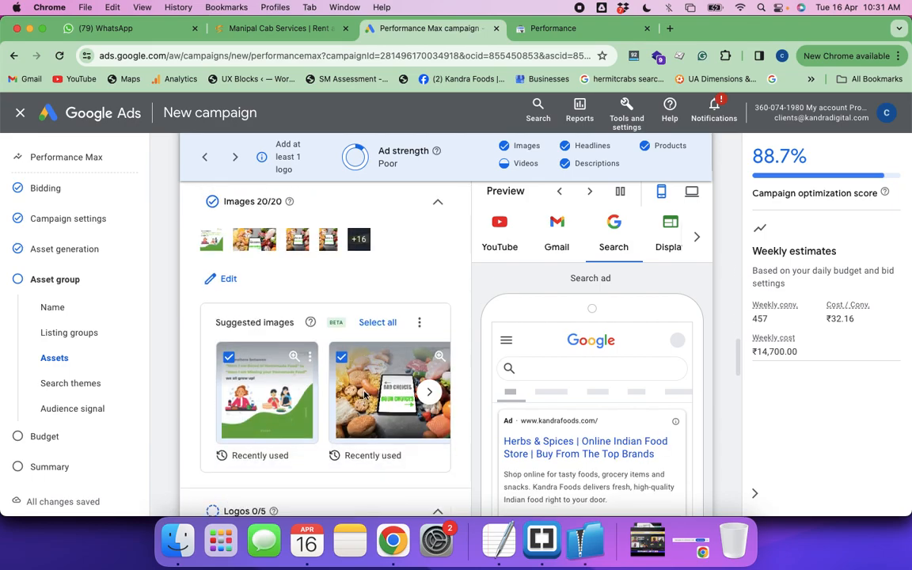
{"action": "scroll", "coordinate": [365, 396], "scroll_direction": "down", "scroll_amount": 8}
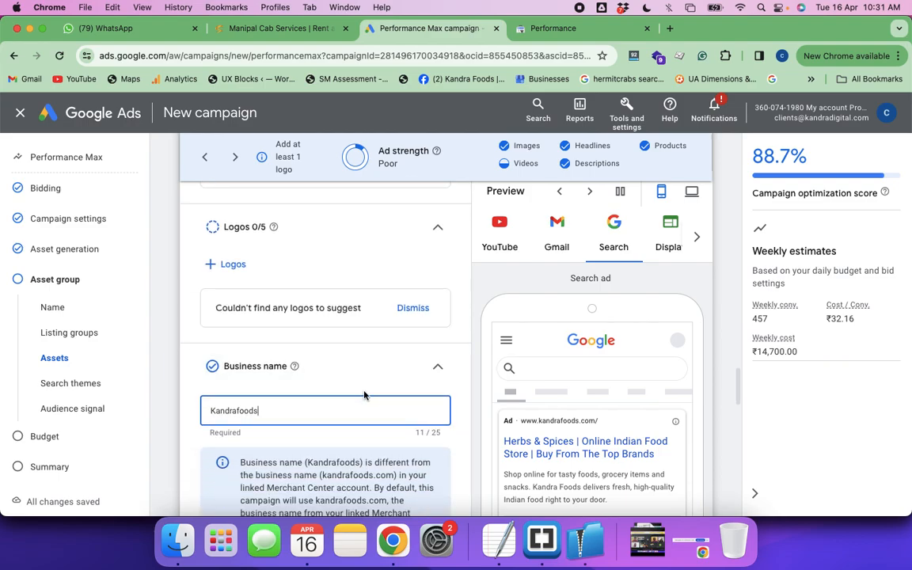
{"action": "scroll", "coordinate": [364, 395], "scroll_direction": "down", "scroll_amount": 2}
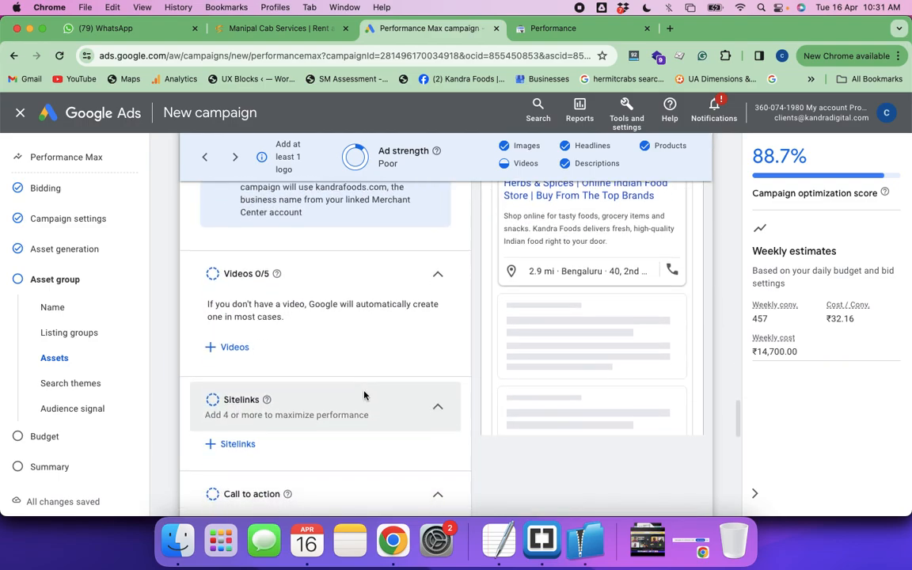
{"action": "scroll", "coordinate": [364, 394], "scroll_direction": "down", "scroll_amount": 10}
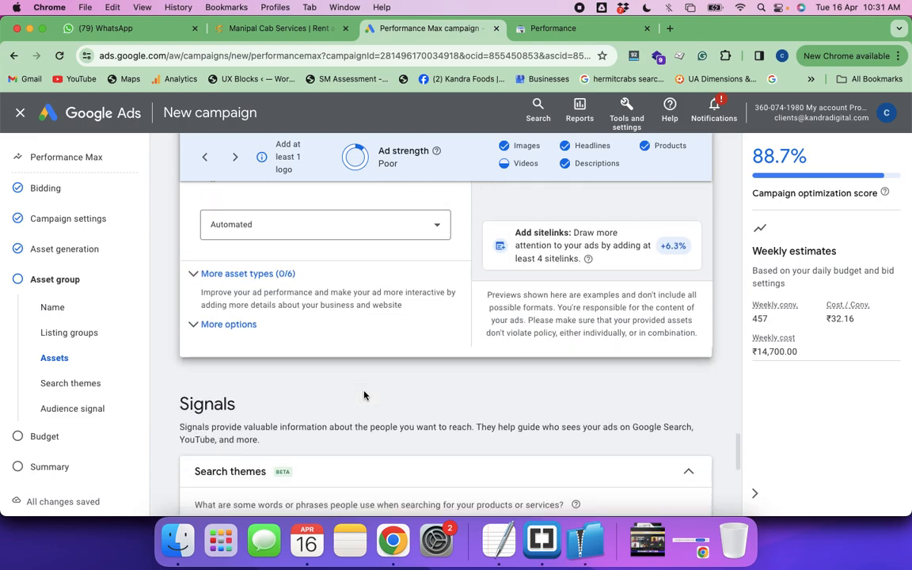
{"action": "scroll", "coordinate": [364, 396], "scroll_direction": "down", "scroll_amount": 3}
{"action": "scroll", "coordinate": [364, 394], "scroll_direction": "up", "scroll_amount": 9}
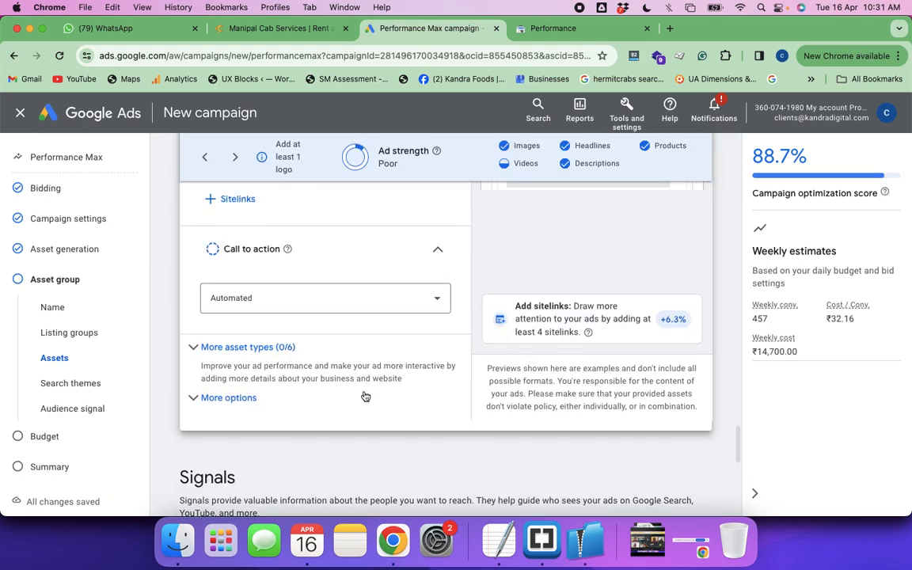
{"action": "scroll", "coordinate": [364, 394], "scroll_direction": "up", "scroll_amount": 15}
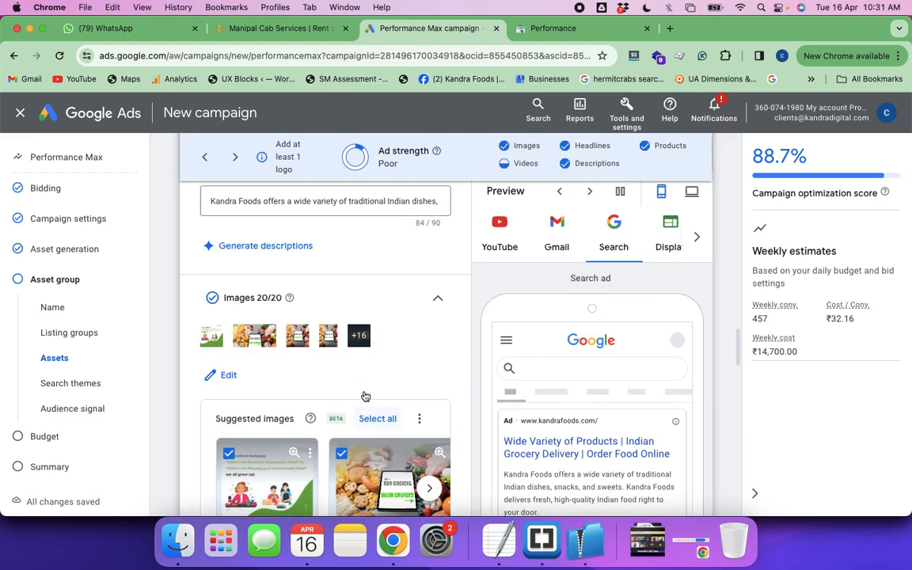
Check the long headlines, descriptions and remaining asset and signal sections, and continue from the asset group to the budget settings
{"action": "scroll", "coordinate": [364, 394], "scroll_direction": "up", "scroll_amount": 5}
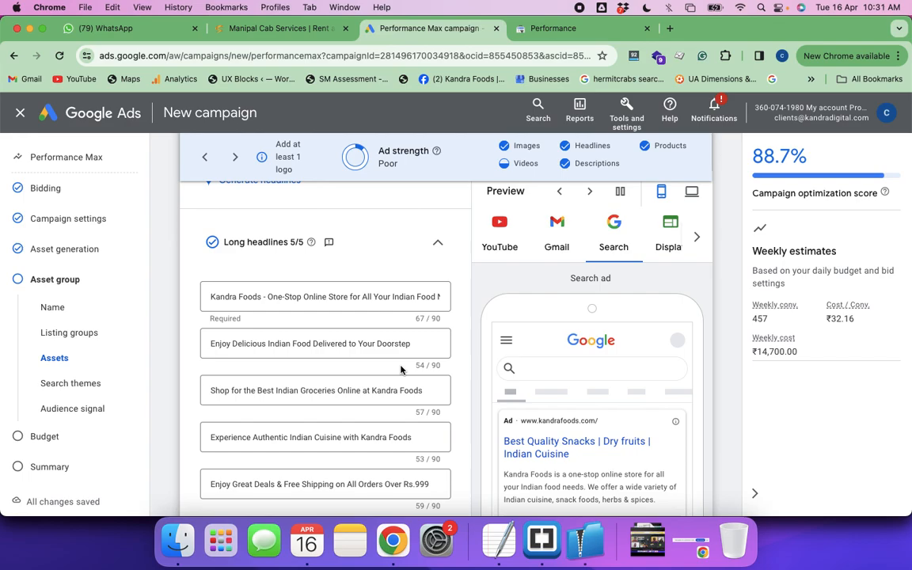
{"action": "scroll", "coordinate": [401, 370], "scroll_direction": "down", "scroll_amount": 10}
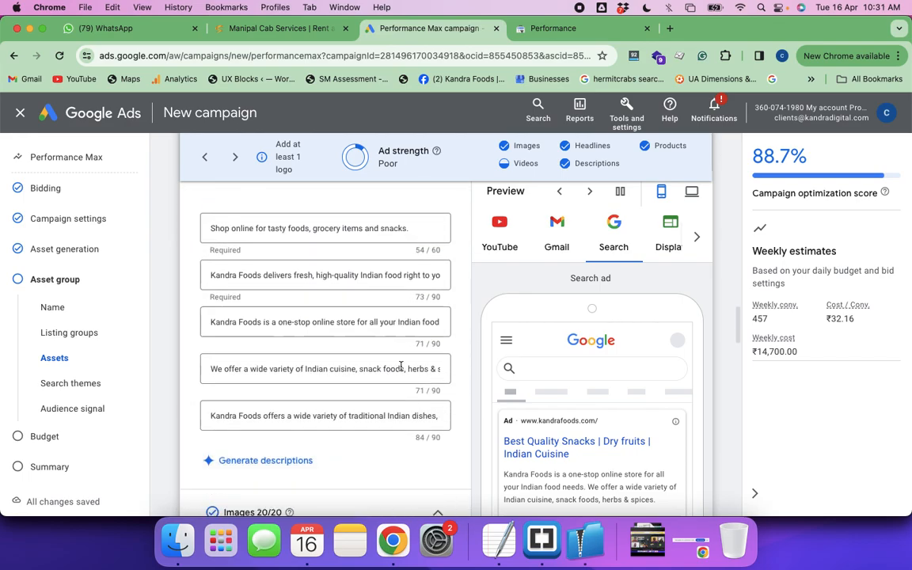
{"action": "scroll", "coordinate": [402, 370], "scroll_direction": "down", "scroll_amount": 10}
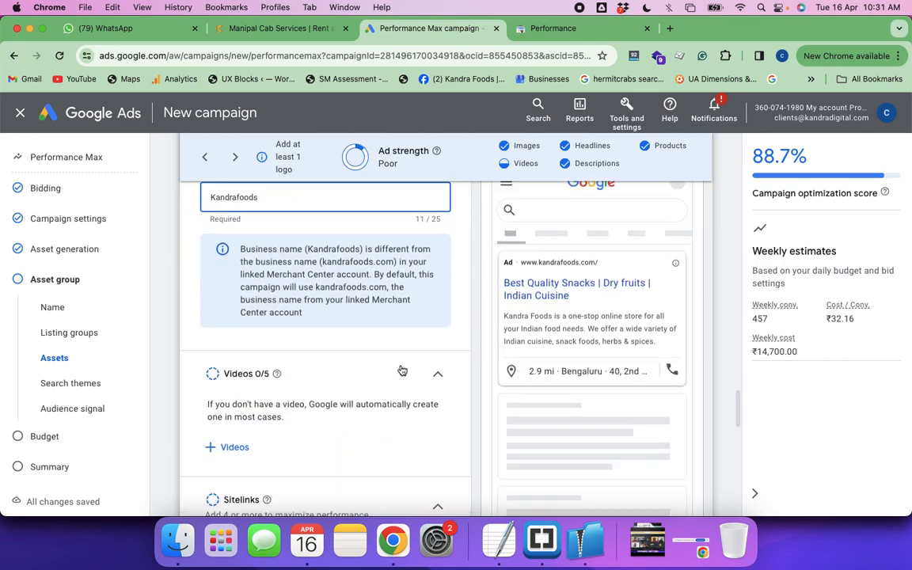
{"action": "scroll", "coordinate": [402, 370], "scroll_direction": "down", "scroll_amount": 10}
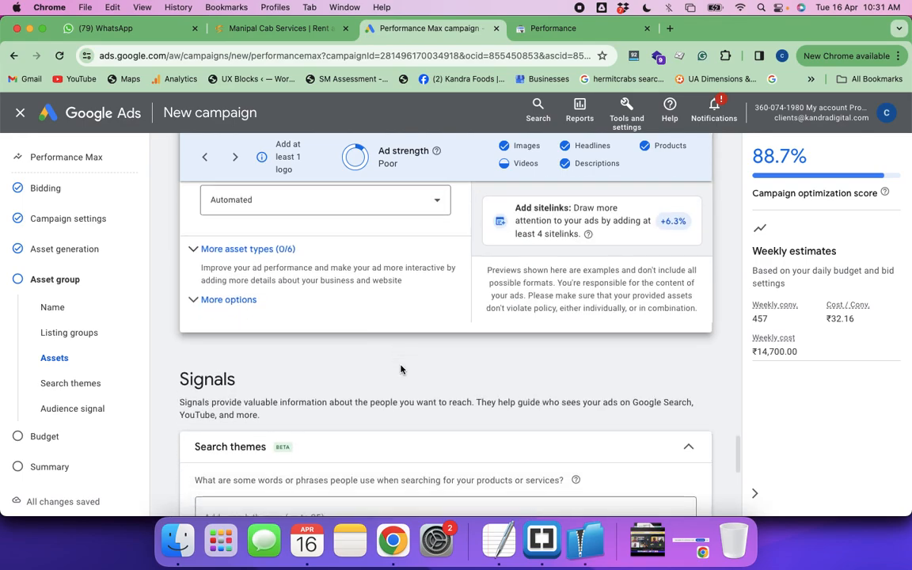
{"action": "scroll", "coordinate": [402, 370], "scroll_direction": "down", "scroll_amount": 3}
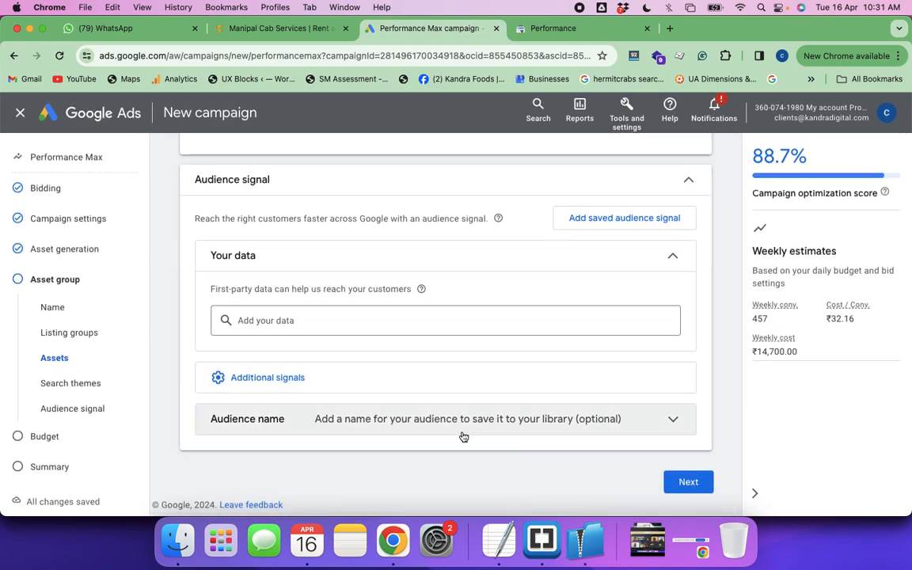
{"action": "left_click", "coordinate": [685, 482]}
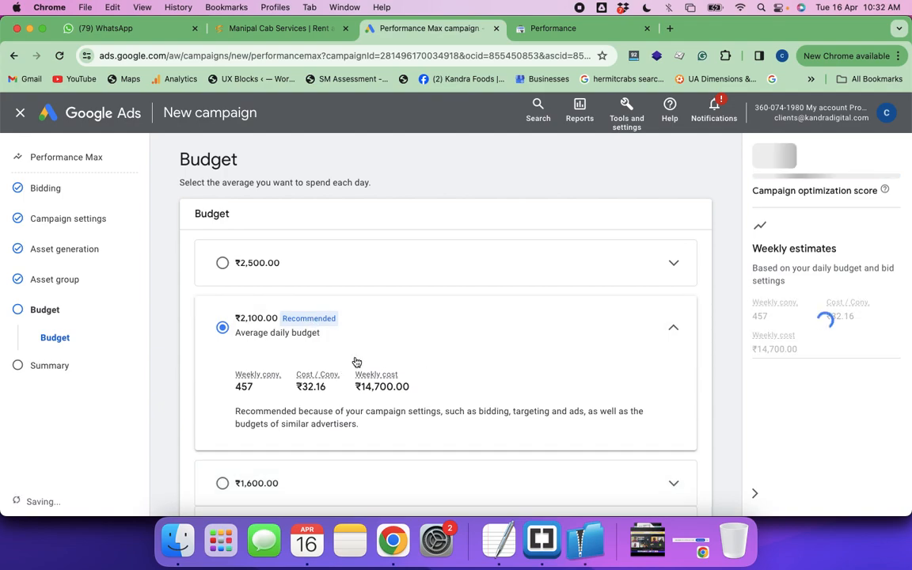
Choose a custom budget for the campaign and set the average daily budget to ₹500
{"action": "scroll", "coordinate": [356, 364], "scroll_direction": "down", "scroll_amount": 3}
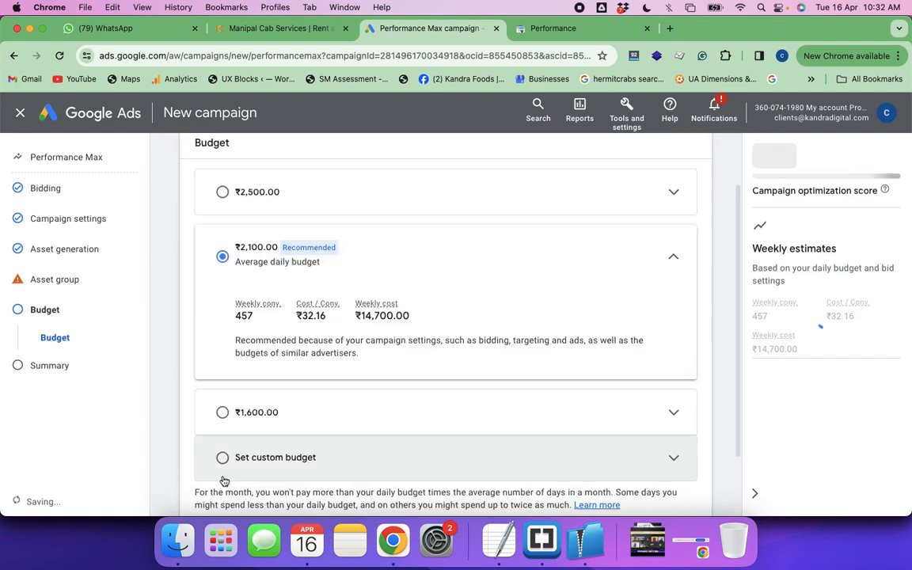
{"action": "scroll", "coordinate": [224, 480], "scroll_direction": "down", "scroll_amount": 1}
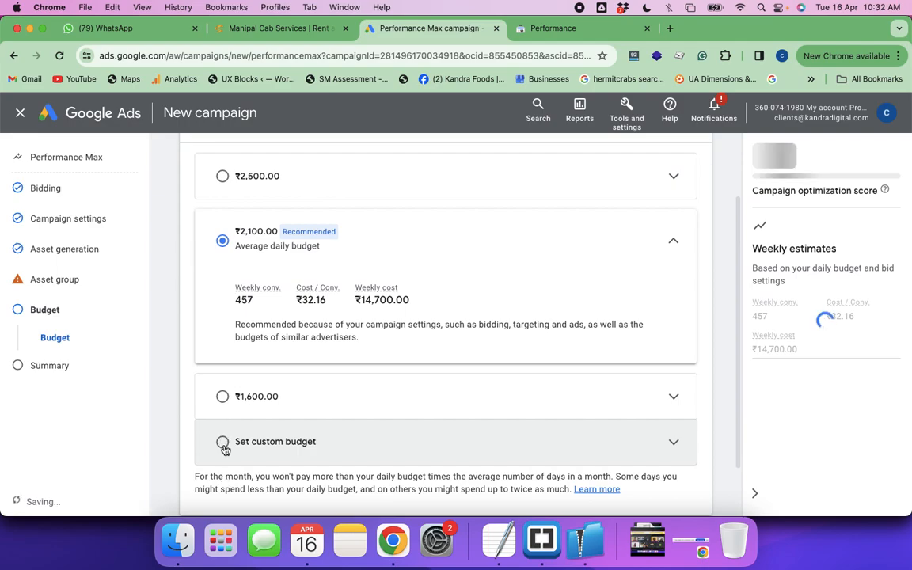
{"action": "left_click", "coordinate": [224, 447]}
{"action": "left_click", "coordinate": [281, 390]}
{"action": "key", "text": "super+a"}
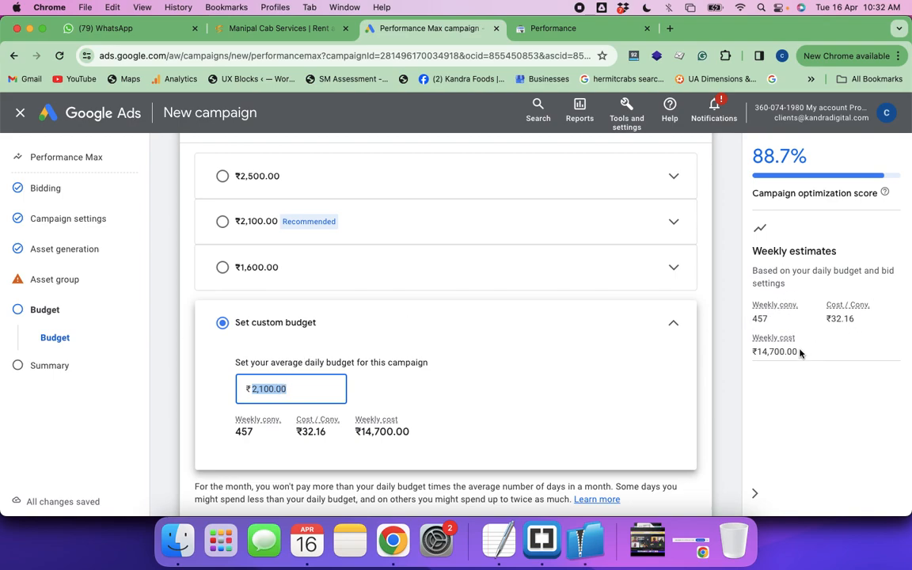
{"action": "type", "text": "5"}
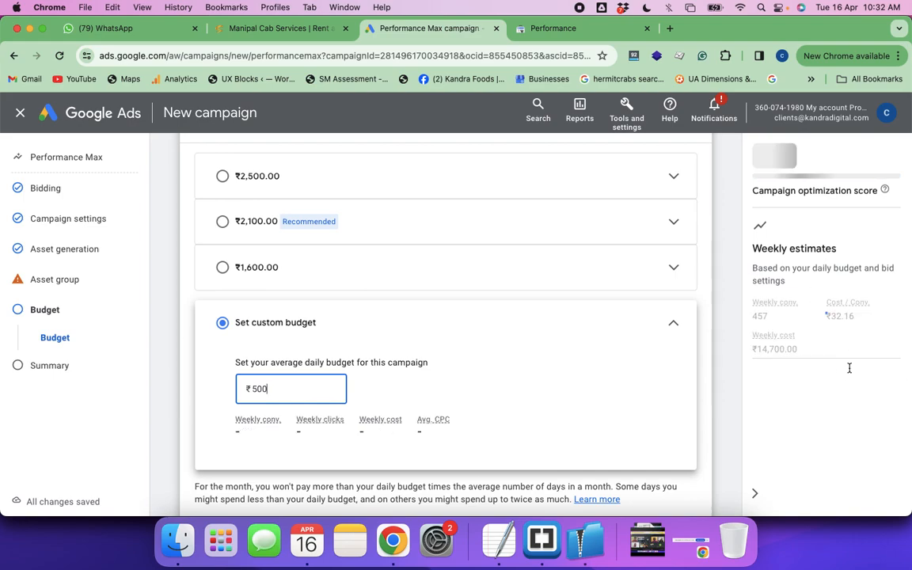
Review the weekly conversion and cost estimates for the custom budget, and continue to the campaign summary
{"action": "scroll", "coordinate": [564, 386], "scroll_direction": "down", "scroll_amount": 2}
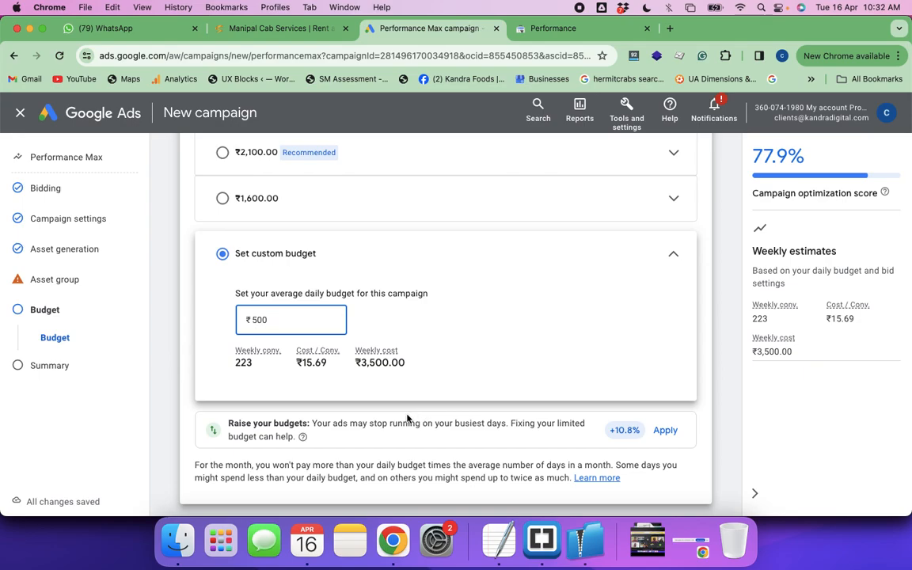
{"action": "scroll", "coordinate": [408, 418], "scroll_direction": "down", "scroll_amount": 1}
{"action": "scroll", "coordinate": [408, 418], "scroll_direction": "up", "scroll_amount": 2}
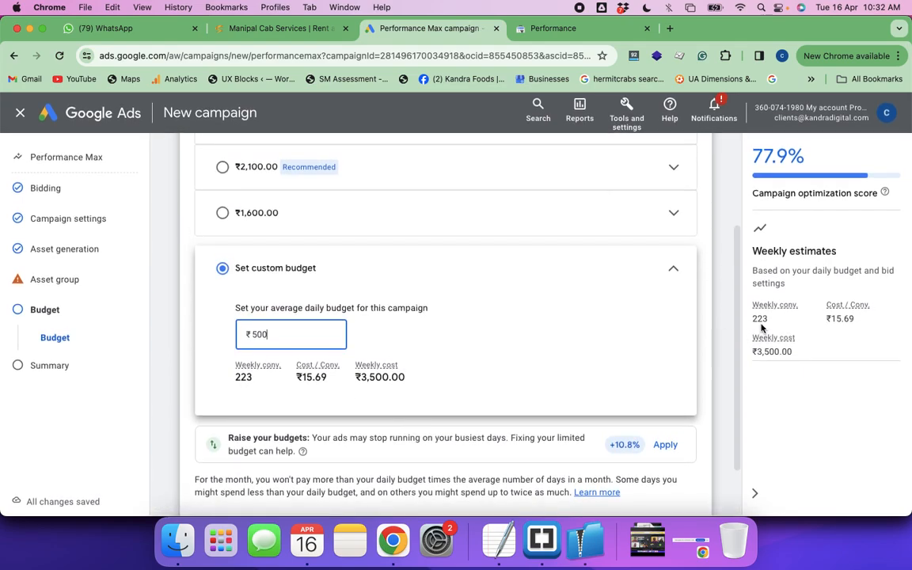
{"action": "left_click_drag", "start_coordinate": [768, 318], "coordinate": [756, 320]}
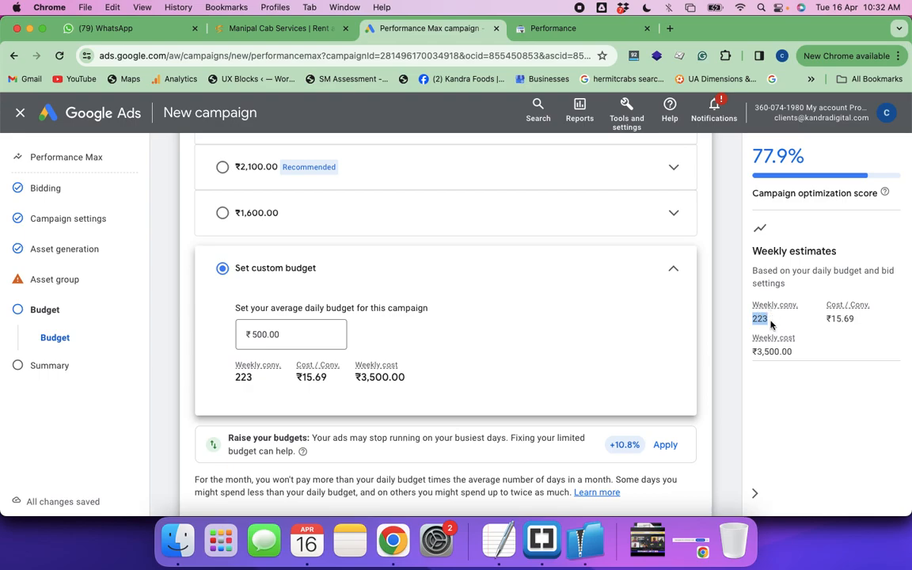
{"action": "scroll", "coordinate": [592, 354], "scroll_direction": "down", "scroll_amount": 2}
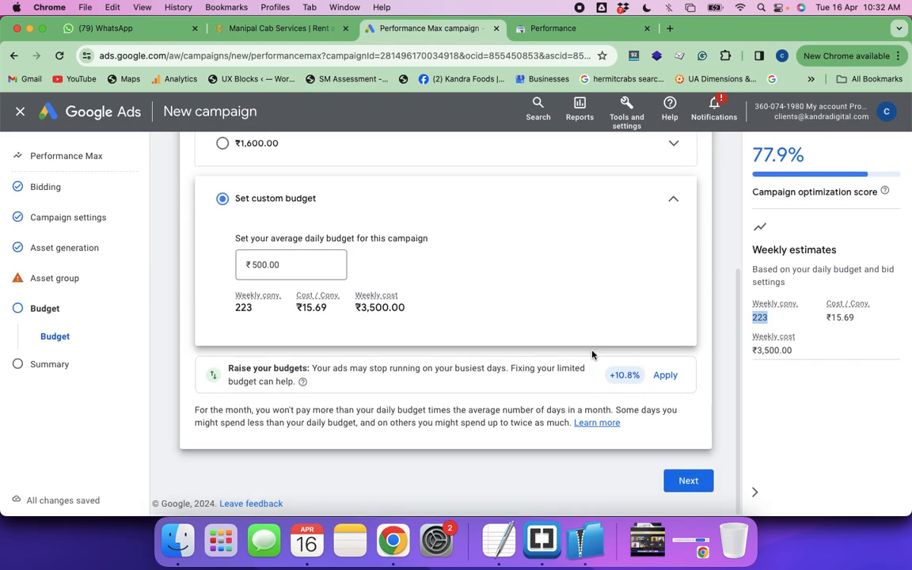
{"action": "scroll", "coordinate": [611, 355], "scroll_direction": "up", "scroll_amount": 3}
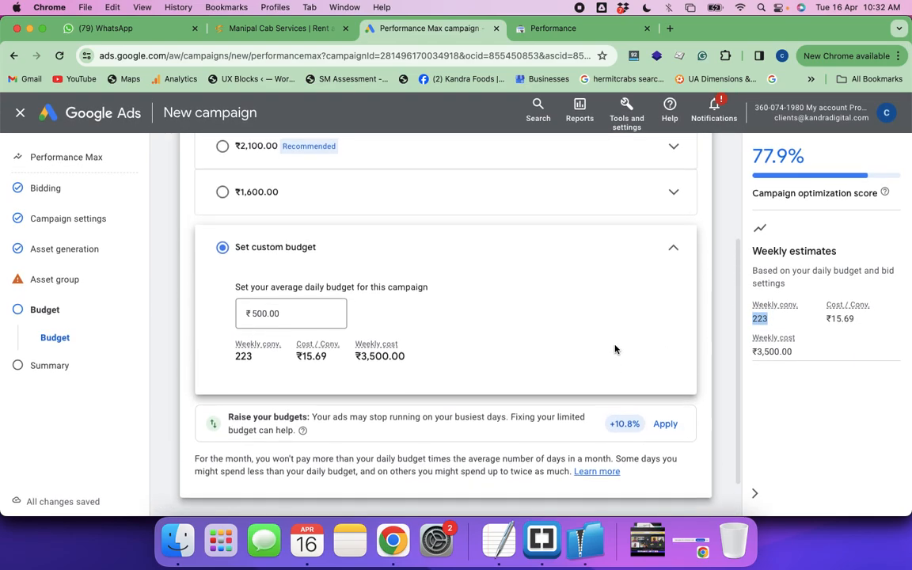
{"action": "scroll", "coordinate": [612, 356], "scroll_direction": "down", "scroll_amount": 3}
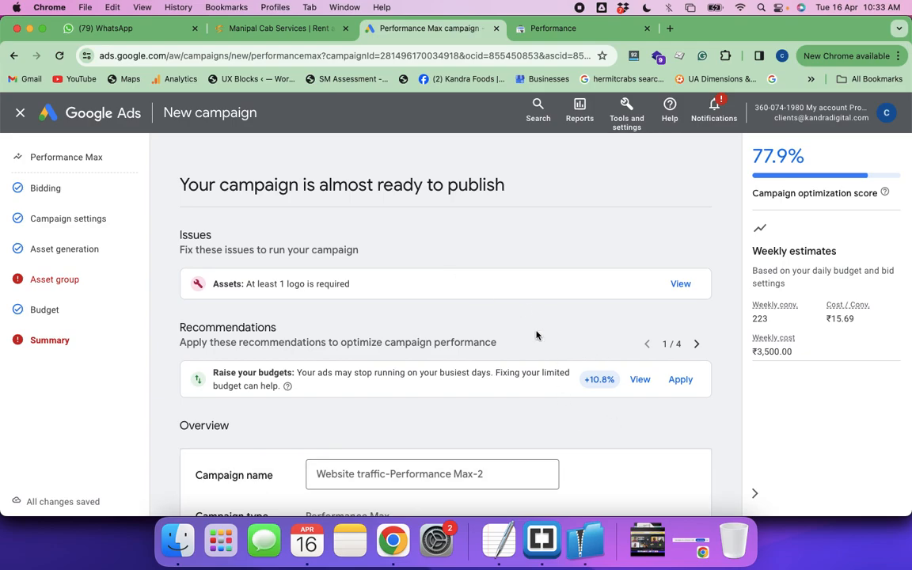
Go from the summary's missing-logo issue to the asset group's Logos section, start adding a logo and dismiss the confidence survey
{"action": "left_click", "coordinate": [681, 285]}
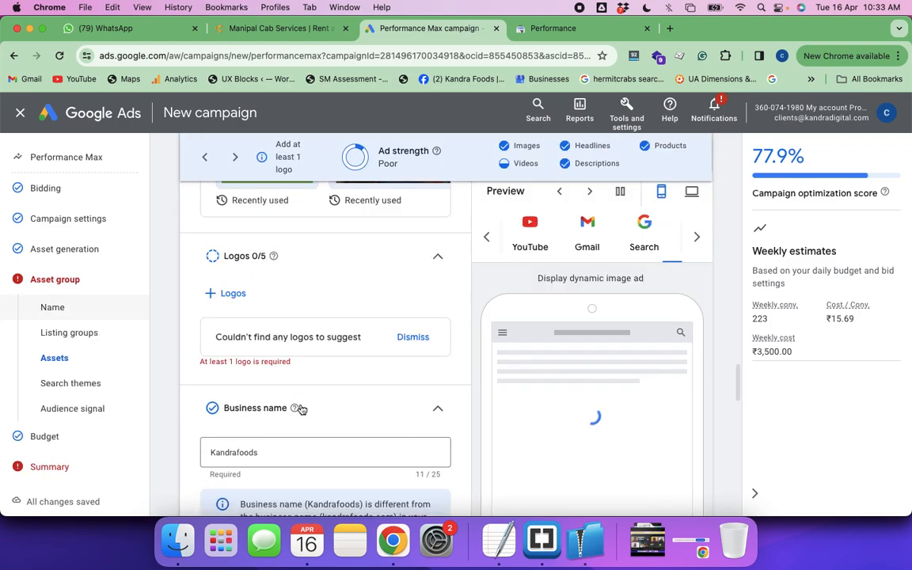
{"action": "scroll", "coordinate": [301, 356], "scroll_direction": "down", "scroll_amount": 10}
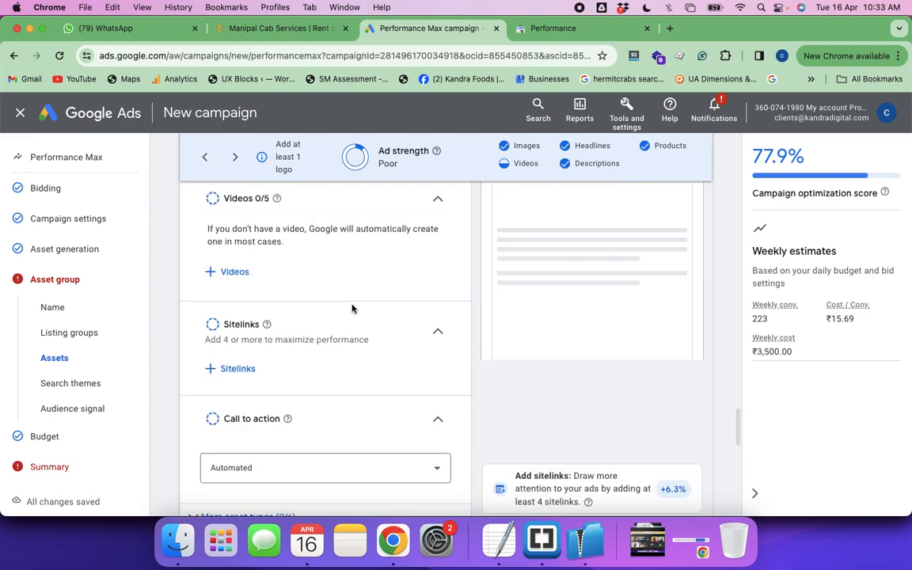
{"action": "scroll", "coordinate": [352, 308], "scroll_direction": "up", "scroll_amount": 5}
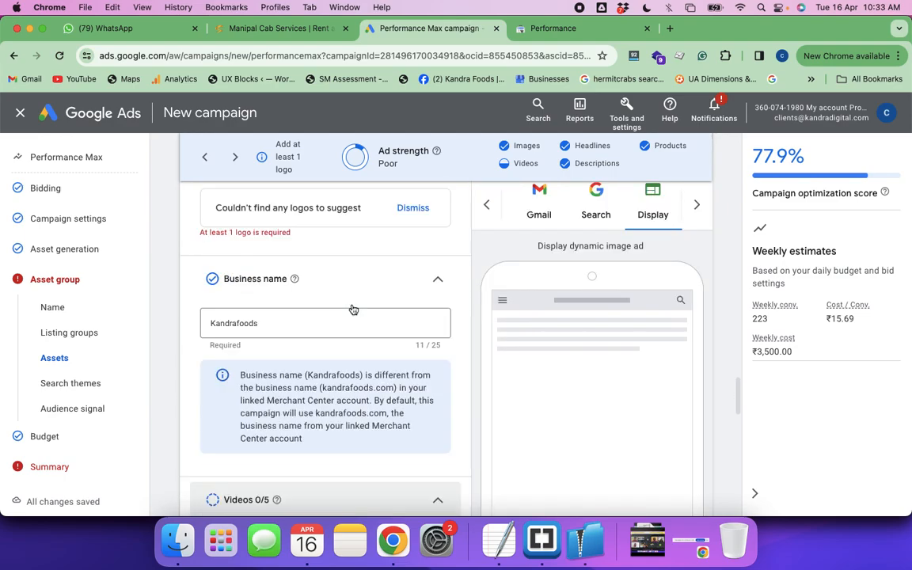
{"action": "scroll", "coordinate": [352, 310], "scroll_direction": "up", "scroll_amount": 2}
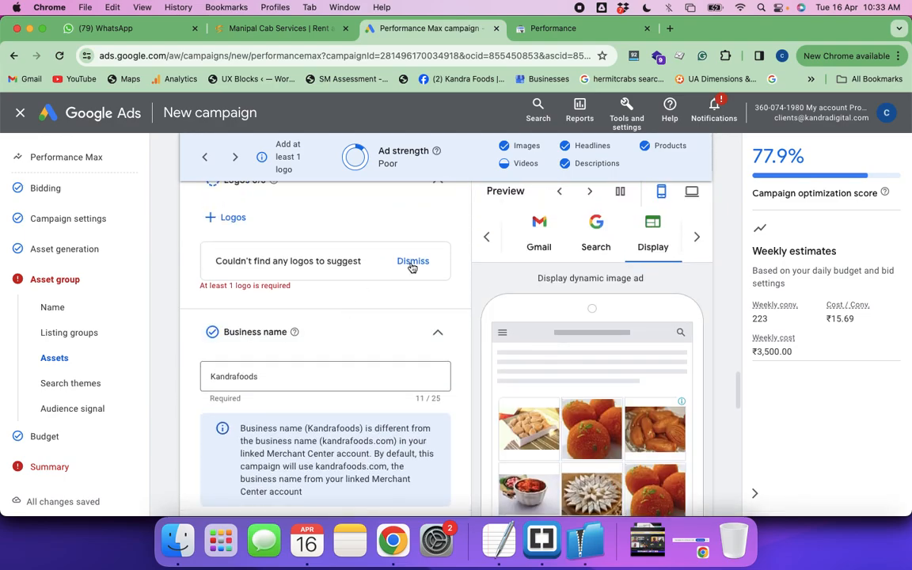
{"action": "left_click", "coordinate": [232, 218]}
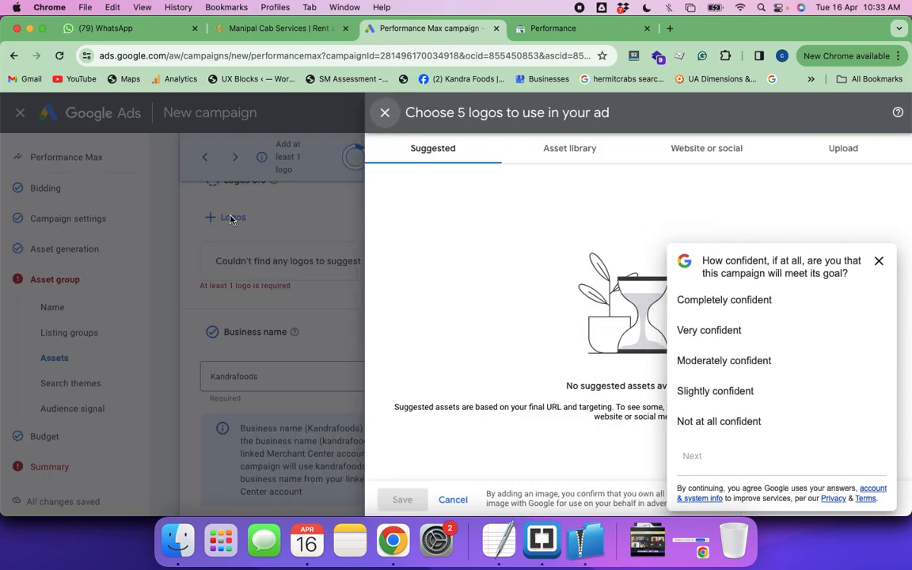
{"action": "left_click", "coordinate": [879, 263]}
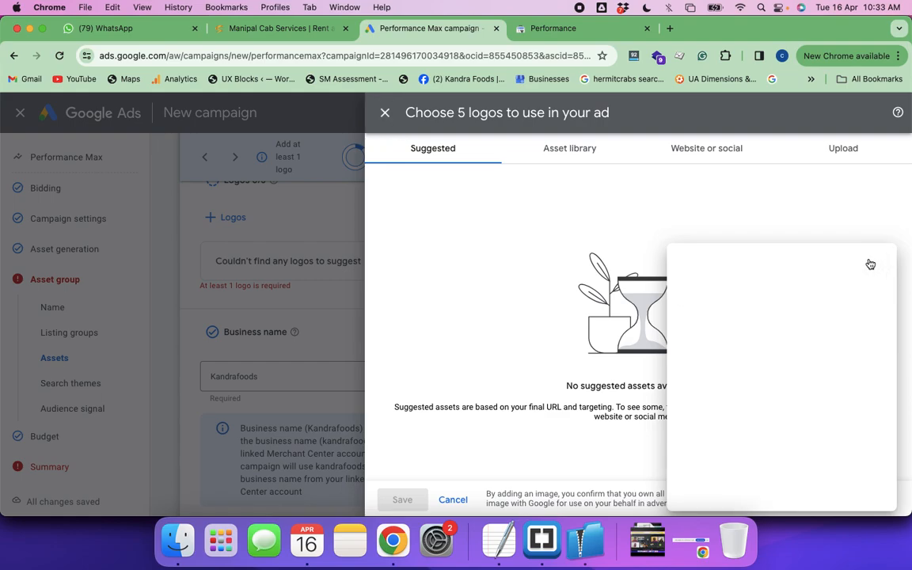
Pick the square yellow-and-green K logo from the asset library and save it as the asset group's logo
{"action": "left_click", "coordinate": [572, 150]}
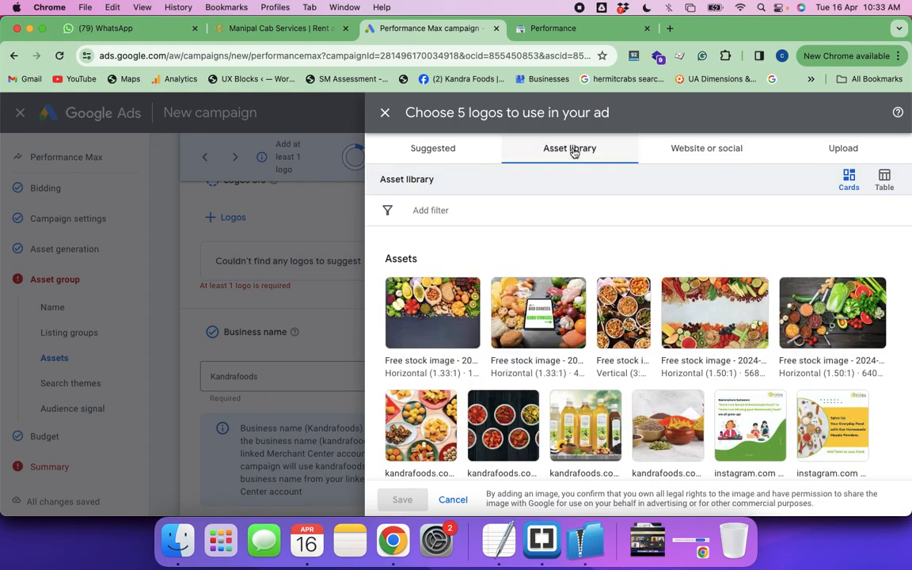
{"action": "scroll", "coordinate": [520, 381], "scroll_direction": "down", "scroll_amount": 5}
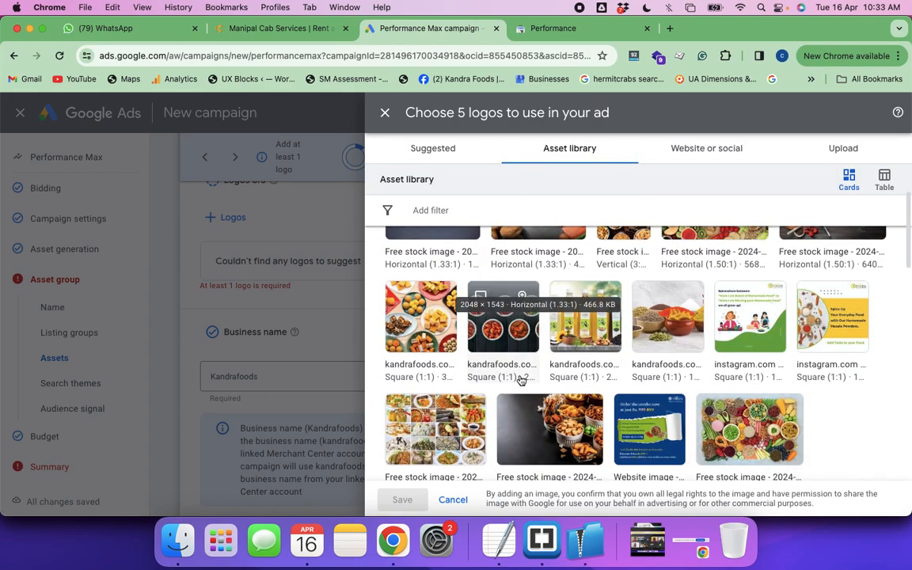
{"action": "scroll", "coordinate": [520, 381], "scroll_direction": "down", "scroll_amount": 10}
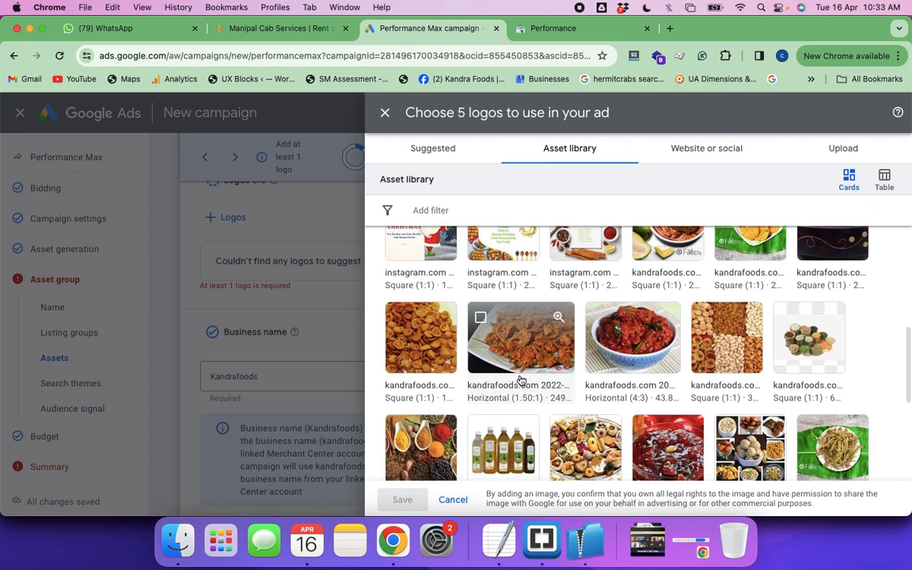
{"action": "scroll", "coordinate": [520, 381], "scroll_direction": "down", "scroll_amount": 1}
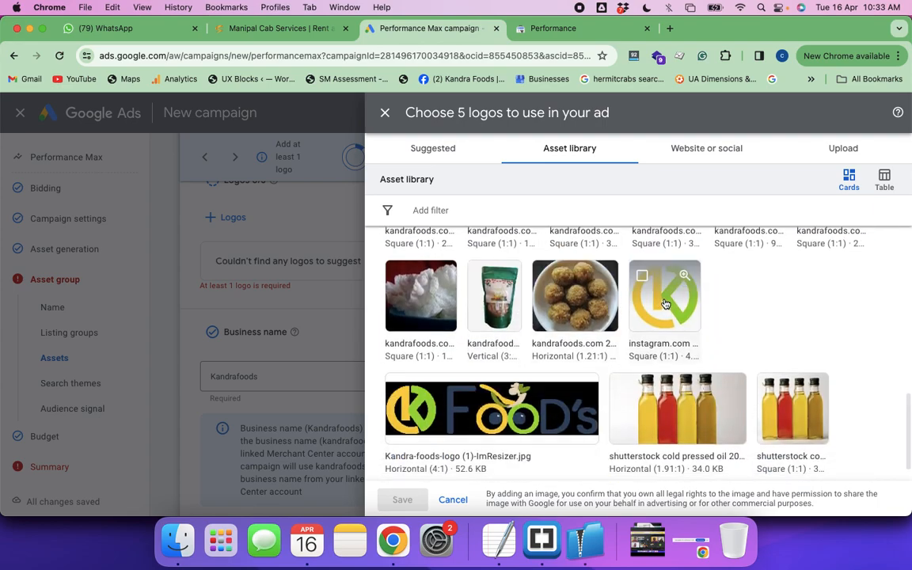
{"action": "left_click", "coordinate": [666, 304]}
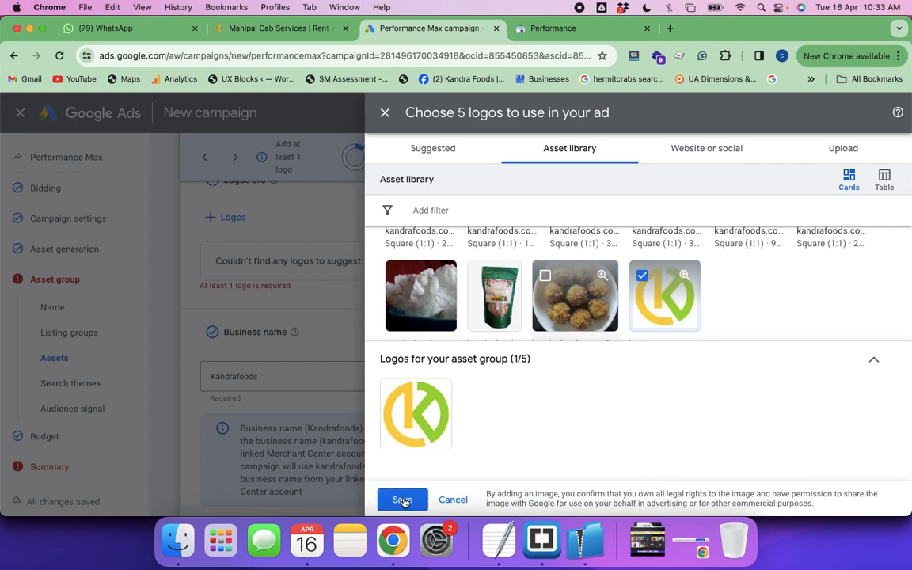
{"action": "left_click", "coordinate": [403, 501]}
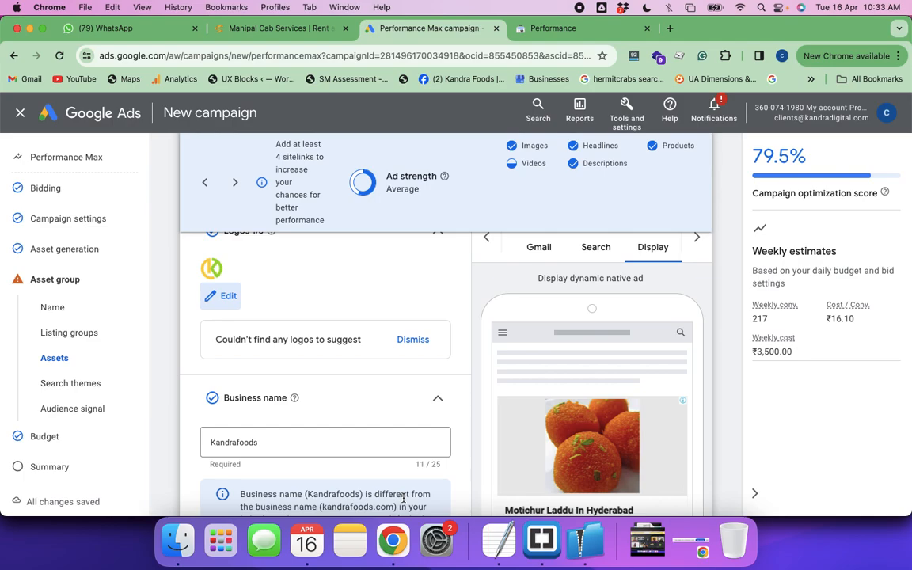
Proceed through the remaining asset group sections and the budget page, keeping the custom budget, to return to the campaign summary
{"action": "scroll", "coordinate": [492, 406], "scroll_direction": "down", "scroll_amount": 10}
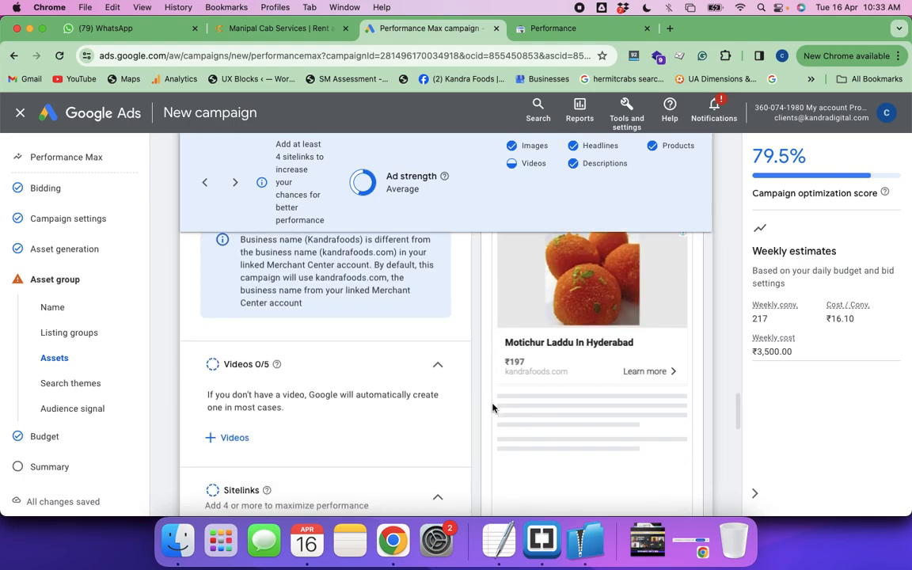
{"action": "scroll", "coordinate": [492, 407], "scroll_direction": "down", "scroll_amount": 5}
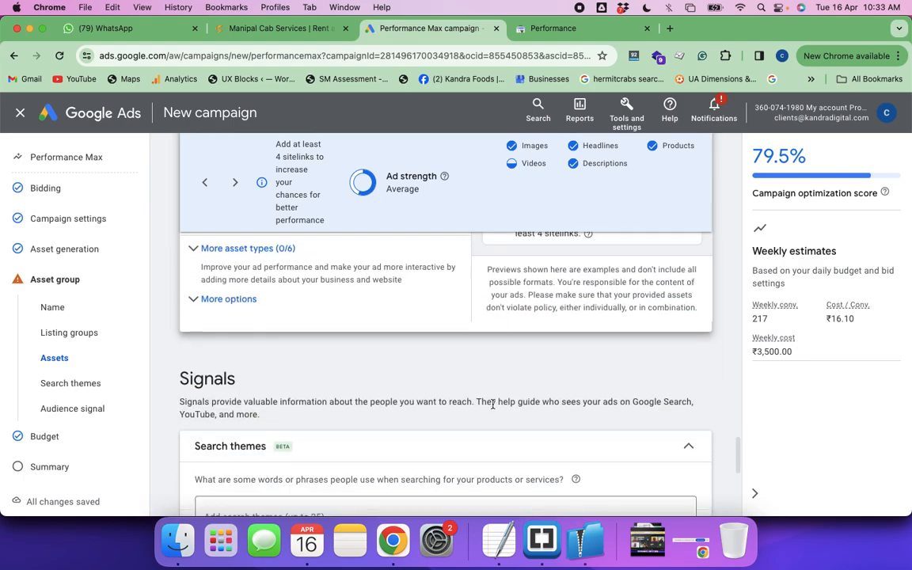
{"action": "scroll", "coordinate": [492, 405], "scroll_direction": "down", "scroll_amount": 2}
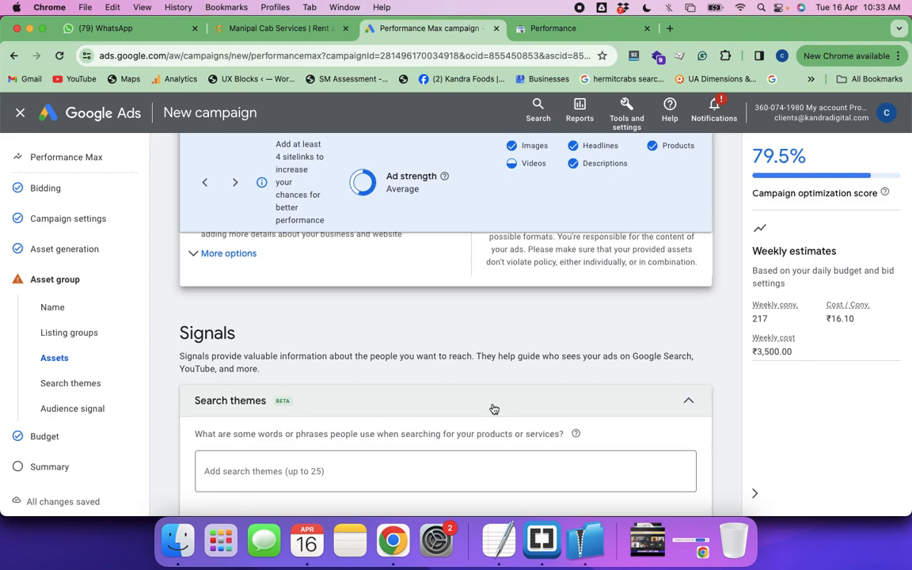
{"action": "scroll", "coordinate": [492, 408], "scroll_direction": "down", "scroll_amount": 1}
{"action": "scroll", "coordinate": [492, 408], "scroll_direction": "down", "scroll_amount": 10}
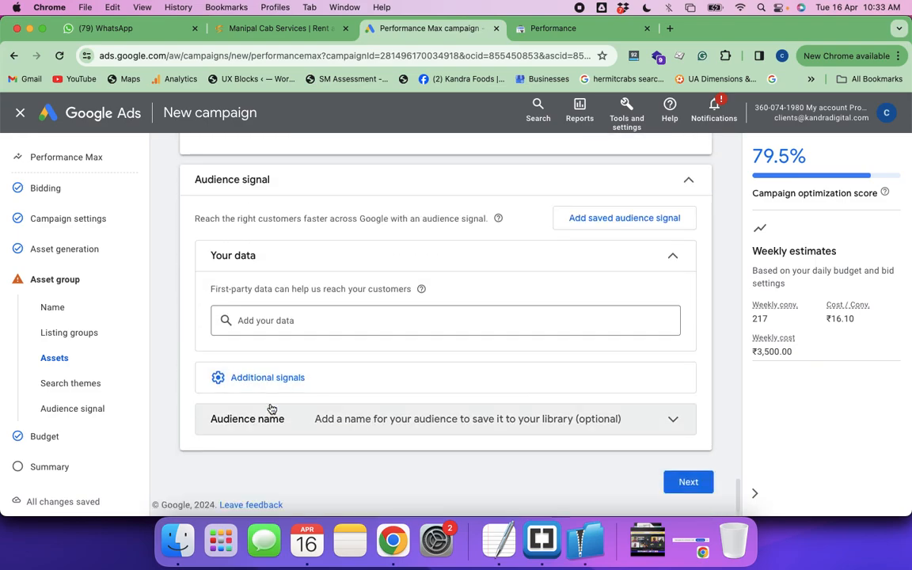
{"action": "left_click", "coordinate": [688, 482]}
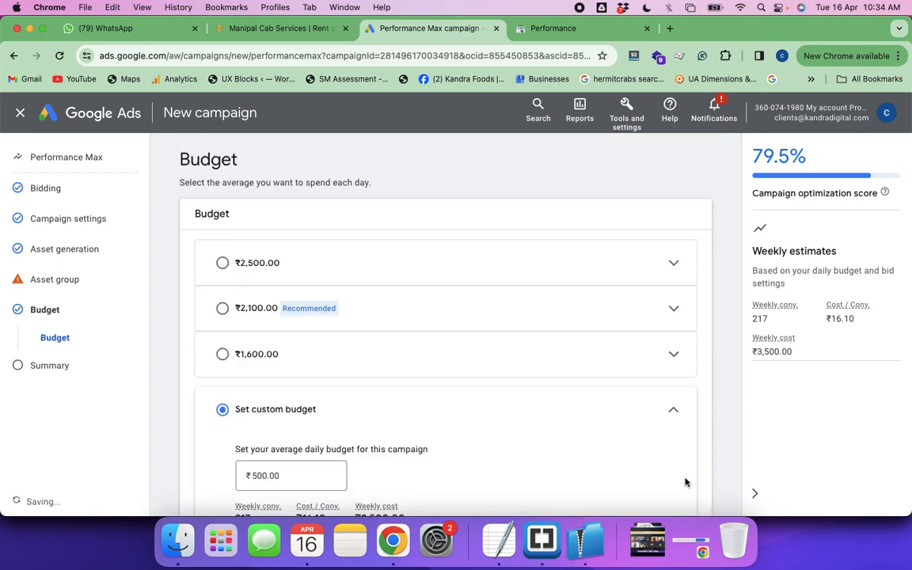
{"action": "scroll", "coordinate": [404, 399], "scroll_direction": "down", "scroll_amount": 5}
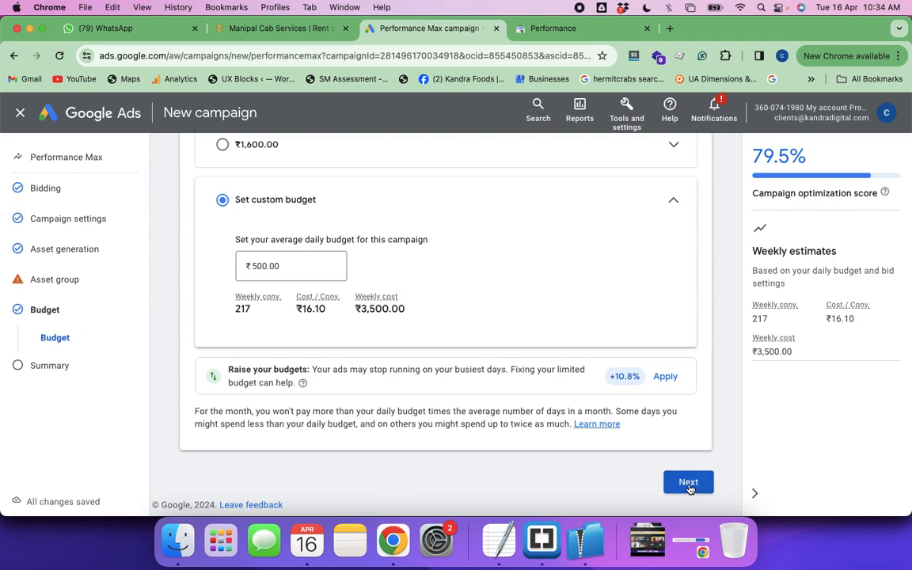
{"action": "left_click", "coordinate": [688, 483]}
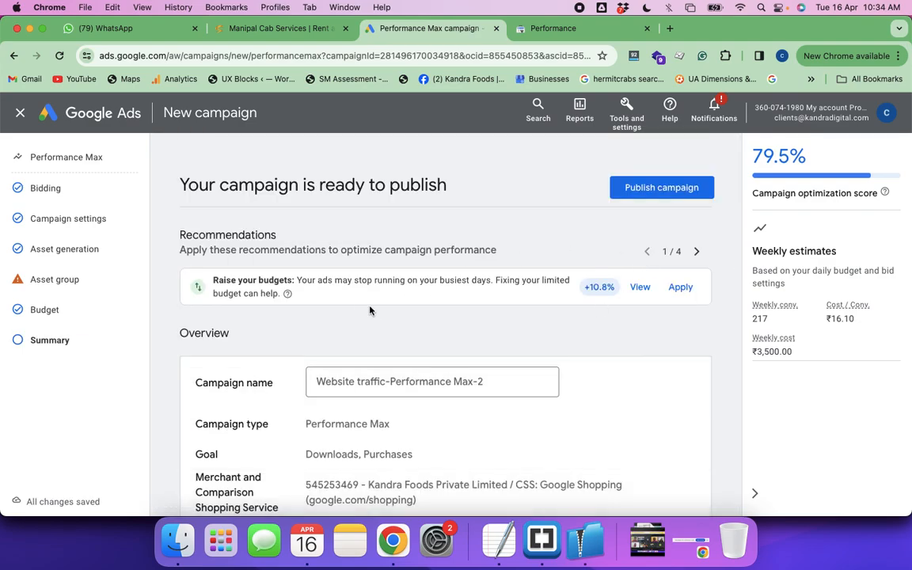
Check the campaign summary down to the ₹500.00/day budget and publish the campaign
{"action": "scroll", "coordinate": [475, 327], "scroll_direction": "down", "scroll_amount": 10}
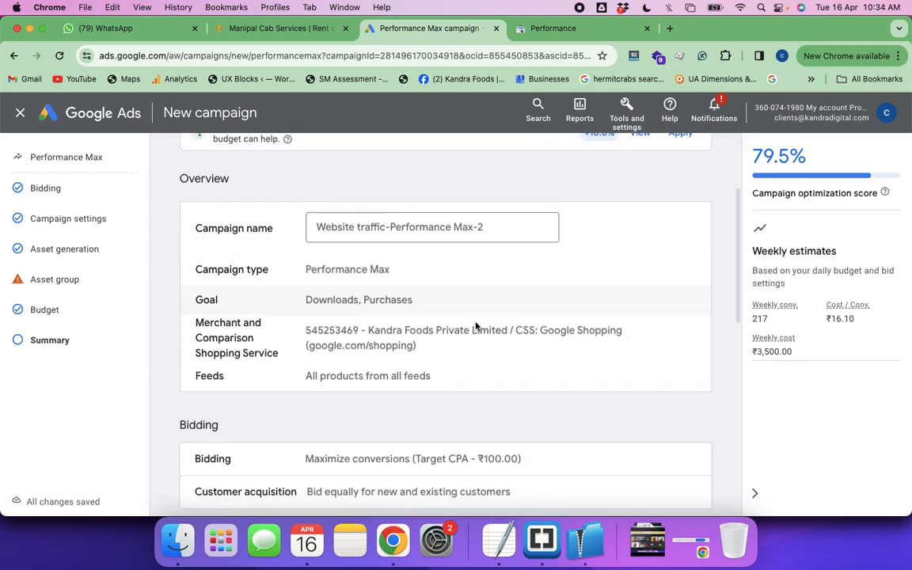
{"action": "scroll", "coordinate": [476, 327], "scroll_direction": "down", "scroll_amount": 2}
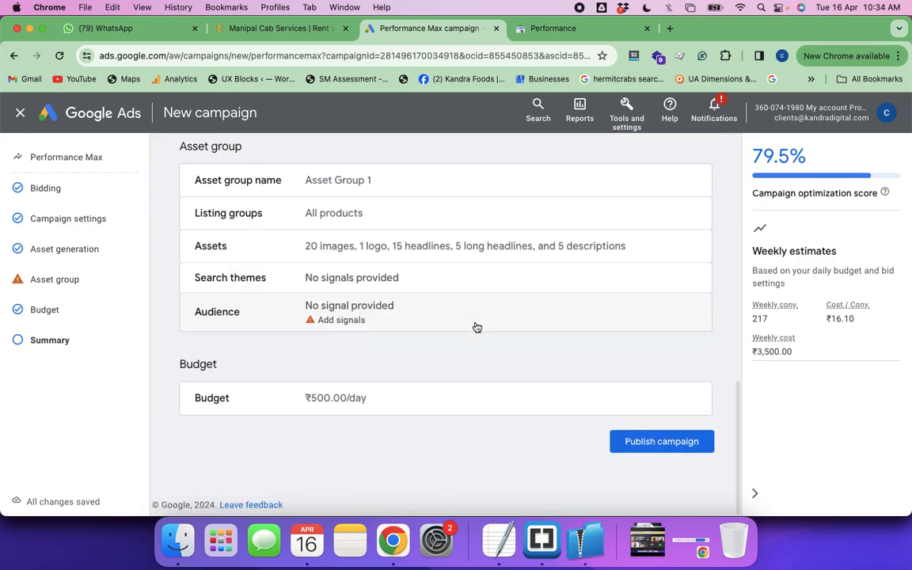
{"action": "left_click", "coordinate": [641, 446]}
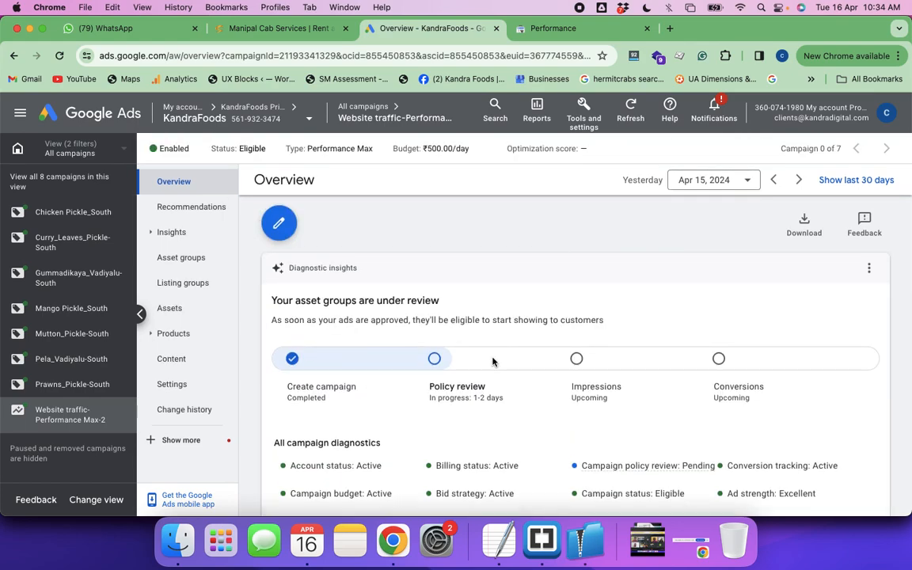
Review the published campaign's overview, including its diagnostics, asset group status, targeted location map and asset performance
{"action": "left_click", "coordinate": [184, 309]}
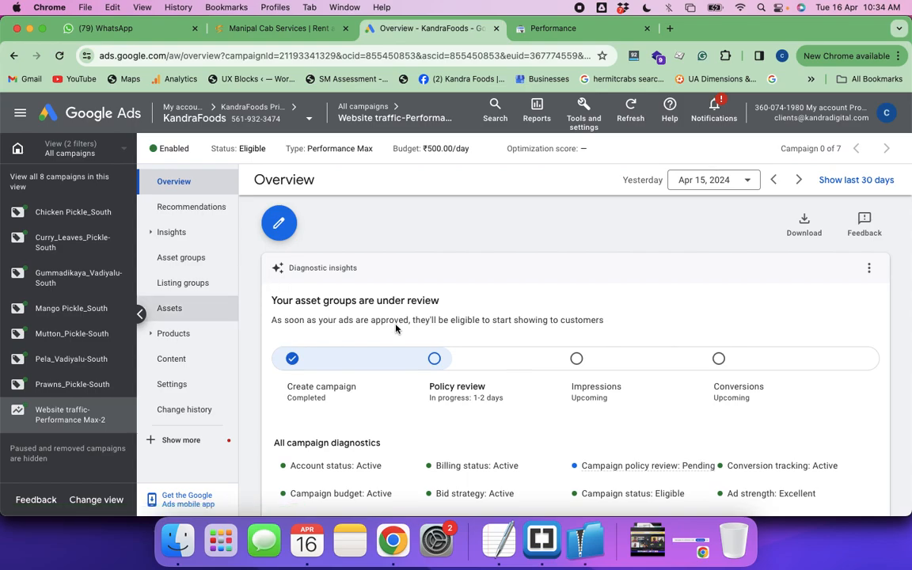
{"action": "scroll", "coordinate": [512, 336], "scroll_direction": "down", "scroll_amount": 5}
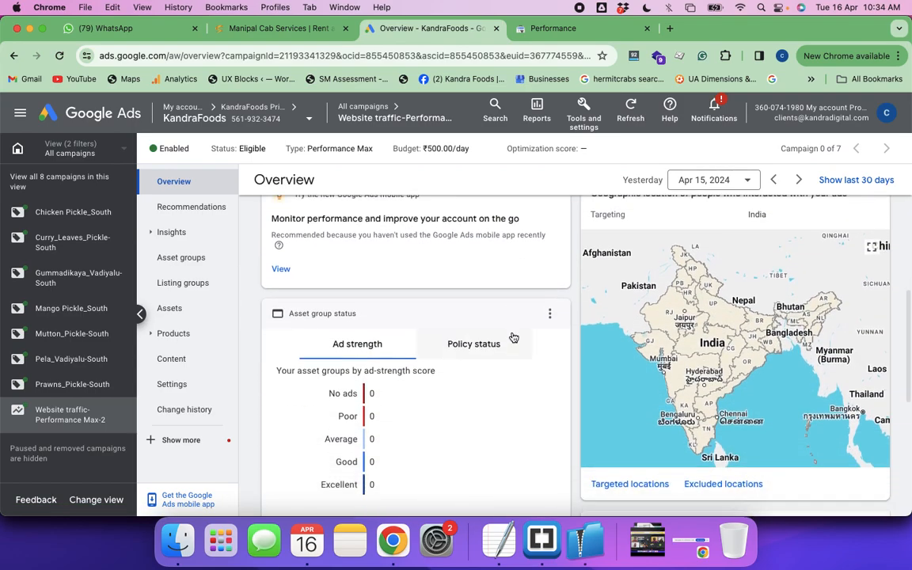
{"action": "scroll", "coordinate": [512, 336], "scroll_direction": "down", "scroll_amount": 5}
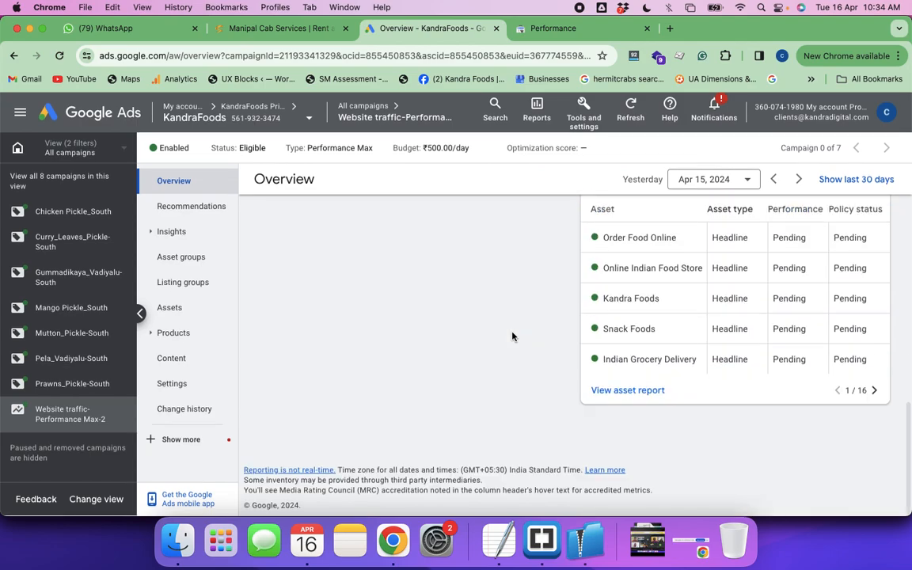
{"action": "scroll", "coordinate": [512, 337], "scroll_direction": "up", "scroll_amount": 8}
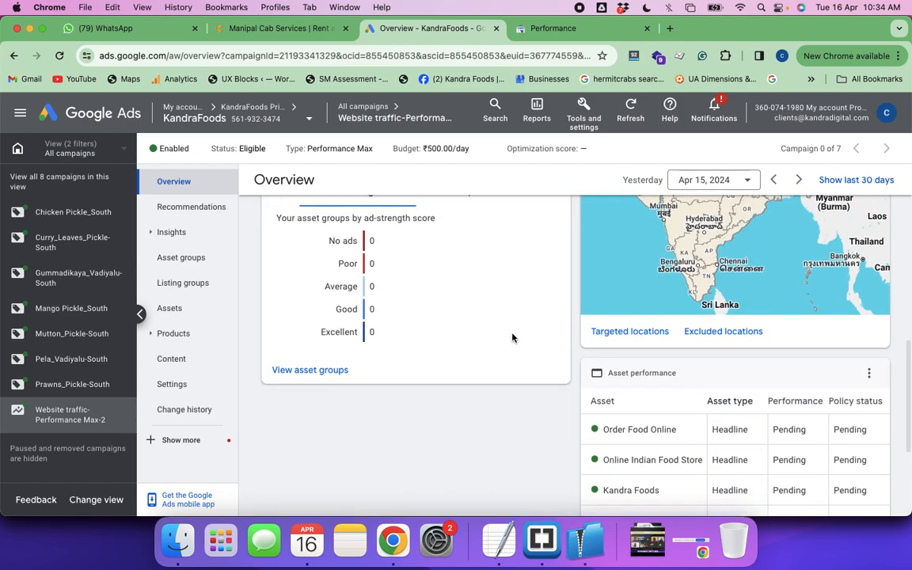
{"action": "scroll", "coordinate": [513, 336], "scroll_direction": "up", "scroll_amount": 3}
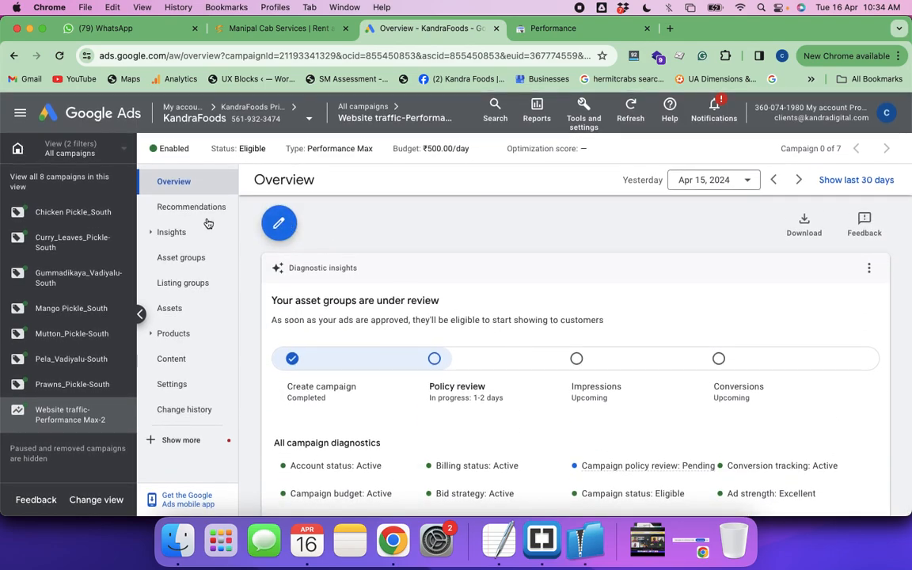
Go to the list of all campaigns, pause Website traffic-Performance Max-2 and dismiss the saved-change notice
{"action": "left_click", "coordinate": [367, 108]}
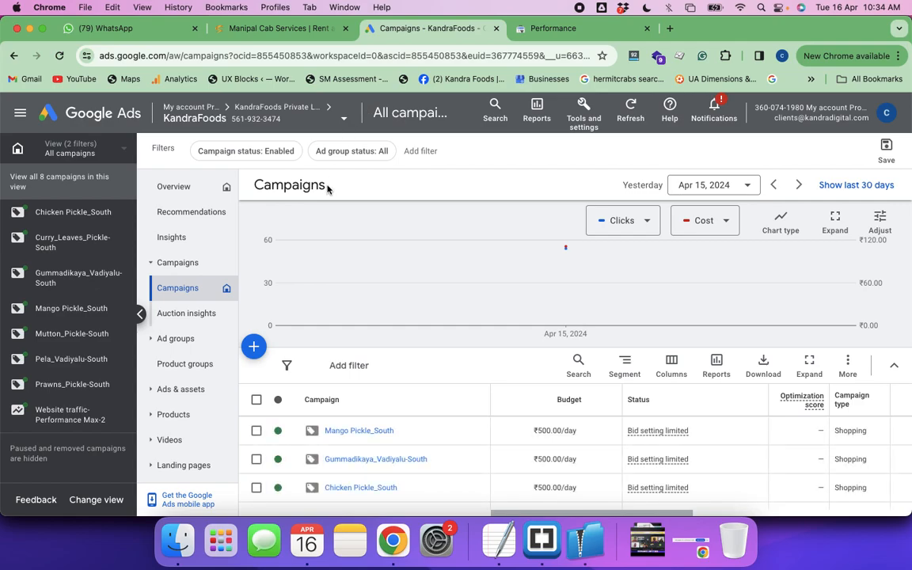
{"action": "scroll", "coordinate": [376, 338], "scroll_direction": "down", "scroll_amount": 5}
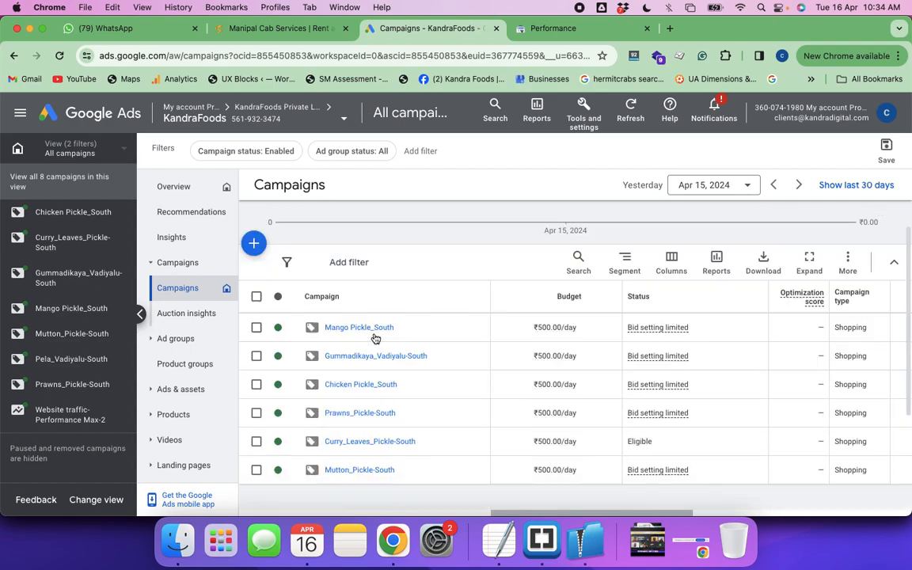
{"action": "scroll", "coordinate": [375, 338], "scroll_direction": "down", "scroll_amount": 2}
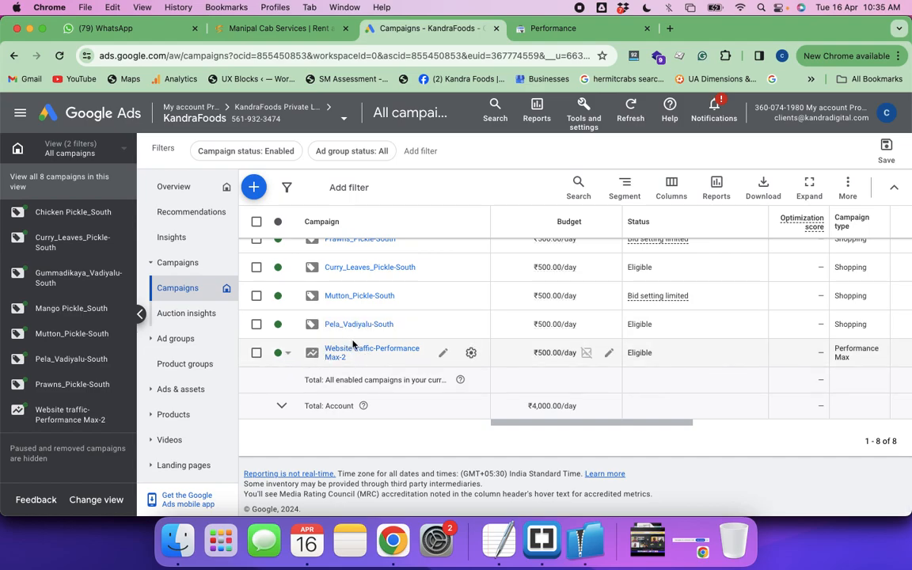
{"action": "scroll", "coordinate": [399, 351], "scroll_direction": "up", "scroll_amount": 5}
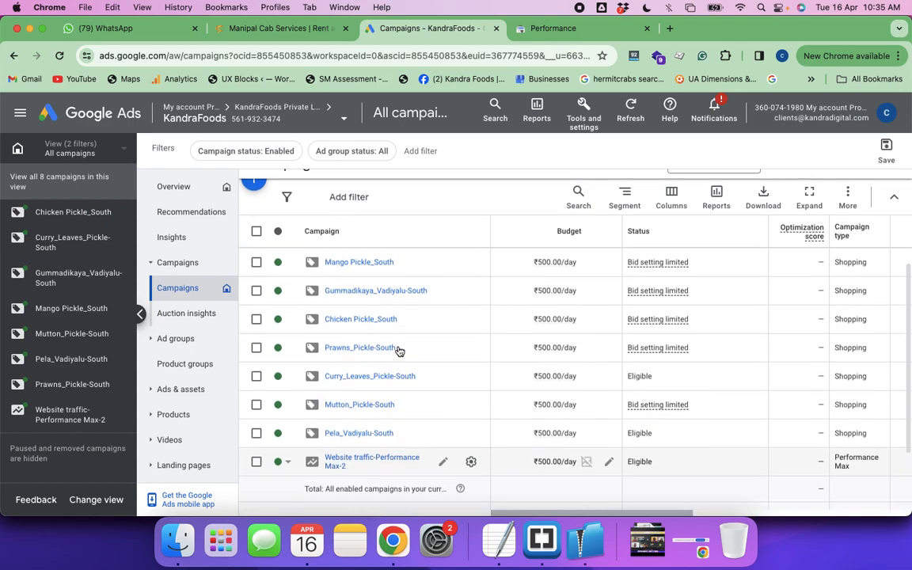
{"action": "scroll", "coordinate": [398, 349], "scroll_direction": "down", "scroll_amount": 2}
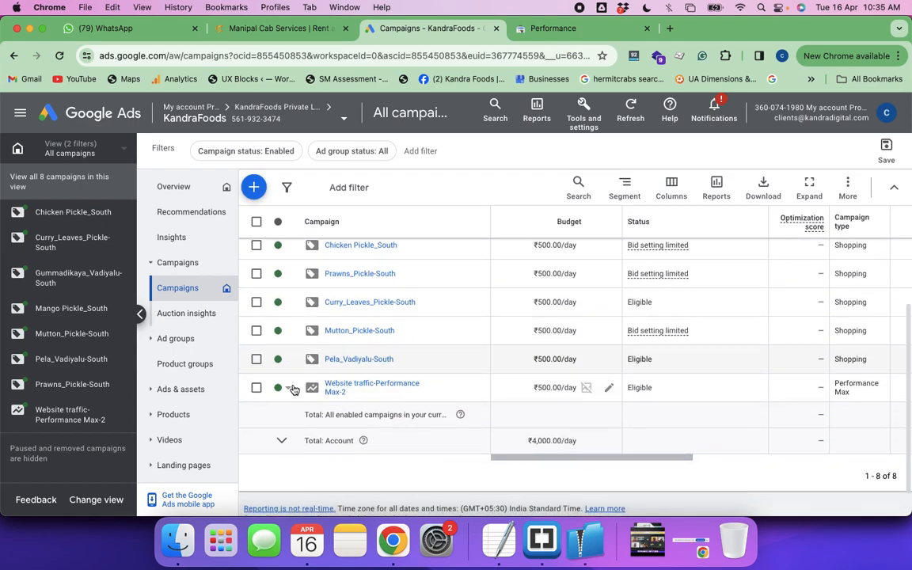
{"action": "left_click", "coordinate": [289, 389]}
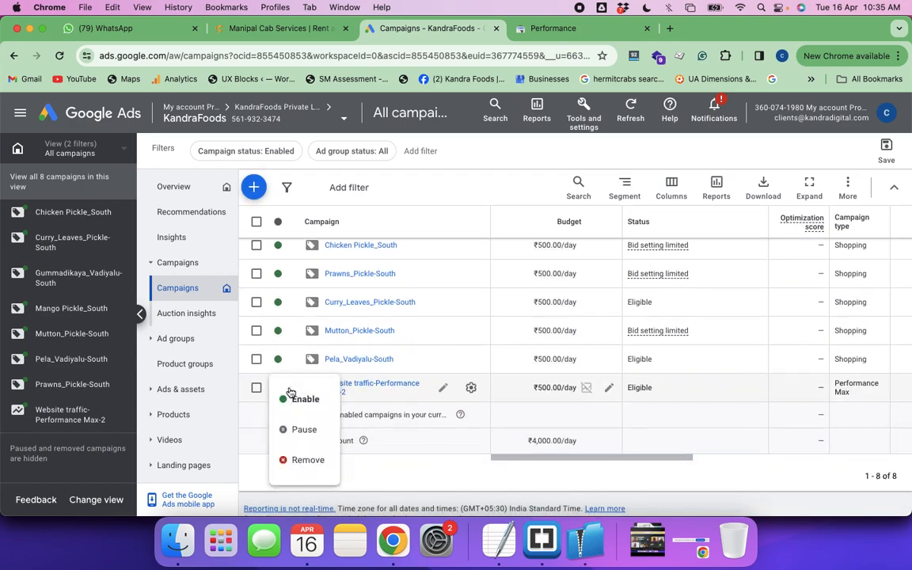
{"action": "left_click", "coordinate": [300, 431]}
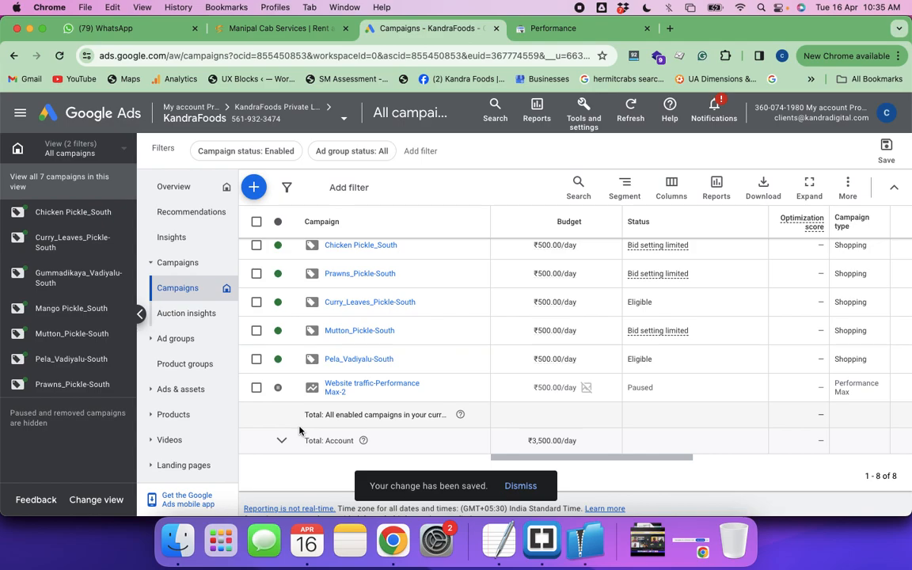
{"action": "left_click", "coordinate": [520, 486]}
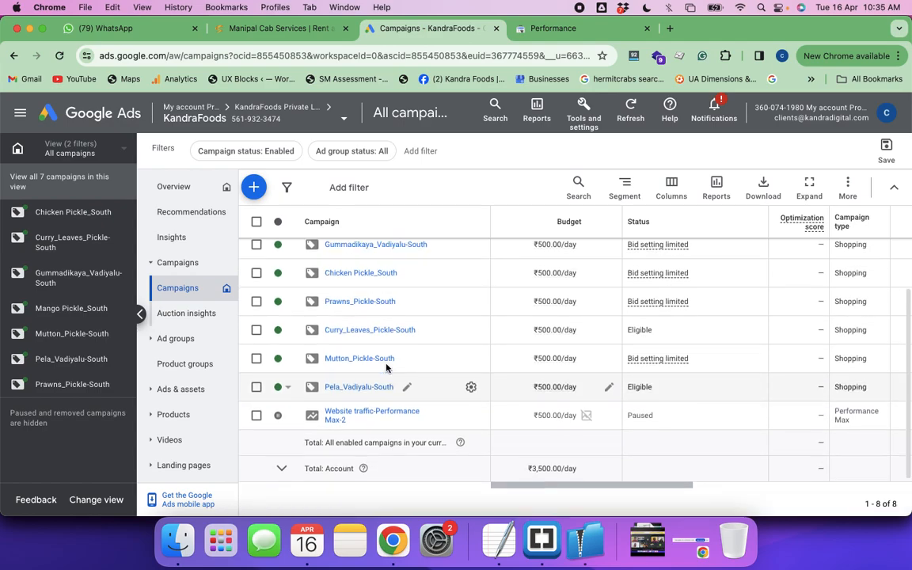
Bring the campaigns' performance metrics into view and set the reporting period to Apr 1 – 15, 2024
{"action": "scroll", "coordinate": [386, 370], "scroll_direction": "up", "scroll_amount": 5}
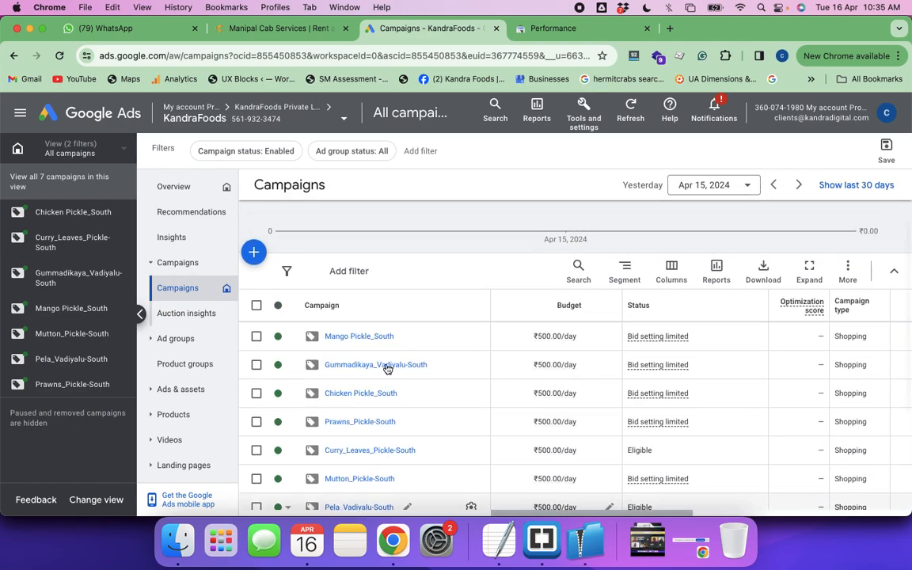
{"action": "scroll", "coordinate": [592, 374], "scroll_direction": "right", "scroll_amount": 5}
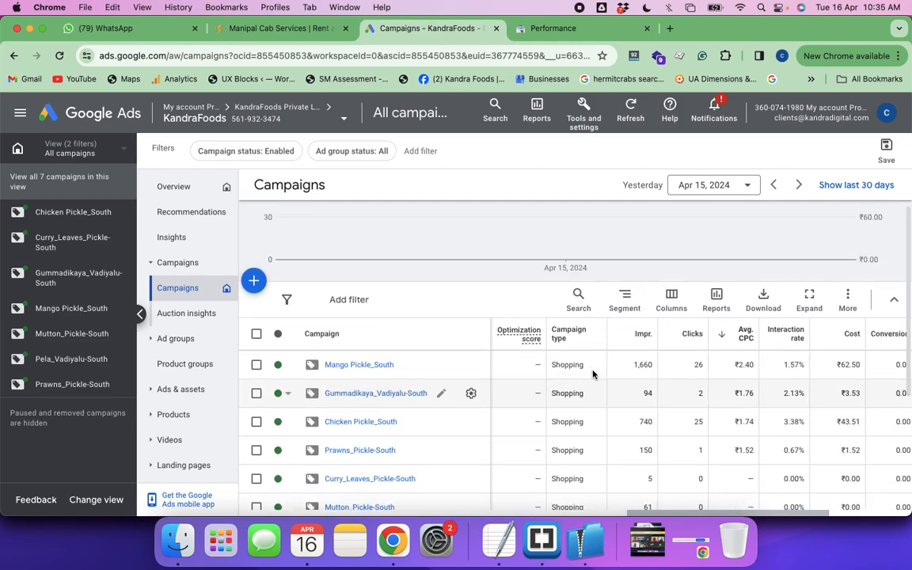
{"action": "scroll", "coordinate": [593, 374], "scroll_direction": "right", "scroll_amount": 3}
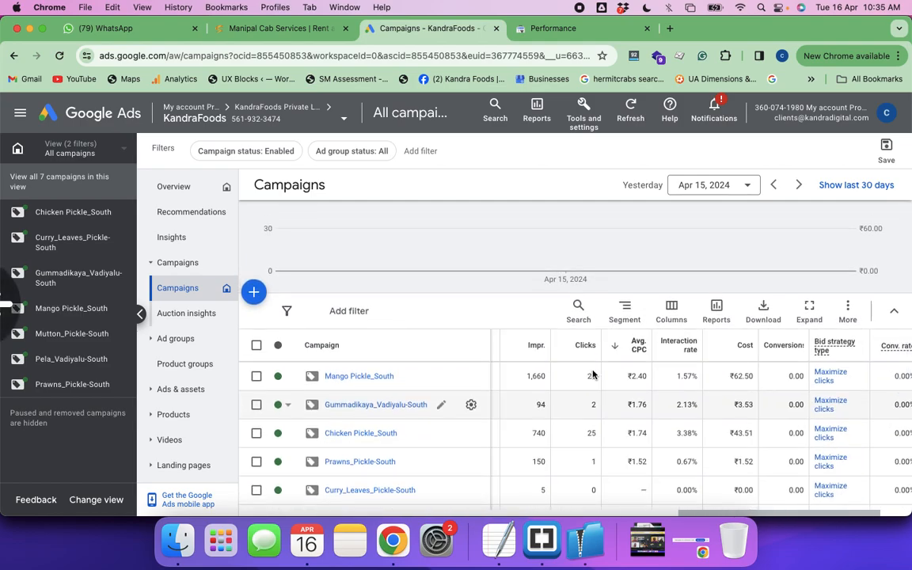
{"action": "scroll", "coordinate": [593, 375], "scroll_direction": "down", "scroll_amount": 3}
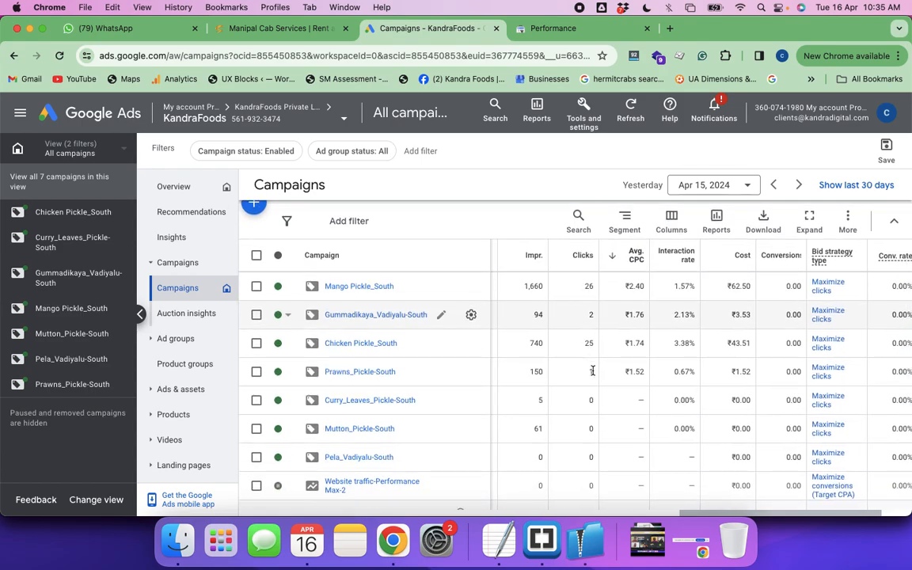
{"action": "left_click", "coordinate": [747, 185]}
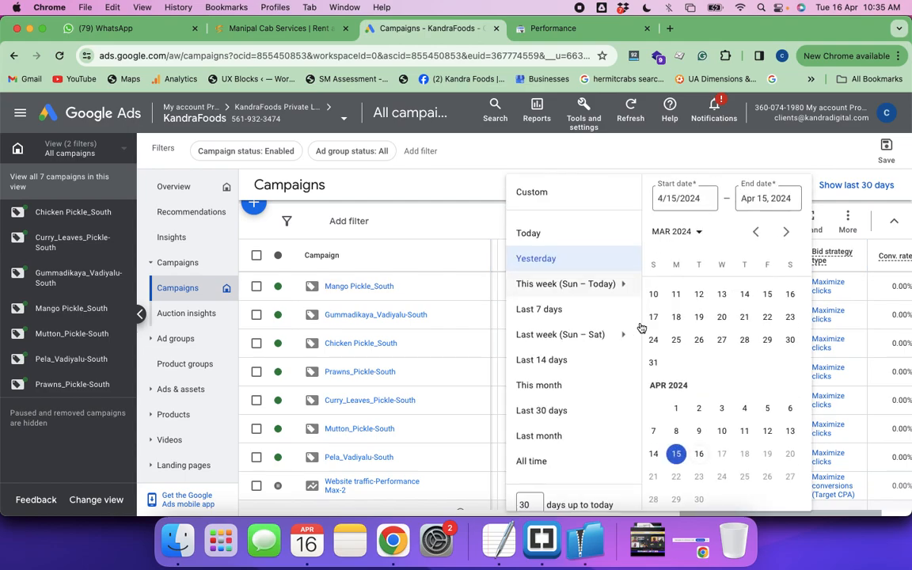
{"action": "left_click", "coordinate": [676, 408]}
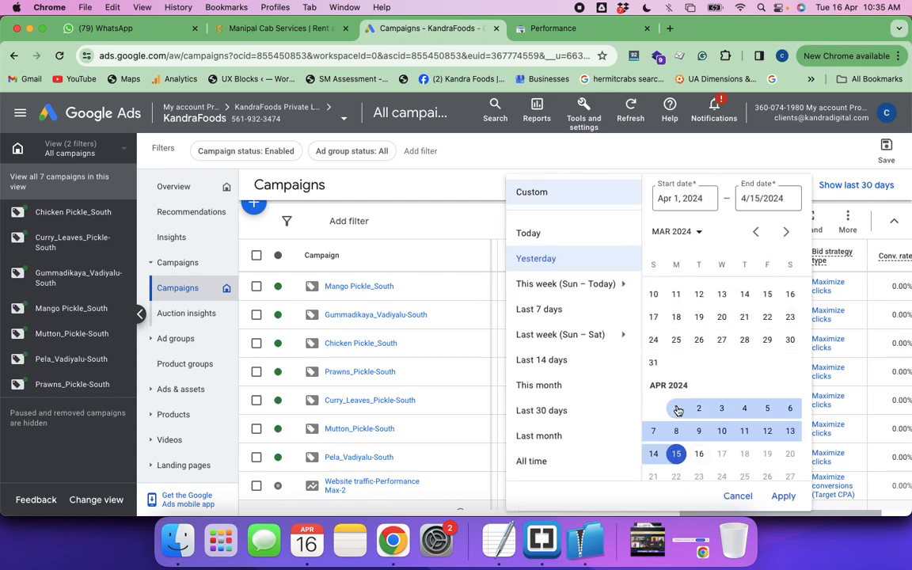
{"action": "left_click", "coordinate": [781, 496]}
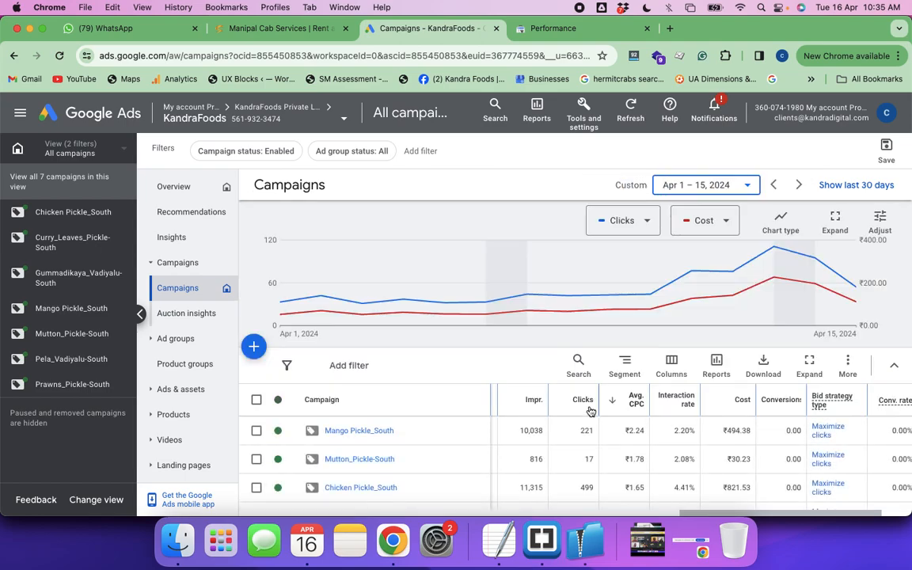
Examine the Mango Pickle_South campaign's impressions, clicks, interaction rate and average CPC for the chosen period
{"action": "scroll", "coordinate": [589, 410], "scroll_direction": "down", "scroll_amount": 3}
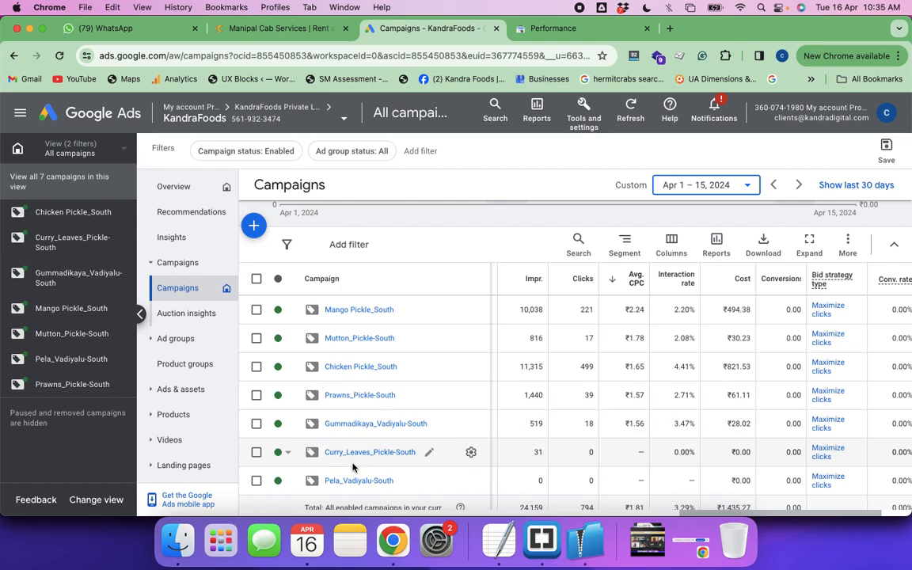
{"action": "scroll", "coordinate": [353, 468], "scroll_direction": "down", "scroll_amount": 2}
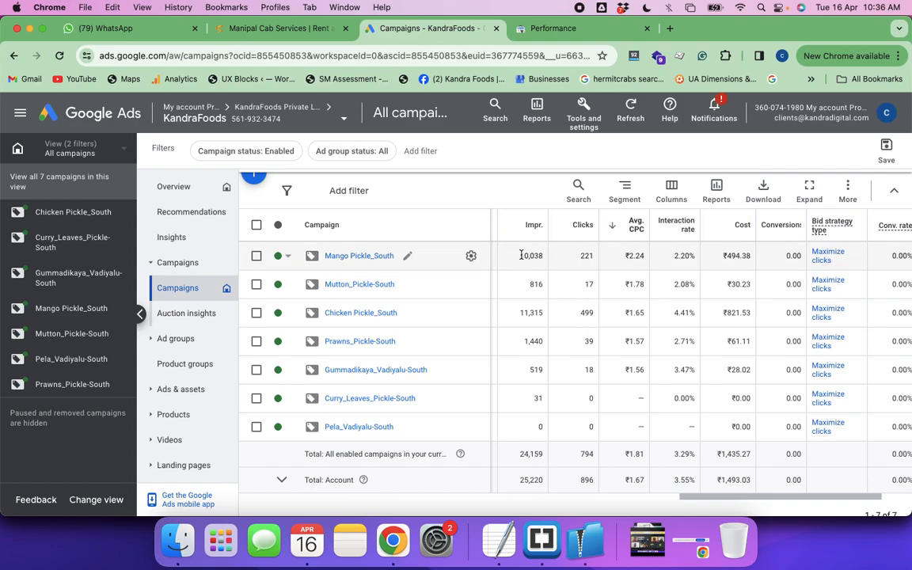
{"action": "left_click_drag", "start_coordinate": [521, 255], "coordinate": [543, 260]}
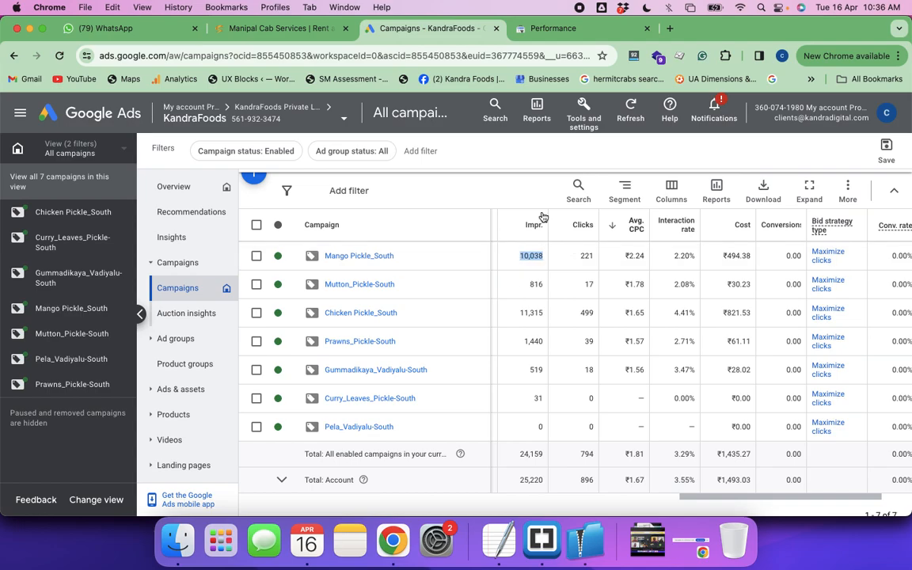
{"action": "left_click_drag", "start_coordinate": [580, 255], "coordinate": [596, 260]}
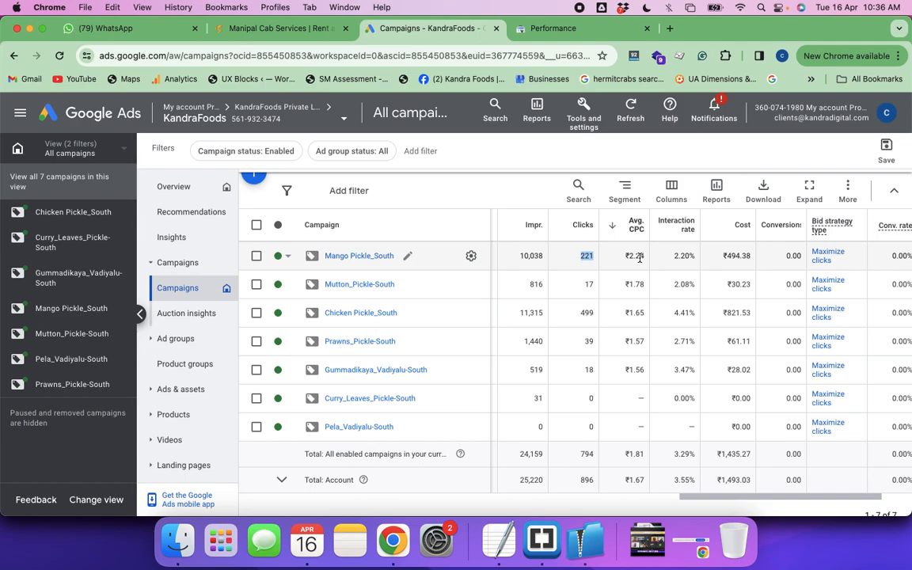
{"action": "left_click_drag", "start_coordinate": [674, 256], "coordinate": [691, 256]}
{"action": "left_click", "coordinate": [629, 257]}
{"action": "left_click_drag", "start_coordinate": [629, 258], "coordinate": [644, 262]}
{"action": "left_click", "coordinate": [629, 255]}
{"action": "left_click_drag", "start_coordinate": [629, 256], "coordinate": [644, 256]}
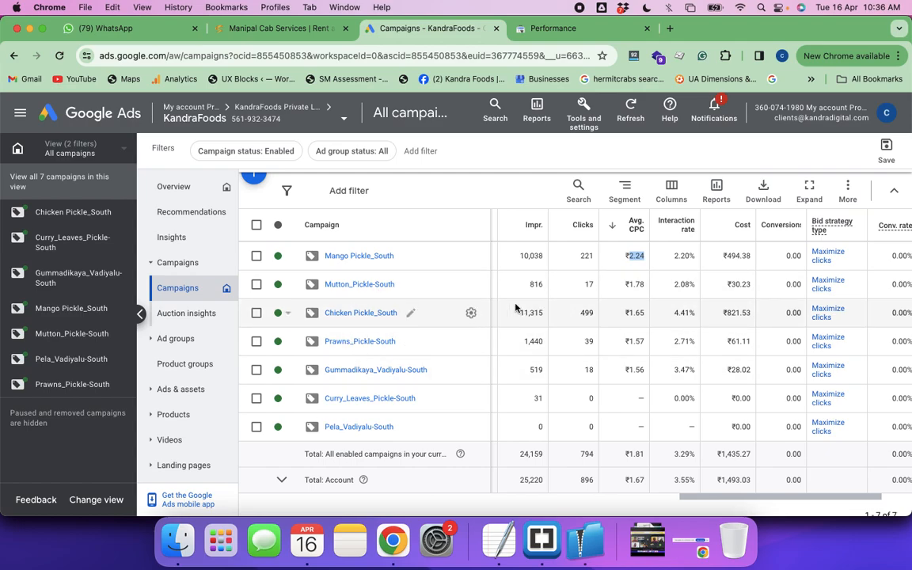
Compare the average CPC of Mango Pickle_South with that of Mutton_Pickle-South and Chicken Pickle_South
{"action": "double_click", "coordinate": [635, 285]}
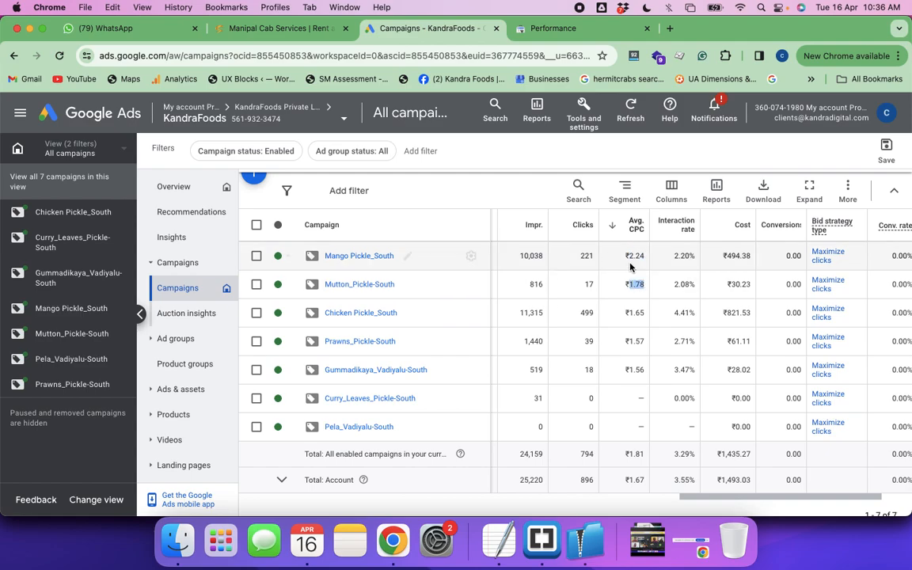
{"action": "double_click", "coordinate": [634, 256]}
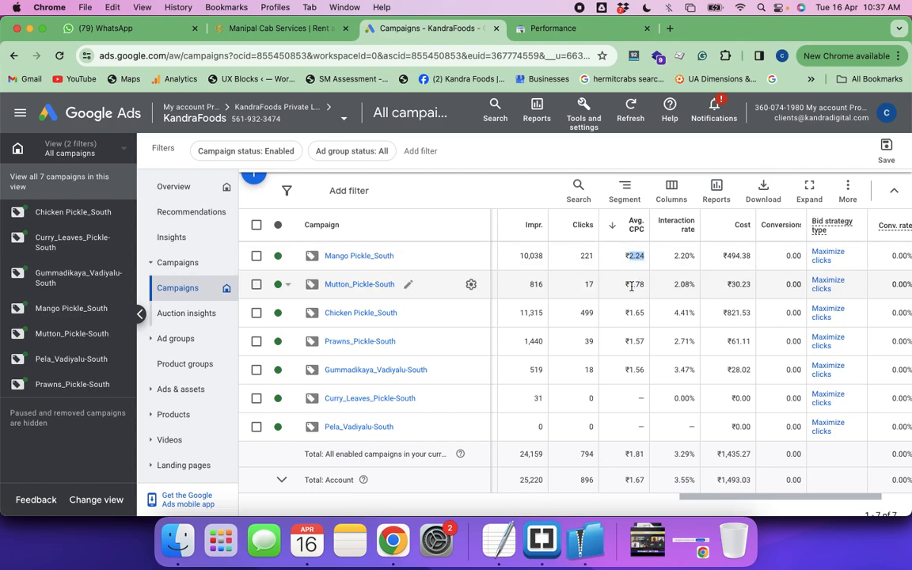
{"action": "double_click", "coordinate": [636, 284]}
{"action": "double_click", "coordinate": [635, 285]}
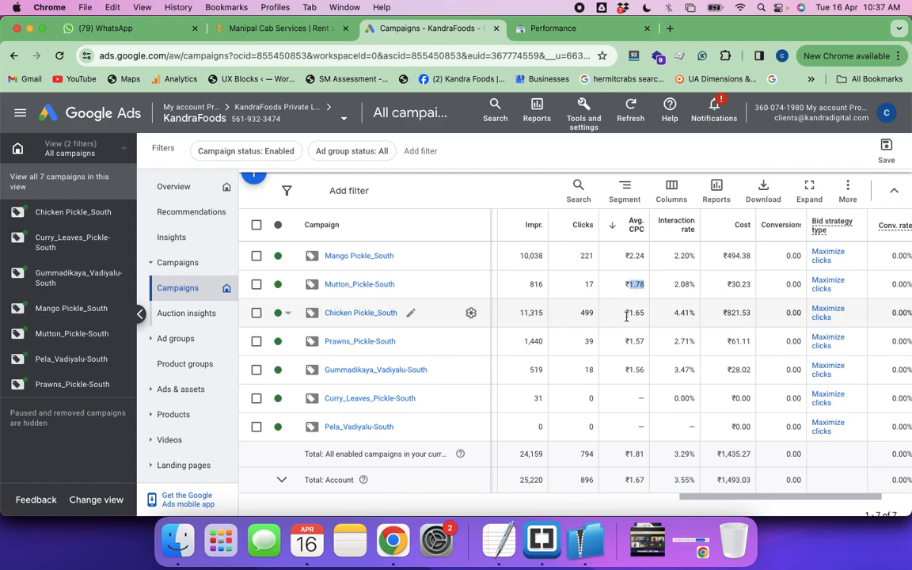
{"action": "double_click", "coordinate": [635, 313]}
{"action": "double_click", "coordinate": [635, 256]}
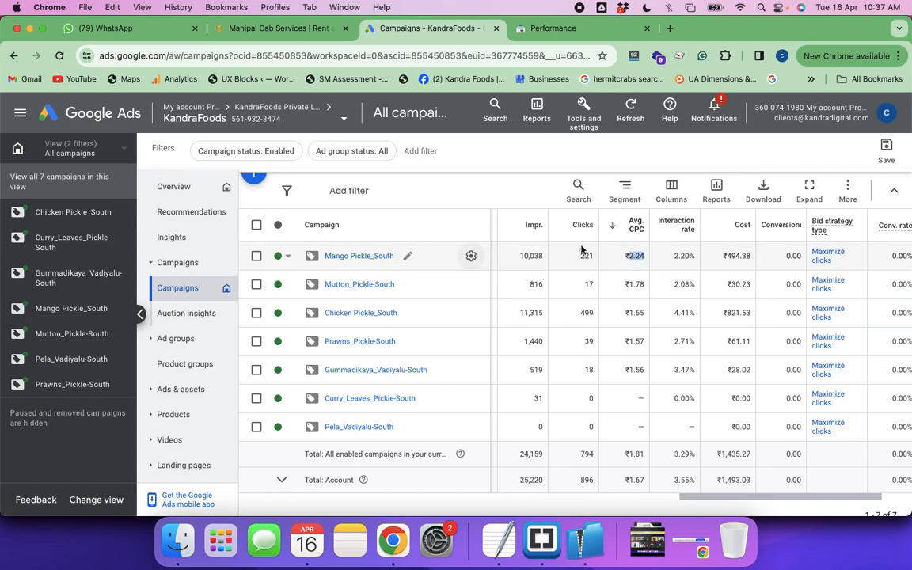
{"action": "left_click", "coordinate": [630, 256]}
{"action": "left_click_drag", "start_coordinate": [631, 256], "coordinate": [646, 257]}
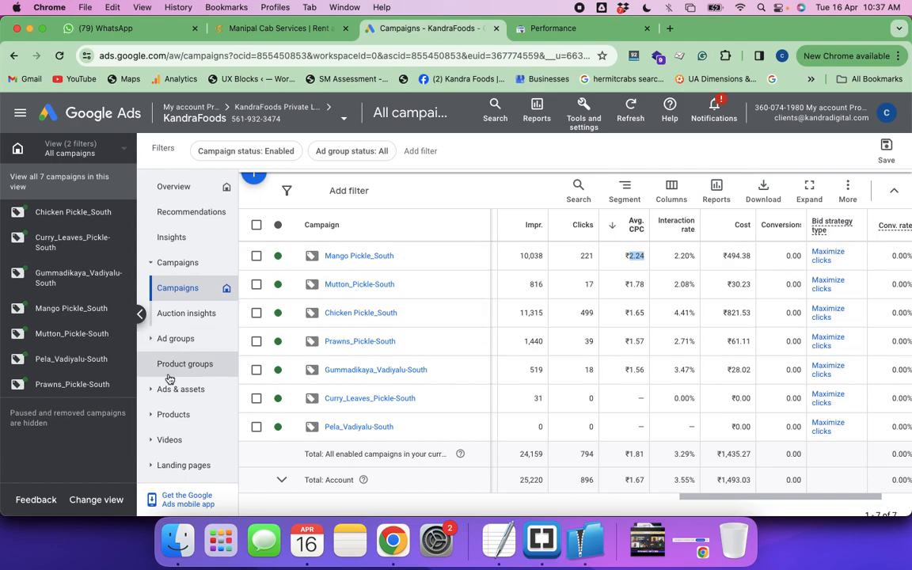
Open the Search terms report under Keywords for all campaigns
{"action": "scroll", "coordinate": [166, 417], "scroll_direction": "down", "scroll_amount": 3}
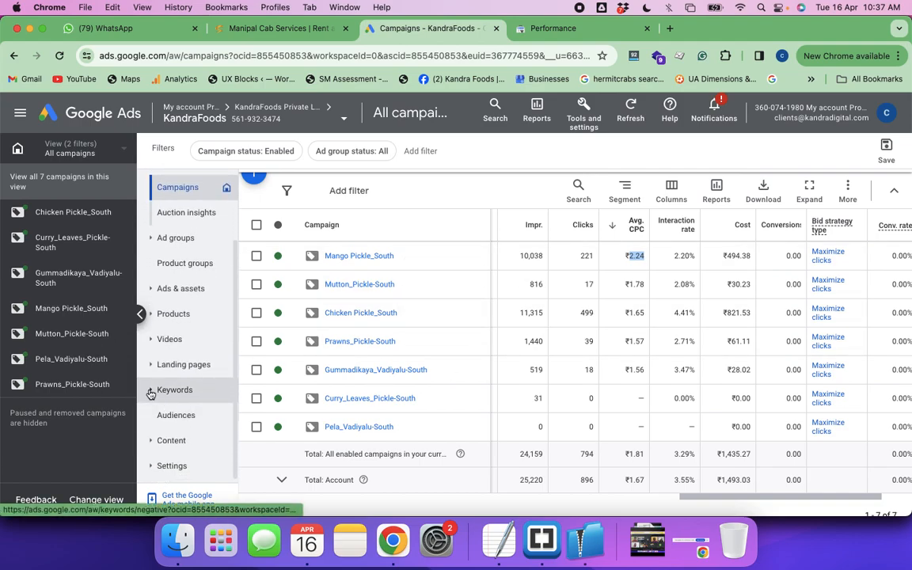
{"action": "left_click", "coordinate": [150, 393]}
{"action": "scroll", "coordinate": [174, 444], "scroll_direction": "down", "scroll_amount": 1}
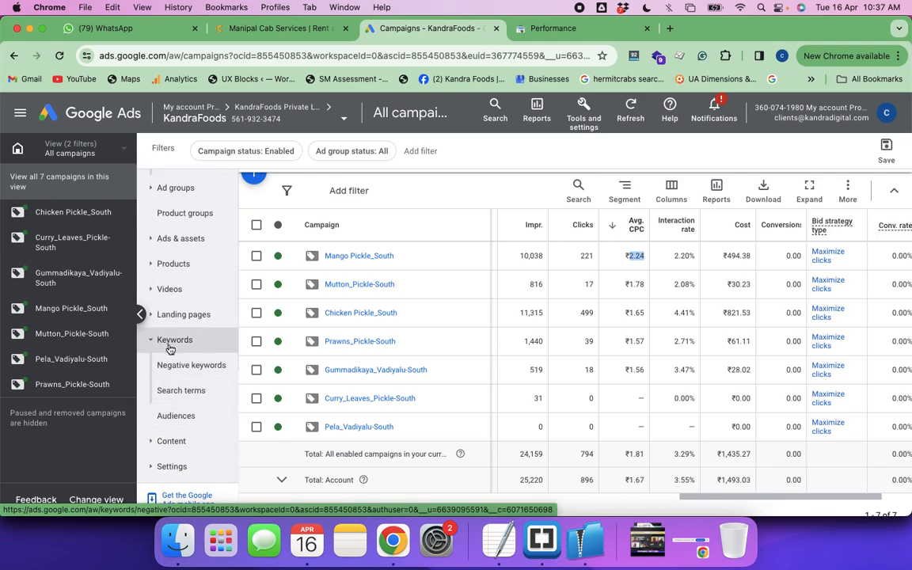
{"action": "left_click", "coordinate": [183, 393]}
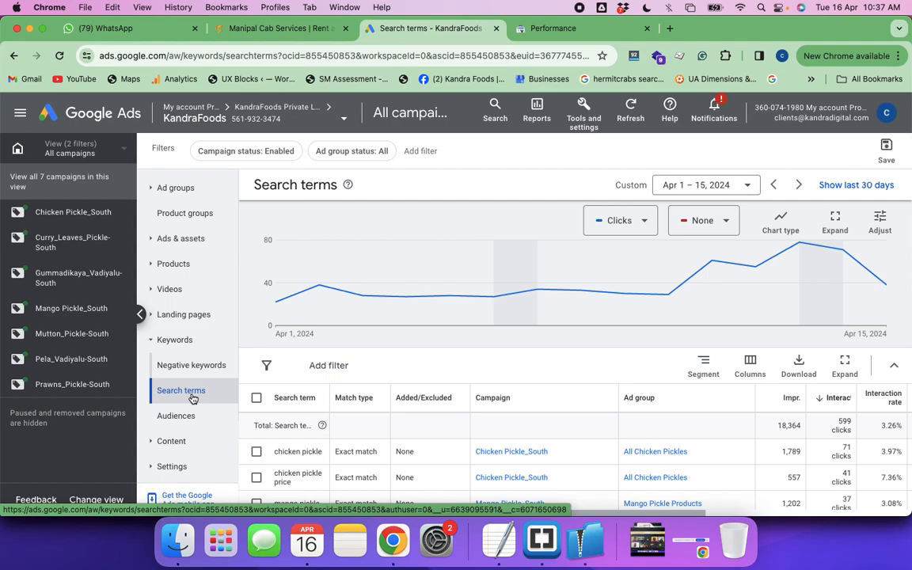
Examine the listed search terms with their campaigns, ad groups, impressions and interactions, including the totals at the end
{"action": "scroll", "coordinate": [403, 371], "scroll_direction": "down", "scroll_amount": 4}
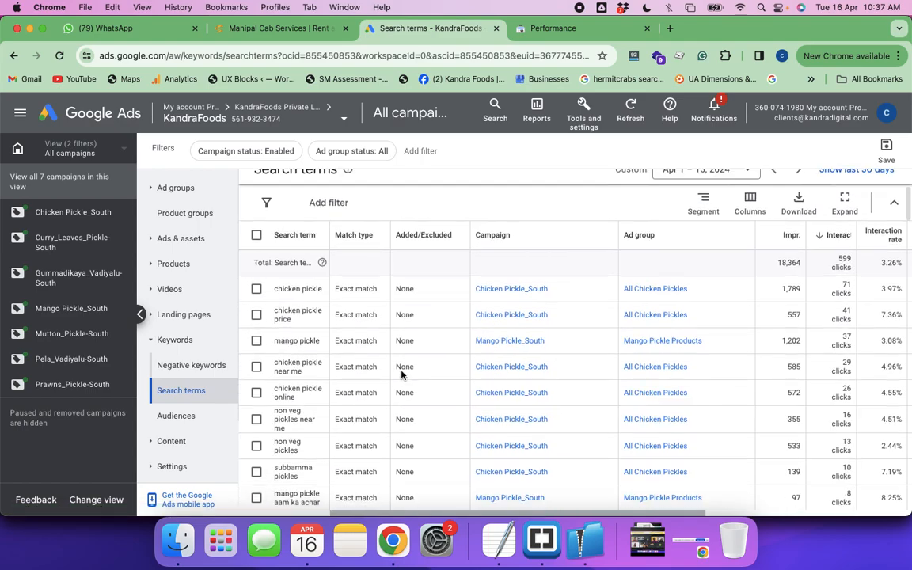
{"action": "scroll", "coordinate": [402, 370], "scroll_direction": "down", "scroll_amount": 1}
{"action": "scroll", "coordinate": [402, 374], "scroll_direction": "down", "scroll_amount": 10}
{"action": "scroll", "coordinate": [401, 374], "scroll_direction": "down", "scroll_amount": 10}
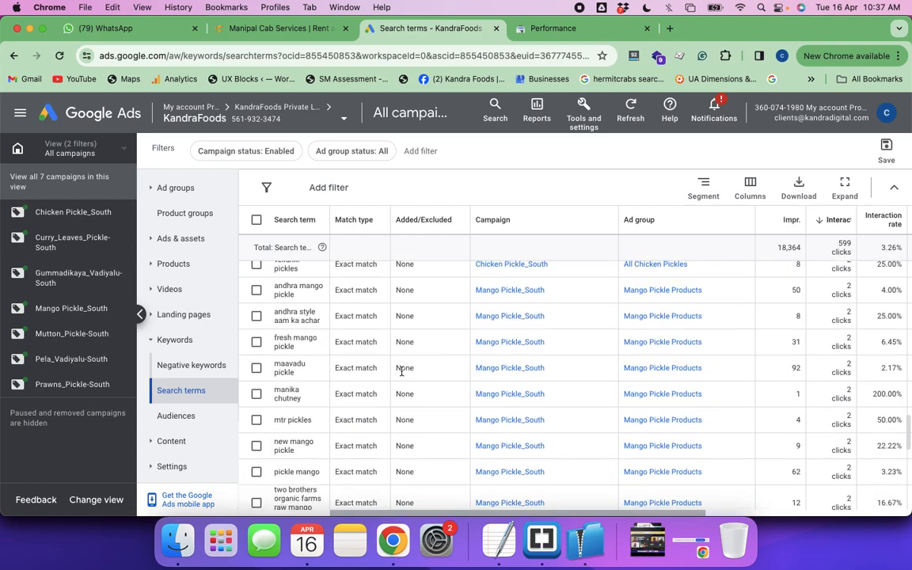
{"action": "scroll", "coordinate": [401, 372], "scroll_direction": "down", "scroll_amount": 10}
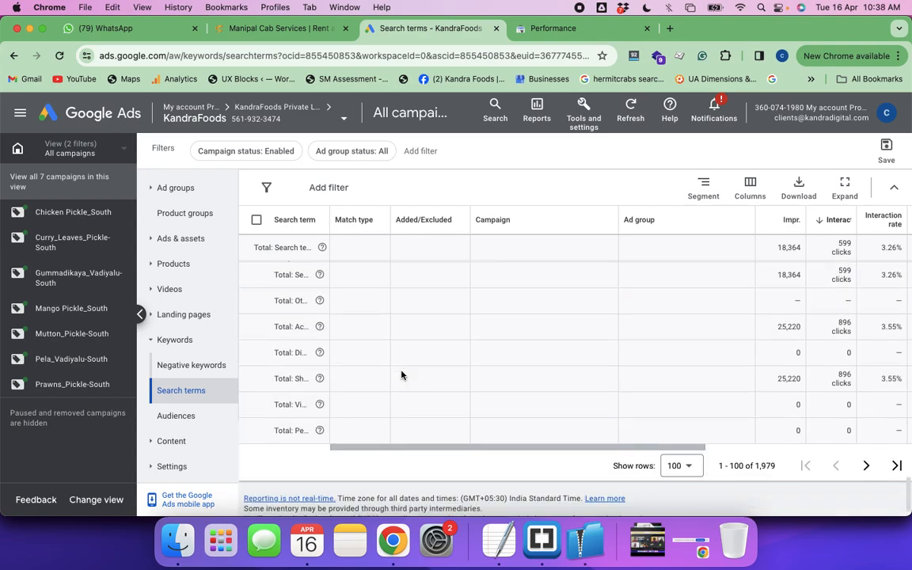
{"action": "scroll", "coordinate": [401, 374], "scroll_direction": "down", "scroll_amount": 1}
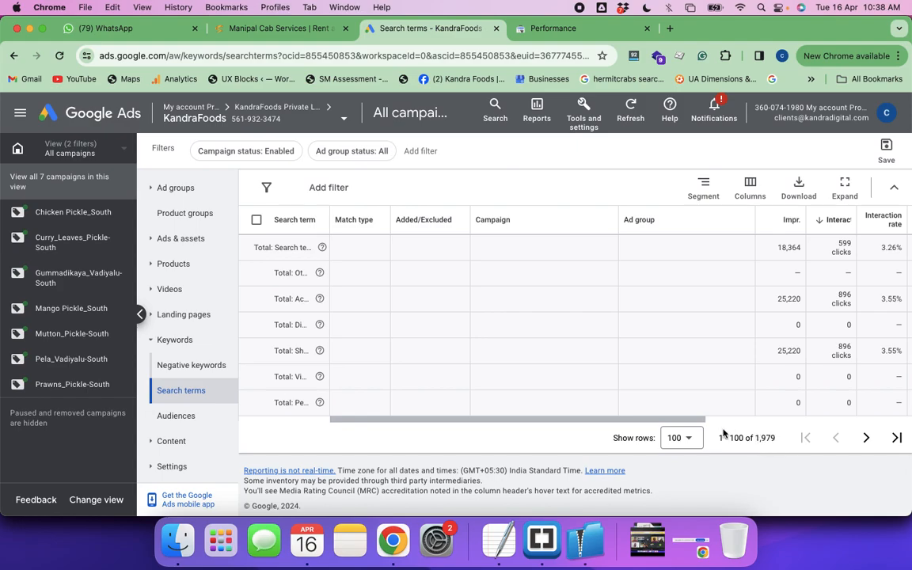
{"action": "scroll", "coordinate": [681, 390], "scroll_direction": "up", "scroll_amount": 5}
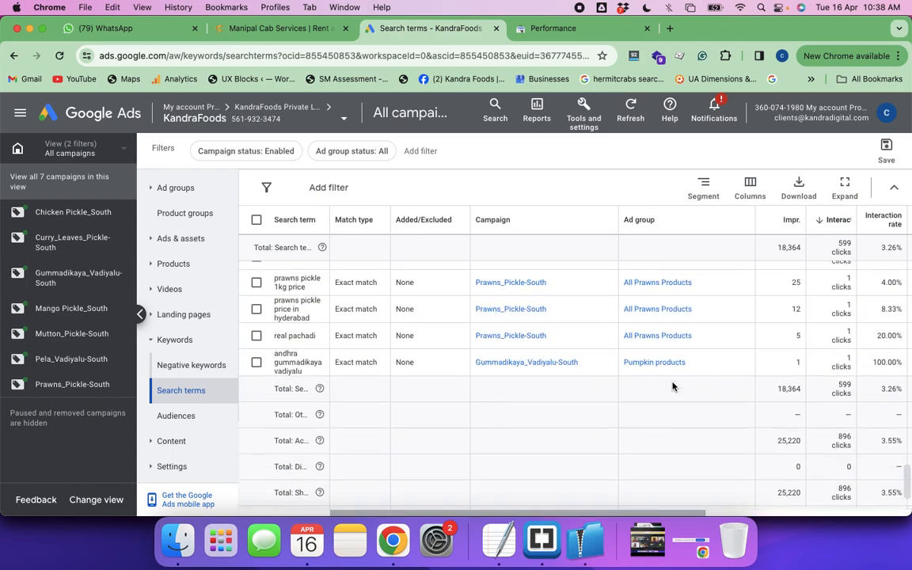
{"action": "scroll", "coordinate": [673, 386], "scroll_direction": "up", "scroll_amount": 1}
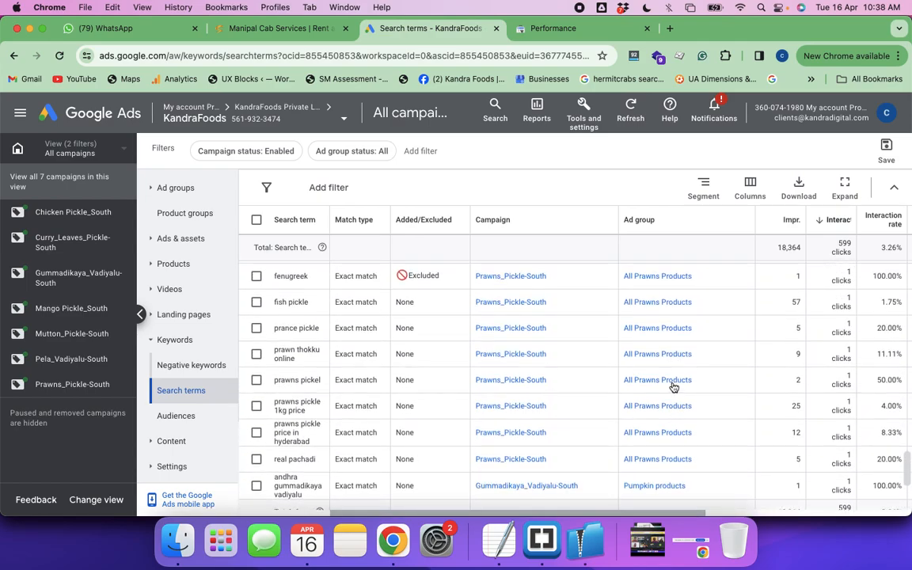
{"action": "scroll", "coordinate": [673, 387], "scroll_direction": "up", "scroll_amount": 5}
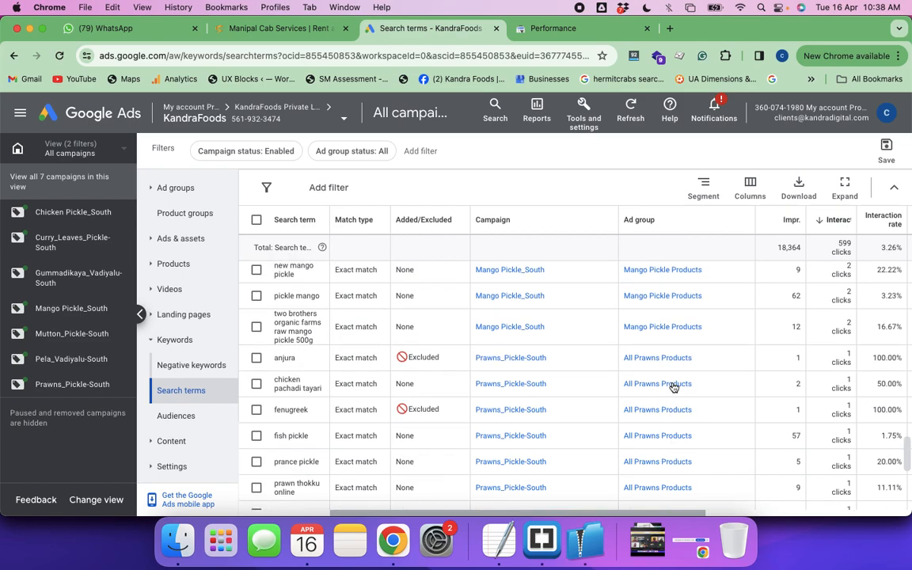
Download the search terms as a .csv file named Search terms report to the Downloads folder
{"action": "left_click", "coordinate": [797, 195]}
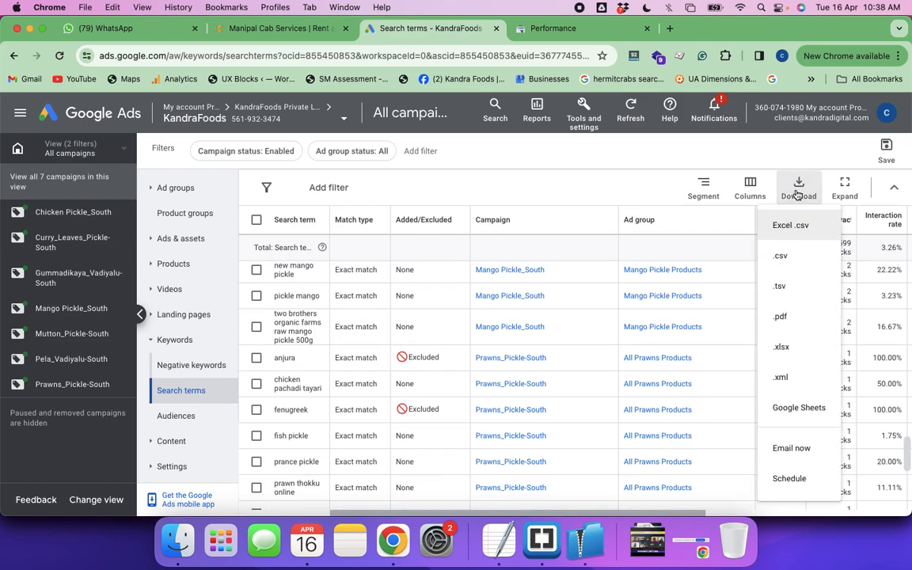
{"action": "left_click", "coordinate": [781, 253]}
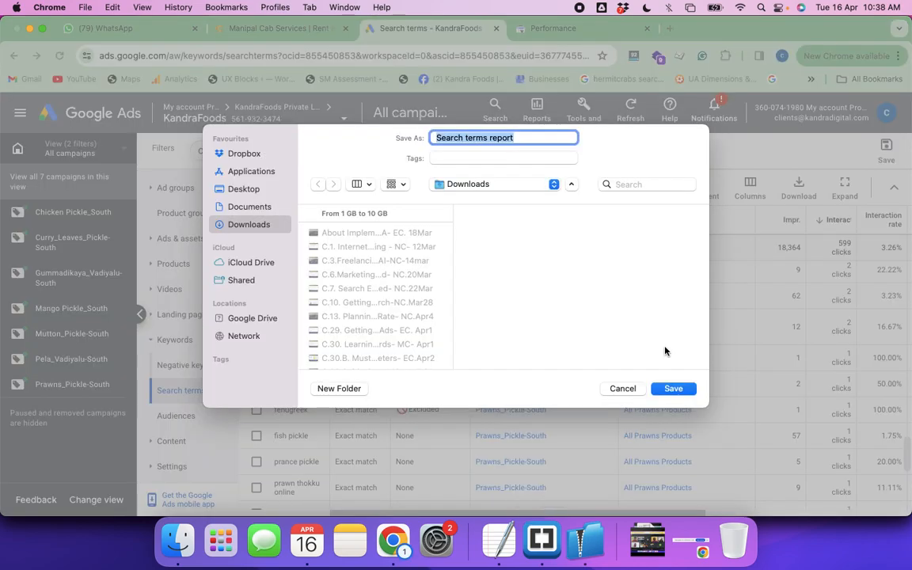
{"action": "key", "text": "Return"}
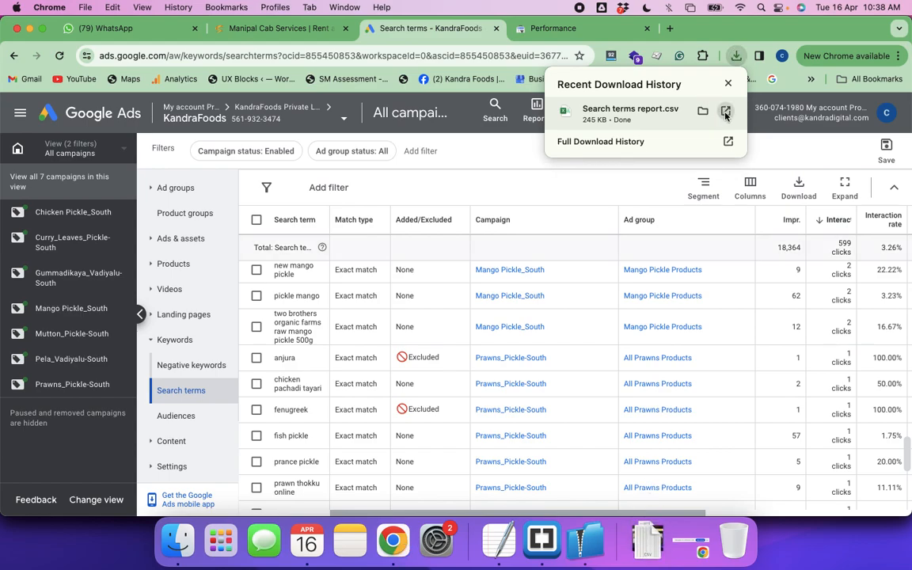
Open the downloaded Search terms report.csv in Microsoft Excel and bring its window to the front
{"action": "left_click", "coordinate": [725, 113]}
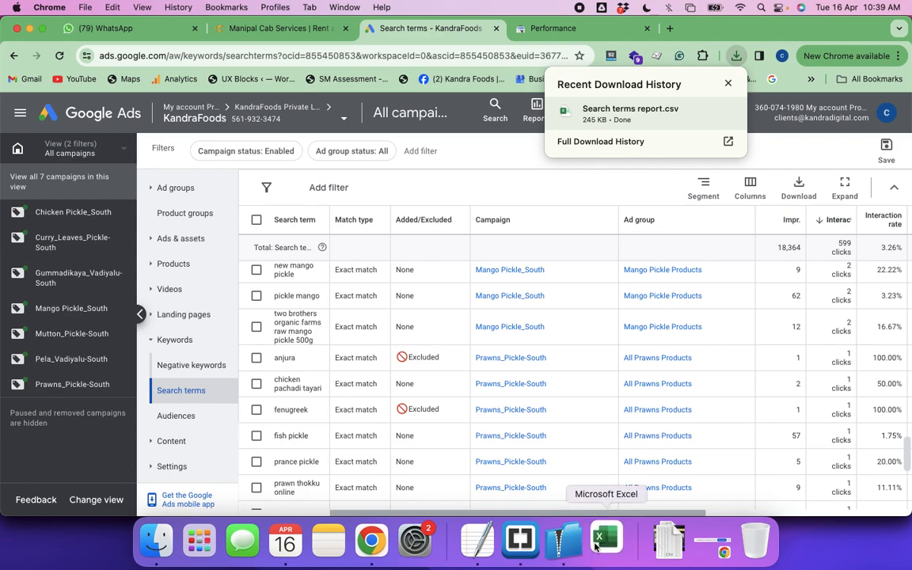
{"action": "mouse_move", "coordinate": [726, 110]}
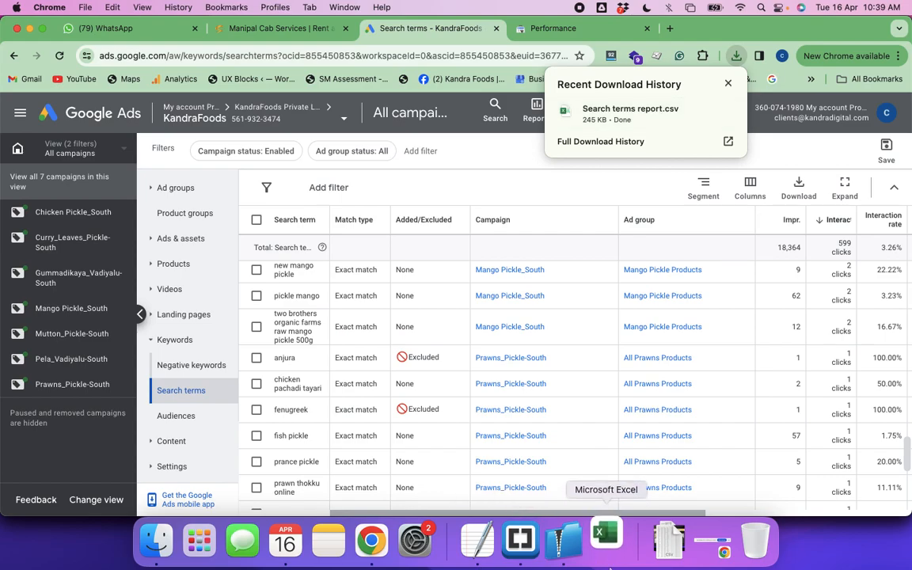
{"action": "left_click", "coordinate": [609, 516]}
{"action": "right_click", "coordinate": [610, 523]}
{"action": "left_click", "coordinate": [610, 538]}
{"action": "left_click", "coordinate": [609, 539]}
{"action": "right_click", "coordinate": [609, 539]}
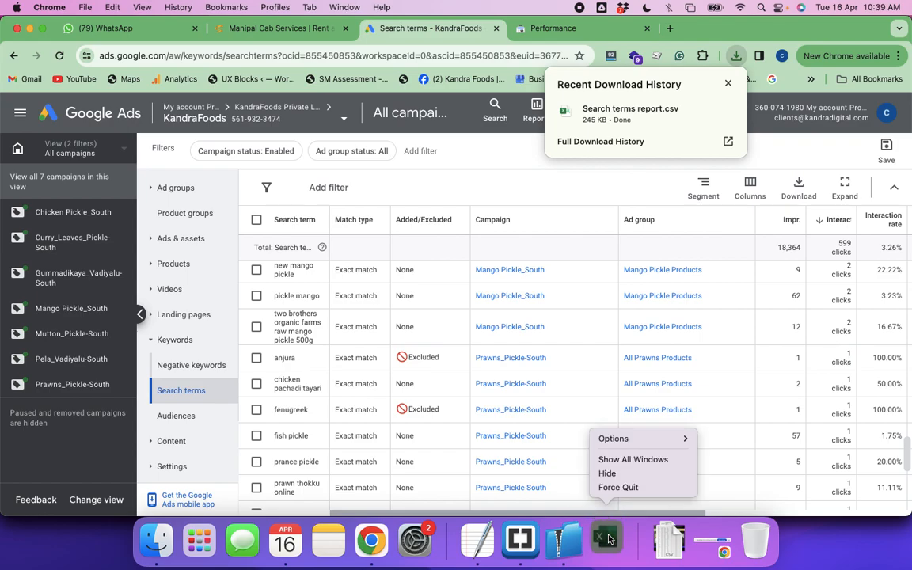
{"action": "left_click", "coordinate": [625, 460]}
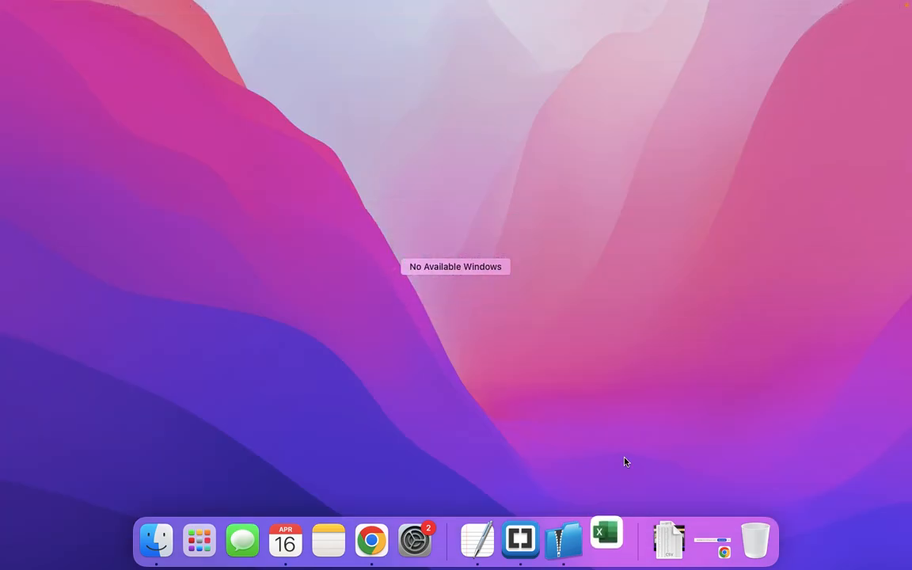
{"action": "left_click", "coordinate": [607, 542]}
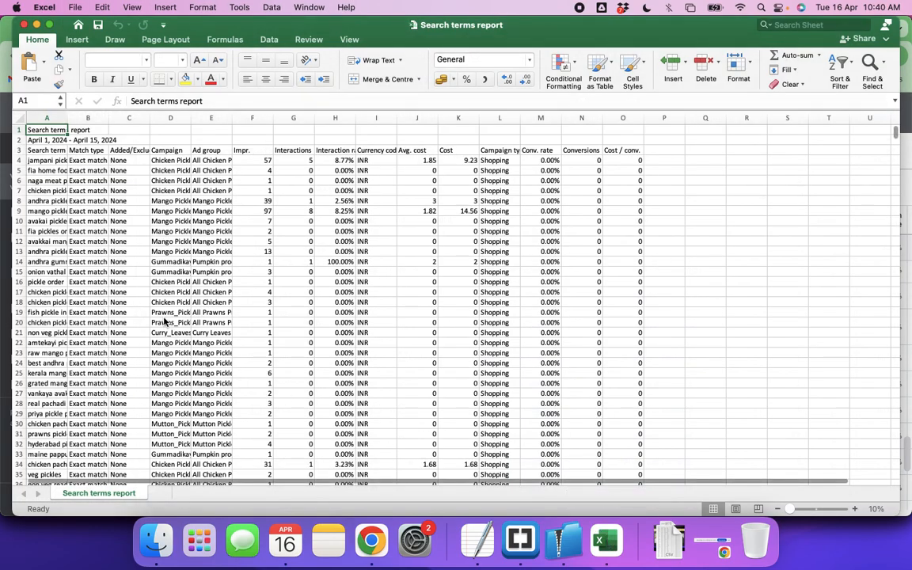
Widen the Search term and Campaign columns so their full entries can be read
{"action": "left_click", "coordinate": [165, 322]}
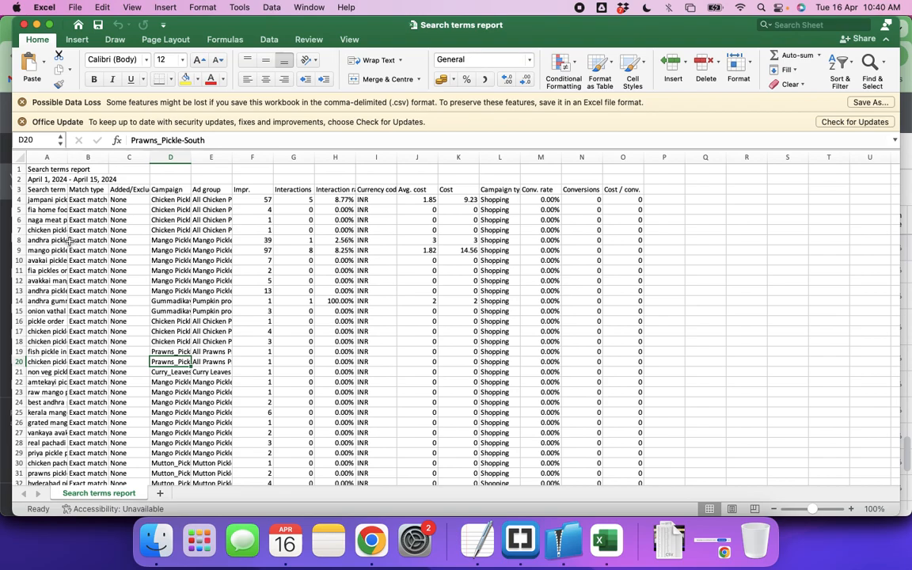
{"action": "double_click", "coordinate": [69, 160]}
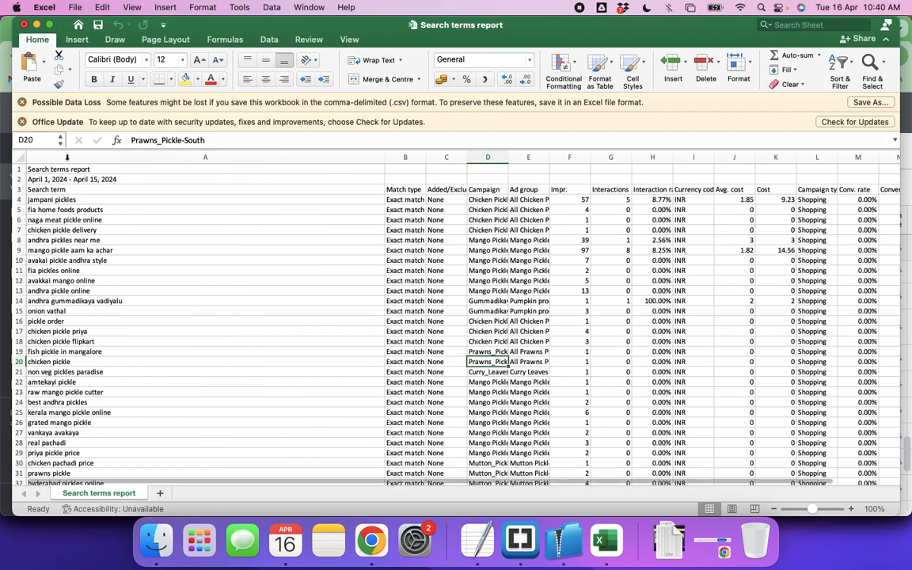
{"action": "left_click", "coordinate": [60, 199]}
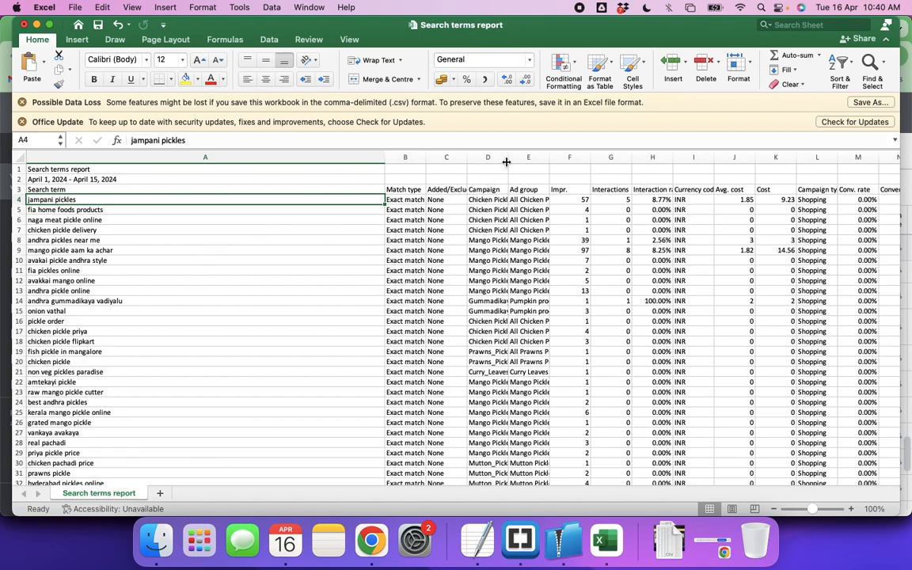
{"action": "left_click_drag", "start_coordinate": [508, 157], "coordinate": [576, 157]}
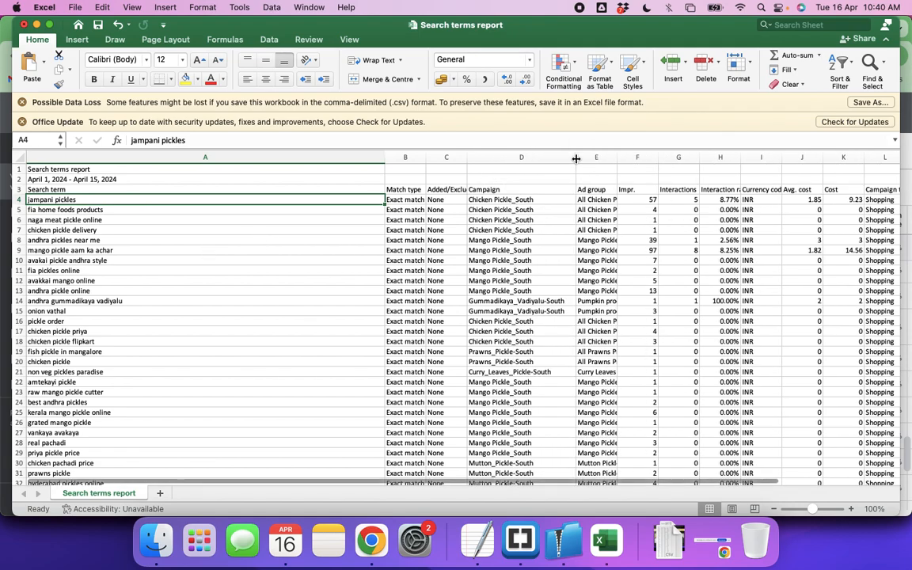
Compare the search terms in rows 4 to 6 with the campaign listed for each
{"action": "left_click", "coordinate": [496, 199]}
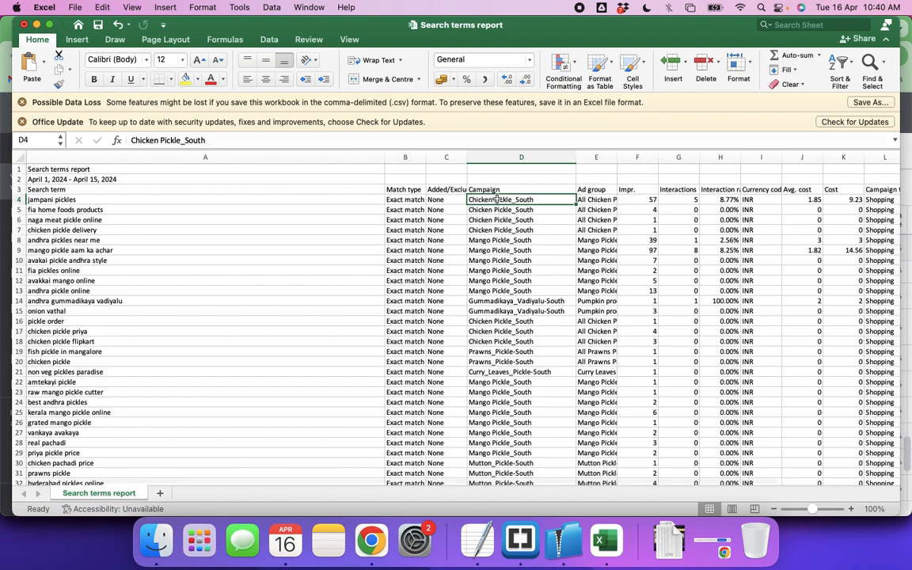
{"action": "left_click", "coordinate": [51, 200]}
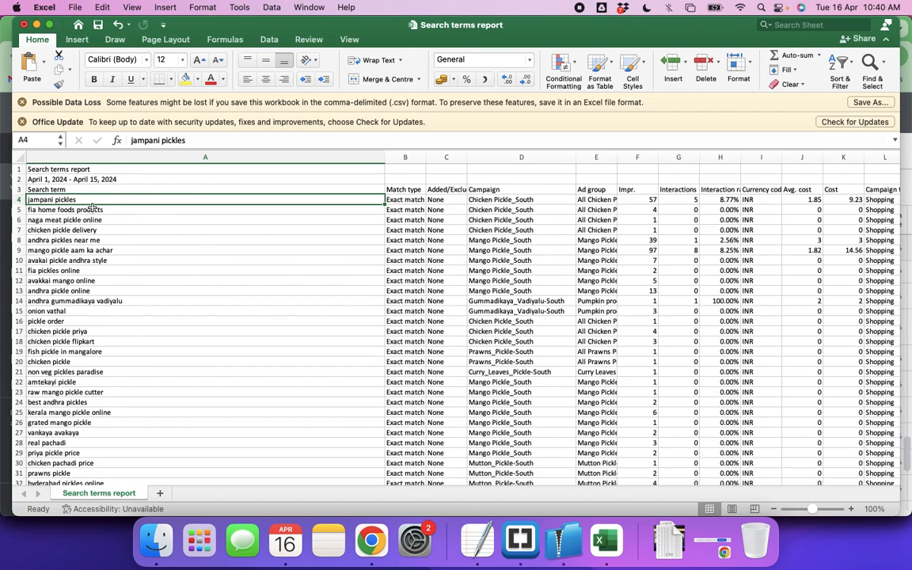
{"action": "left_click", "coordinate": [499, 199]}
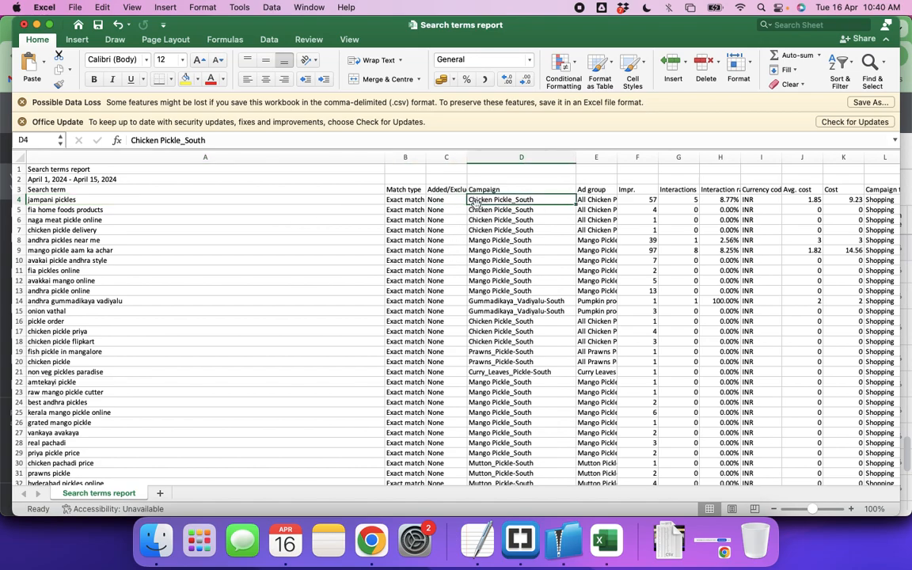
{"action": "left_click", "coordinate": [69, 200]}
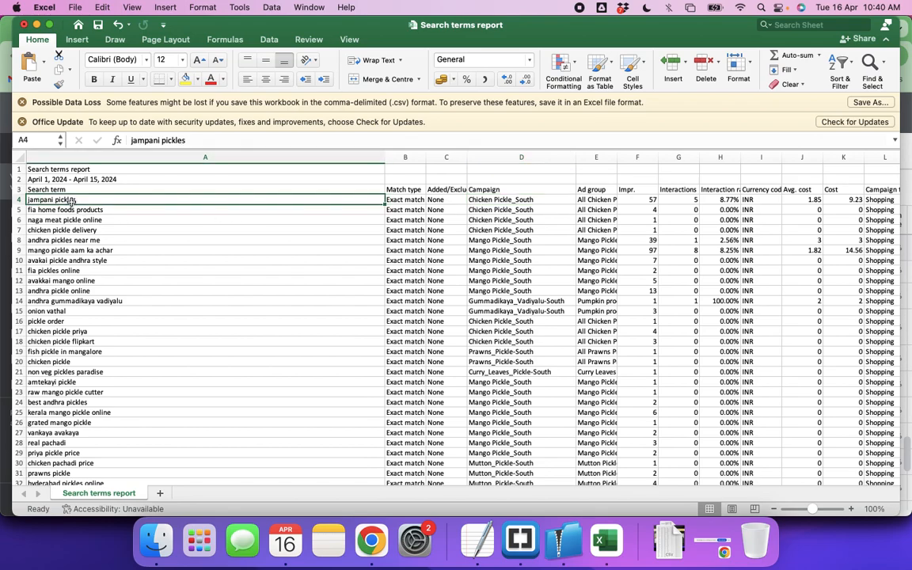
{"action": "left_click", "coordinate": [497, 200]}
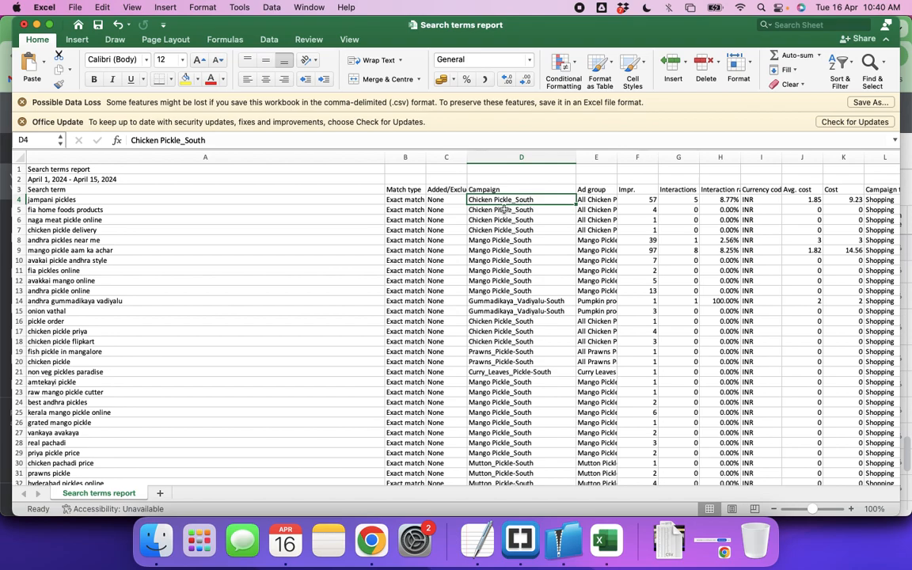
{"action": "left_click", "coordinate": [77, 210]}
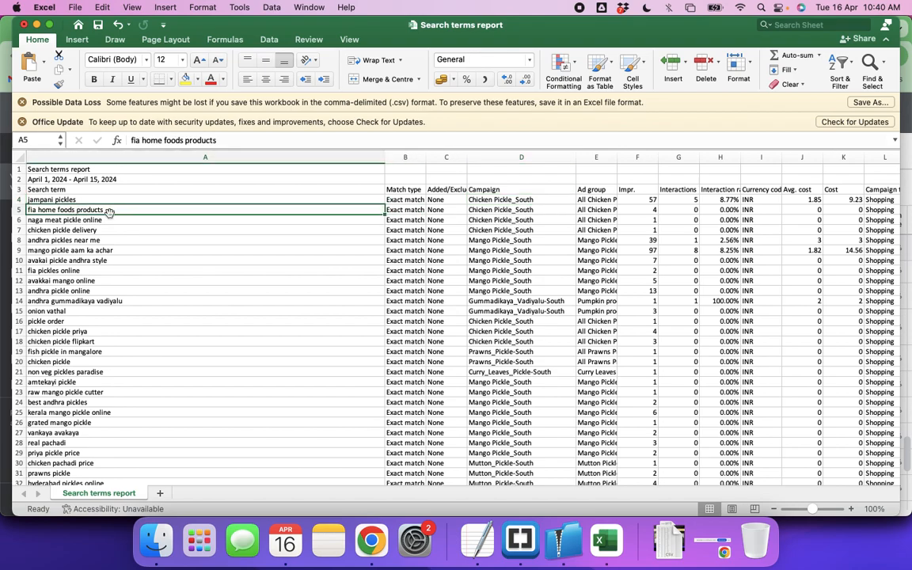
{"action": "left_click", "coordinate": [484, 210]}
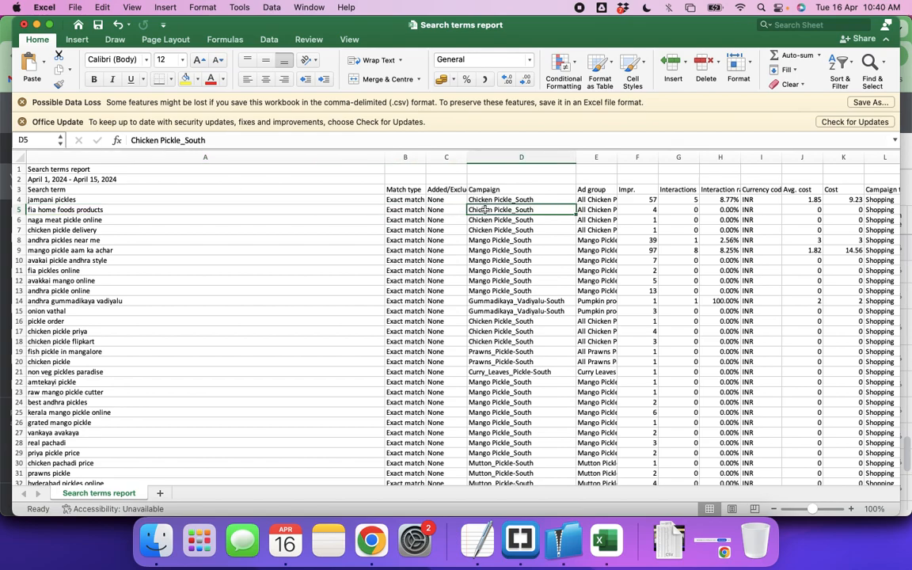
{"action": "left_click", "coordinate": [73, 221]}
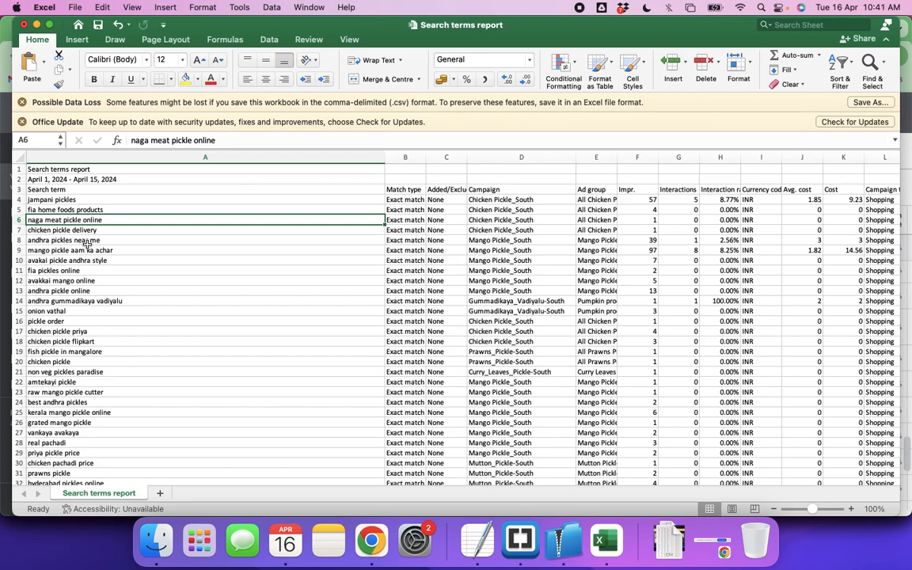
{"action": "left_click", "coordinate": [525, 223]}
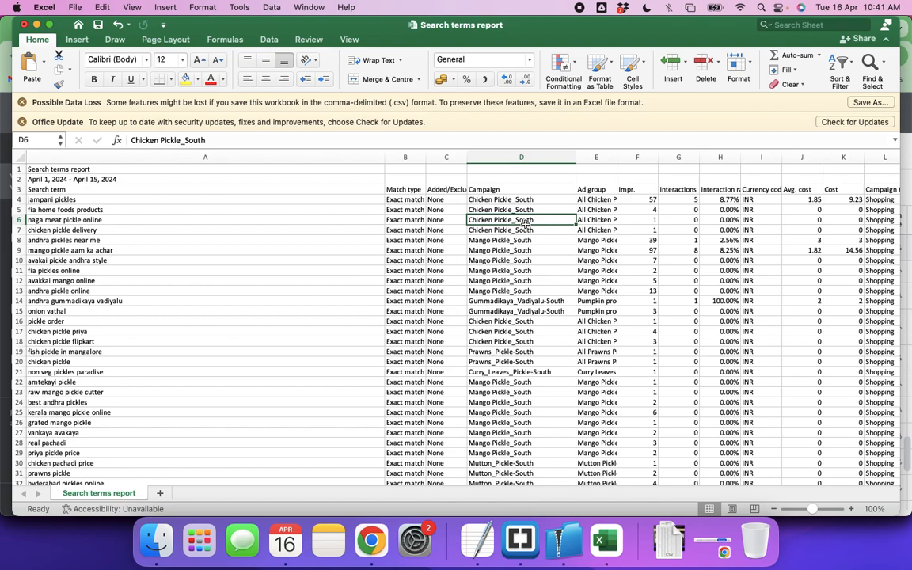
Check the search term "andhra pickles near me" in row 8 against its match type, added/excluded status and campaign
{"action": "left_click", "coordinate": [77, 229]}
{"action": "key", "text": "Down"}
{"action": "key", "text": "Right"}
{"action": "key", "text": "Right"}
{"action": "key", "text": "Right"}
{"action": "key", "text": "Left"}
{"action": "key", "text": "Left"}
{"action": "key", "text": "Left"}
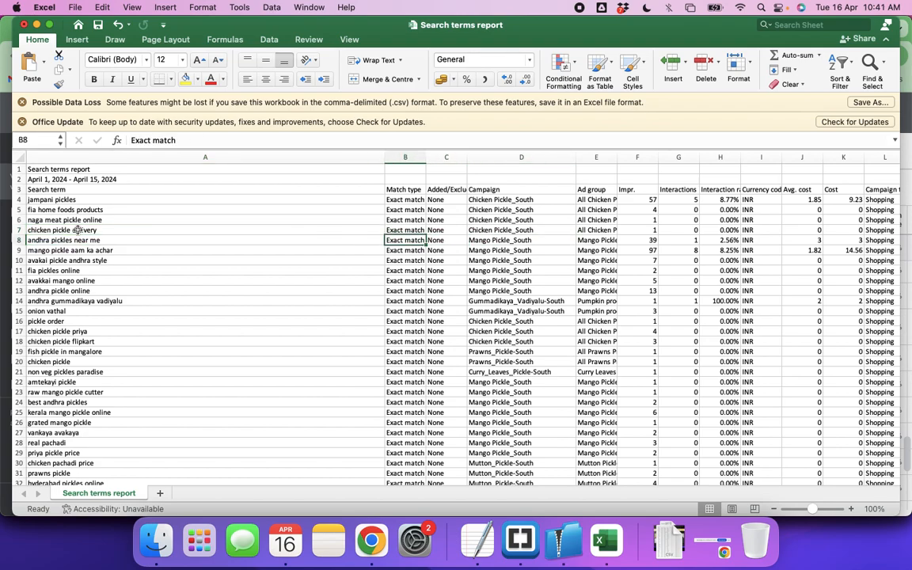
{"action": "key", "text": "Right"}
{"action": "key", "text": "Right"}
{"action": "key", "text": "Right"}
{"action": "key", "text": "Left"}
{"action": "key", "text": "Left"}
{"action": "key", "text": "Left"}
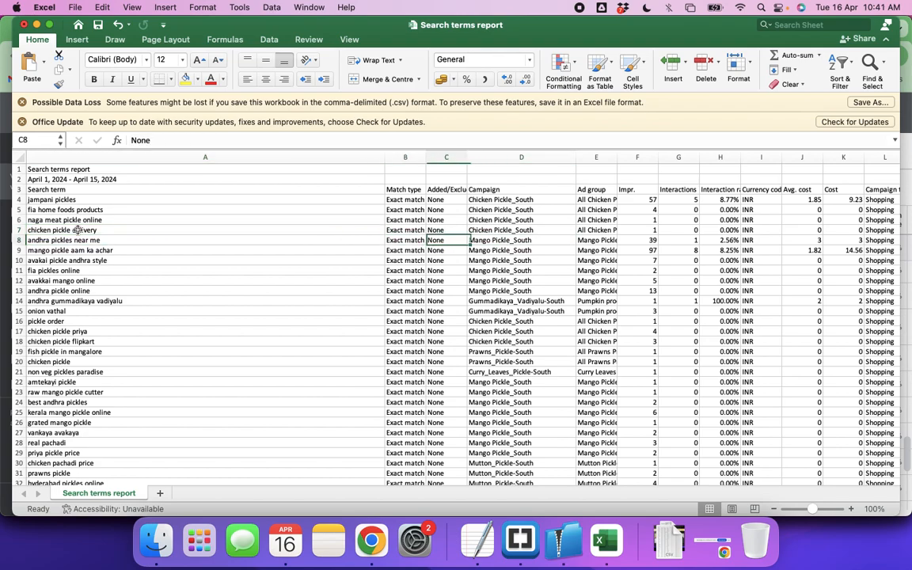
Review the search terms down to row 11 and back up to row 5
{"action": "key", "text": "Down"}
{"action": "key", "text": "Down"}
{"action": "key", "text": "Down"}
{"action": "key", "text": "Down"}
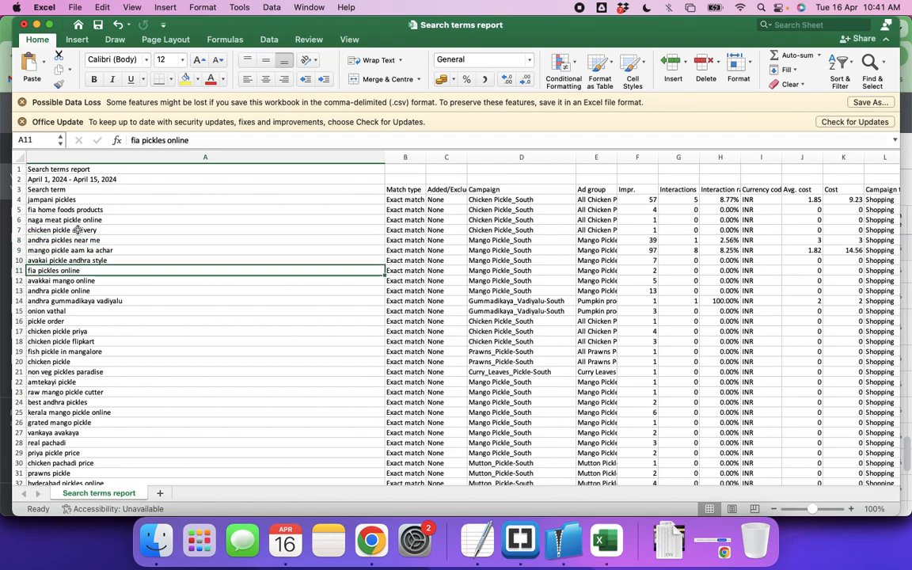
{"action": "key", "text": "Up"}
{"action": "key", "text": "Up"}
{"action": "key", "text": "Up"}
{"action": "key", "text": "Up"}
Delete the report title and date range rows above the column headers
{"action": "key", "text": "Up"}
{"action": "key", "text": "Up"}
{"action": "key", "text": "Up"}
{"action": "key", "text": "Up"}
{"action": "key", "text": "Up"}
{"action": "key", "text": "Up"}
{"action": "key", "text": "Up"}
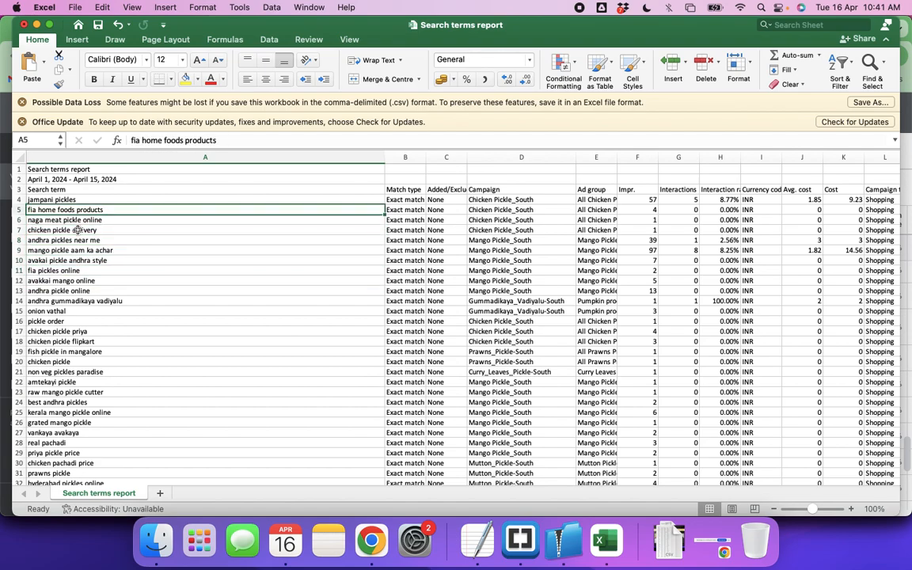
{"action": "key", "text": "Down"}
{"action": "key", "text": "Up"}
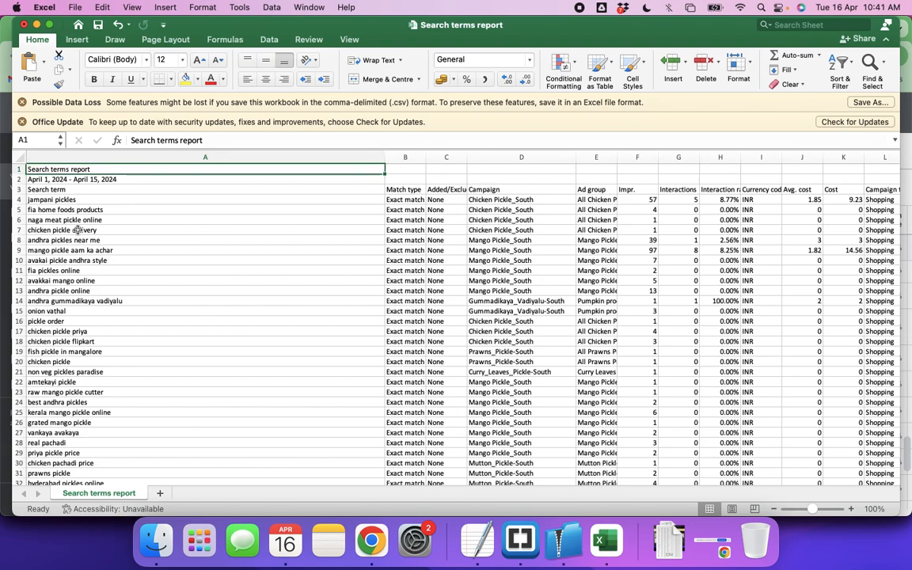
{"action": "key", "text": "shift+space"}
{"action": "key", "text": "ctrl+minus"}
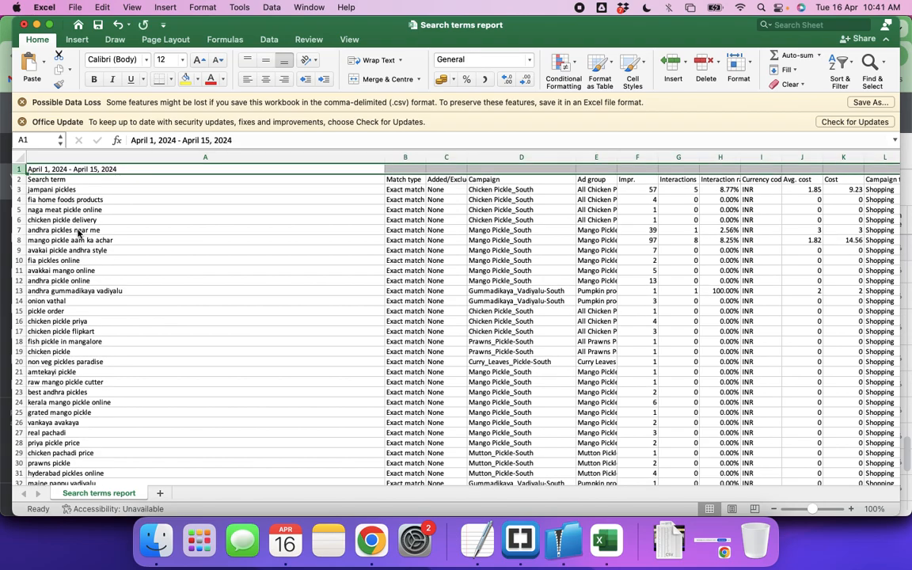
{"action": "key", "text": "ctrl+minus"}
Look over the search terms below the headers and return to the first term in row 2
{"action": "key", "text": "Down"}
{"action": "key", "text": "Down"}
{"action": "key", "text": "shift+space"}
{"action": "key", "text": "Down"}
{"action": "key", "text": "Down"}
{"action": "key", "text": "Down"}
{"action": "key", "text": "Down"}
{"action": "key", "text": "Down"}
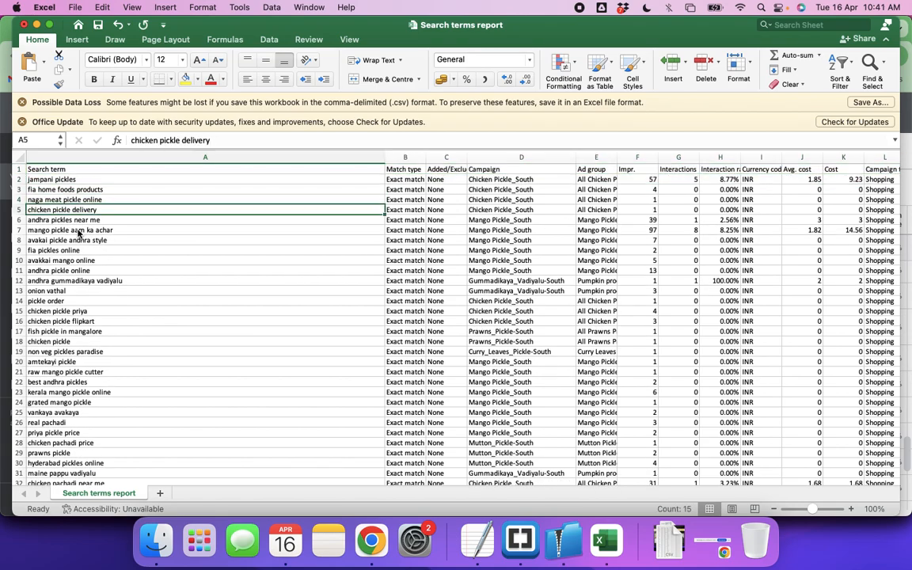
{"action": "key", "text": "super+Down"}
{"action": "key", "text": "super+Up"}
{"action": "key", "text": "Down"}
{"action": "key", "text": "Down"}
{"action": "key", "text": "Up"}
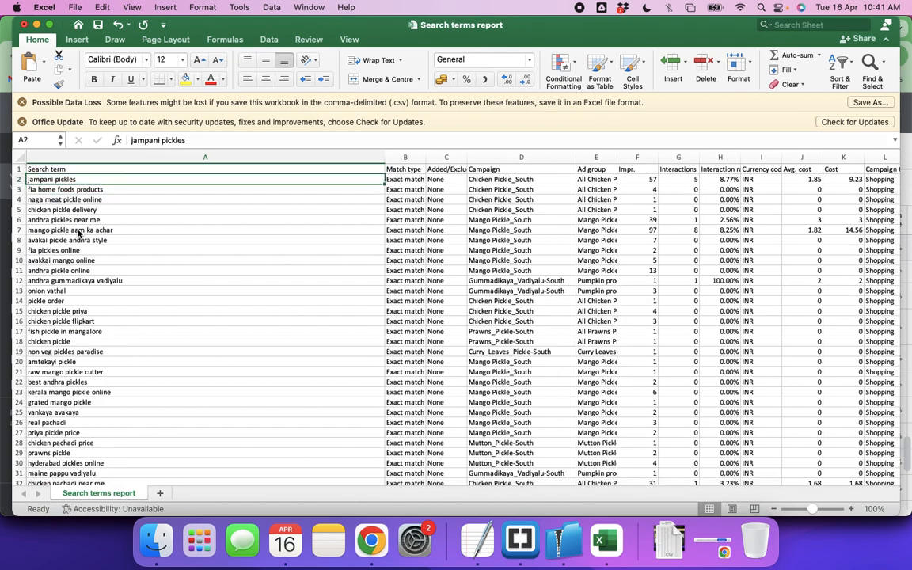
Review the search terms from "jampani pickles" in row 2 down to "onion vathal" in row 13
{"action": "key", "text": "shift+space"}
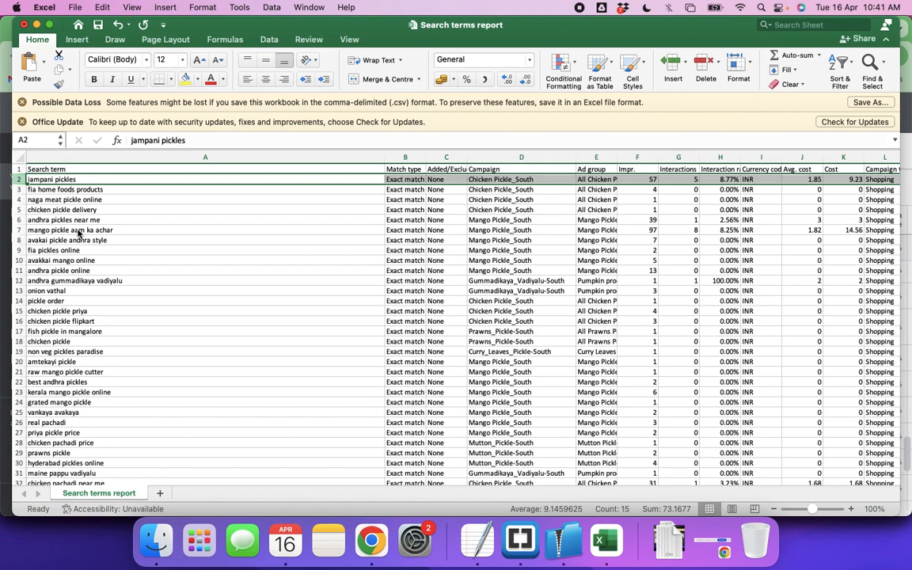
{"action": "key", "text": "Down"}
{"action": "key", "text": "Down"}
{"action": "key", "text": "Down"}
{"action": "key", "text": "Down"}
{"action": "key", "text": "Down"}
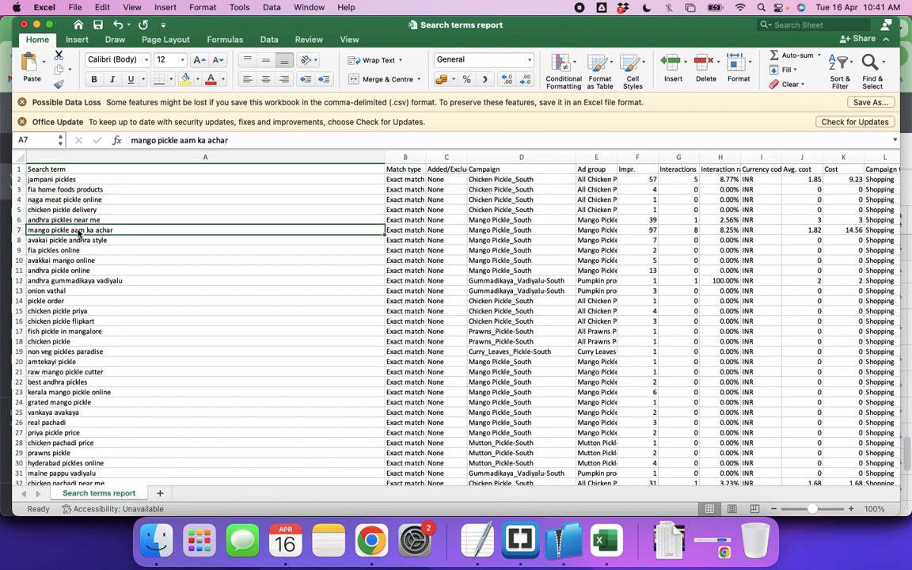
{"action": "key", "text": "Down"}
{"action": "key", "text": "Down"}
{"action": "key", "text": "Down"}
{"action": "key", "text": "Down"}
{"action": "key", "text": "Down"}
{"action": "key", "text": "Down"}
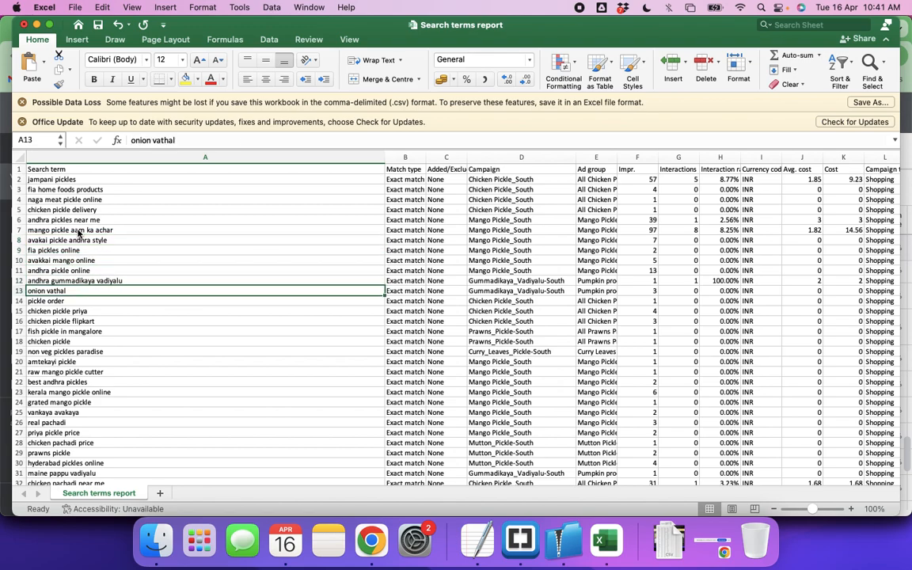
Copy "onion vathal" from row 13, look it up on Google in a new Chrome tab, and return to the Excel report
{"action": "key", "text": "super+c"}
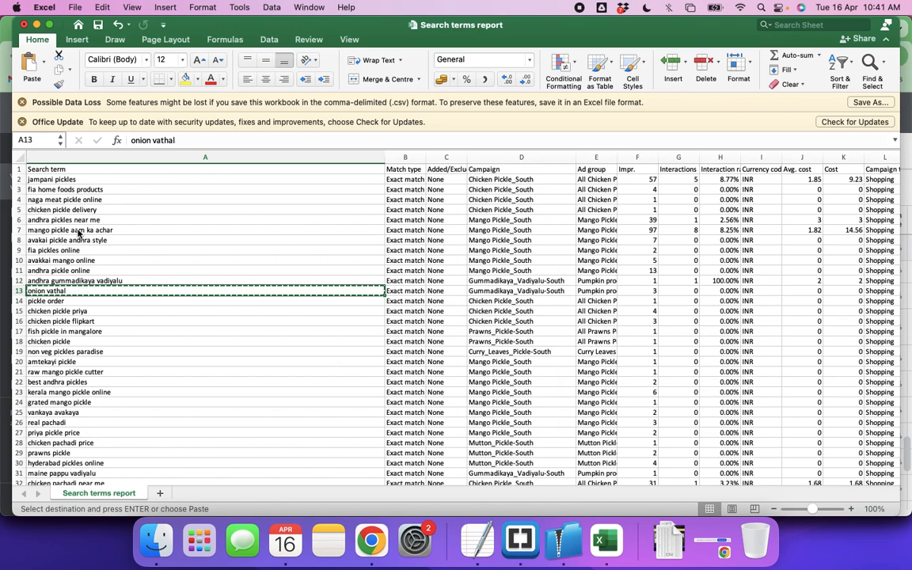
{"action": "key", "text": "super+Tab"}
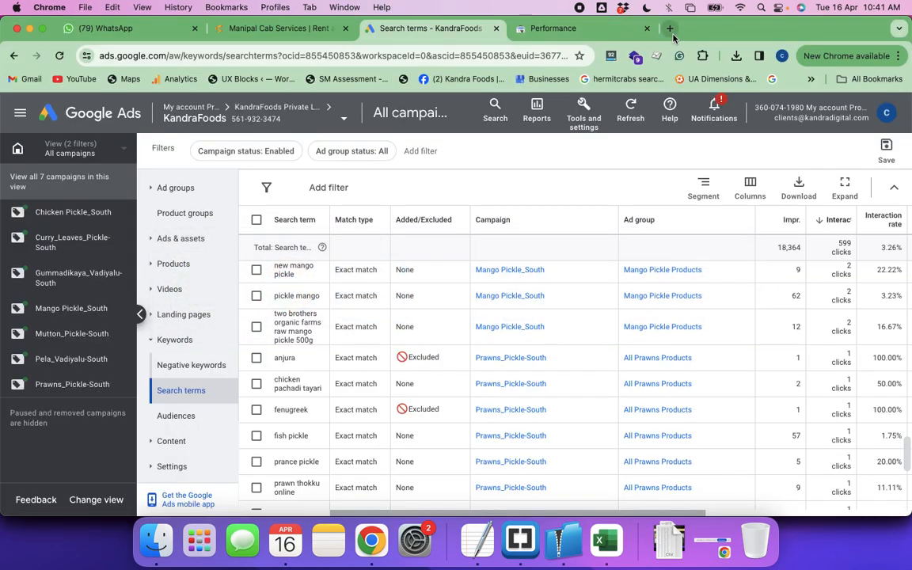
{"action": "left_click", "coordinate": [671, 30]}
{"action": "key", "text": "super+v"}
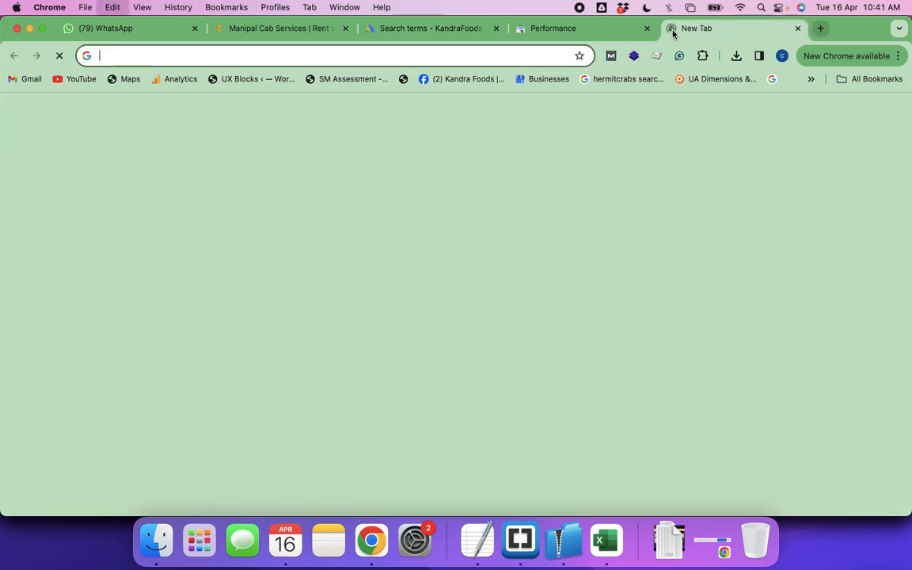
{"action": "key", "text": "Return"}
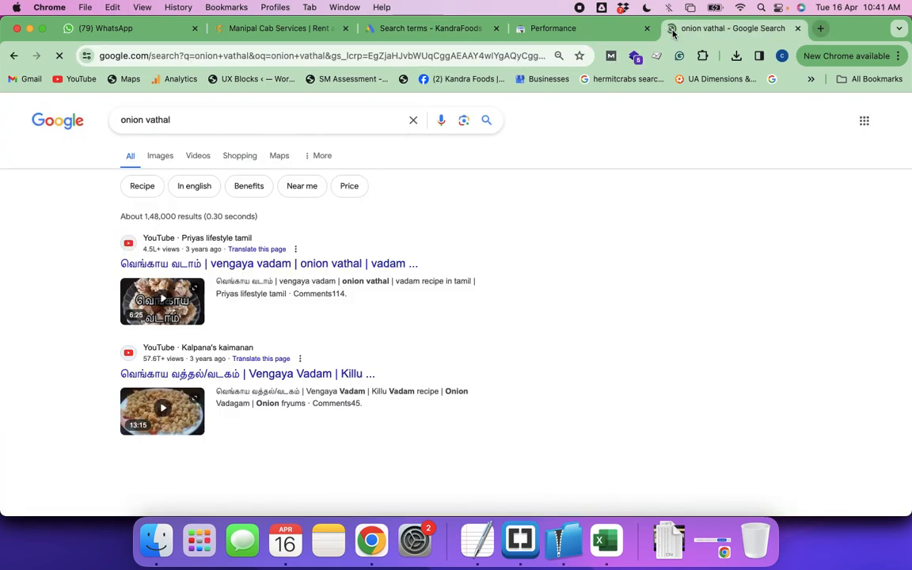
{"action": "scroll", "coordinate": [480, 311], "scroll_direction": "down", "scroll_amount": 5}
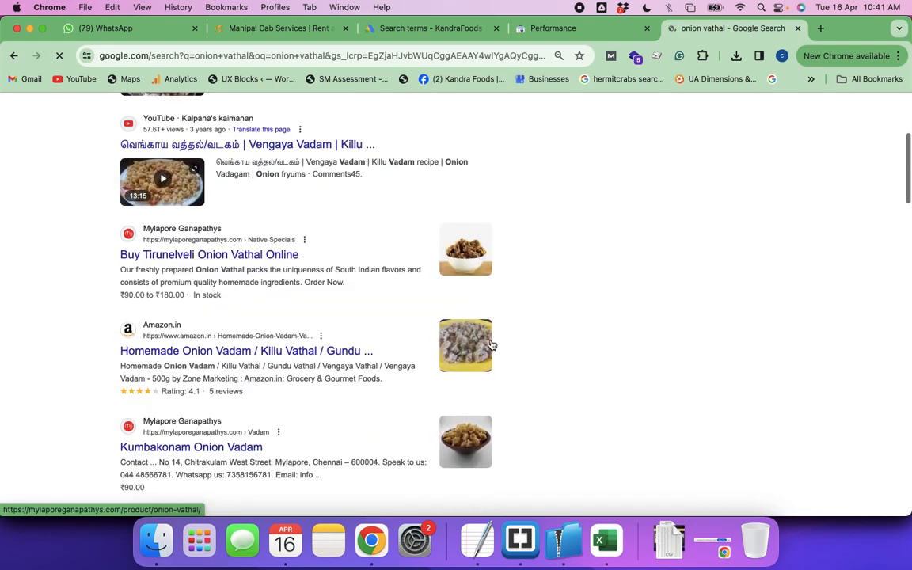
{"action": "key", "text": "super+Tab"}
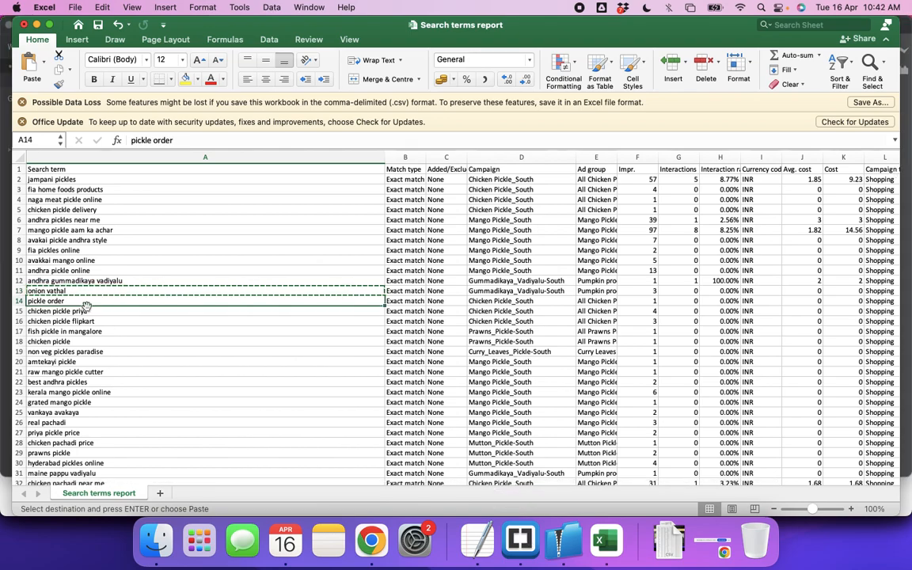
{"action": "key", "text": "Escape"}
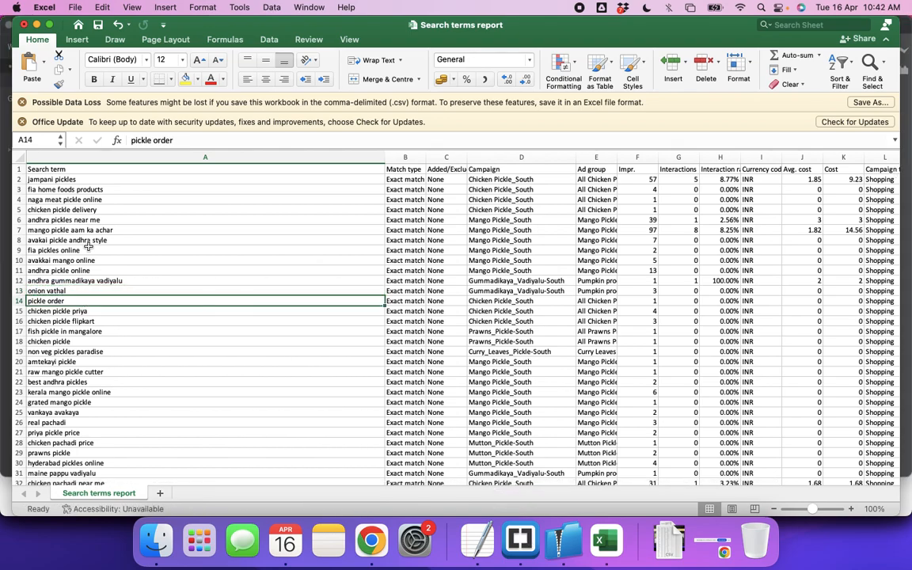
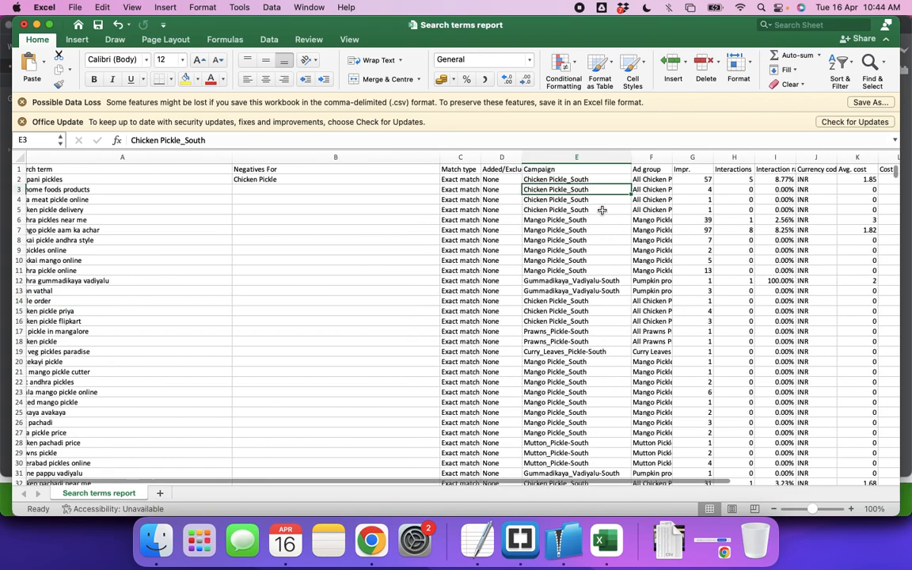
Examine the campaign and impressions columns and the search terms in rows 4 to 6
{"action": "scroll", "coordinate": [602, 210], "scroll_direction": "right", "scroll_amount": 1}
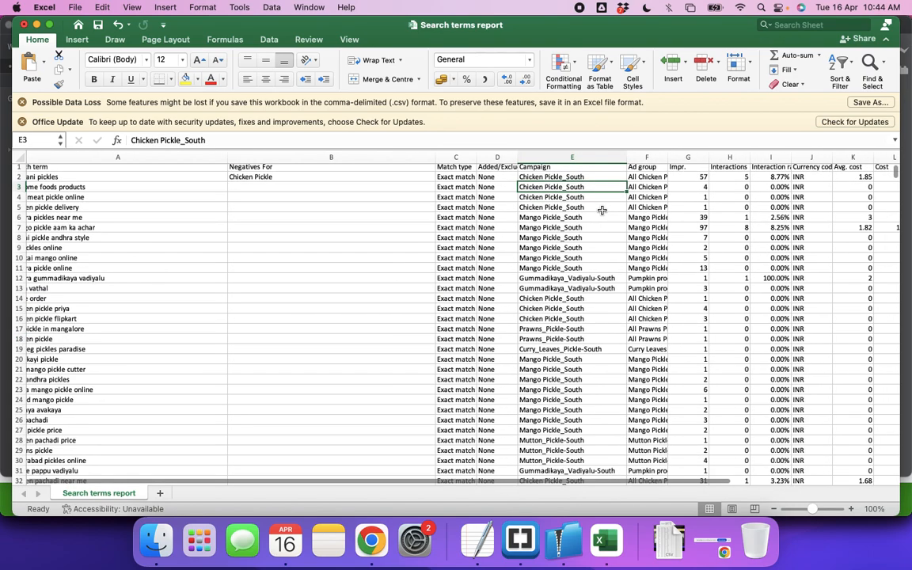
{"action": "left_click", "coordinate": [688, 177]}
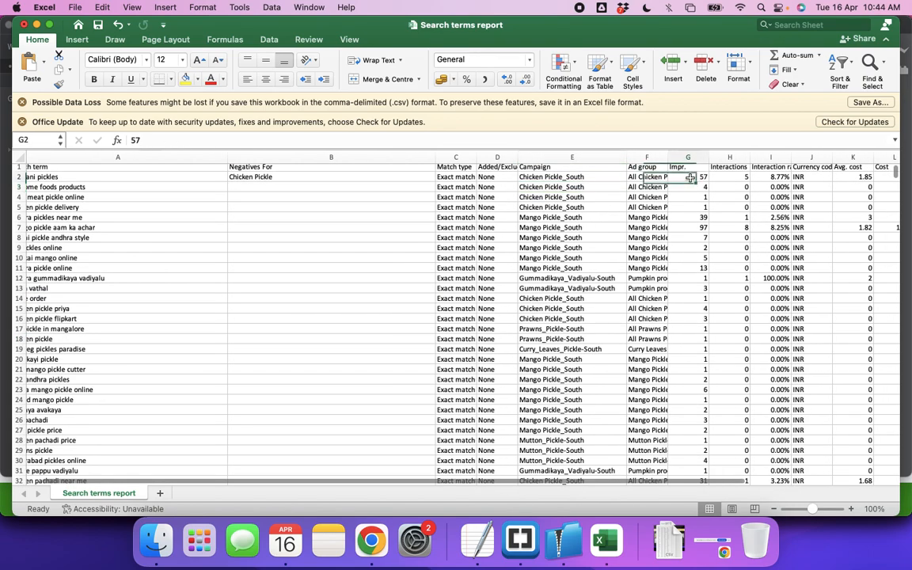
{"action": "left_click", "coordinate": [268, 39]}
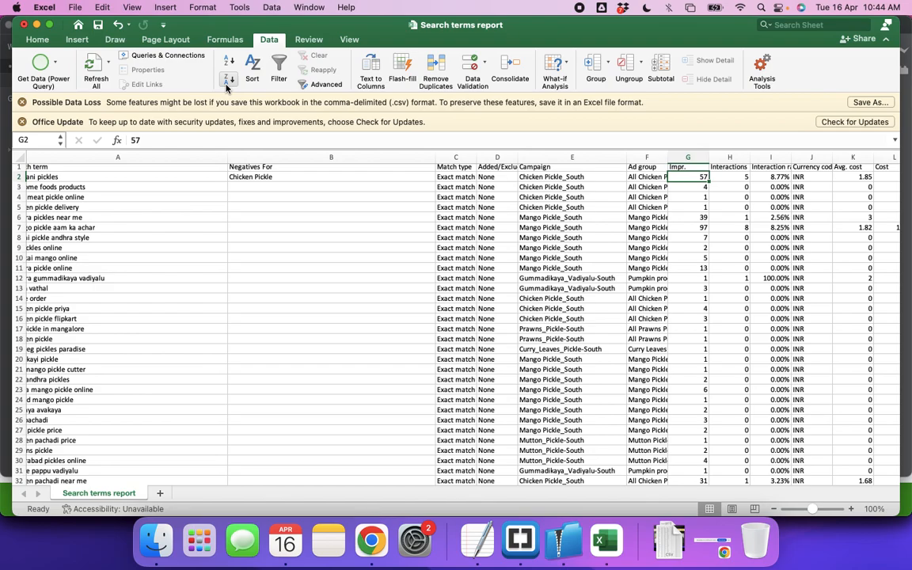
{"action": "scroll", "coordinate": [327, 249], "scroll_direction": "left", "scroll_amount": 2}
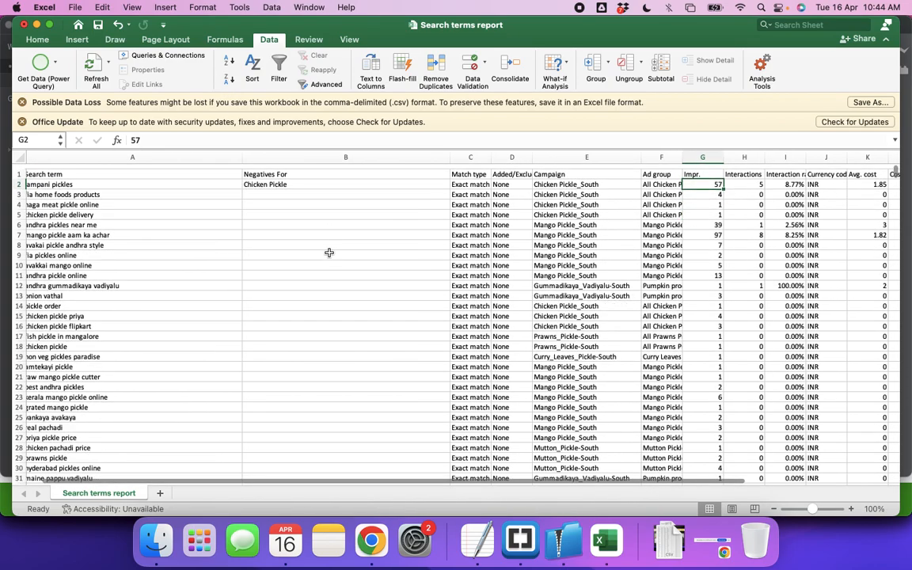
{"action": "scroll", "coordinate": [329, 252], "scroll_direction": "left", "scroll_amount": 1}
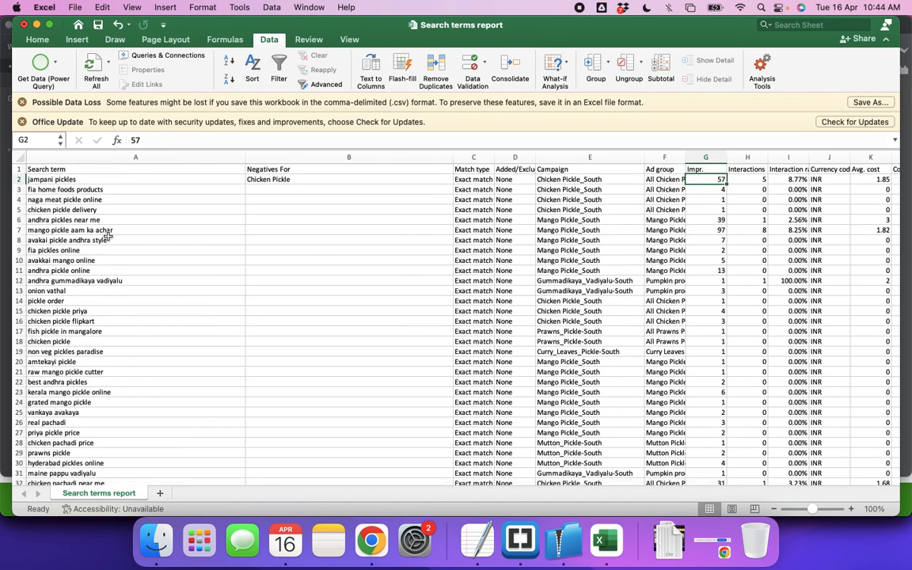
{"action": "left_click", "coordinate": [17, 200]}
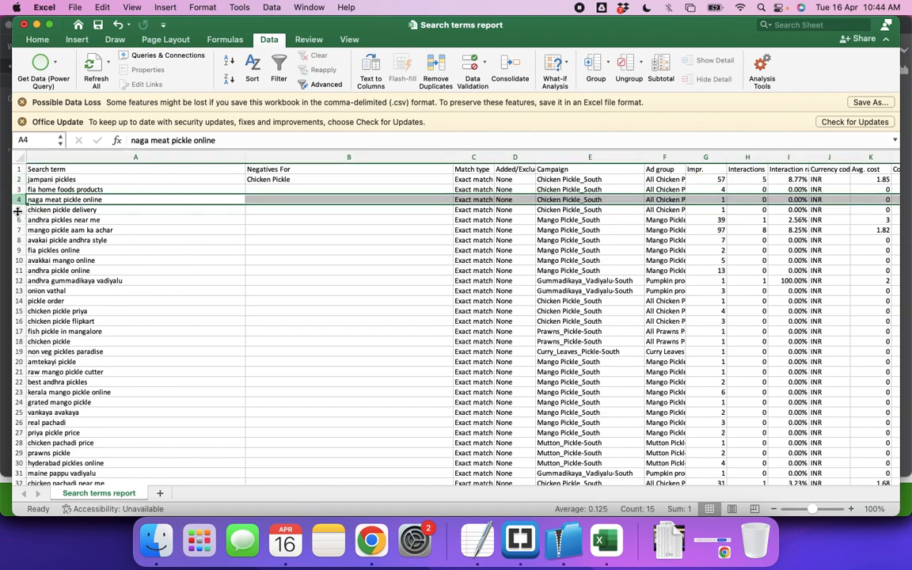
{"action": "left_click", "coordinate": [17, 210]}
{"action": "left_click", "coordinate": [17, 220]}
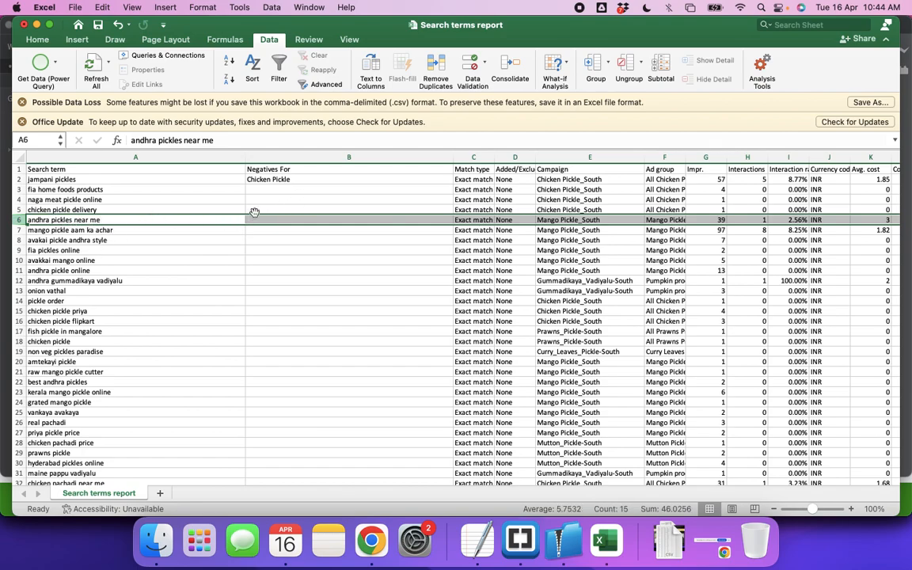
Copy the search terms in rows 2 to 4 and paste them into the untitled Brackets file, replacing its contents
{"action": "left_click", "coordinate": [75, 180]}
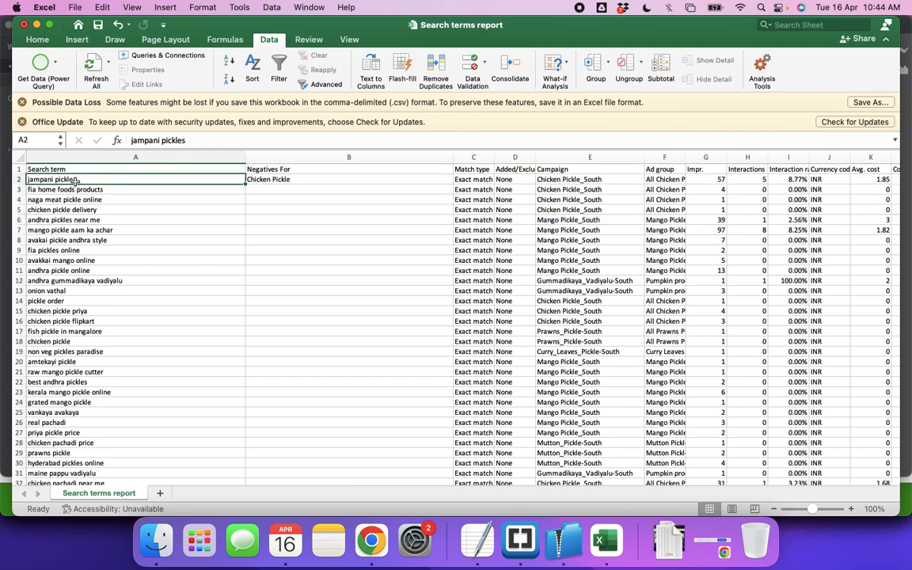
{"action": "key", "text": "super+c"}
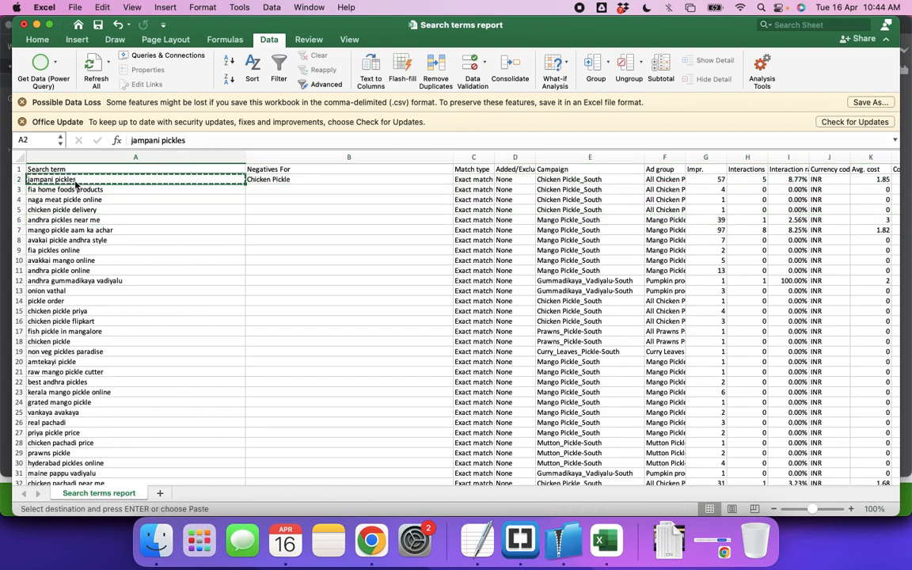
{"action": "key", "text": "shift+Down"}
{"action": "key", "text": "shift+Down"}
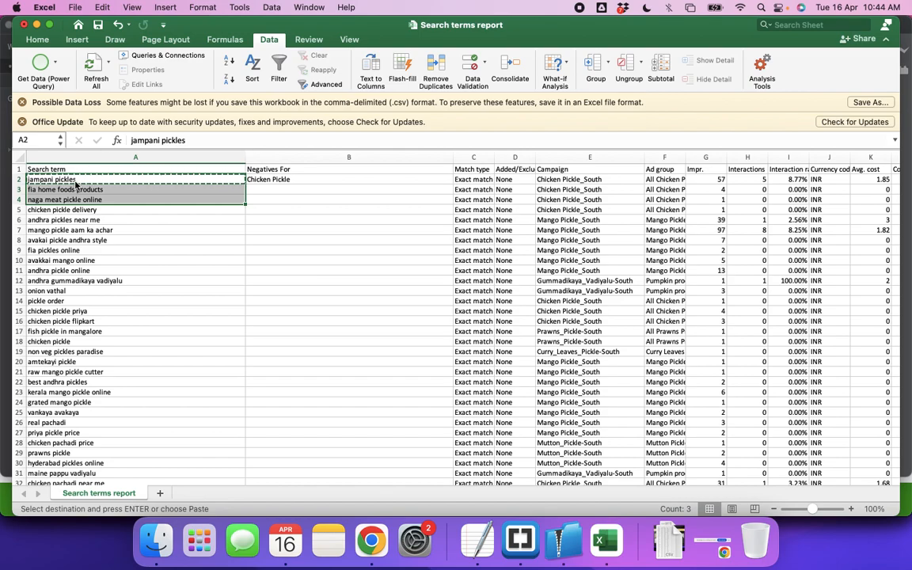
{"action": "key", "text": "super+c"}
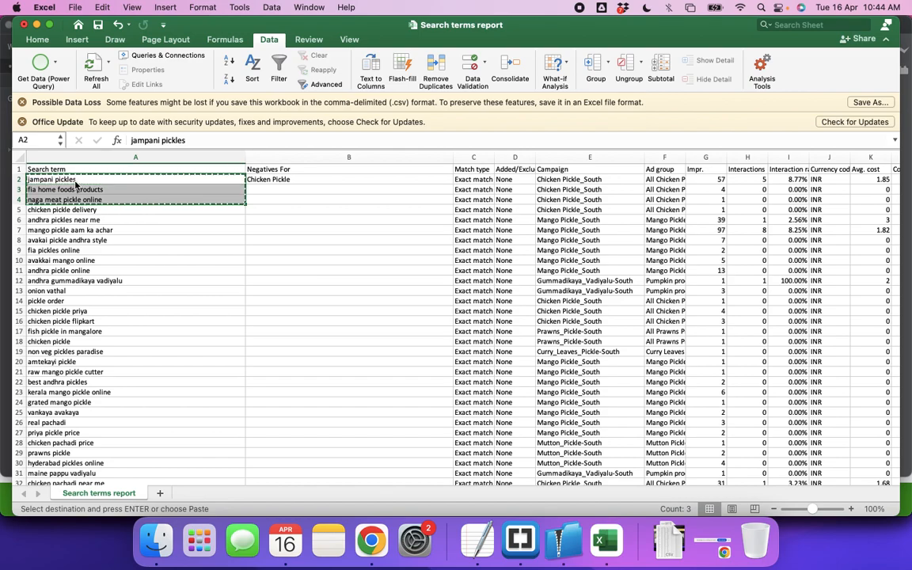
{"action": "key", "text": "super+Tab"}
{"action": "key", "text": "super+a"}
{"action": "key", "text": "super+v"}
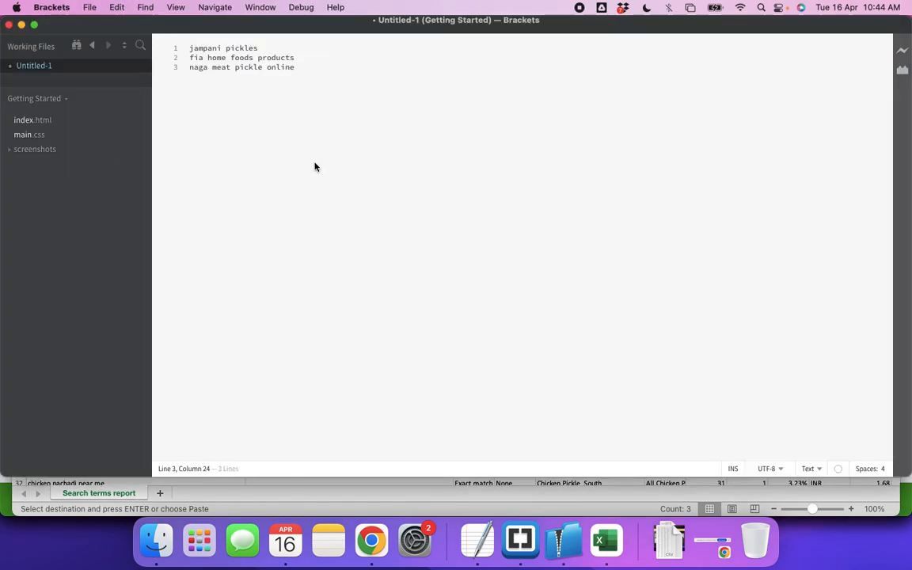
Add the heading "Chicken Pickle Negatives" above the pasted terms, separated by blank lines
{"action": "left_click", "coordinate": [192, 48]}
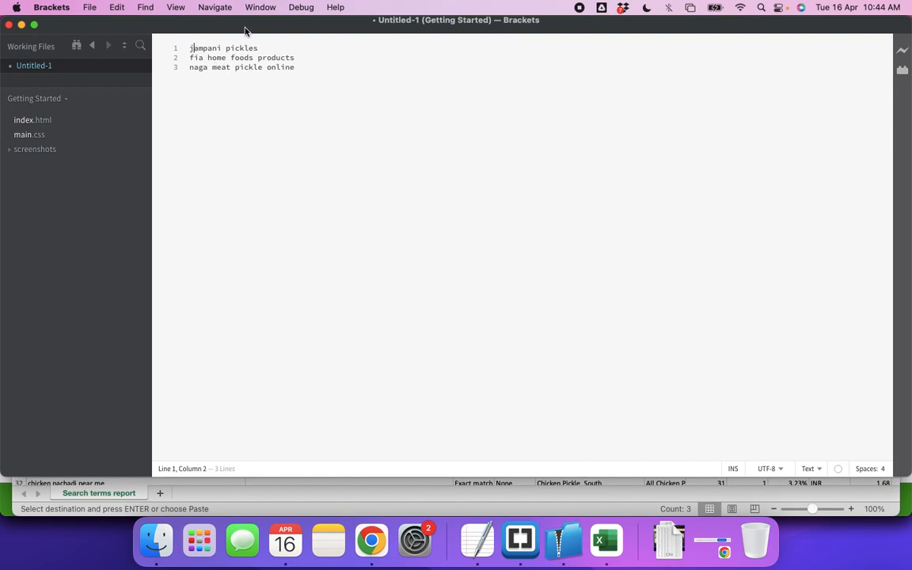
{"action": "key", "text": "Left"}
{"action": "key", "text": "Return"}
{"action": "key", "text": "Return"}
{"action": "key", "text": "Return"}
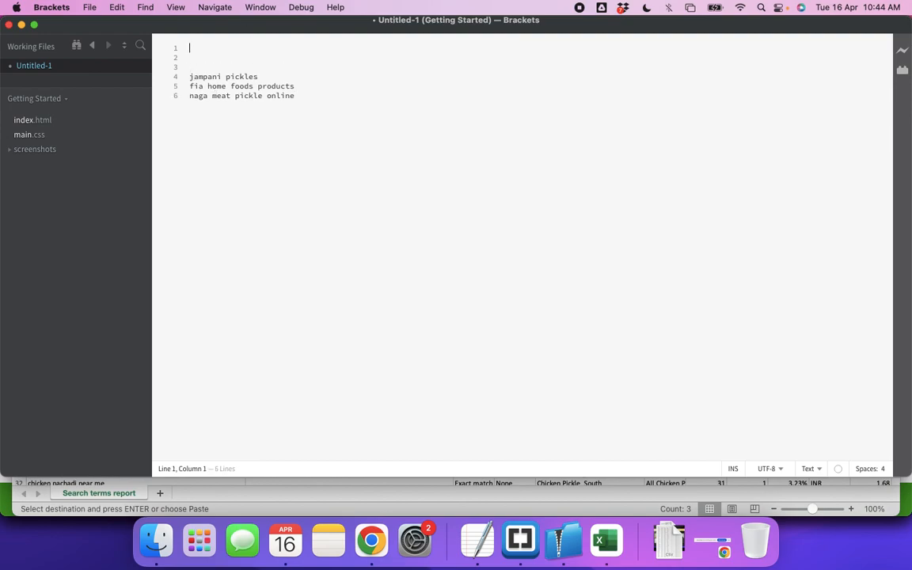
{"action": "type", "text": "Chicekn P"}
{"action": "key", "text": "BackSpace"}
{"action": "key", "text": "BackSpace"}
{"action": "key", "text": "BackSpace"}
{"action": "key", "text": "BackSpace"}
{"action": "key", "text": "BackSpace"}
{"action": "key", "text": "BackSpace"}
{"action": "key", "text": "BackSpace"}
{"action": "type", "text": "ken Pcikle"}
{"action": "key", "text": "BackSpace"}
{"action": "key", "text": "BackSpace"}
{"action": "key", "text": "BackSpace"}
{"action": "key", "text": "BackSpace"}
{"action": "type", "text": "kle Negatives]"}
Enclose "jampani pickles" in square brackets
{"action": "key", "text": "super+Left"}
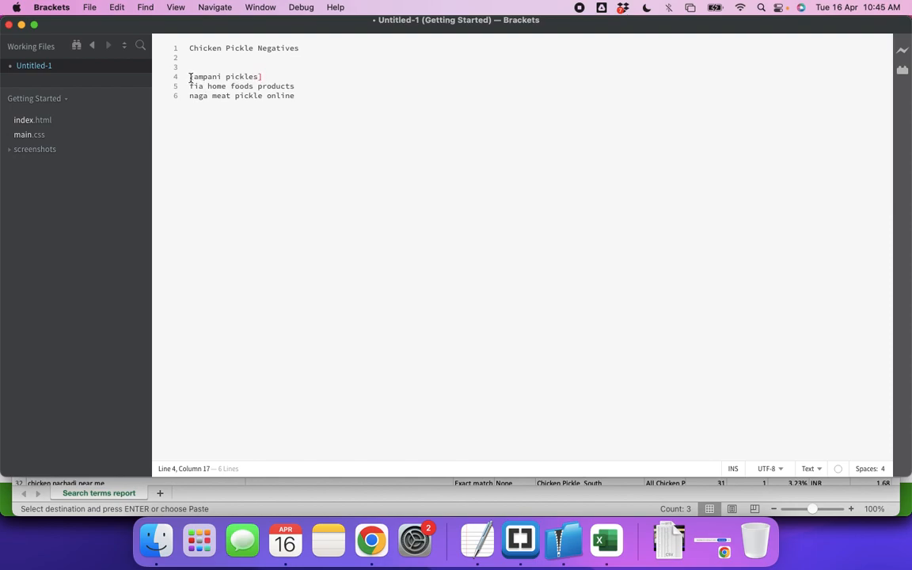
{"action": "type", "text": "["}
Replace the square brackets around "jampani pickles" with double quotes
{"action": "left_click", "coordinate": [267, 76]}
{"action": "key", "text": "BackSpace"}
{"action": "type", "text": "\""}
{"action": "left_click", "coordinate": [193, 76]}
{"action": "key", "text": "BackSpace"}
{"action": "type", "text": "\""}
Enclose "fia home foods products" and "naga meat pickle online" in double quotes, adding a new line below
{"action": "left_click", "coordinate": [309, 87]}
{"action": "type", "text": "\""}
{"action": "left_click", "coordinate": [188, 87]}
{"action": "type", "text": "\""}
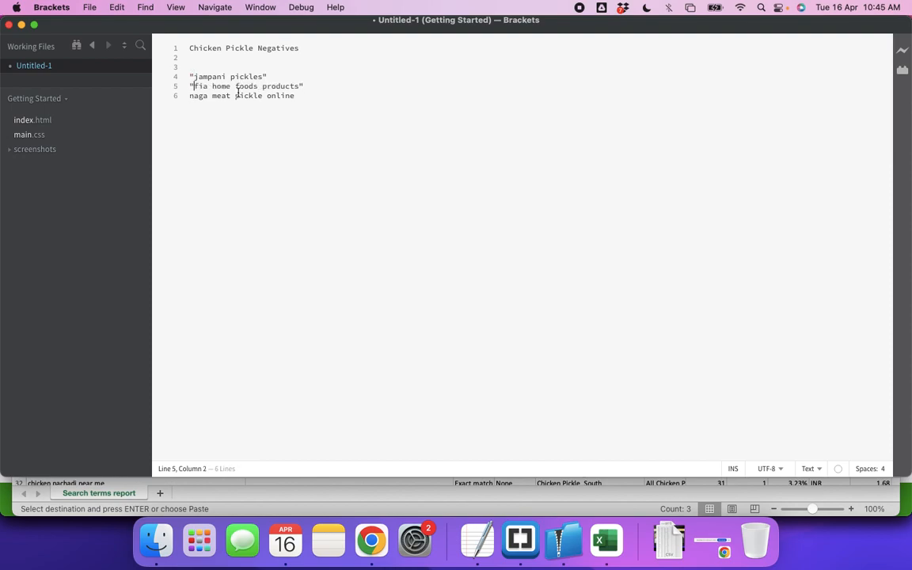
{"action": "left_click", "coordinate": [191, 96]}
{"action": "type", "text": "\""}
{"action": "left_click", "coordinate": [301, 95]}
{"action": "type", "text": "\""}
{"action": "key", "text": "Return"}
Copy "andhra pickles near me" from row 6 in Excel and add it in Brackets under a new "Mango Pickle Negatives" heading
{"action": "key", "text": "super+Tab"}
{"action": "key", "text": "Escape"}
{"action": "left_click", "coordinate": [81, 218]}
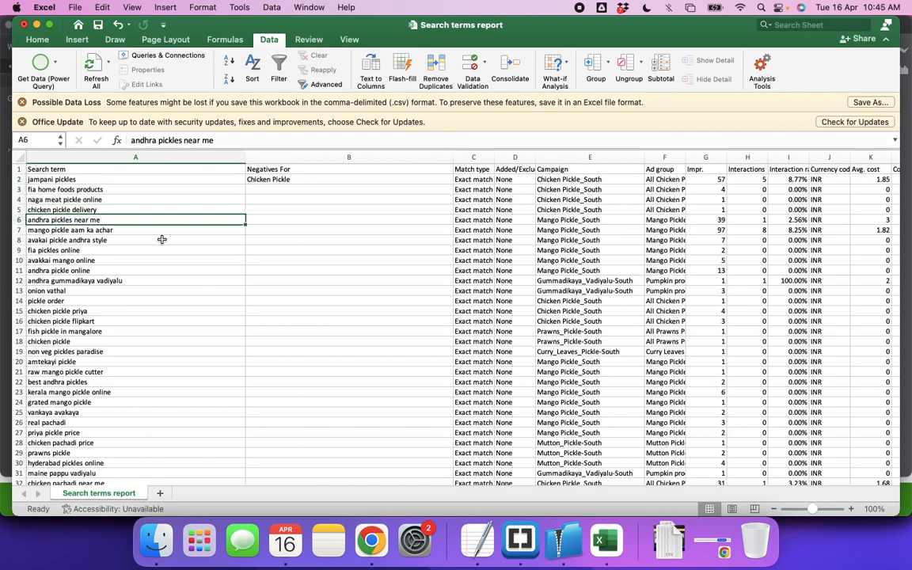
{"action": "key", "text": "super+c"}
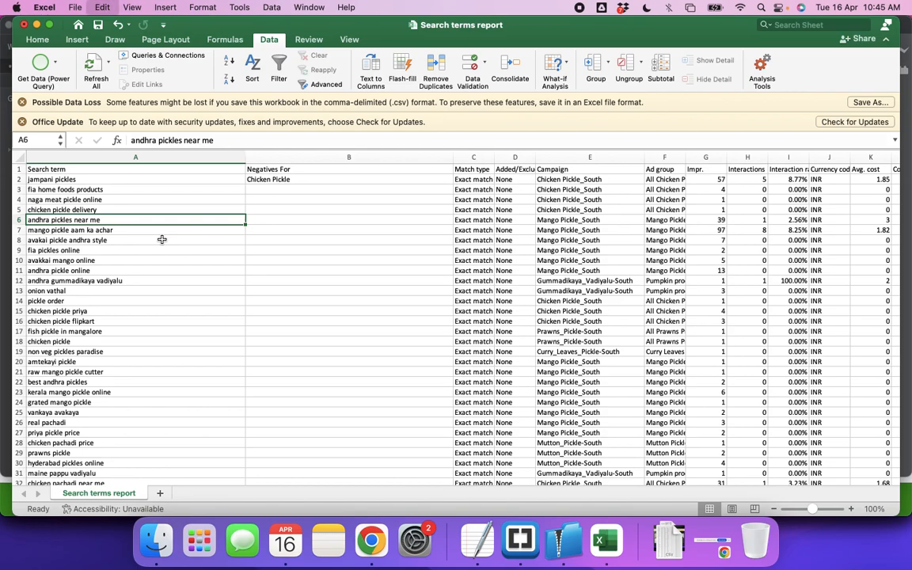
{"action": "key", "text": "super+Tab"}
{"action": "key", "text": "Return"}
{"action": "key", "text": "Return"}
{"action": "key", "text": "Return"}
{"action": "type", "text": "Mango Pickle Negatives"}
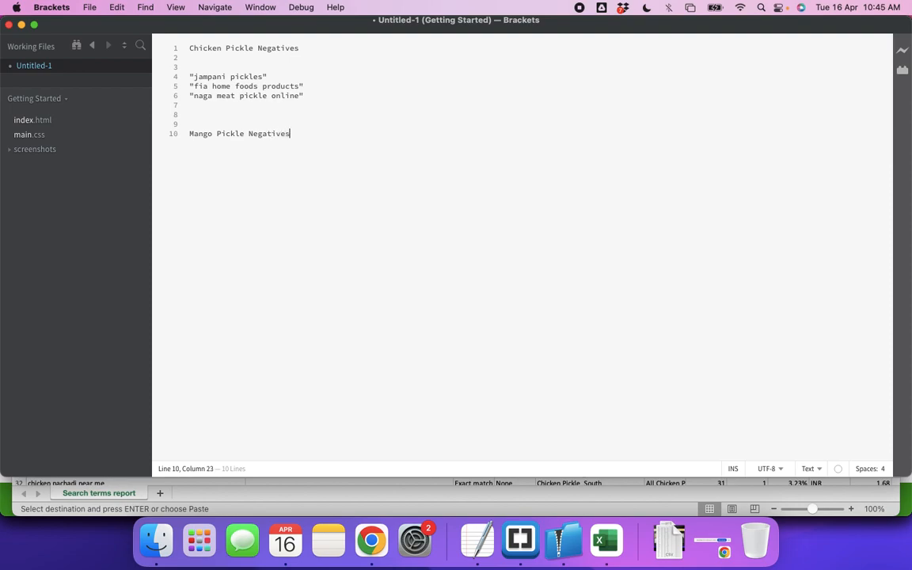
{"action": "key", "text": "Return"}
{"action": "key", "text": "Return"}
{"action": "key", "text": "super+v"}
Copy "fia pickles online" from row 9 in Excel into both the mango and chicken negatives lists in Brackets
{"action": "key", "text": "super+Tab"}
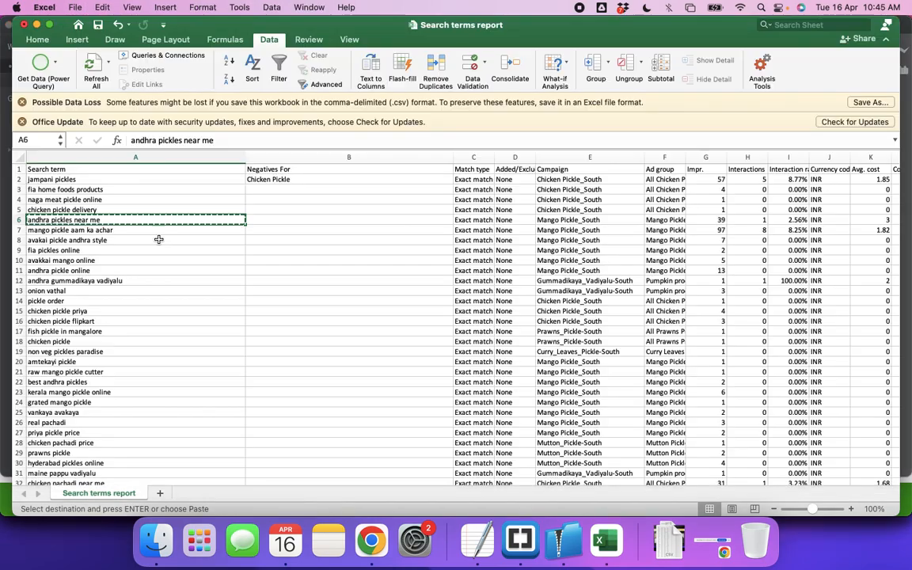
{"action": "left_click", "coordinate": [58, 240]}
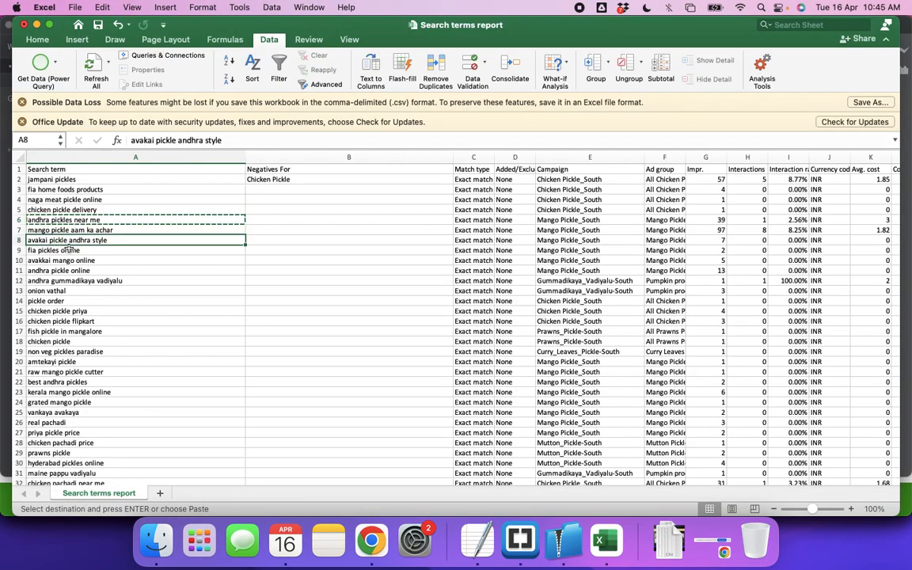
{"action": "left_click", "coordinate": [59, 250]}
{"action": "key", "text": "super+c"}
{"action": "key", "text": "super+Tab"}
{"action": "key", "text": "super+v"}
{"action": "left_click", "coordinate": [197, 106]}
{"action": "key", "text": "super+v"}
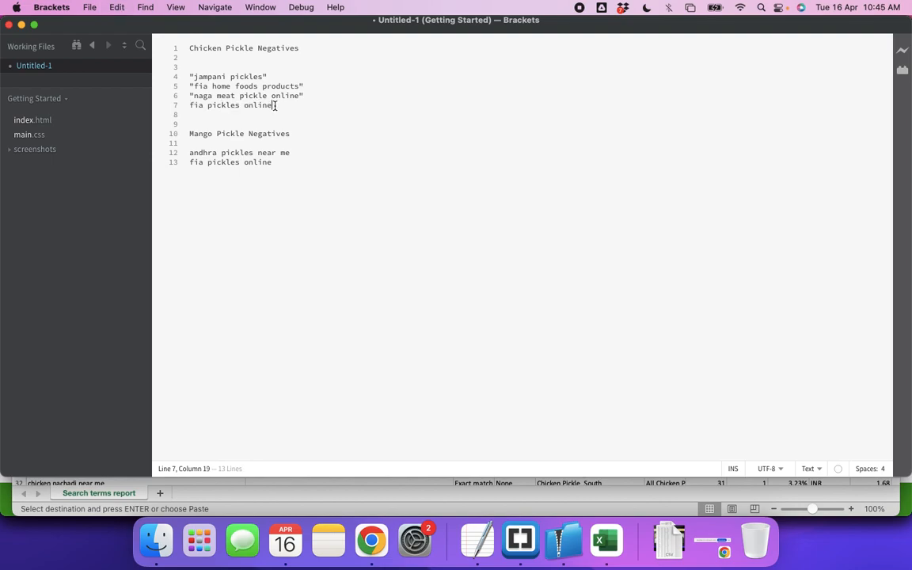
Enclose "fia pickles online" in double quotes in both negatives lists and start a new line under the mango list
{"action": "type", "text": "\""}
{"action": "left_click", "coordinate": [189, 105]}
{"action": "type", "text": "\""}
{"action": "left_click", "coordinate": [190, 161]}
{"action": "type", "text": "\""}
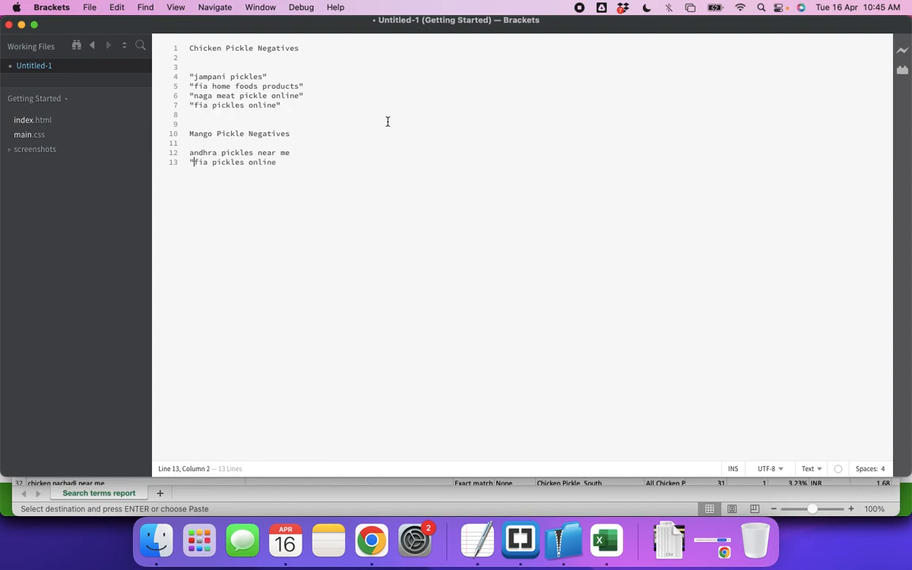
{"action": "left_click", "coordinate": [285, 162]}
{"action": "type", "text": "\""}
{"action": "key", "text": "Return"}
Copy "andhra pickle online" from row 11 in Excel into Brackets, adding it to the mango list in double quotes and to the chicken list
{"action": "key", "text": "super+Tab"}
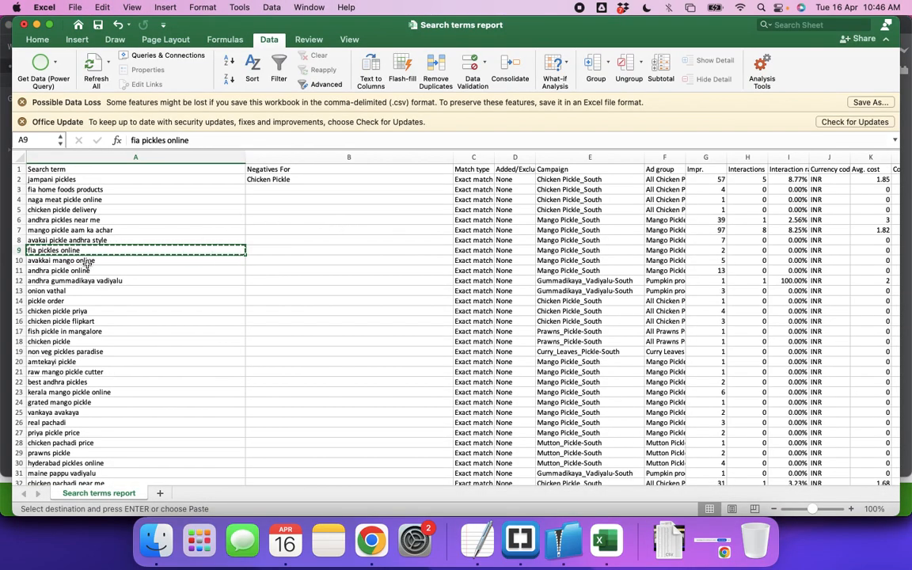
{"action": "left_click", "coordinate": [119, 270]}
{"action": "key", "text": "super+c"}
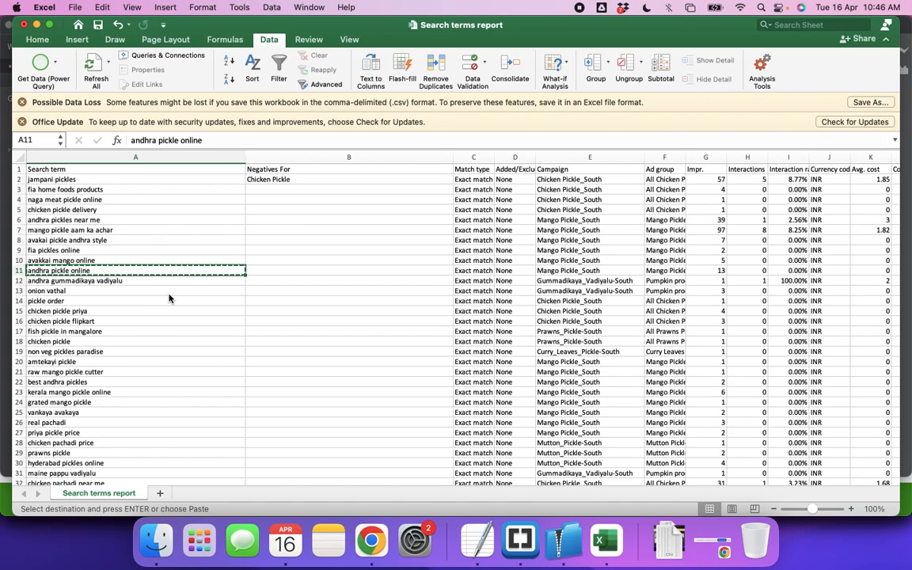
{"action": "key", "text": "super+Tab"}
{"action": "key", "text": "super+v"}
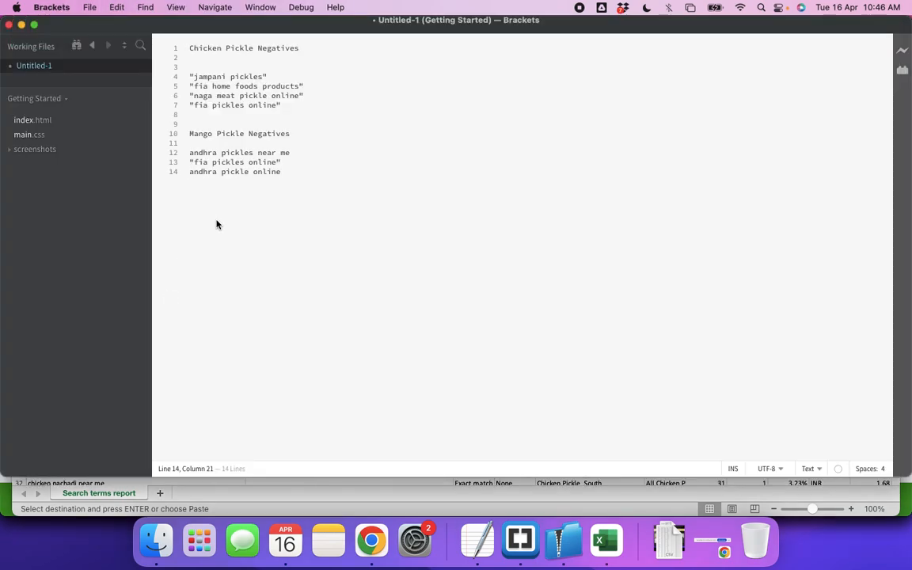
{"action": "left_click", "coordinate": [190, 174]}
{"action": "type", "text": "\""}
{"action": "left_click", "coordinate": [287, 104]}
{"action": "key", "text": "Return"}
{"action": "key", "text": "super+v"}
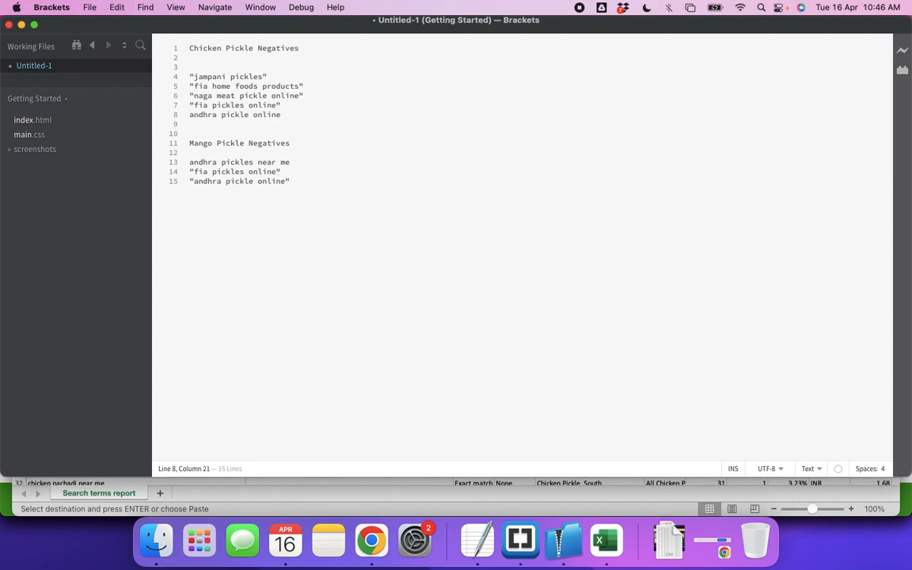
Enclose "andhra pickle online" in the chicken list and "andhra pickles near me" in the mango list in double quotes
{"action": "key", "text": "Left"}
{"action": "key", "text": "Left"}
{"action": "key", "text": "Left"}
{"action": "key", "text": "Left"}
{"action": "key", "text": "Left"}
{"action": "key", "text": "Left"}
{"action": "key", "text": "Left"}
{"action": "key", "text": "Left"}
{"action": "type", "text": "\""}
{"action": "left_click", "coordinate": [190, 161]}
{"action": "type", "text": "\""}
{"action": "left_click", "coordinate": [324, 161]}
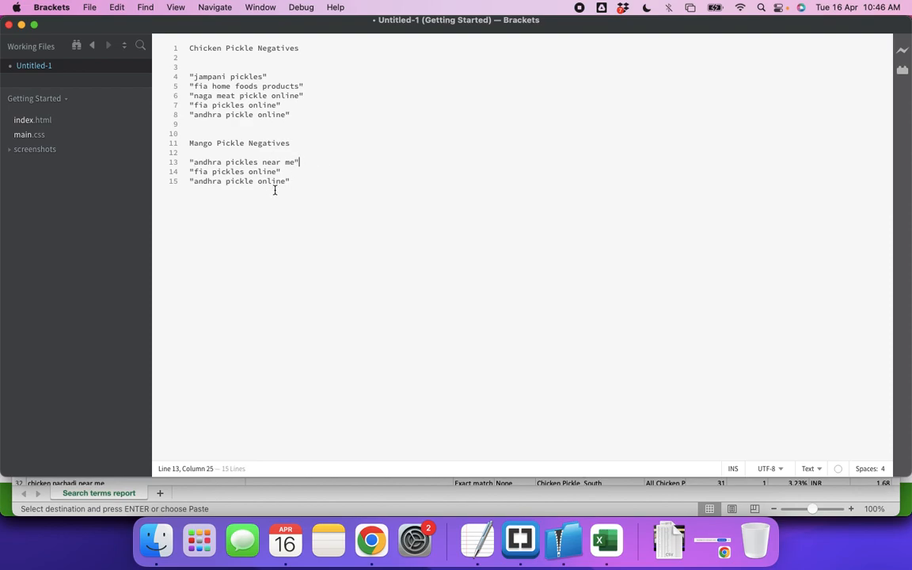
{"action": "left_click", "coordinate": [192, 162]}
Return to the Excel report, check the campaign for "onion vathal" in row 13, and copy the term
{"action": "key", "text": "super+Tab"}
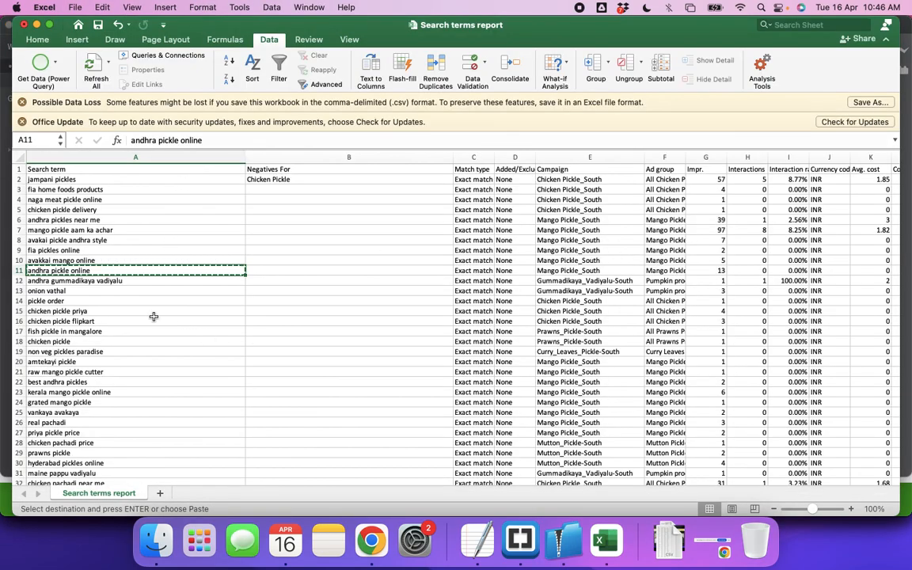
{"action": "left_click", "coordinate": [63, 290]}
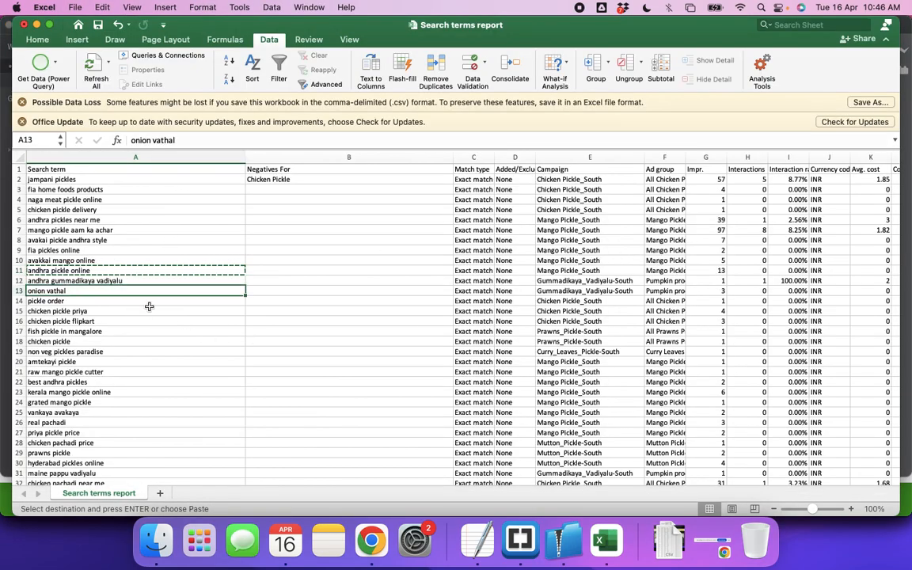
{"action": "key", "text": "Right"}
{"action": "key", "text": "Right"}
{"action": "key", "text": "Right"}
{"action": "key", "text": "Right"}
{"action": "key", "text": "Left"}
{"action": "key", "text": "Left"}
{"action": "key", "text": "Left"}
{"action": "key", "text": "Left"}
Add the heading "Gummadikaya Vadiyalu Negatives" below the mango list in Brackets, with "onion vathal" in double quotes beneath it
{"action": "key", "text": "super+Tab"}
{"action": "key", "text": "Return"}
{"action": "key", "text": "Return"}
{"action": "key", "text": "Return"}
{"action": "type", "text": "Gummadikaya Vadiyalu Negatives"}
{"action": "key", "text": "Return"}
{"action": "key", "text": "Return"}
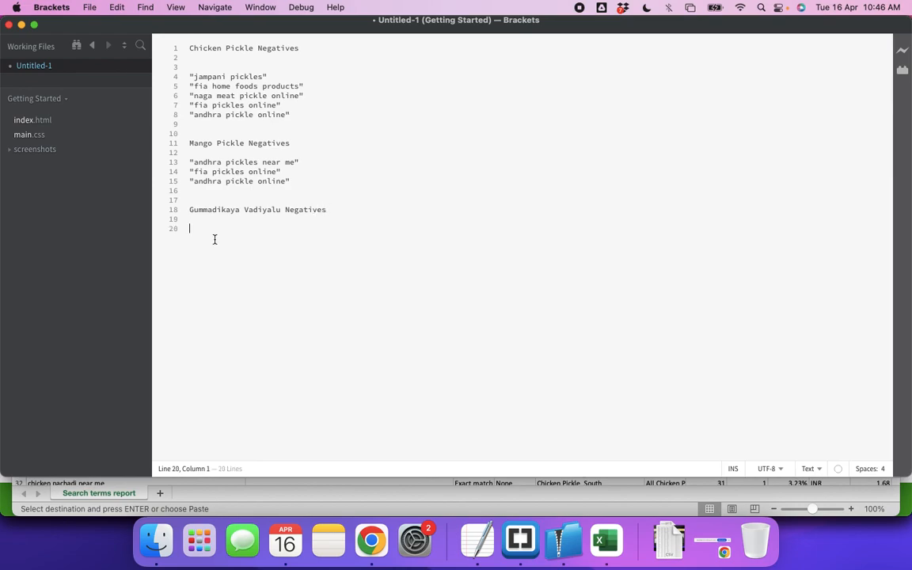
{"action": "type", "text": "\"onion vathal"}
{"action": "key", "text": "Return"}
Copy "pickle order" from row 14 in Excel and add it in double quotes to the chicken negatives list, followed by blank lines
{"action": "key", "text": "super+Tab"}
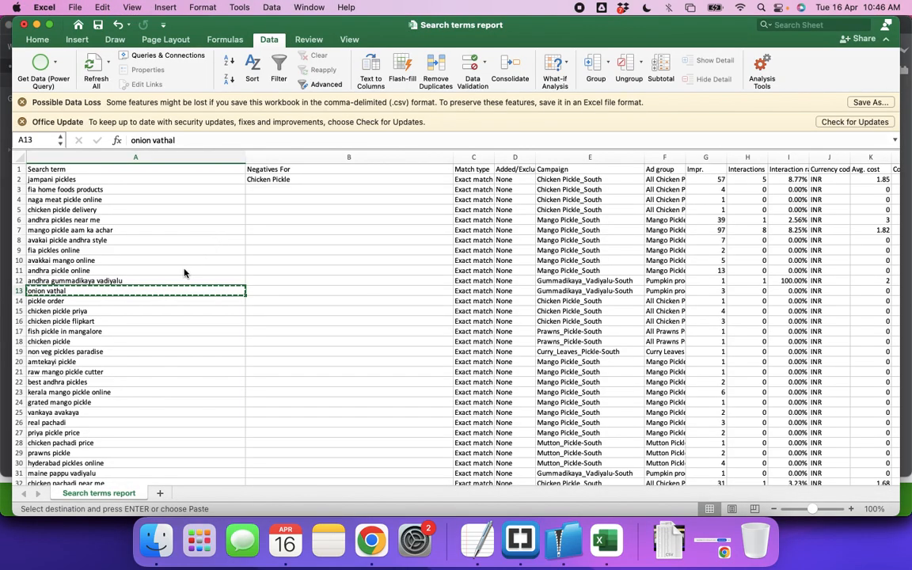
{"action": "left_click", "coordinate": [68, 302]}
{"action": "key", "text": "super+c"}
{"action": "key", "text": "super+Tab"}
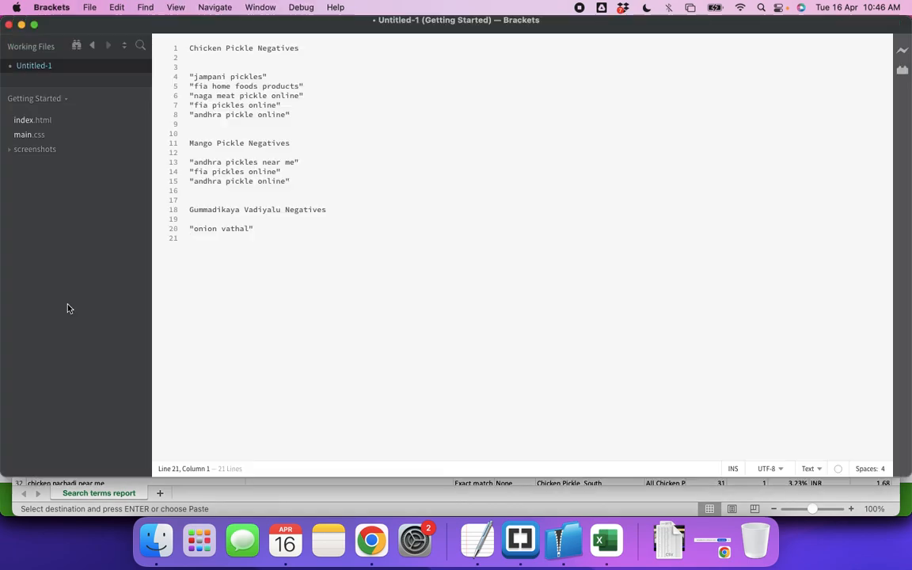
{"action": "left_click", "coordinate": [198, 123]}
{"action": "key", "text": "super+v"}
{"action": "key", "text": "Return"}
{"action": "key", "text": "Return"}
{"action": "key", "text": "Return"}
{"action": "key", "text": "Return"}
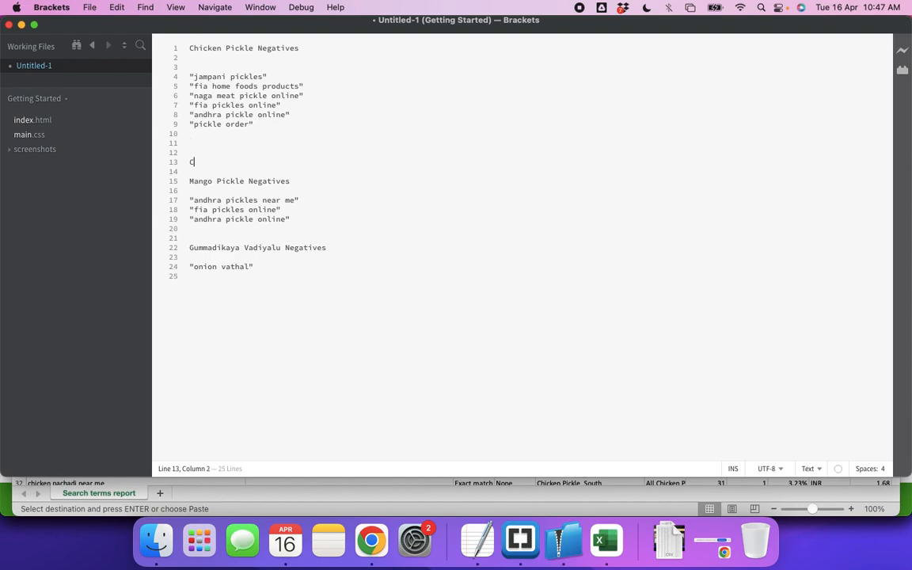
Change "pickle order" in the chicken negatives list from double quotes to square brackets
{"action": "left_click", "coordinate": [254, 125]}
{"action": "key", "text": "BackSpace"}
{"action": "type", "text": "]"}
{"action": "left_click", "coordinate": [194, 123]}
{"action": "key", "text": "BackSpace"}
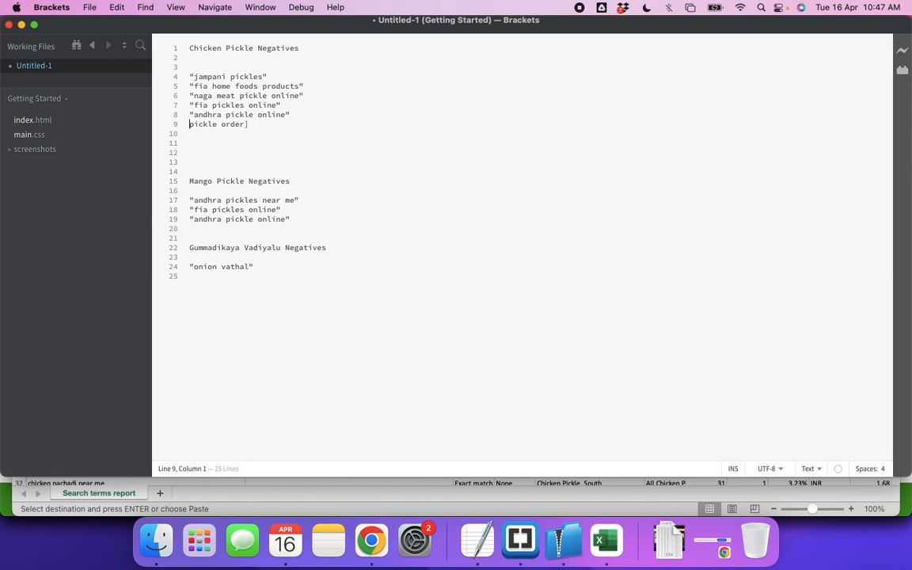
{"action": "type", "text": "["}
{"action": "left_click", "coordinate": [265, 123]}
Replace the double quotes around "andhra pickle online" in the mango negatives list with square brackets
{"action": "left_click", "coordinate": [193, 220]}
{"action": "key", "text": "BackSpace"}
{"action": "type", "text": "["}
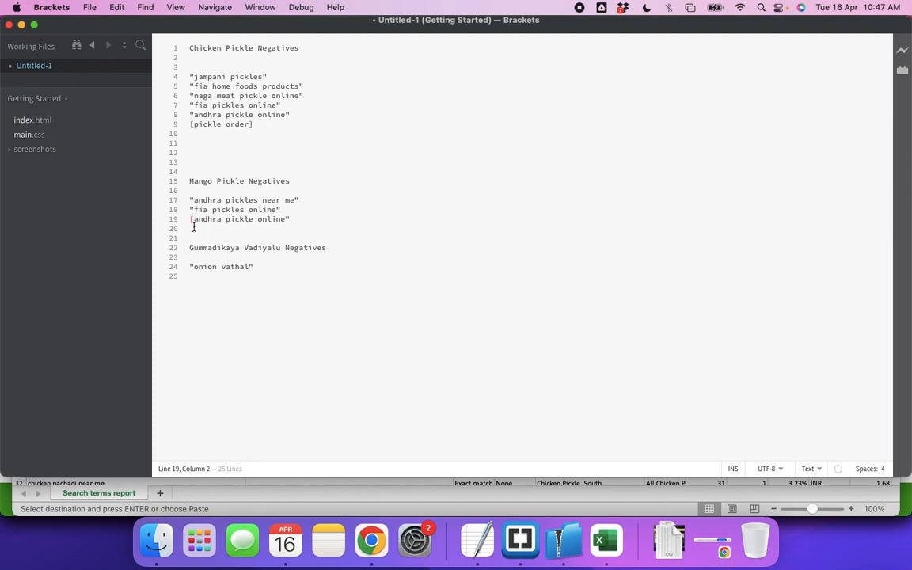
{"action": "left_click", "coordinate": [297, 221]}
{"action": "type", "text": "]"}
Replace the double quotes around "fia pickles online" in the mango negatives list with square brackets
{"action": "left_click", "coordinate": [285, 210]}
{"action": "key", "text": "BackSpace"}
{"action": "type", "text": "]"}
{"action": "left_click", "coordinate": [195, 211]}
{"action": "key", "text": "BackSpace"}
{"action": "type", "text": "["}
Replace the double quotes around "andhra pickles near me" in the mango negatives list with square brackets
{"action": "left_click", "coordinate": [194, 200]}
{"action": "key", "text": "BackSpace"}
{"action": "type", "text": "["}
{"action": "left_click", "coordinate": [303, 199]}
{"action": "key", "text": "BackSpace"}
{"action": "type", "text": "]"}
{"action": "left_click_drag", "start_coordinate": [195, 269], "coordinate": [252, 268]}
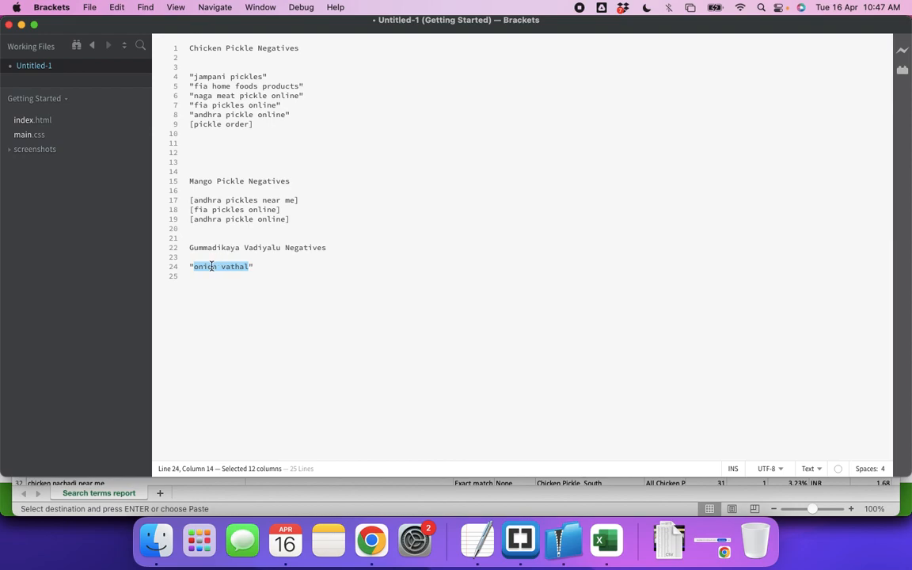
{"action": "double_click", "coordinate": [191, 247]}
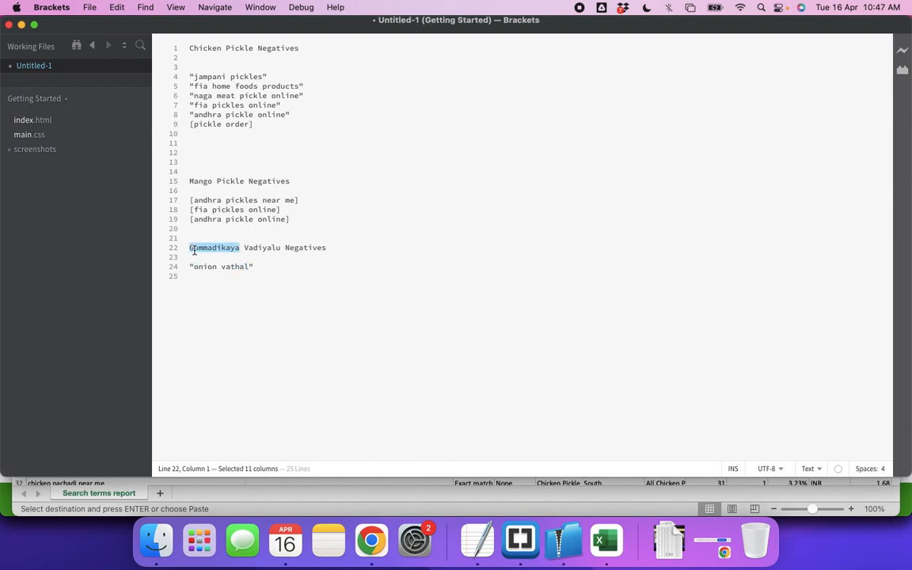
{"action": "double_click", "coordinate": [199, 267]}
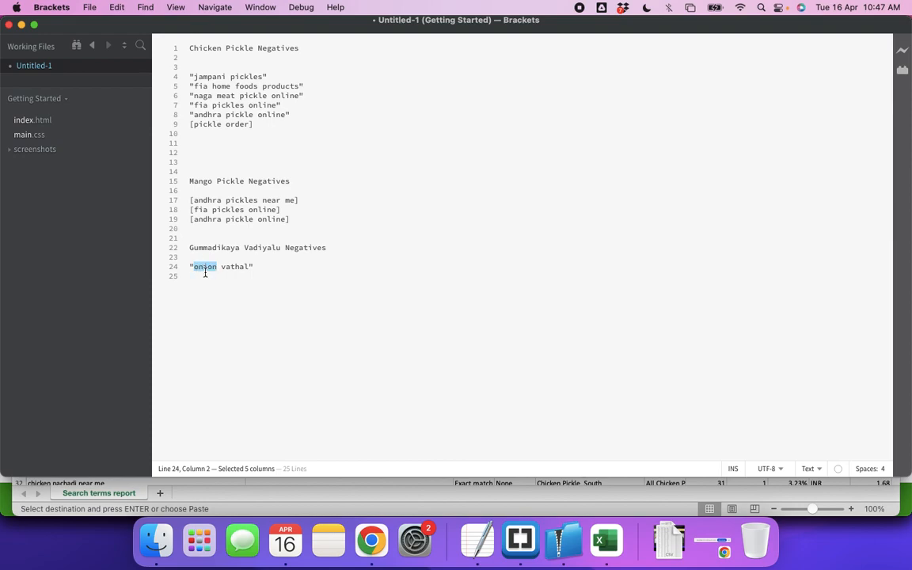
{"action": "key", "text": "Left"}
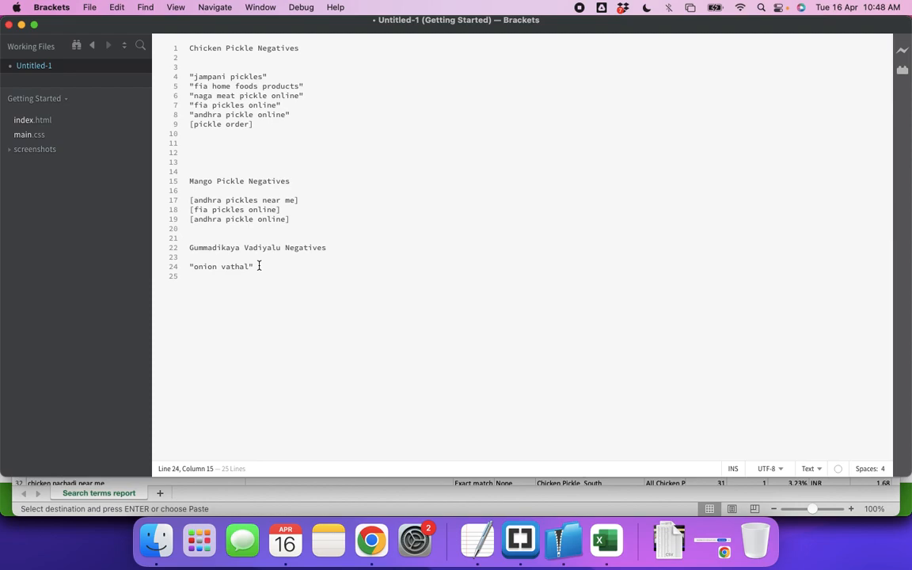
Return to the Excel report, review the search terms in rows 15 to 17, and check the campaign for "fish pickle in mangalore"
{"action": "key", "text": "super+Tab"}
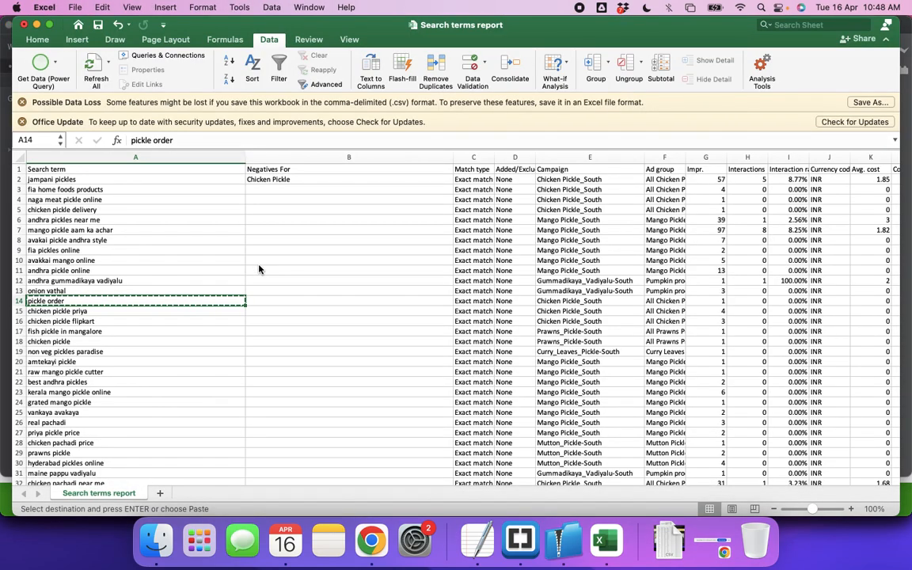
{"action": "left_click", "coordinate": [70, 311]}
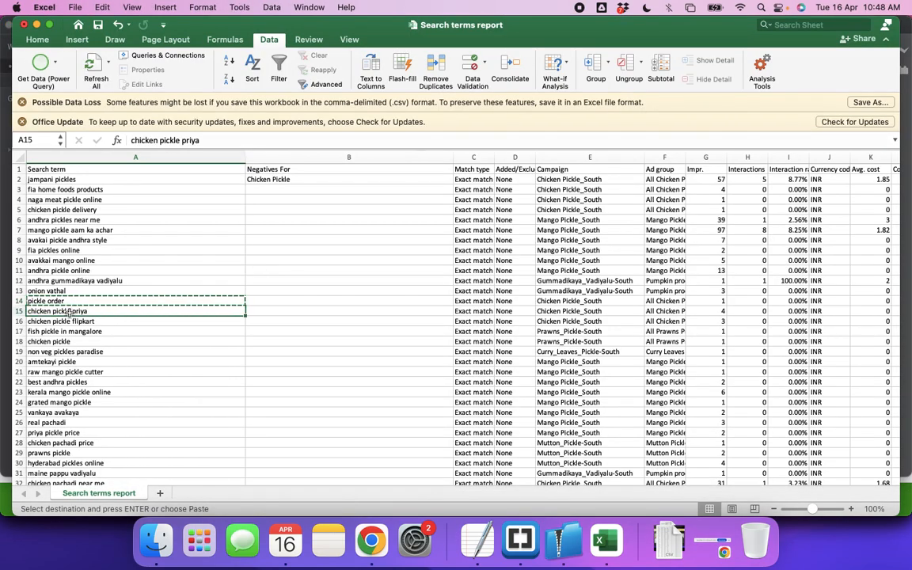
{"action": "left_click", "coordinate": [122, 324]}
{"action": "left_click", "coordinate": [120, 333]}
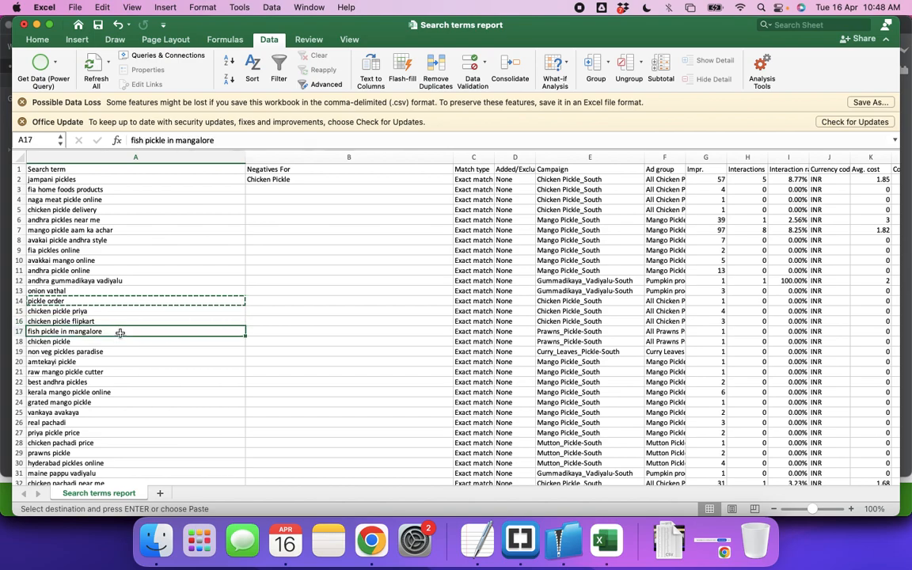
{"action": "key", "text": "Right"}
{"action": "key", "text": "Right"}
{"action": "key", "text": "Right"}
{"action": "key", "text": "Right"}
{"action": "key", "text": "Left"}
{"action": "key", "text": "Left"}
{"action": "key", "text": "Left"}
{"action": "key", "text": "Left"}
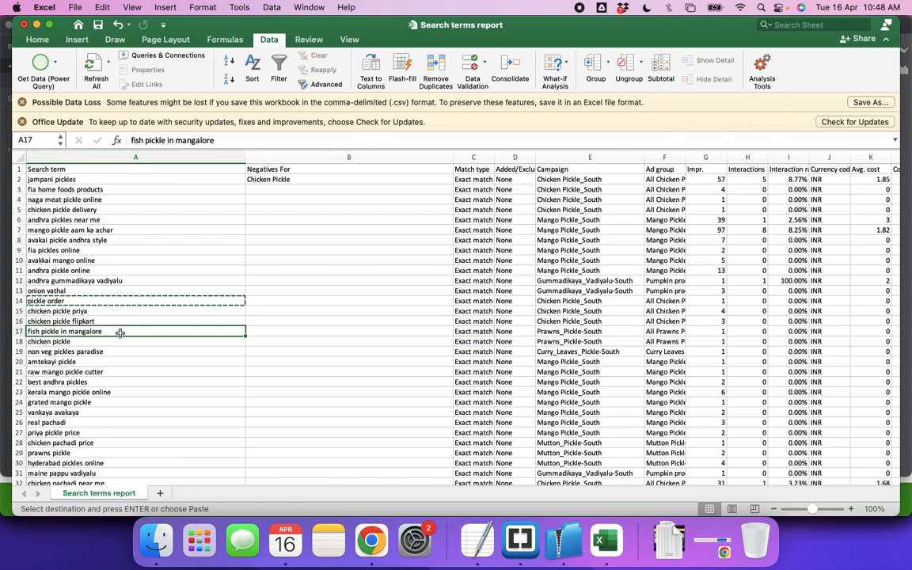
{"action": "key", "text": "Right"}
{"action": "key", "text": "Right"}
{"action": "key", "text": "Right"}
{"action": "key", "text": "Right"}
{"action": "key", "text": "Right"}
{"action": "key", "text": "Right"}
{"action": "key", "text": "Left"}
{"action": "key", "text": "Left"}
{"action": "key", "text": "Left"}
{"action": "key", "text": "Left"}
Add the heading "Prawns Pickle Negatives" below the Gummadikaya list in Brackets, with "fish" in double quotes beneath it
{"action": "key", "text": "super+Tab"}
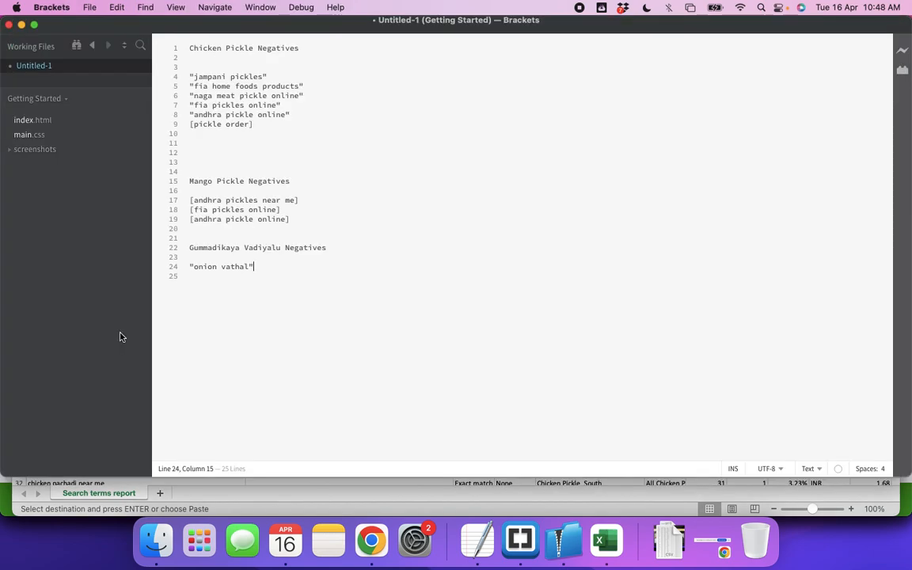
{"action": "key", "text": "Return"}
{"action": "key", "text": "Return"}
{"action": "key", "text": "Return"}
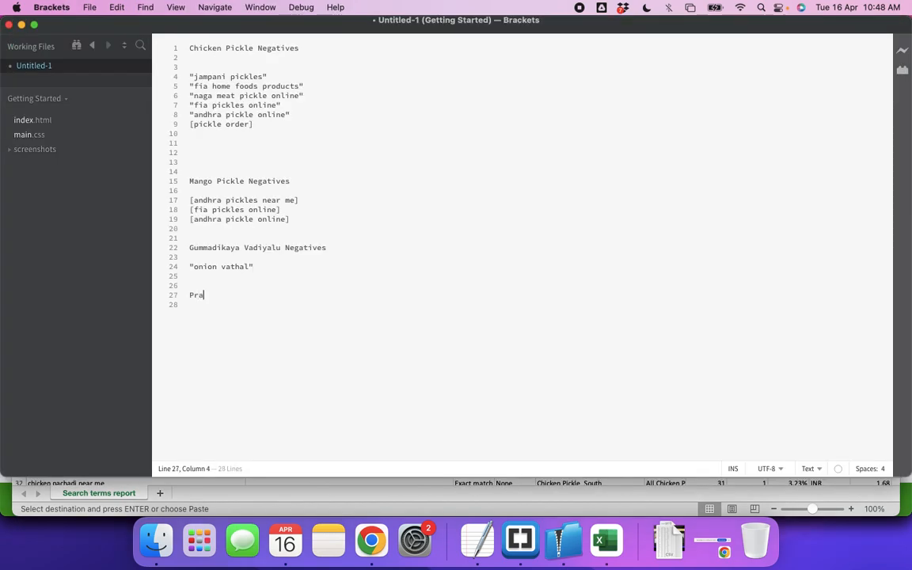
{"action": "type", "text": "Prawns Pc"}
{"action": "type", "text": "ik"}
{"action": "key", "text": "BackSpace"}
{"action": "key", "text": "BackSpace"}
{"action": "key", "text": "BackSpace"}
{"action": "type", "text": "ickle Negatives"}
{"action": "key", "text": "Return"}
{"action": "type", "text": "\"fish\""}
{"action": "key", "text": "Return"}
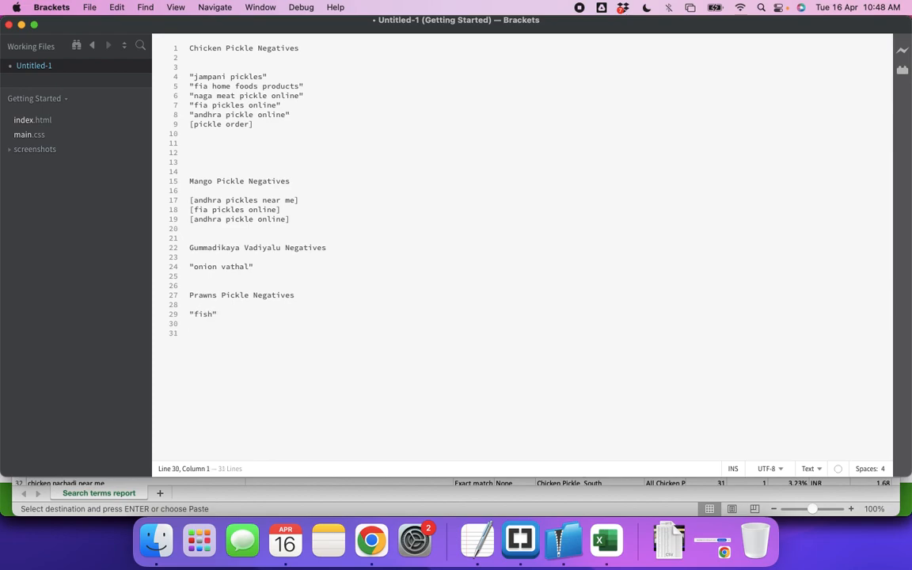
Return to the Excel report and check the campaign for "non veg pickles paradise" in row 19
{"action": "key", "text": "super+Tab"}
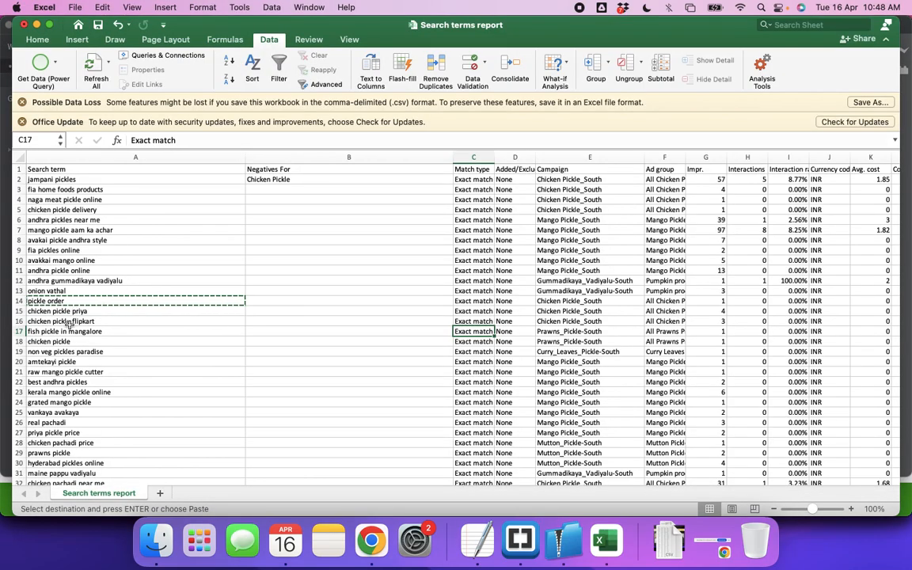
{"action": "left_click", "coordinate": [56, 332]}
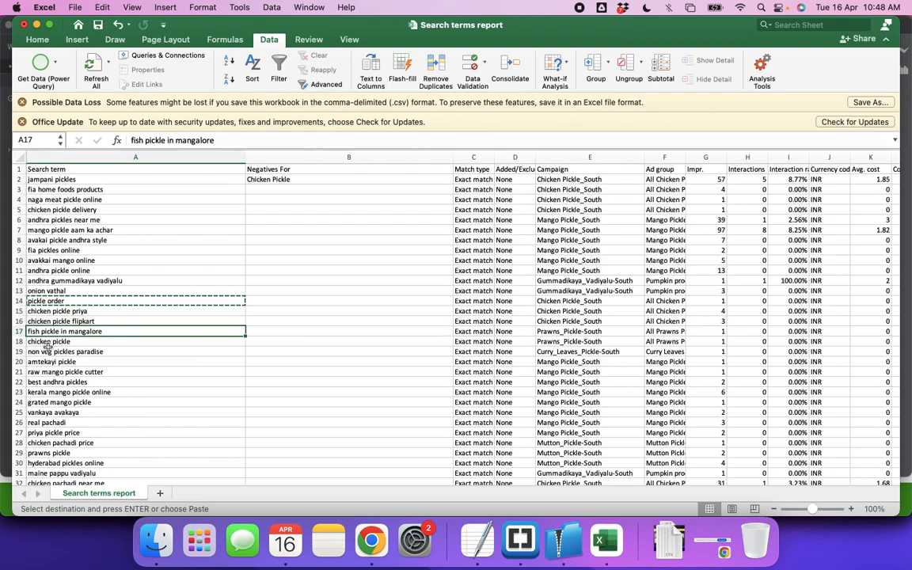
{"action": "left_click", "coordinate": [56, 356]}
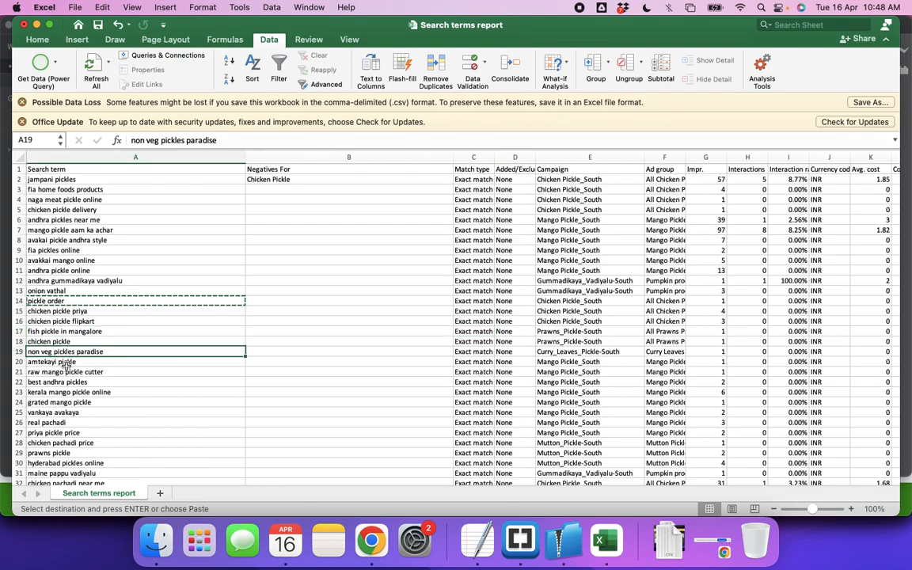
{"action": "left_click", "coordinate": [558, 353]}
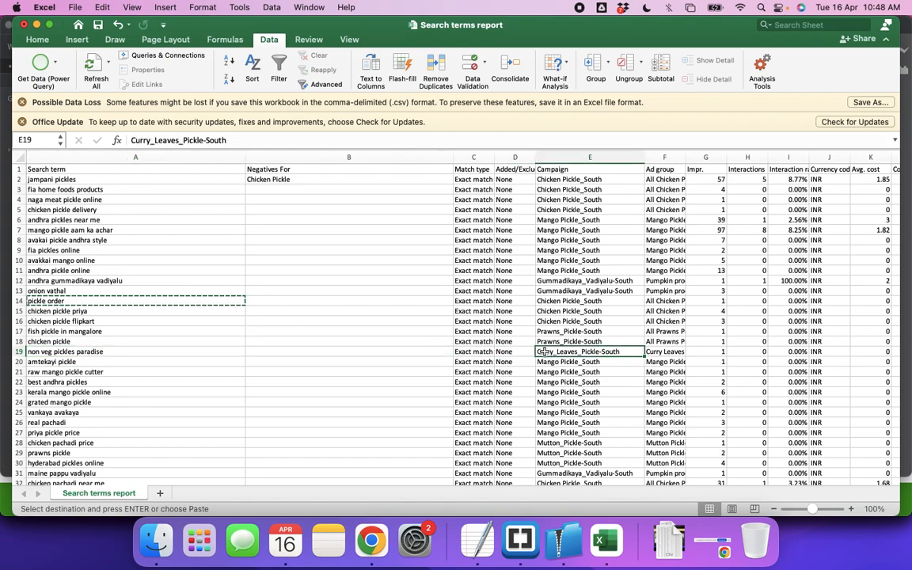
{"action": "left_click", "coordinate": [19, 352]}
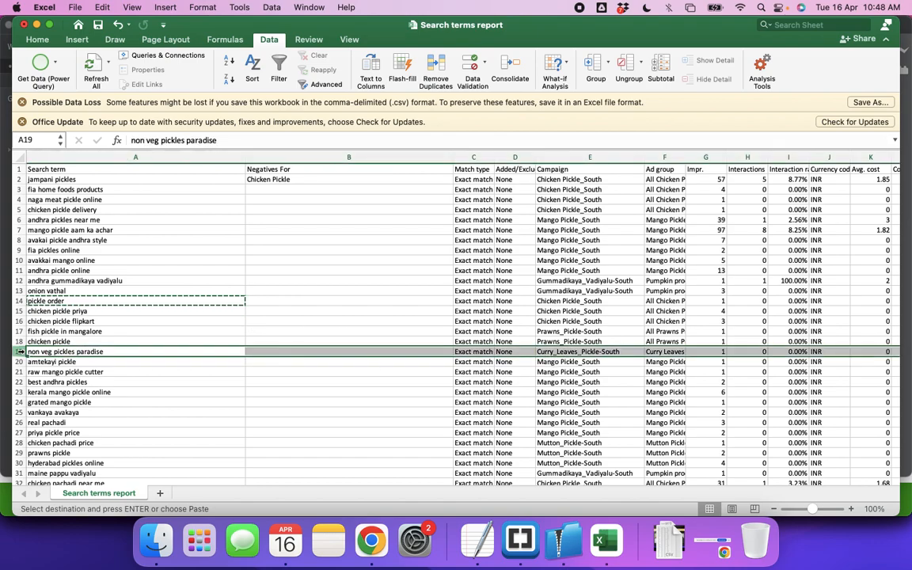
Switch to Brackets and add the heading "Curry leaves Negatives" below the prawns list, separated by blank lines
{"action": "key", "text": "super+Tab"}
{"action": "key", "text": "Return"}
{"action": "key", "text": "Return"}
{"action": "key", "text": "Return"}
{"action": "key", "text": "Return"}
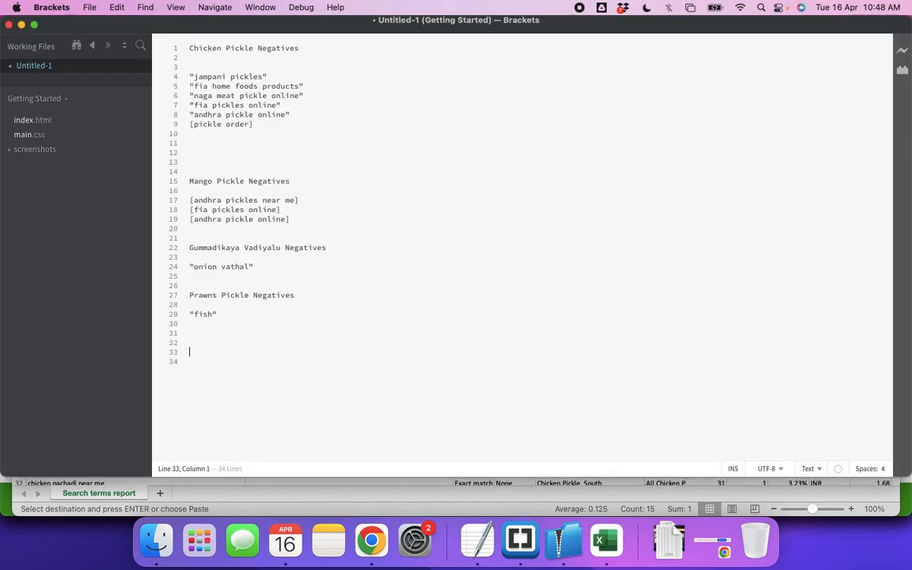
{"action": "type", "text": "Curry leaves Negatives"}
{"action": "key", "text": "Return"}
{"action": "key", "text": "Return"}
Enter "non veg" in double quotes as the first term under the curry leaves heading
{"action": "type", "text": "\"non"}
{"action": "type", "text": " veh\""}
{"action": "key", "text": "Return"}
{"action": "key", "text": "BackSpace"}
{"action": "key", "text": "BackSpace"}
{"action": "key", "text": "BackSpace"}
{"action": "type", "text": "g\""}
Add "chicken" and "mutton" in double quotes on separate lines of the curry leaves negatives list
{"action": "key", "text": "Return"}
{"action": "type", "text": "\"chc"}
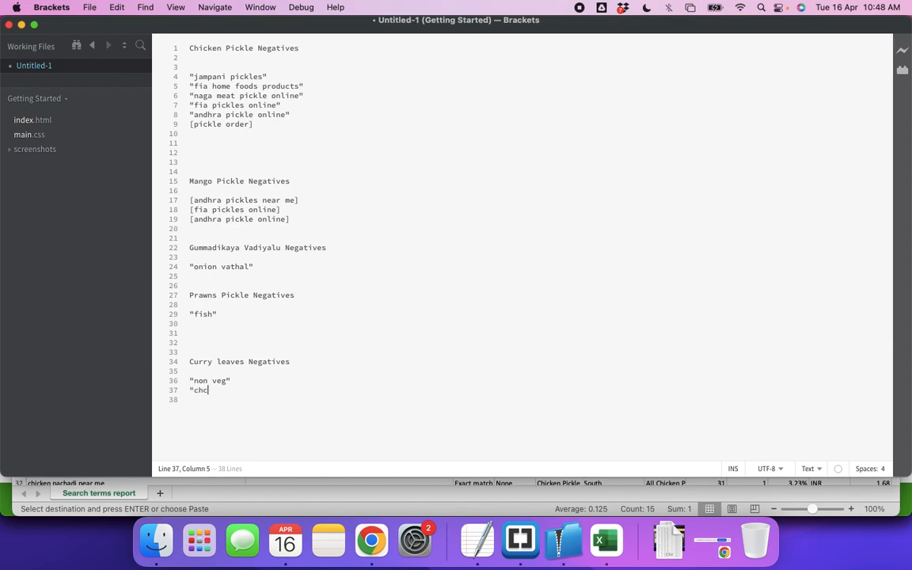
{"action": "key", "text": "BackSpace"}
{"action": "type", "text": "icken\""}
{"action": "key", "text": "Return"}
{"action": "type", "text": "\"mutton\""}
Add "fish", "prawns" and "mango" in double quotes on separate lines of the curry leaves negatives list
{"action": "key", "text": "Return"}
{"action": "type", "text": "\"fish"}
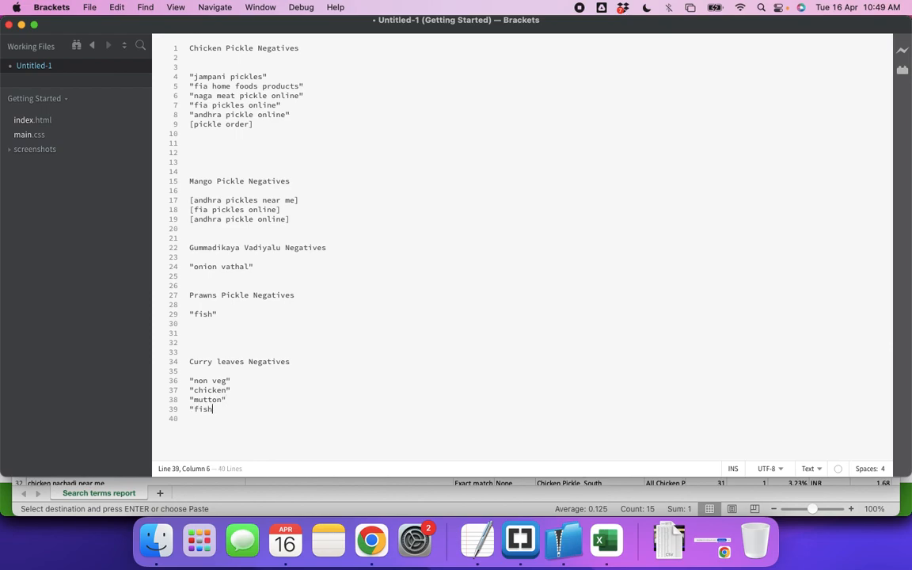
{"action": "key", "text": "Return"}
{"action": "key", "text": "BackSpace"}
{"action": "type", "text": "\""}
{"action": "key", "text": "Return"}
{"action": "type", "text": "\"prawns\""}
{"action": "key", "text": "Return"}
{"action": "type", "text": "\"mango\""}
Continue the curry leaves negatives list with "tamrind", "tomato" and "coriander", each in double quotes on its own line
{"action": "key", "text": "Return"}
{"action": "type", "text": "\"tamrind\""}
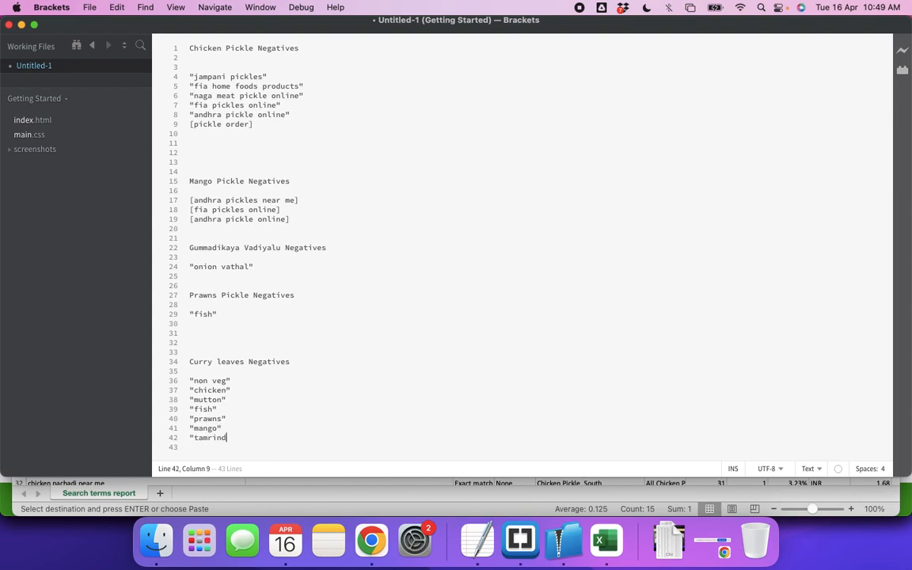
{"action": "key", "text": "Return"}
{"action": "type", "text": "\"tomato\""}
{"action": "key", "text": "Return"}
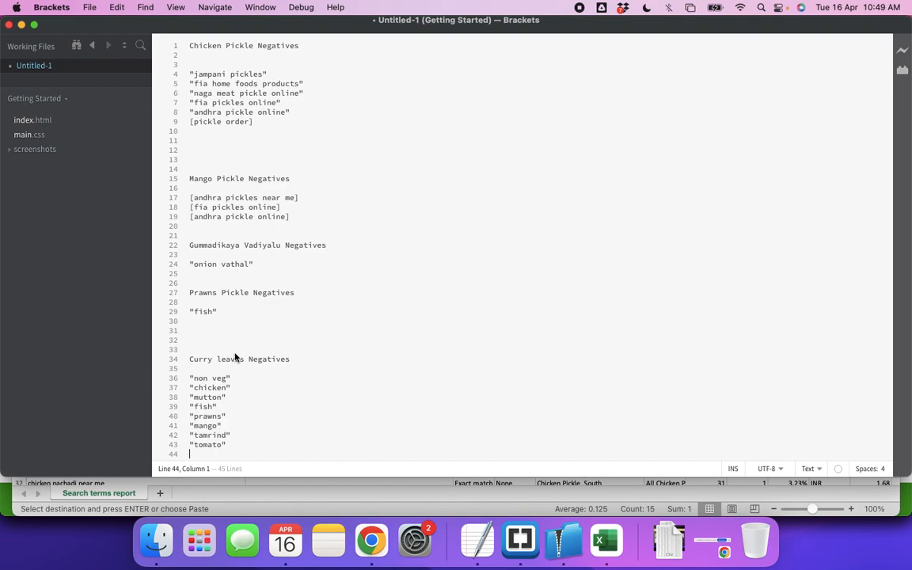
{"action": "key", "text": "super+v"}
{"action": "type", "text": "\""}
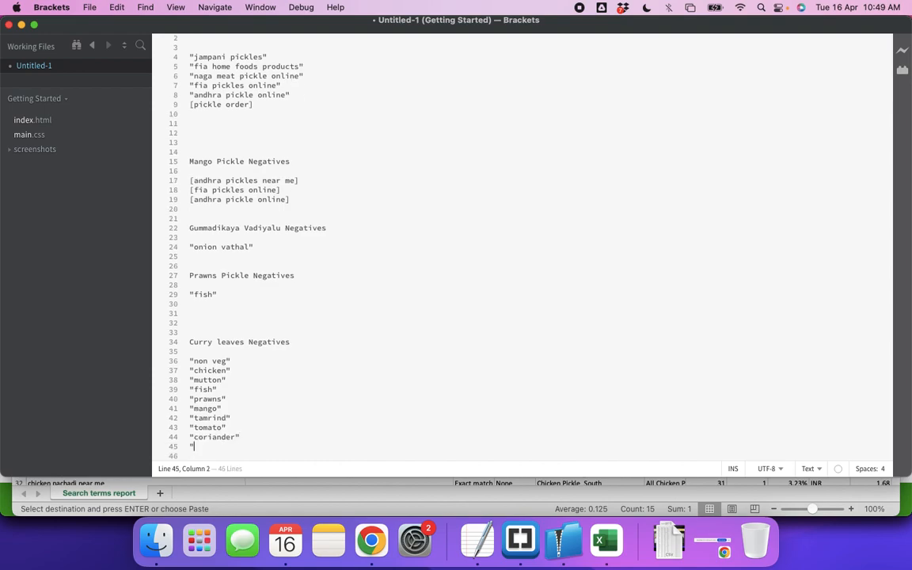
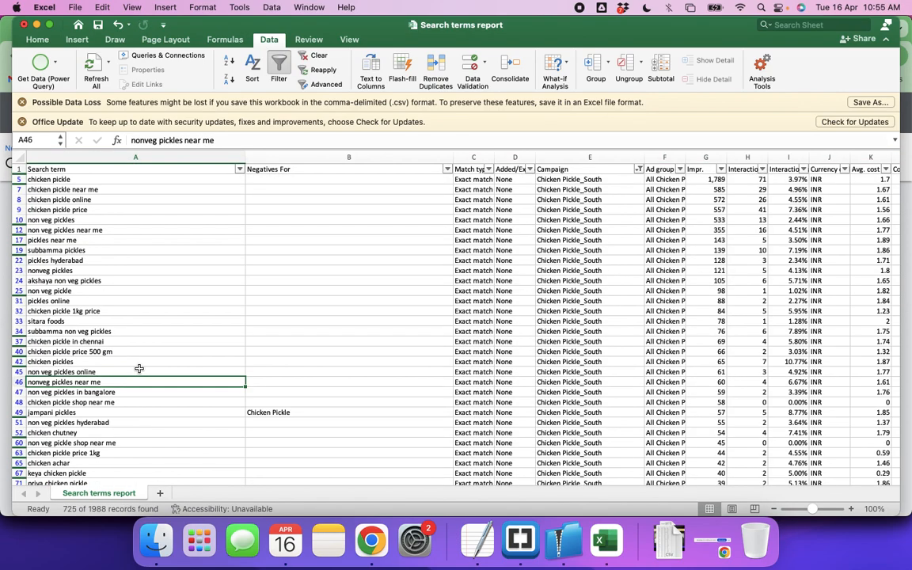
Switch to Google Ads in Chrome and save "fia home foods" as a phrase-match negative in the Chicken Pickle Negatives list
{"action": "key", "text": "Down"}
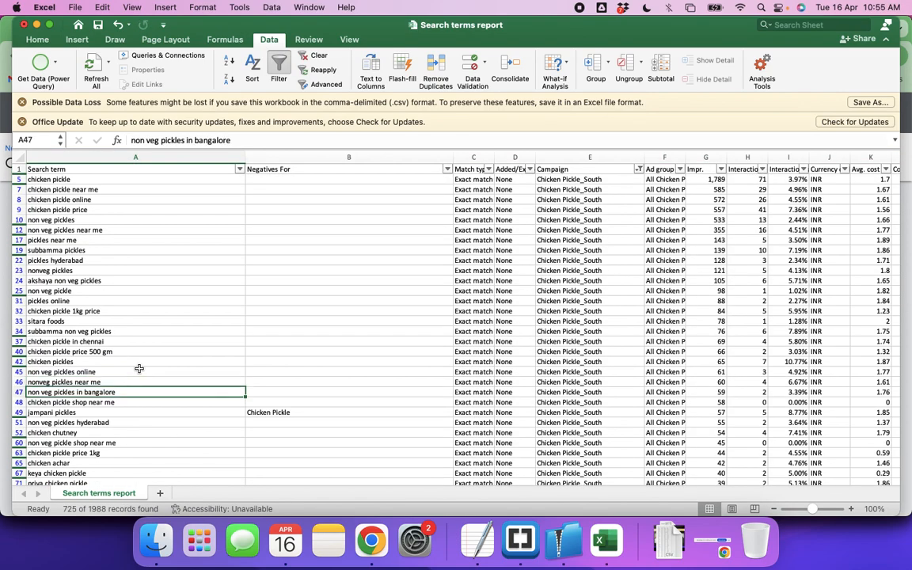
{"action": "left_click", "coordinate": [140, 369]}
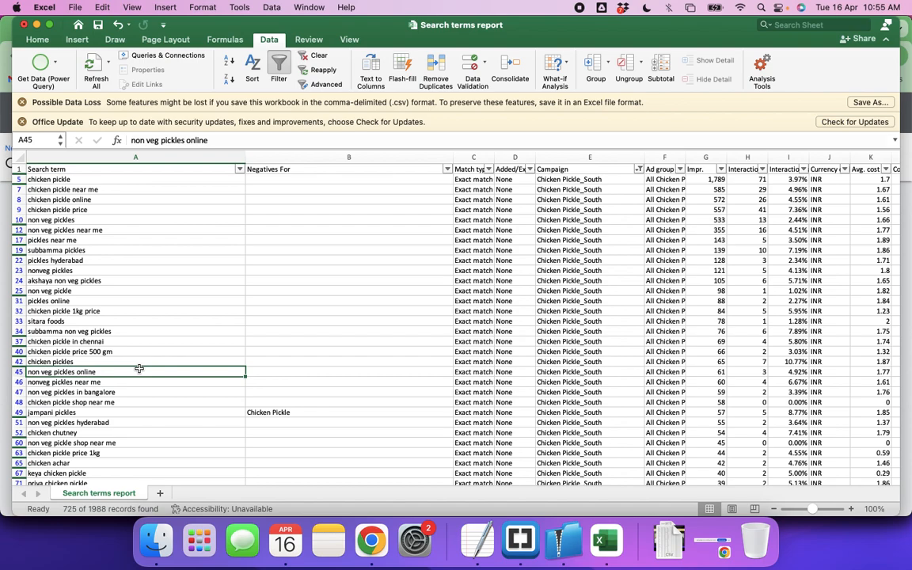
{"action": "key", "text": "super+Tab"}
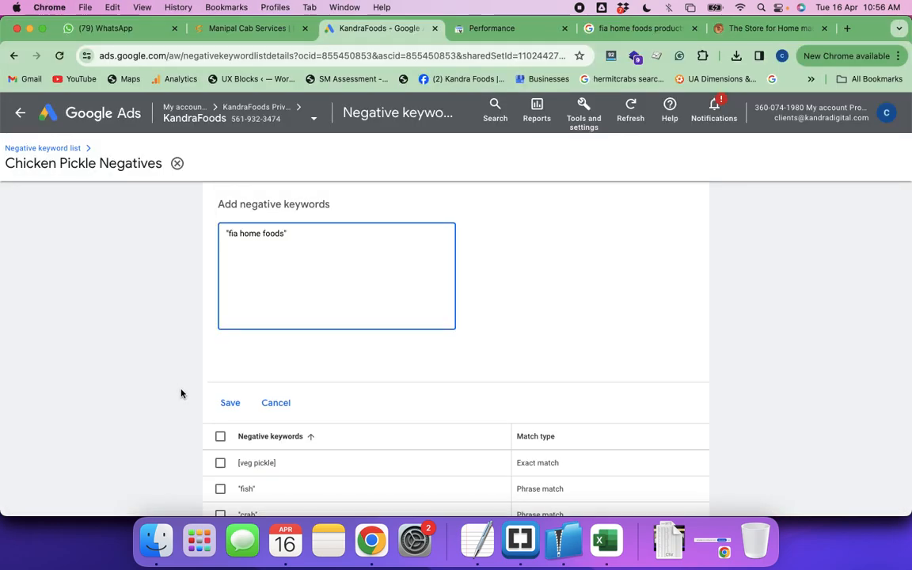
{"action": "left_click", "coordinate": [230, 404]}
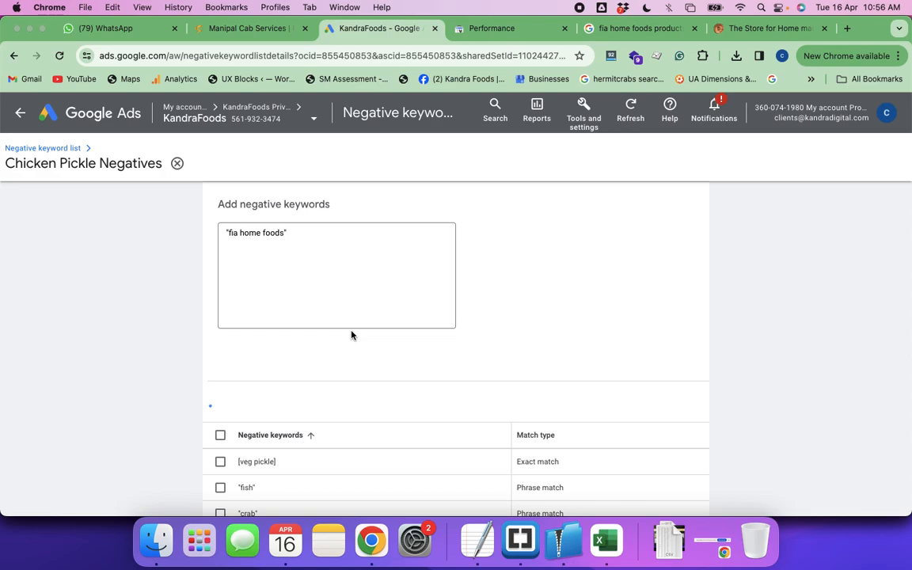
Switch to the Excel search terms report and copy the term "online pickles" from the Chicken Pickle_South rows
{"action": "key", "text": "super+Tab"}
{"action": "scroll", "coordinate": [156, 380], "scroll_direction": "down", "scroll_amount": 3}
{"action": "key", "text": "Down"}
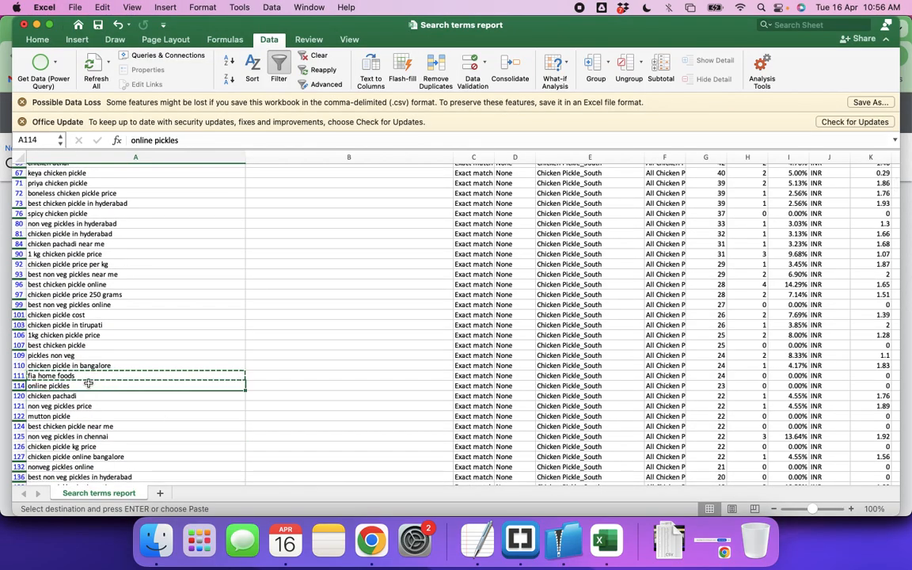
{"action": "key", "text": "super+c"}
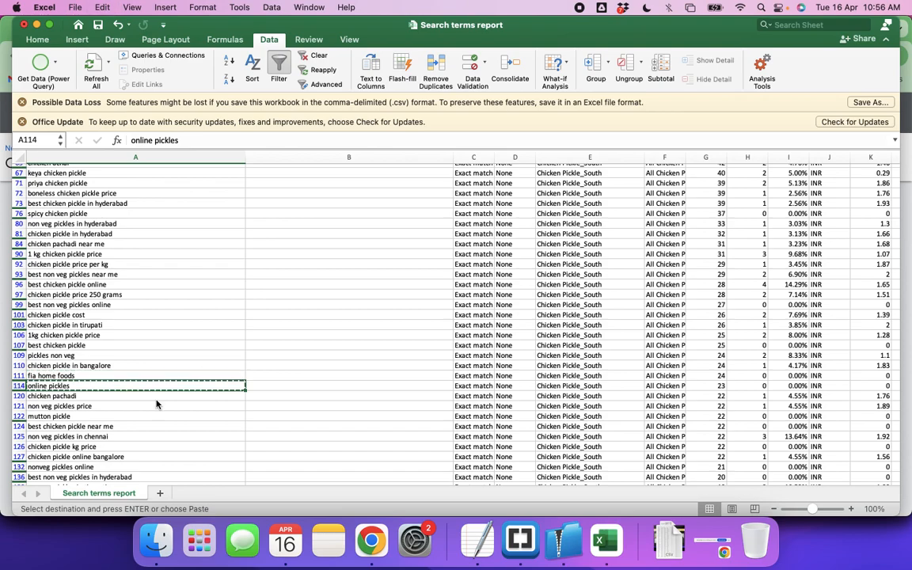
In Google Ads, add [online pickles] as an exact-match keyword to the Chicken Pickle Negatives list and save it
{"action": "key", "text": "super+Tab"}
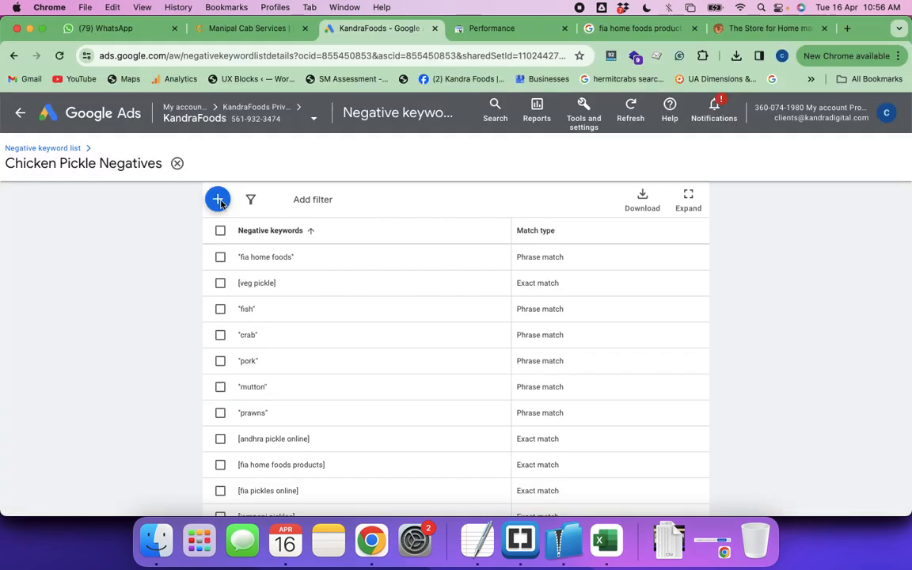
{"action": "left_click", "coordinate": [218, 200]}
{"action": "left_click", "coordinate": [257, 240]}
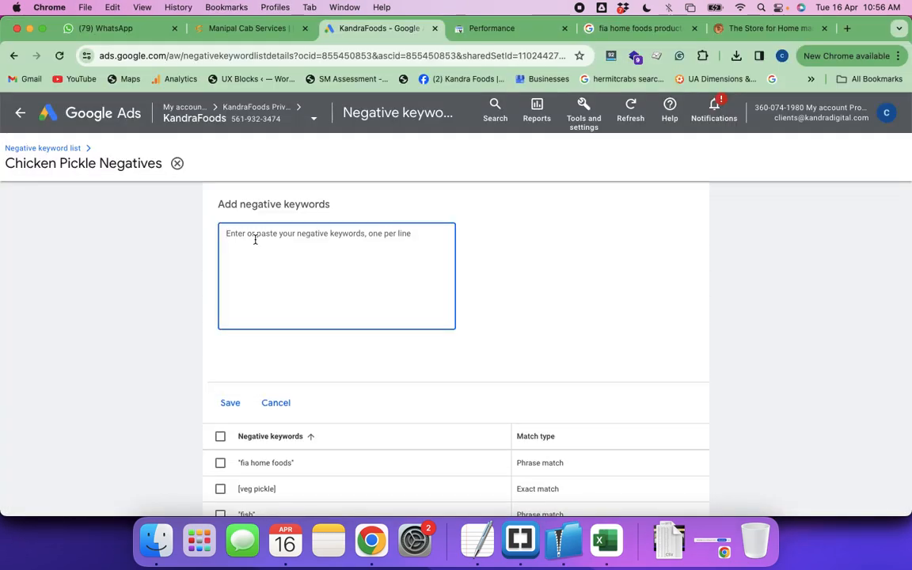
{"action": "type", "text": "[online pickles"}
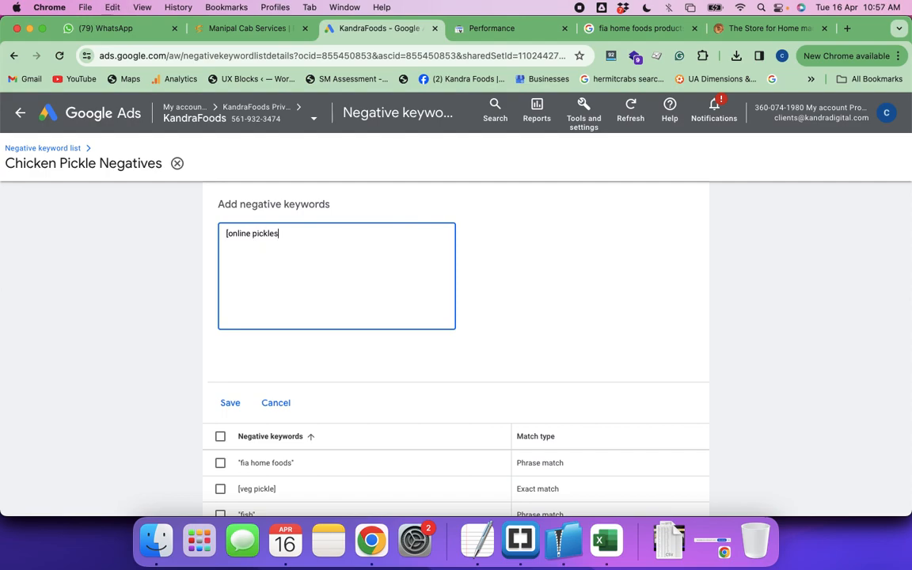
{"action": "type", "text": "]"}
{"action": "left_click", "coordinate": [231, 405]}
Check the "non veg pickles price" term in Excel, and add [non veg pickles] to Chicken Pickle Negatives in Google Ads
{"action": "key", "text": "super+Tab"}
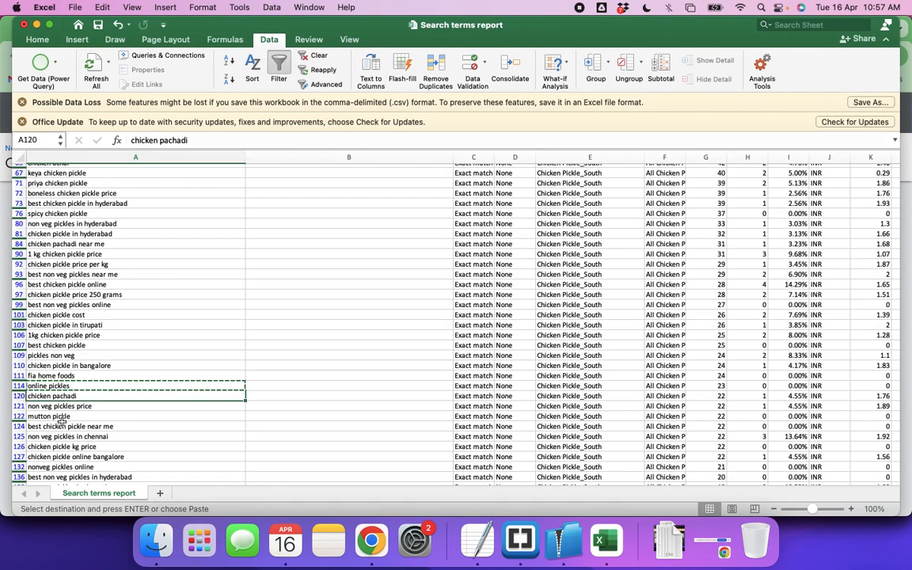
{"action": "left_click", "coordinate": [96, 402]}
{"action": "key", "text": "super+Tab"}
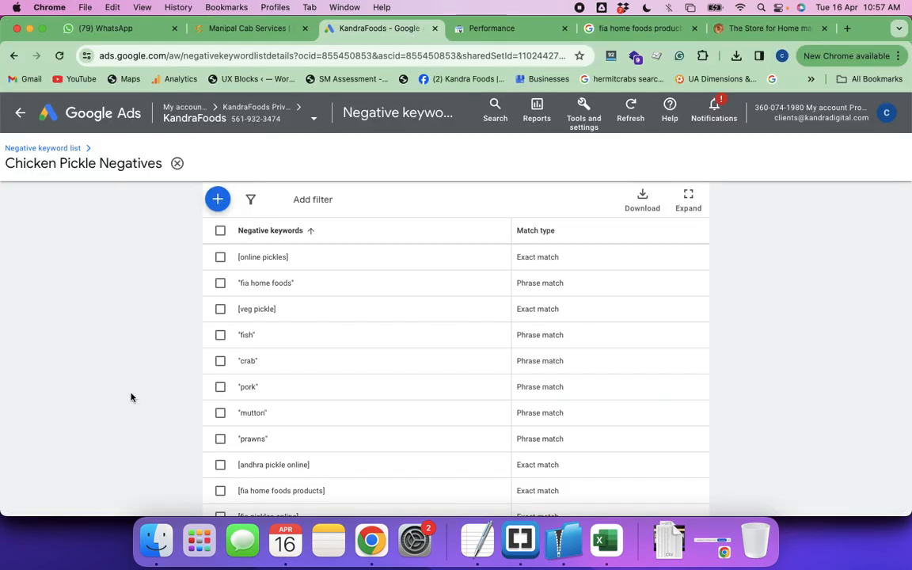
{"action": "left_click", "coordinate": [217, 201]}
{"action": "left_click", "coordinate": [245, 235]}
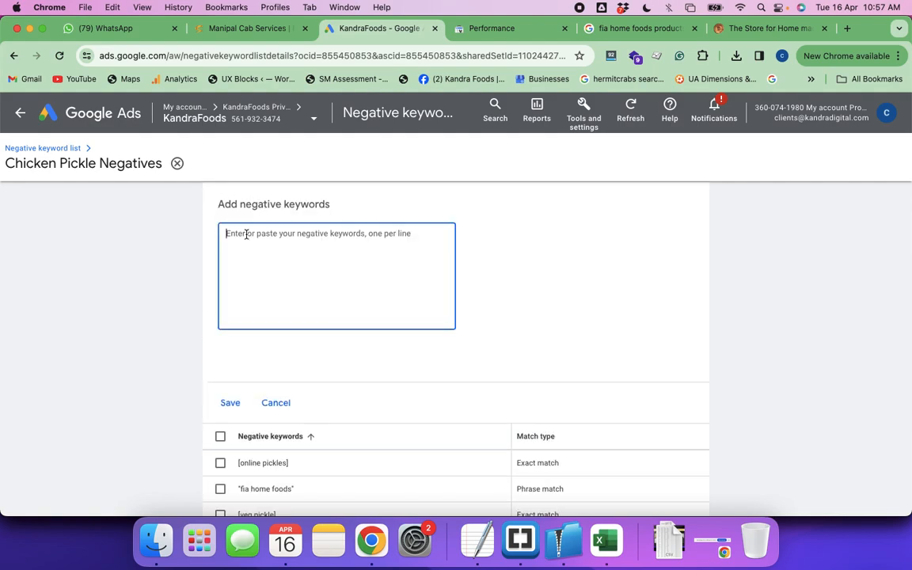
{"action": "type", "text": "[no"}
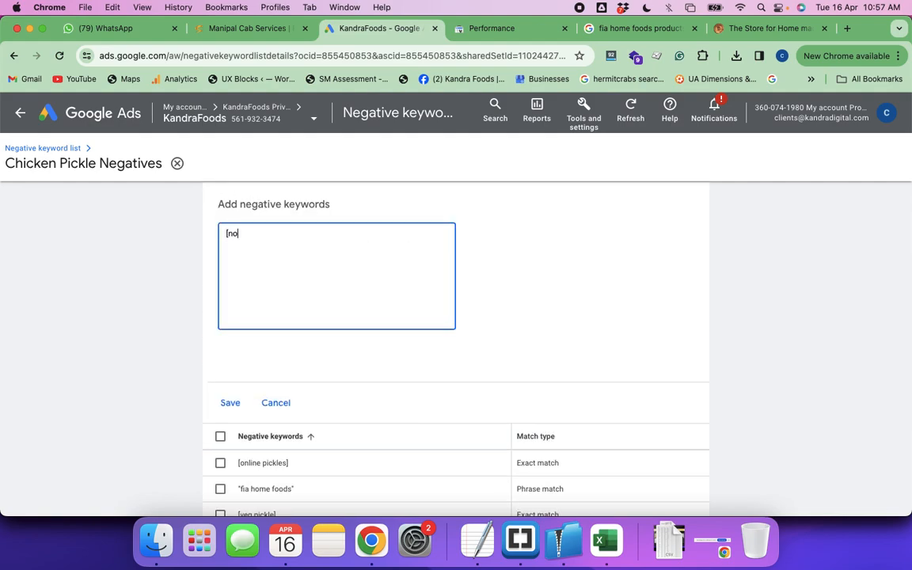
{"action": "type", "text": "n veg pickles]"}
{"action": "left_click", "coordinate": [231, 403]}
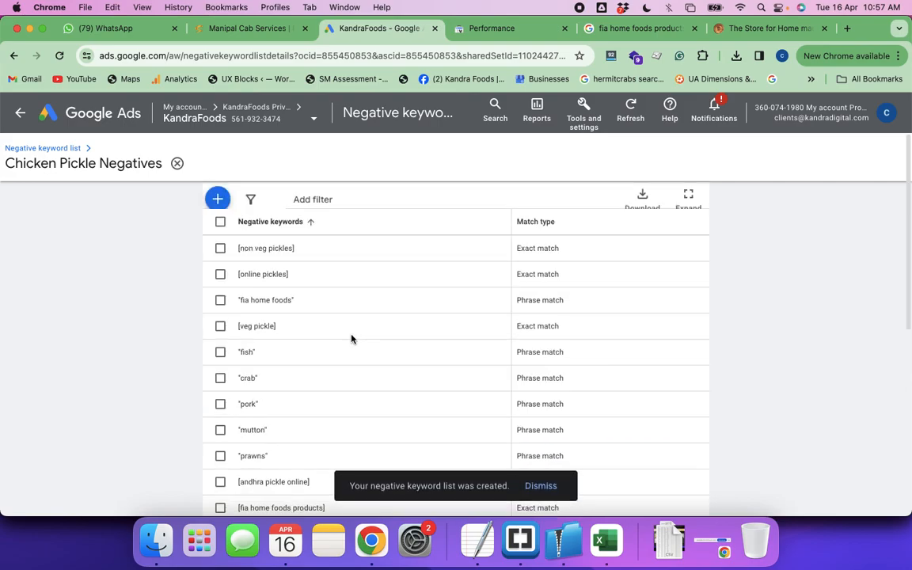
Review further Chicken Pickle_South search terms in Excel, marking the "mutton pickle" and "non veg pickles in tirupati" rows
{"action": "key", "text": "super+Tab"}
{"action": "scroll", "coordinate": [170, 421], "scroll_direction": "down", "scroll_amount": 3}
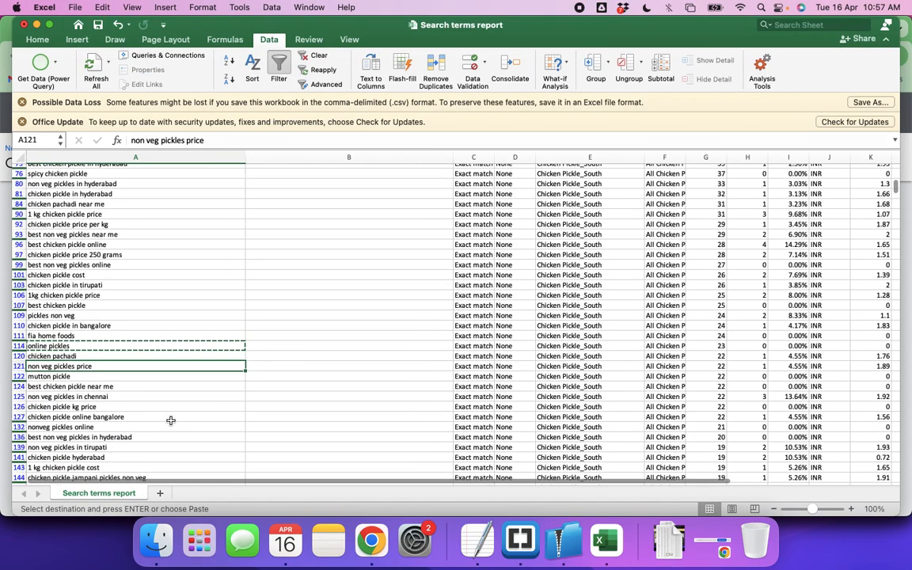
{"action": "key", "text": "Down"}
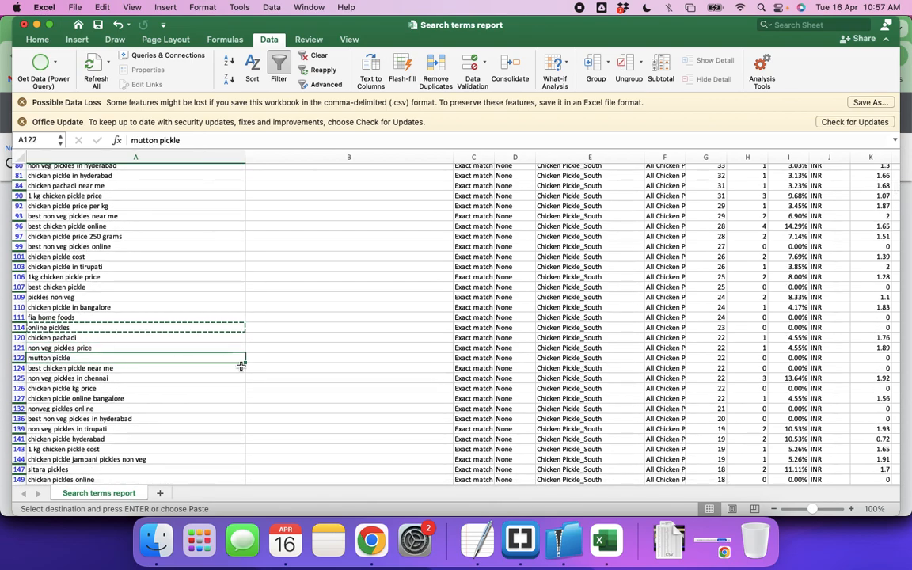
{"action": "key", "text": "shift+space"}
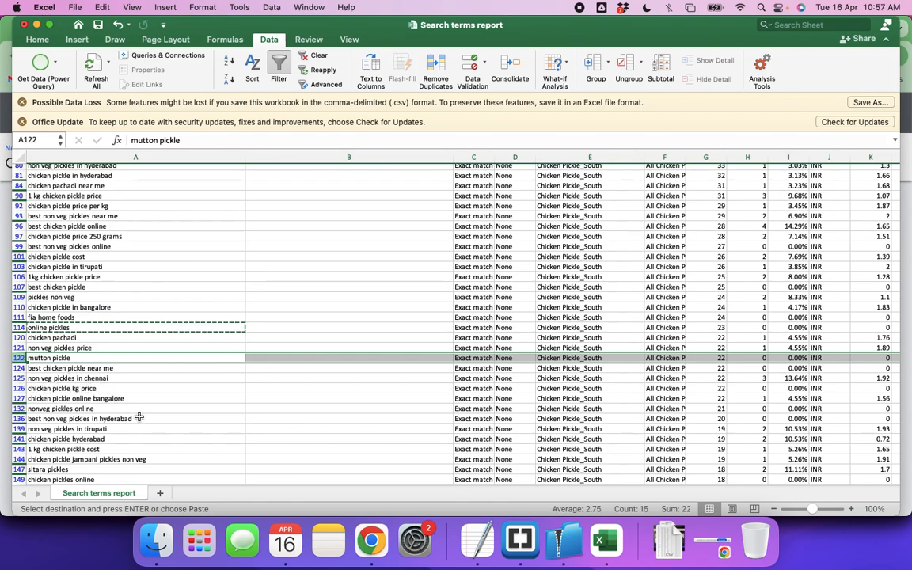
{"action": "left_click", "coordinate": [17, 428]}
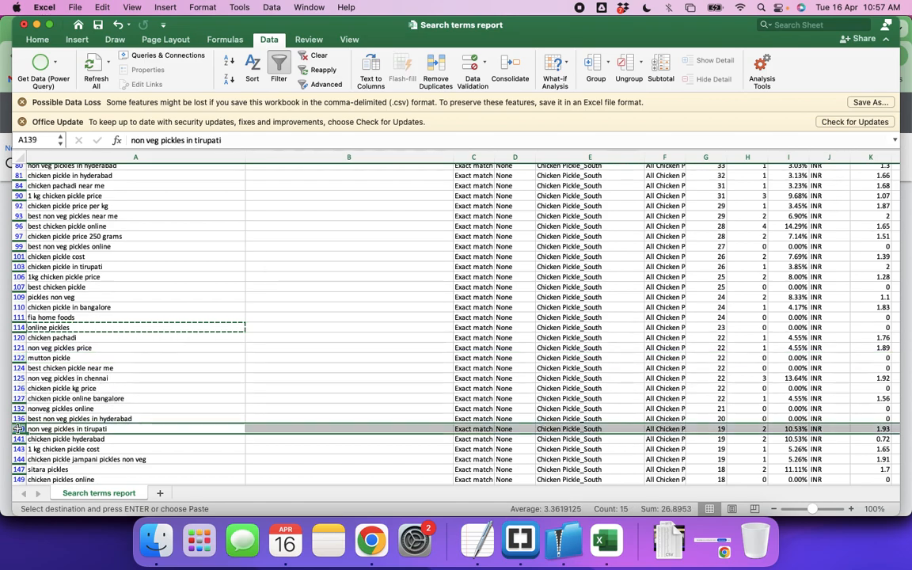
In Google Ads, add "non veg pickles" in double quotes to the Chicken Pickle Negatives list and save it
{"action": "key", "text": "super+Tab"}
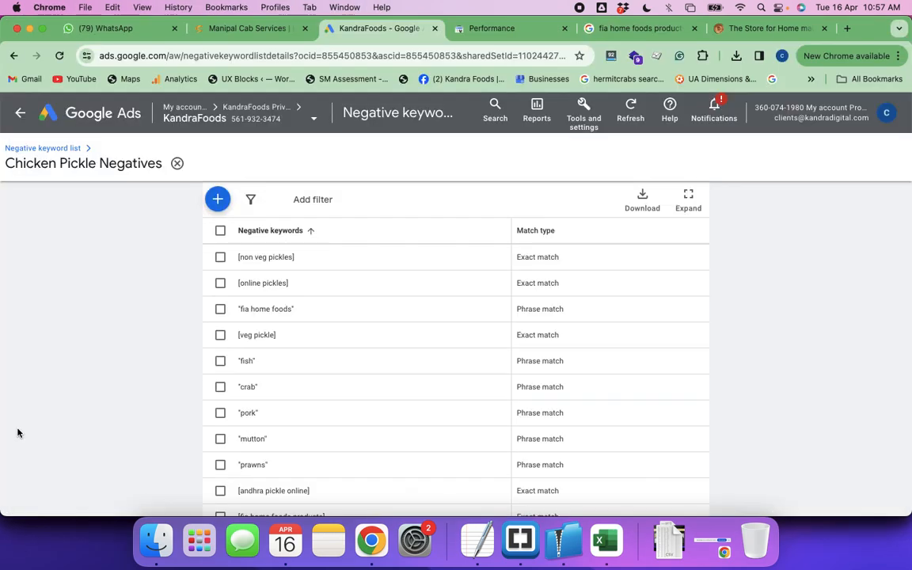
{"action": "left_click", "coordinate": [218, 198]}
{"action": "left_click", "coordinate": [250, 236]}
{"action": "type", "text": "\"no"}
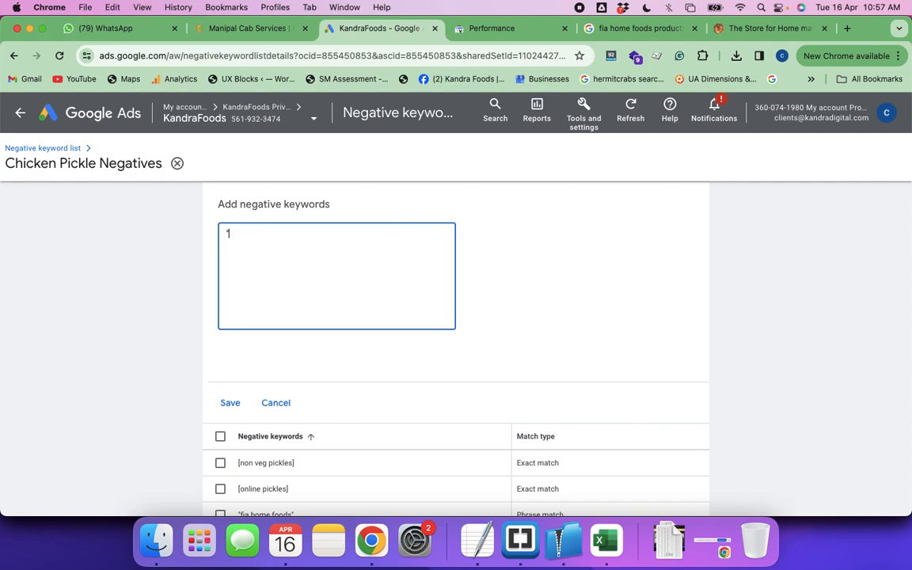
{"action": "type", "text": "n veg pickles\""}
{"action": "left_click", "coordinate": [230, 404]}
Switch back to the Excel search terms report and copy the competitor term "sitara pickles"
{"action": "key", "text": "super+Tab"}
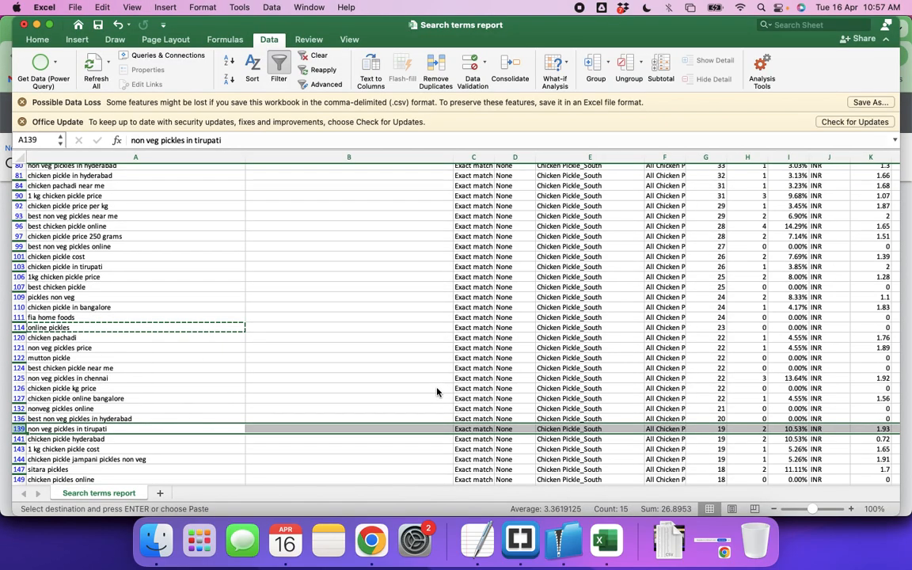
{"action": "scroll", "coordinate": [202, 415], "scroll_direction": "down", "scroll_amount": 3}
{"action": "left_click", "coordinate": [183, 390]}
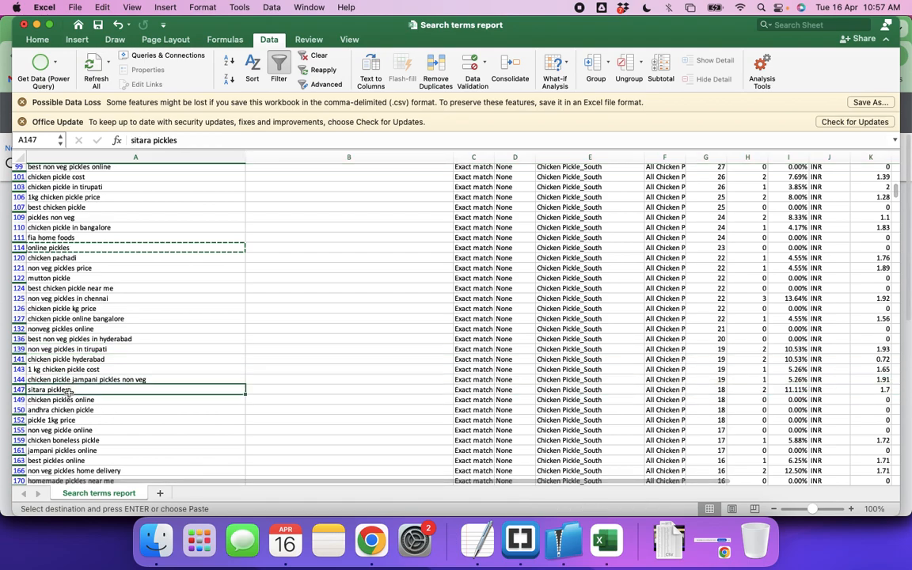
{"action": "key", "text": "super+c"}
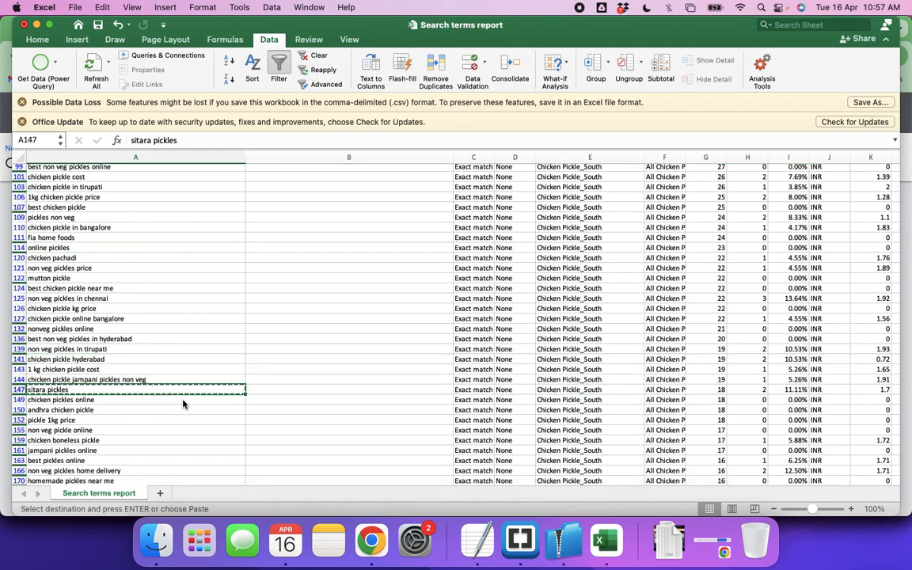
In Google Ads, enter sitara pickles after an opening double quote as a new keyword for the Chicken Pickle Negatives list
{"action": "key", "text": "super+Tab"}
{"action": "key", "text": "BackSpace"}
{"action": "type", "text": "s]"}
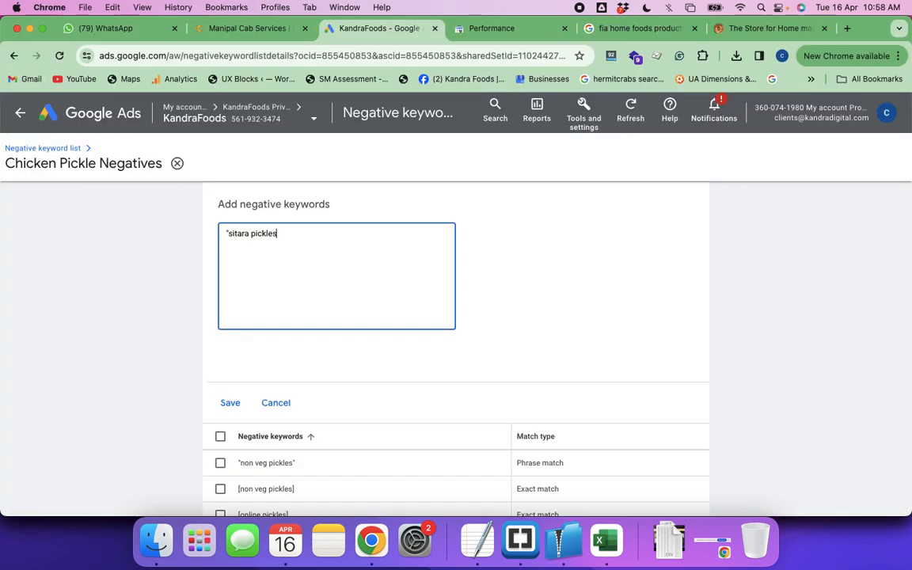
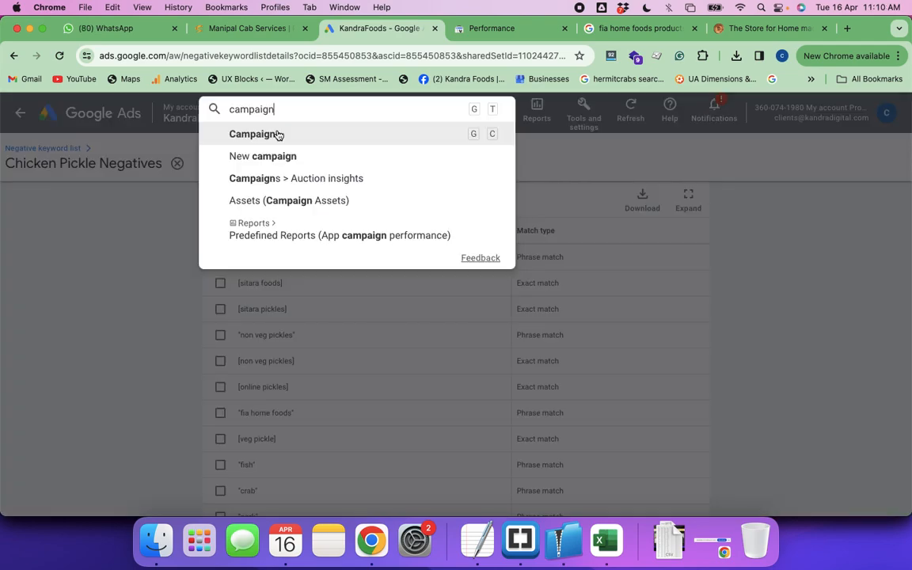
Go to the account's Campaigns page and start creating a new campaign
{"action": "left_click", "coordinate": [278, 135]}
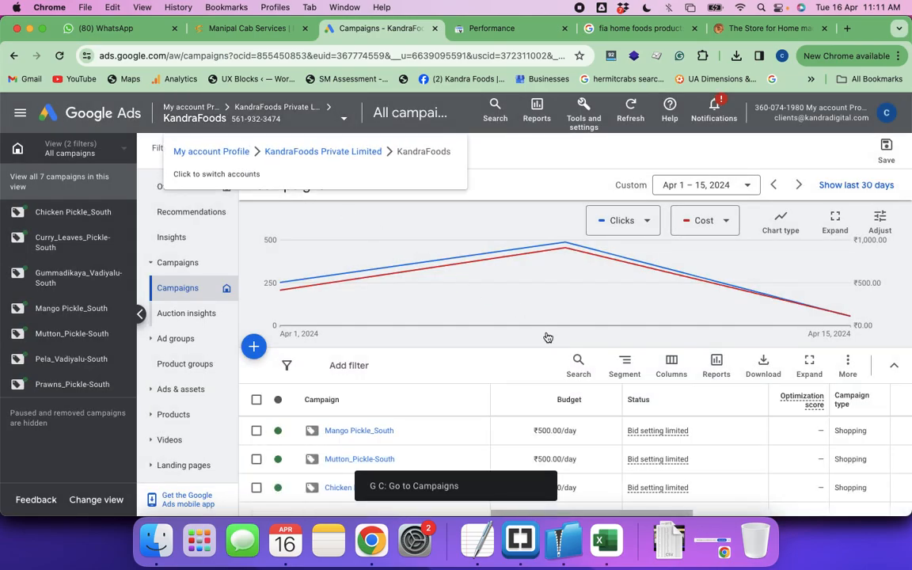
{"action": "scroll", "coordinate": [548, 337], "scroll_direction": "down", "scroll_amount": 3}
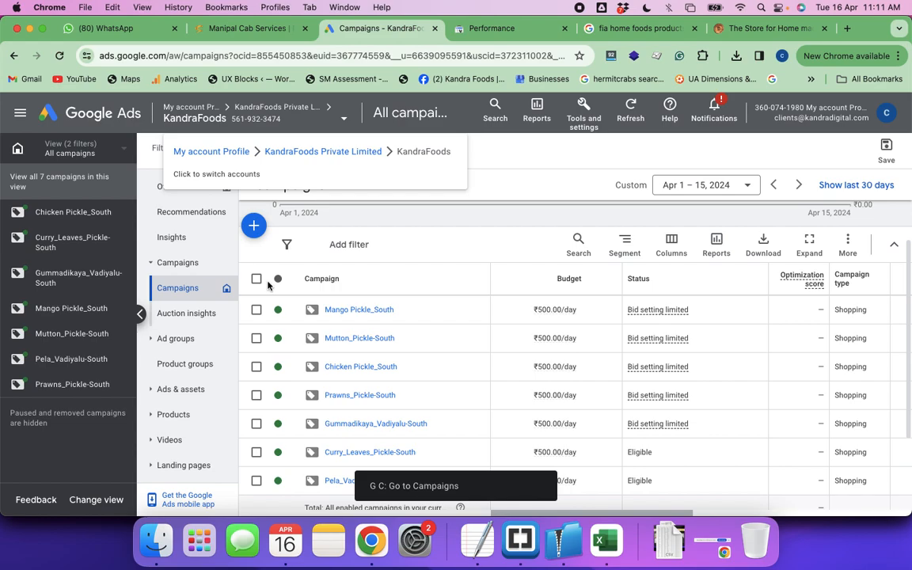
{"action": "left_click", "coordinate": [255, 231]}
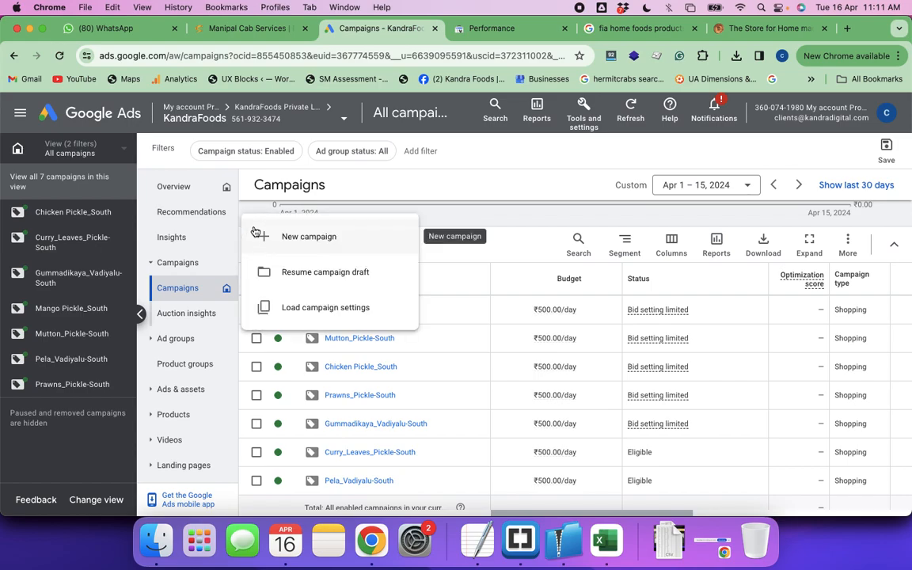
{"action": "left_click", "coordinate": [307, 240]}
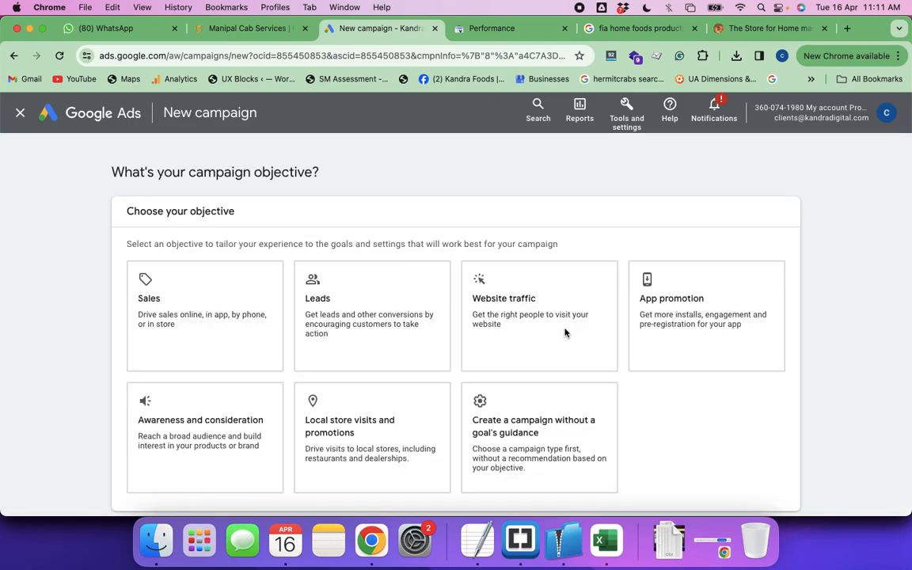
Choose Website traffic as the campaign objective and Demand Gen as the campaign type, and continue to the campaign setup
{"action": "left_click", "coordinate": [530, 318]}
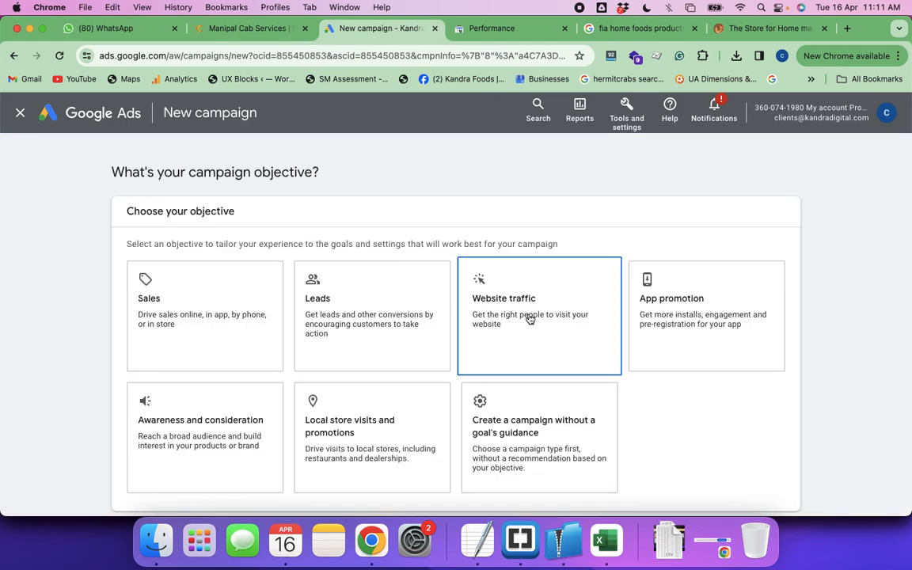
{"action": "left_click", "coordinate": [530, 318]}
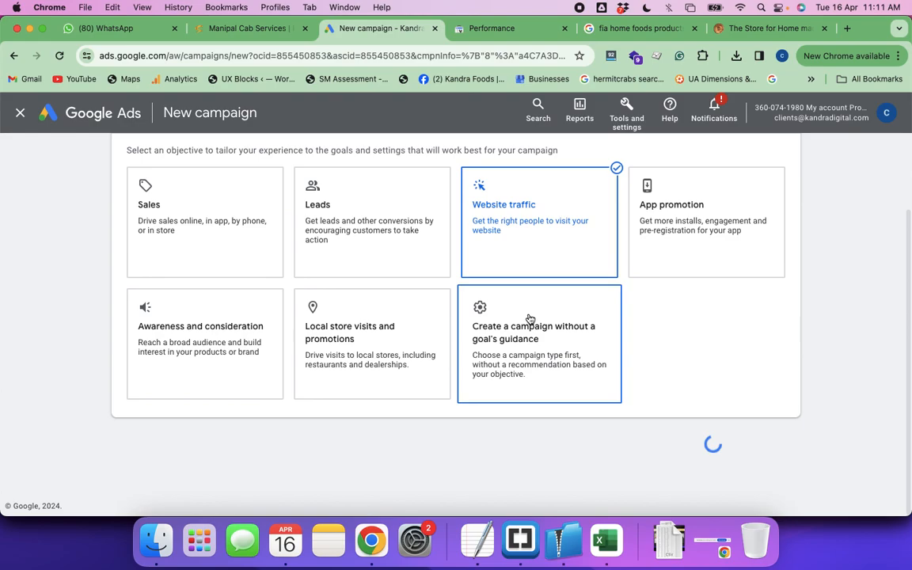
{"action": "left_click", "coordinate": [773, 445]}
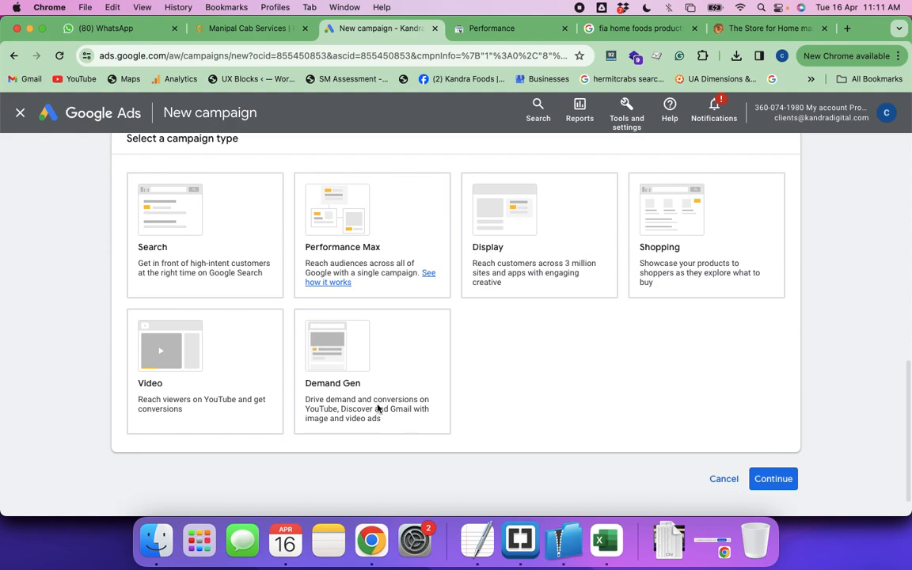
{"action": "left_click", "coordinate": [335, 362]}
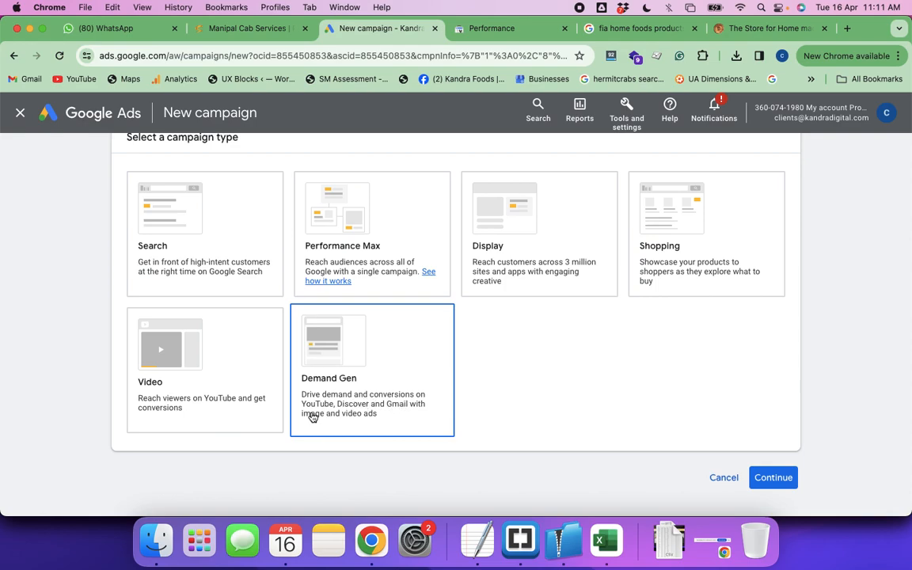
{"action": "left_click", "coordinate": [353, 356]}
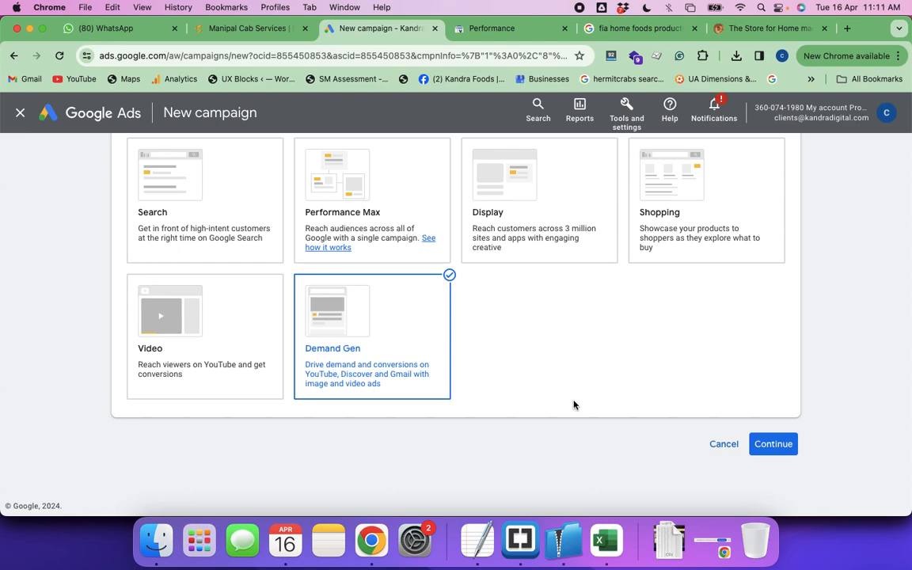
{"action": "left_click", "coordinate": [773, 444]}
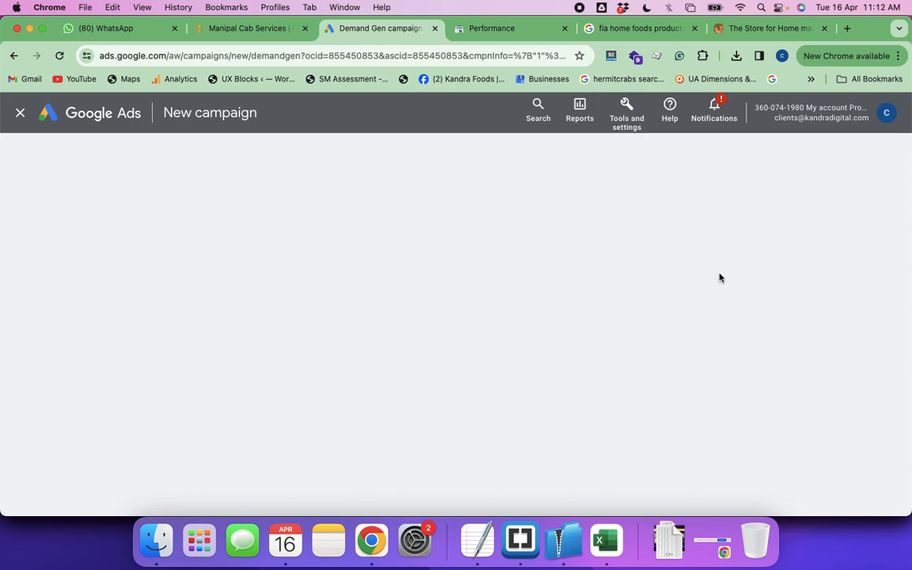
Switch to the Google search results for digital marketing bootcamp job guarantee and look through the listings
{"action": "left_click", "coordinate": [634, 29]}
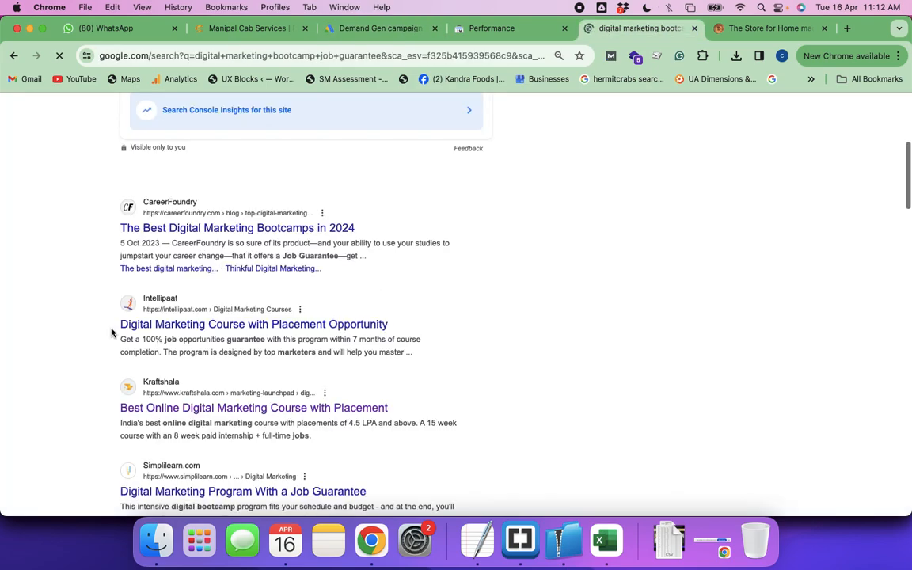
{"action": "scroll", "coordinate": [111, 333], "scroll_direction": "down", "scroll_amount": 10}
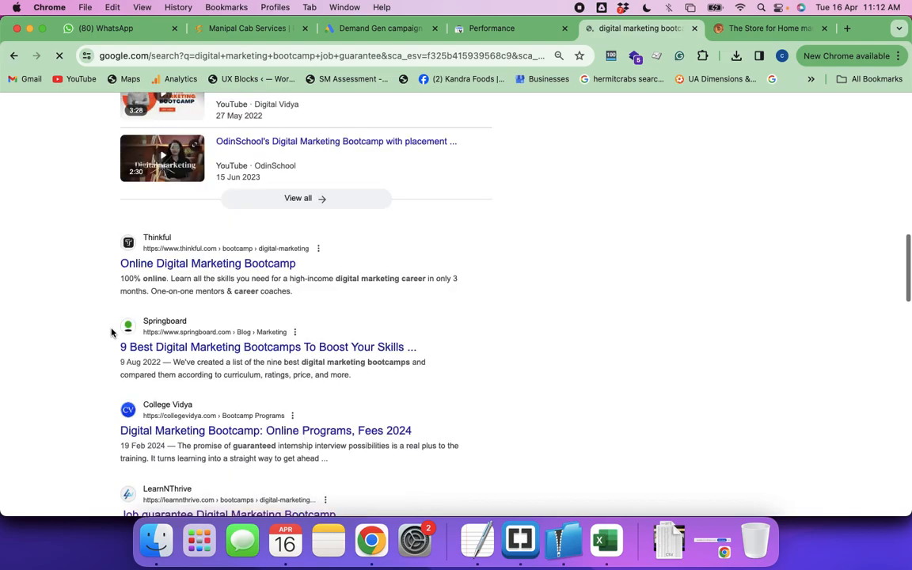
{"action": "scroll", "coordinate": [111, 332], "scroll_direction": "up", "scroll_amount": 11}
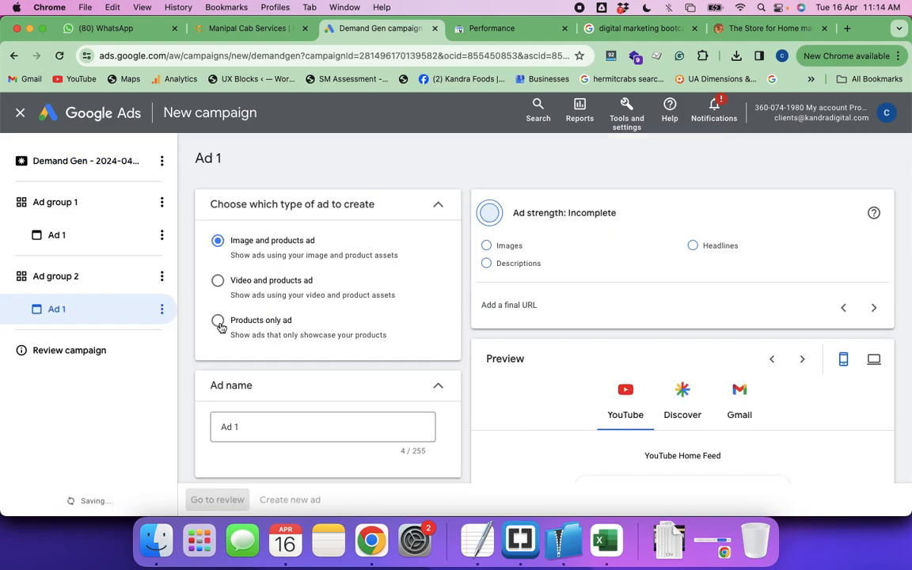
Set Ad 1 in Ad group 2 to the Products only ad type and look over its asset fields and preview
{"action": "left_click", "coordinate": [217, 321]}
{"action": "scroll", "coordinate": [346, 367], "scroll_direction": "down", "scroll_amount": 3}
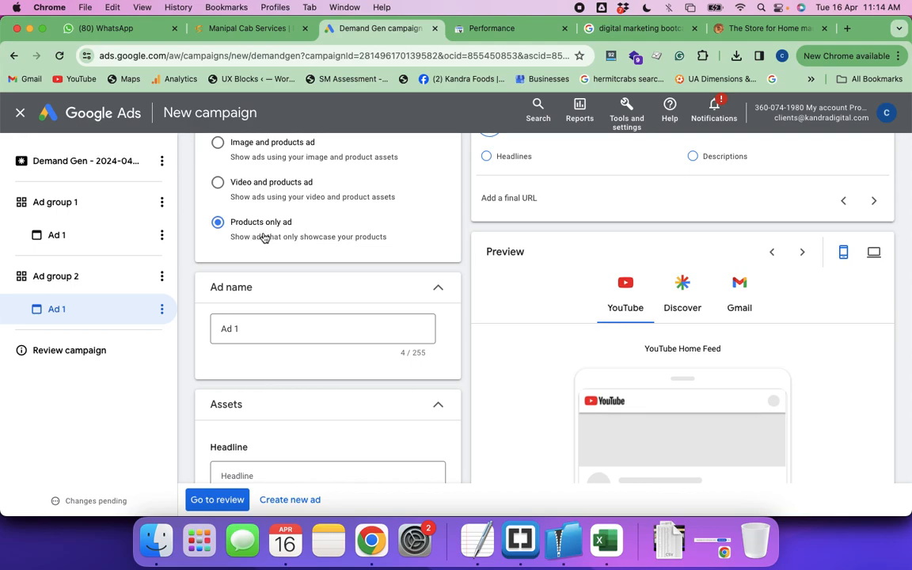
{"action": "scroll", "coordinate": [349, 275], "scroll_direction": "up", "scroll_amount": 2}
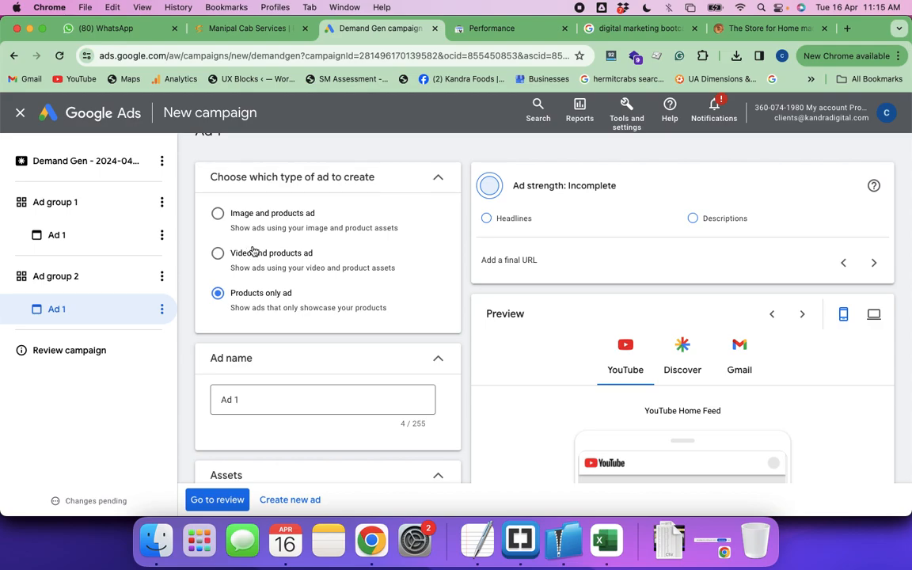
{"action": "scroll", "coordinate": [292, 271], "scroll_direction": "down", "scroll_amount": 2}
{"action": "scroll", "coordinate": [292, 274], "scroll_direction": "down", "scroll_amount": 6}
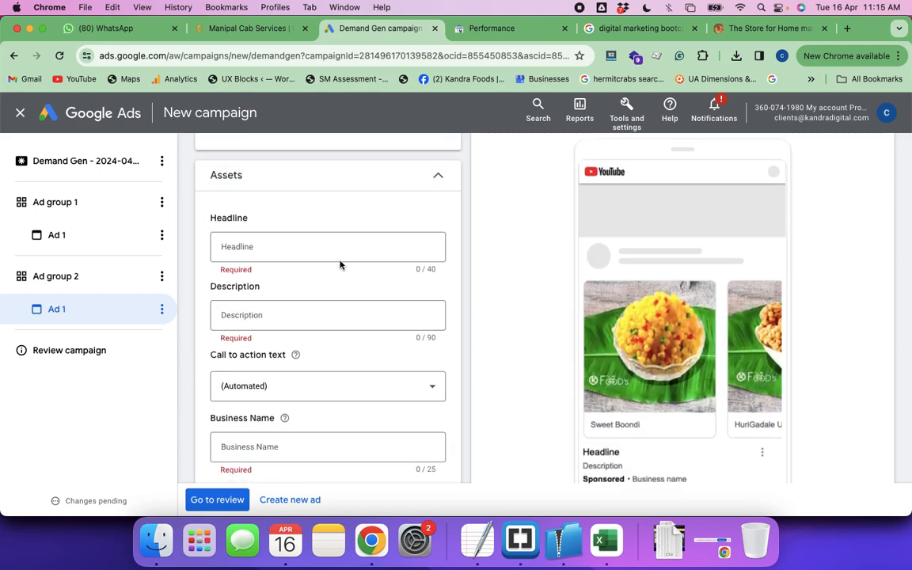
{"action": "scroll", "coordinate": [722, 349], "scroll_direction": "down", "scroll_amount": 8}
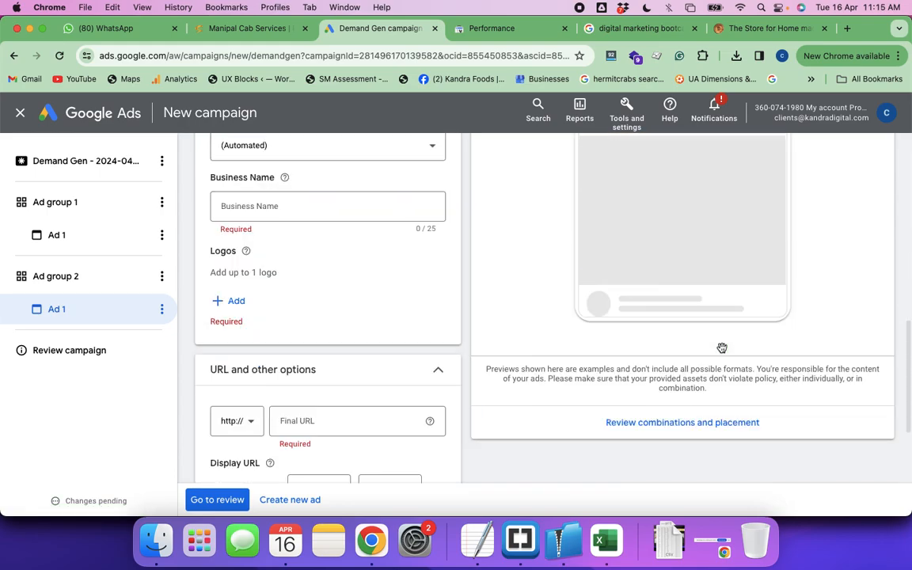
{"action": "scroll", "coordinate": [722, 348], "scroll_direction": "up", "scroll_amount": 9}
{"action": "scroll", "coordinate": [722, 348], "scroll_direction": "up", "scroll_amount": 5}
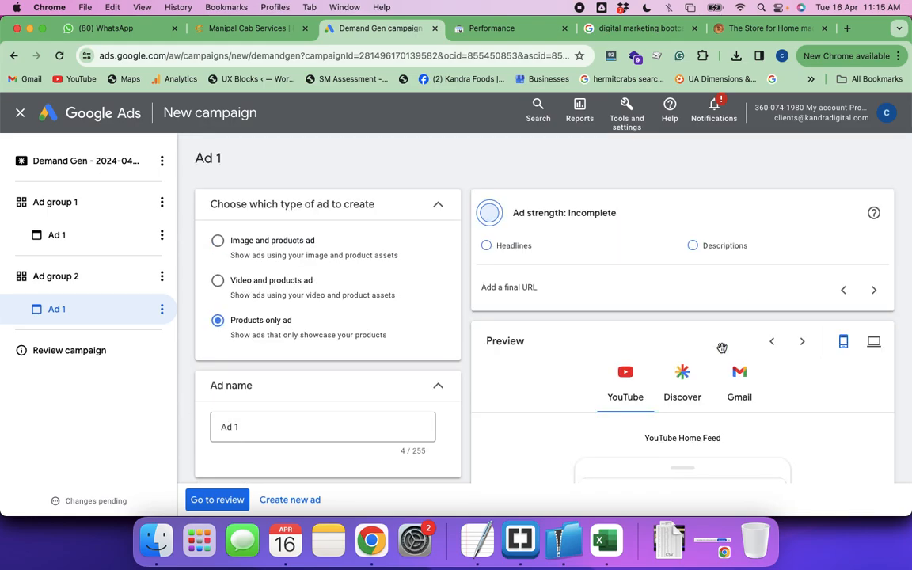
Examine how the products only ad appears in the Discover and YouTube previews
{"action": "left_click", "coordinate": [687, 381]}
{"action": "scroll", "coordinate": [687, 380], "scroll_direction": "down", "scroll_amount": 4}
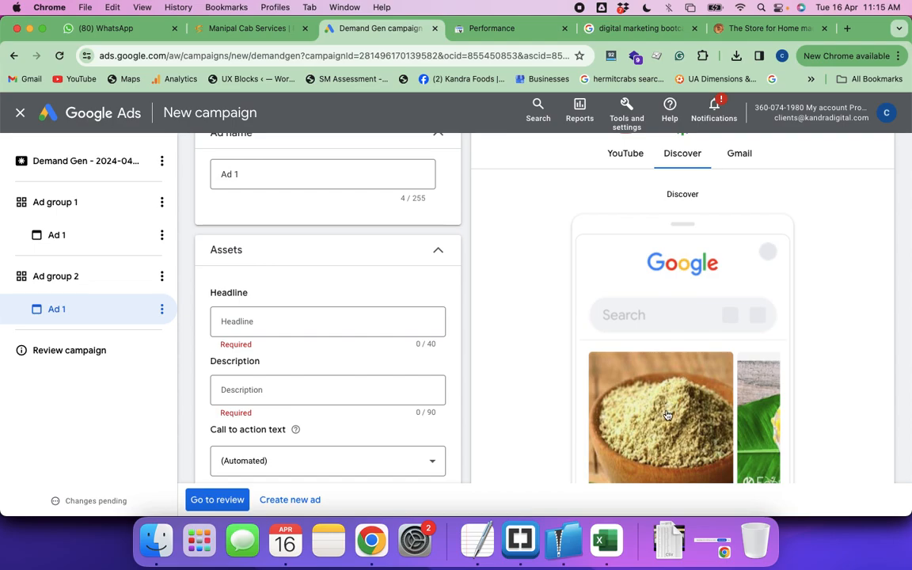
{"action": "scroll", "coordinate": [666, 415], "scroll_direction": "down", "scroll_amount": 1}
{"action": "scroll", "coordinate": [666, 415], "scroll_direction": "down", "scroll_amount": 5}
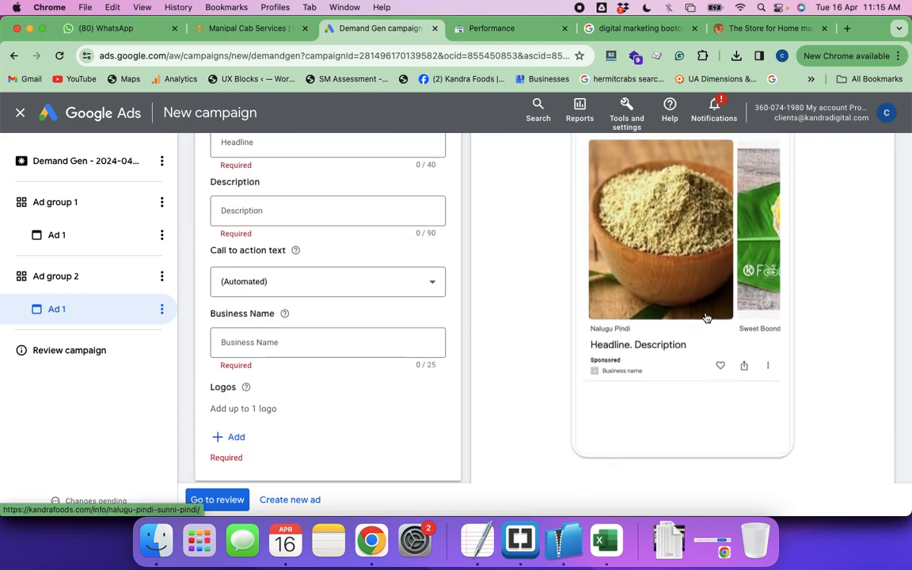
{"action": "scroll", "coordinate": [707, 317], "scroll_direction": "up", "scroll_amount": 1}
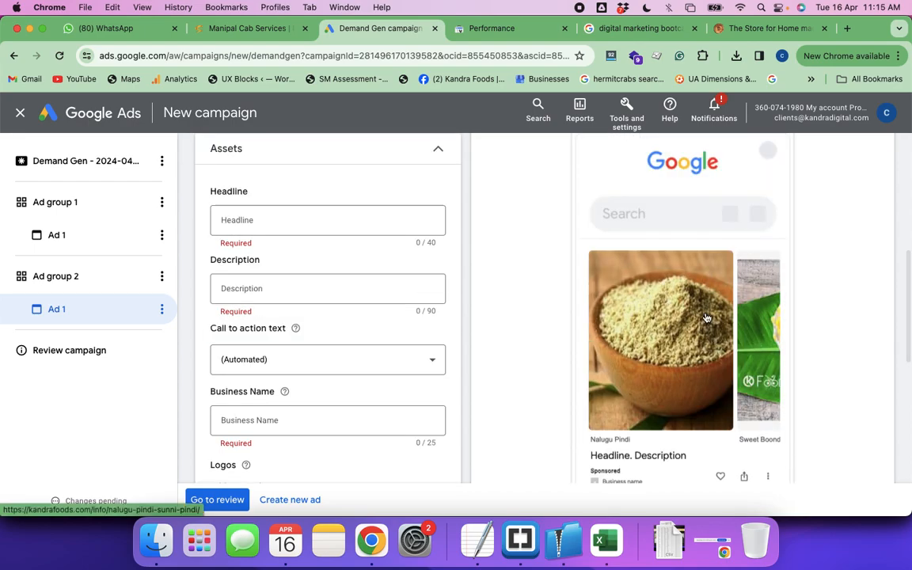
{"action": "scroll", "coordinate": [707, 318], "scroll_direction": "up", "scroll_amount": 5}
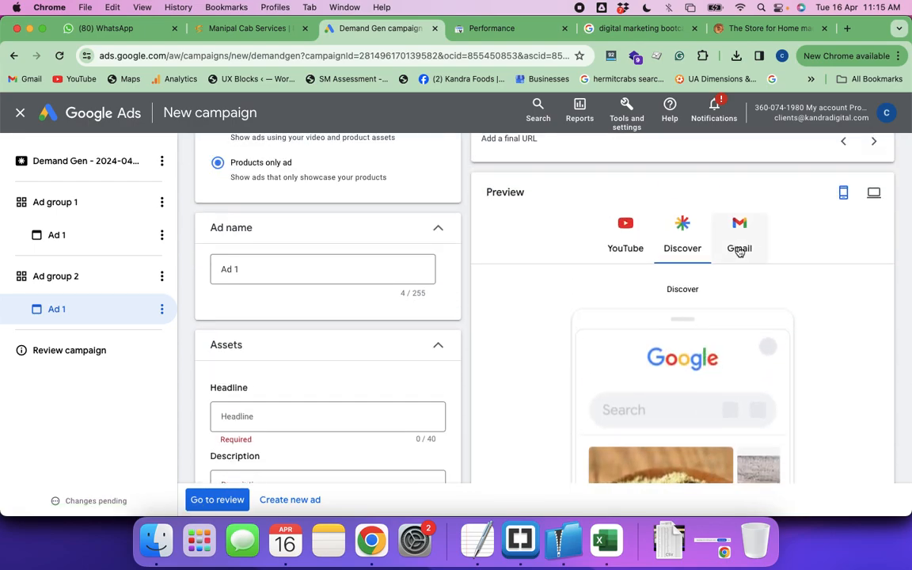
{"action": "left_click", "coordinate": [626, 248]}
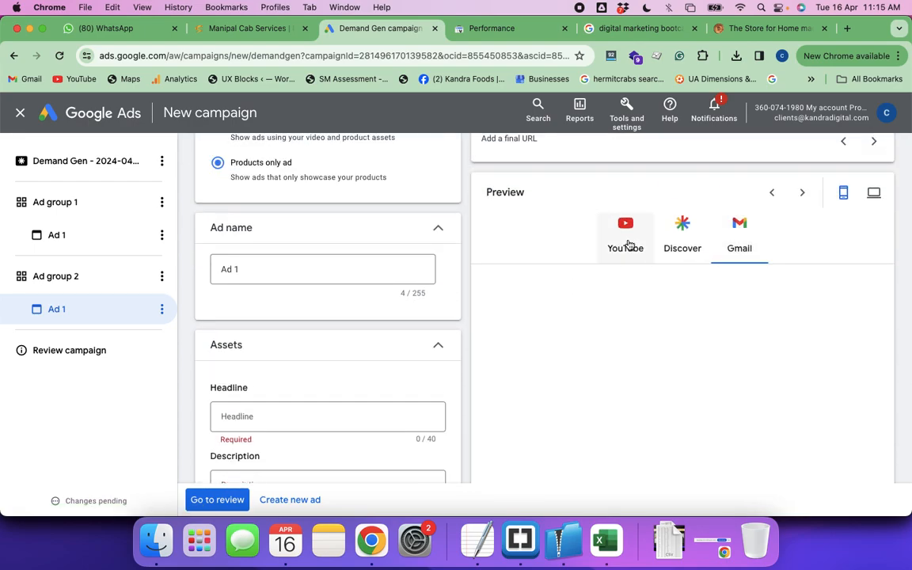
{"action": "left_click", "coordinate": [687, 253]}
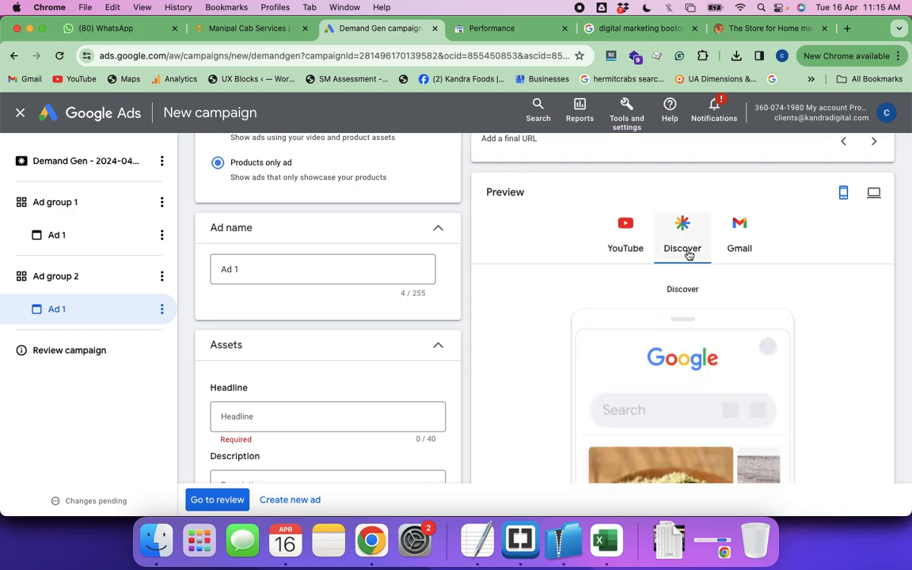
Review the ad's Discover preview alongside its headline, description, business name, logo and final URL fields
{"action": "scroll", "coordinate": [703, 297], "scroll_direction": "down", "scroll_amount": 5}
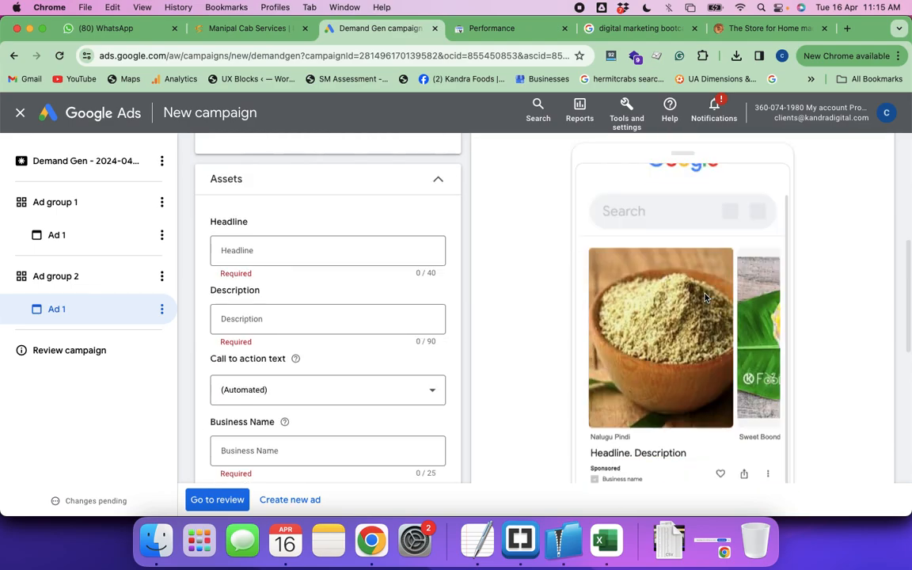
{"action": "scroll", "coordinate": [372, 317], "scroll_direction": "down", "scroll_amount": 10}
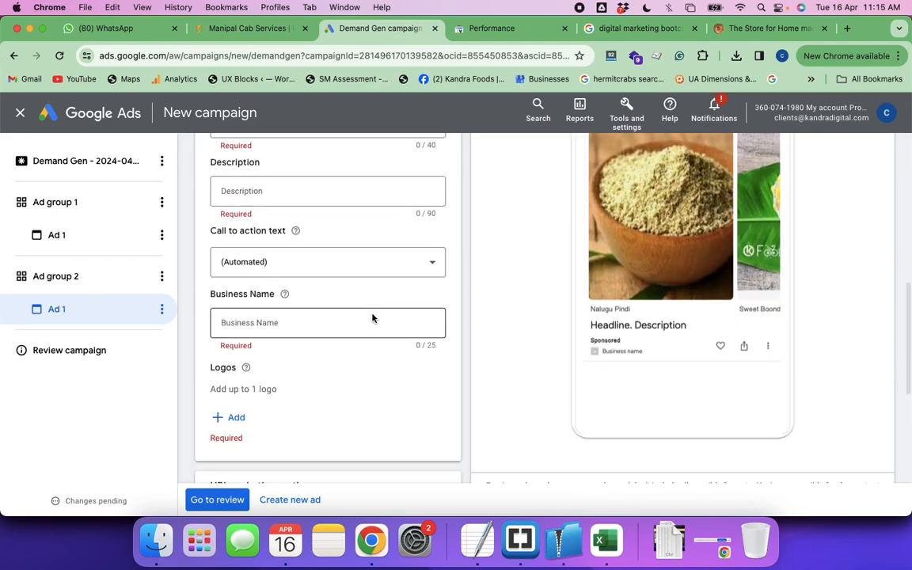
{"action": "scroll", "coordinate": [372, 316], "scroll_direction": "down", "scroll_amount": 1}
{"action": "scroll", "coordinate": [372, 317], "scroll_direction": "up", "scroll_amount": 15}
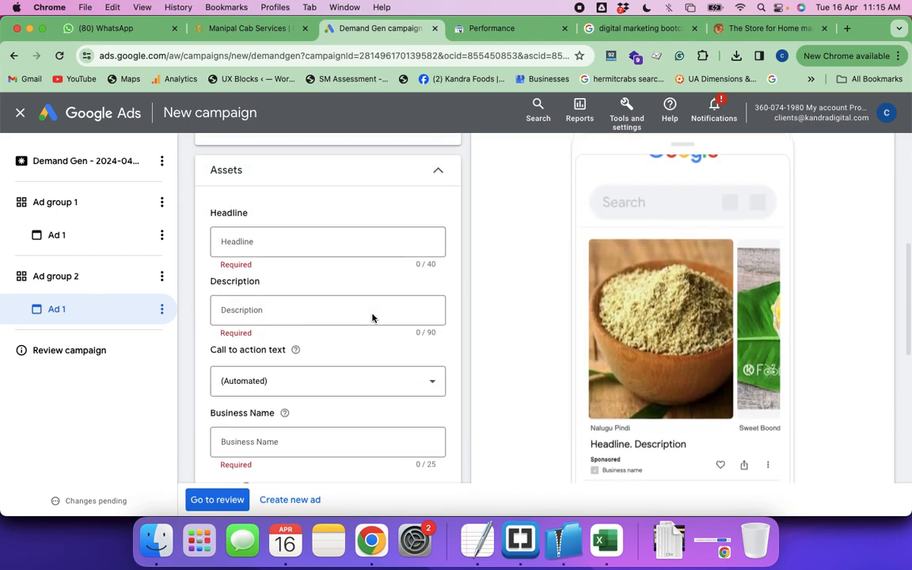
{"action": "scroll", "coordinate": [372, 317], "scroll_direction": "up", "scroll_amount": 3}
{"action": "scroll", "coordinate": [372, 318], "scroll_direction": "down", "scroll_amount": 15}
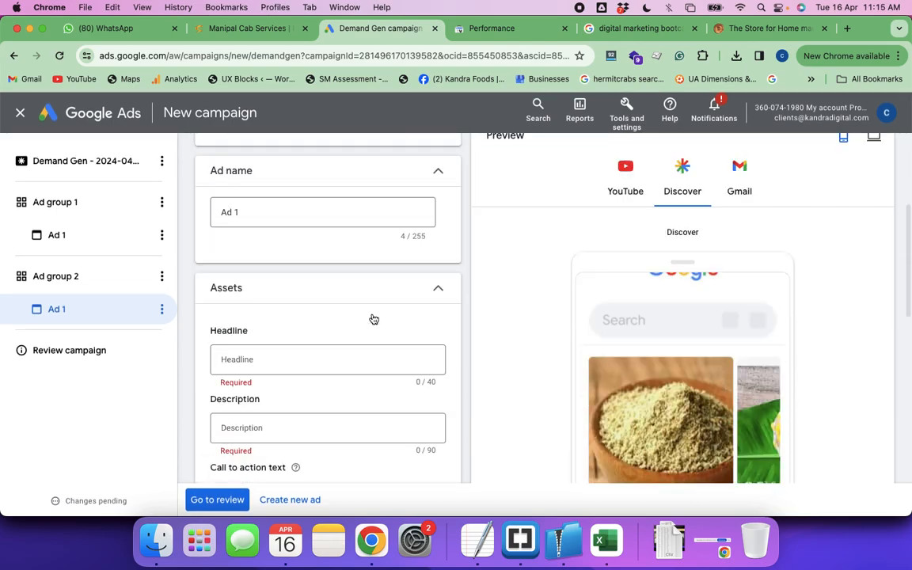
{"action": "scroll", "coordinate": [372, 318], "scroll_direction": "down", "scroll_amount": 1}
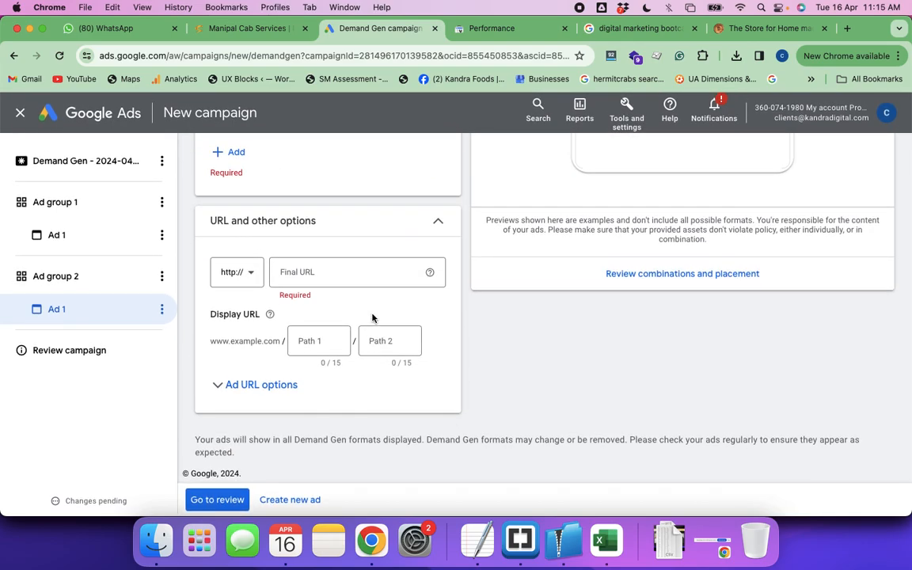
{"action": "scroll", "coordinate": [372, 317], "scroll_direction": "up", "scroll_amount": 2}
{"action": "scroll", "coordinate": [372, 317], "scroll_direction": "up", "scroll_amount": 15}
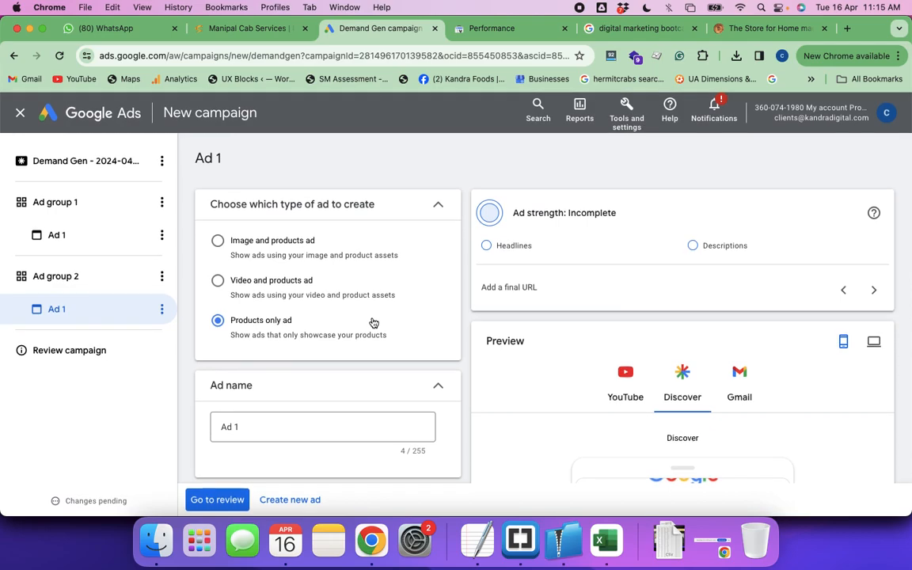